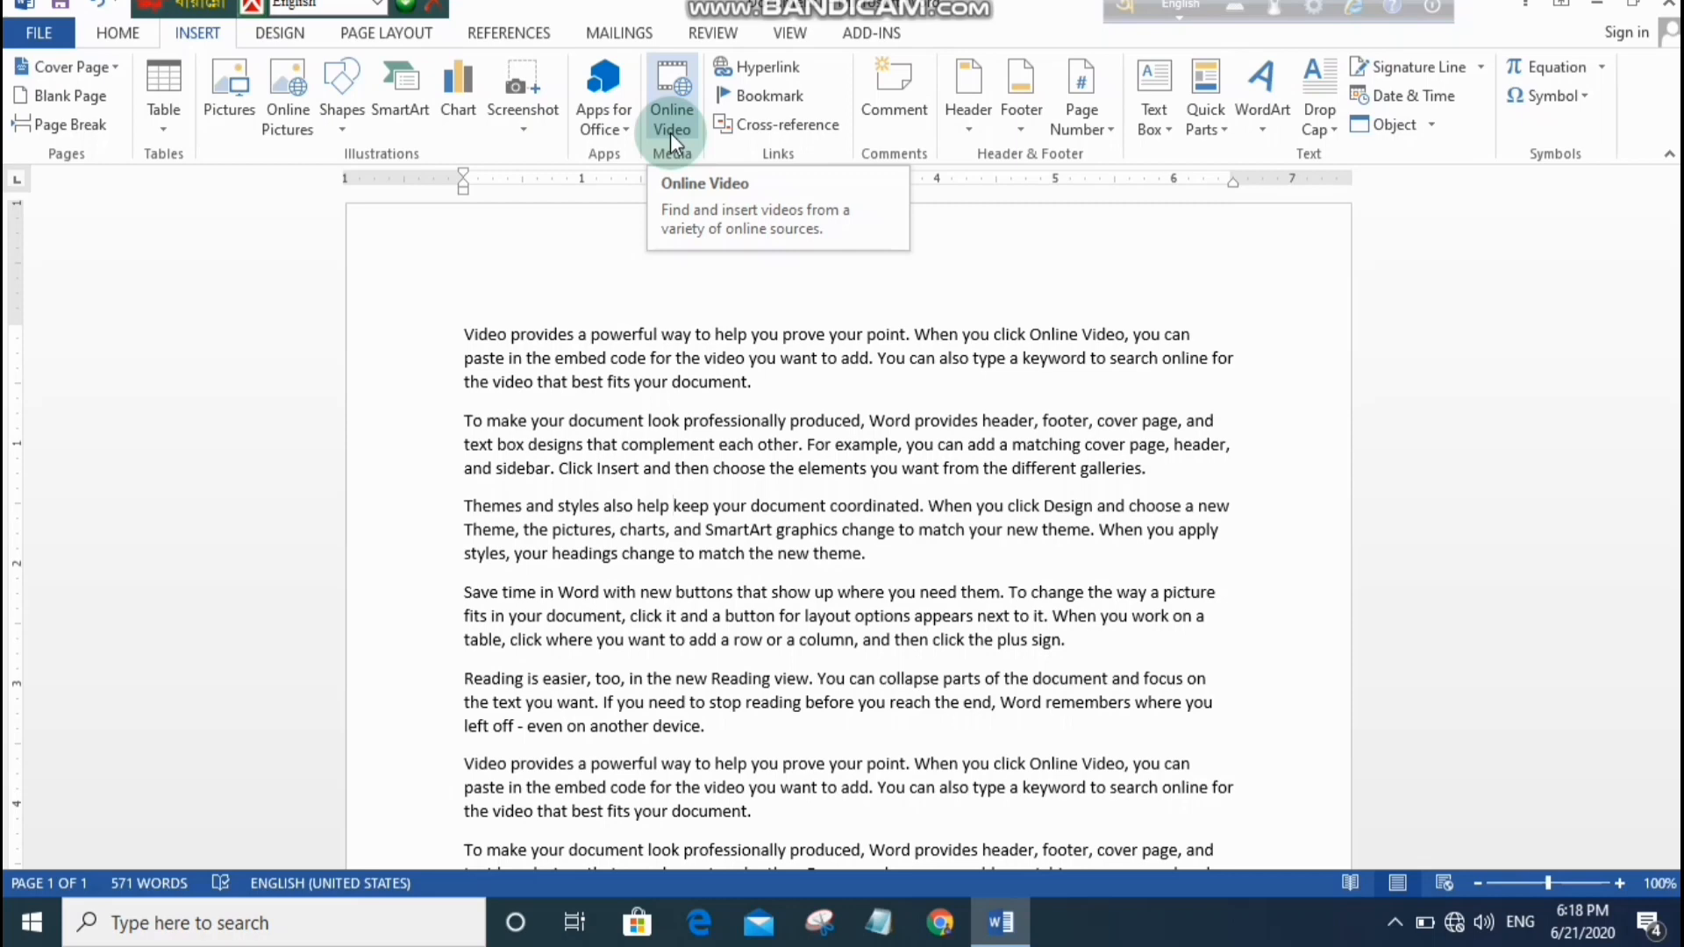
Try to insert an online video into the document.
click(670, 103)
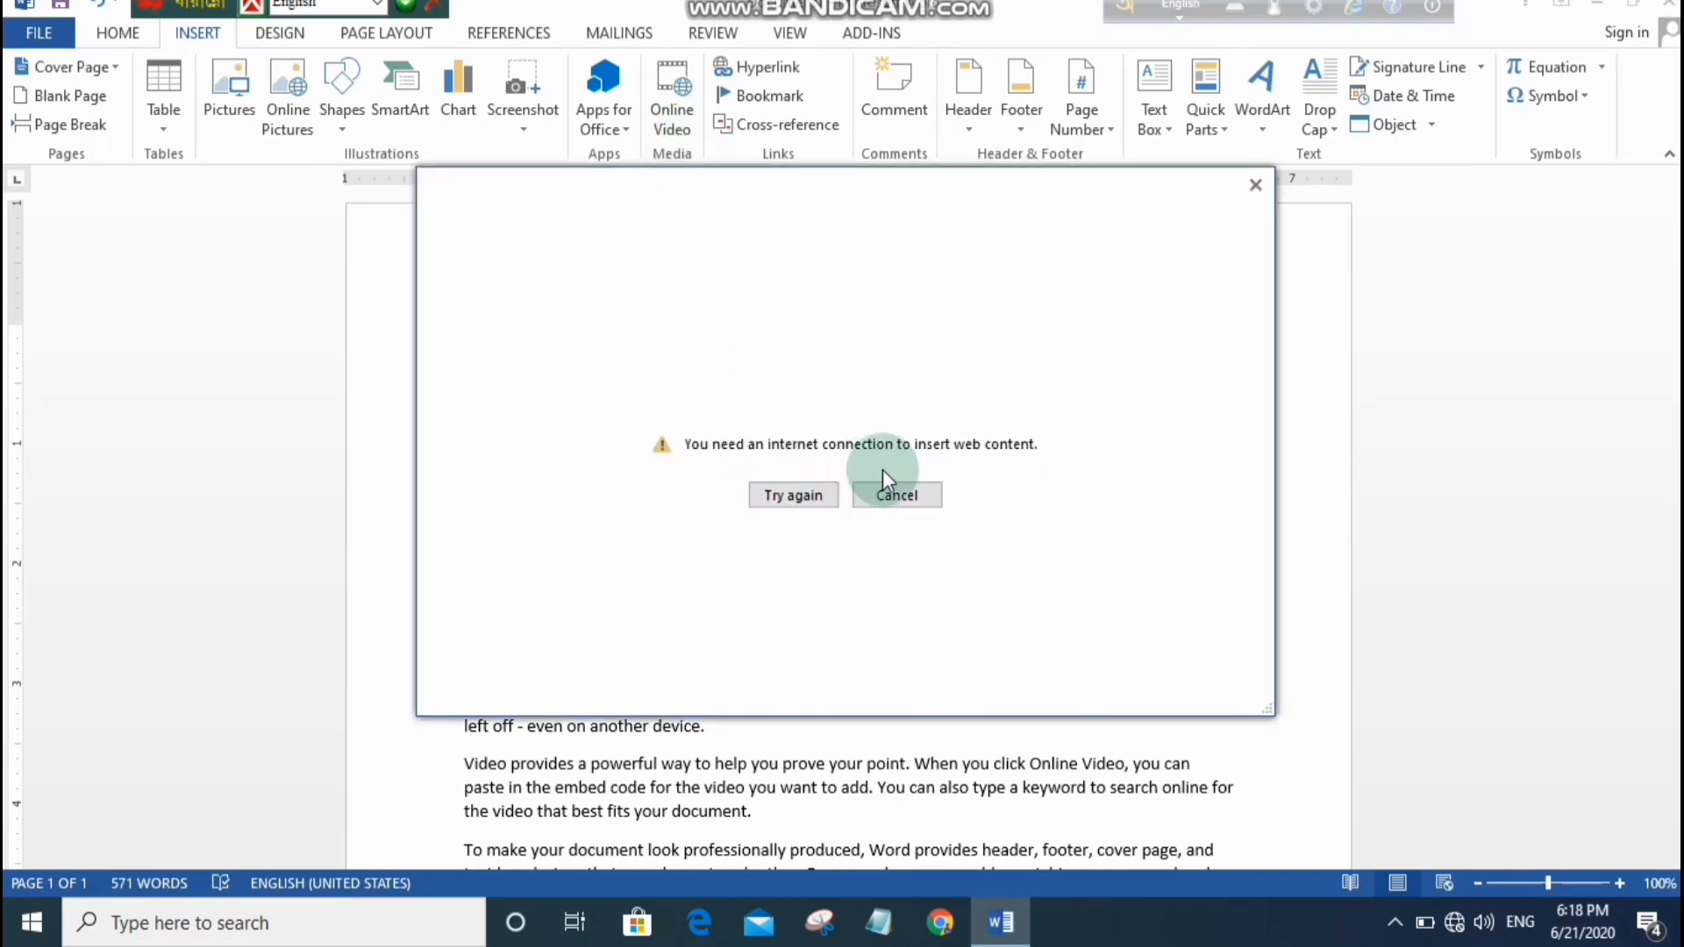
click(1255, 185)
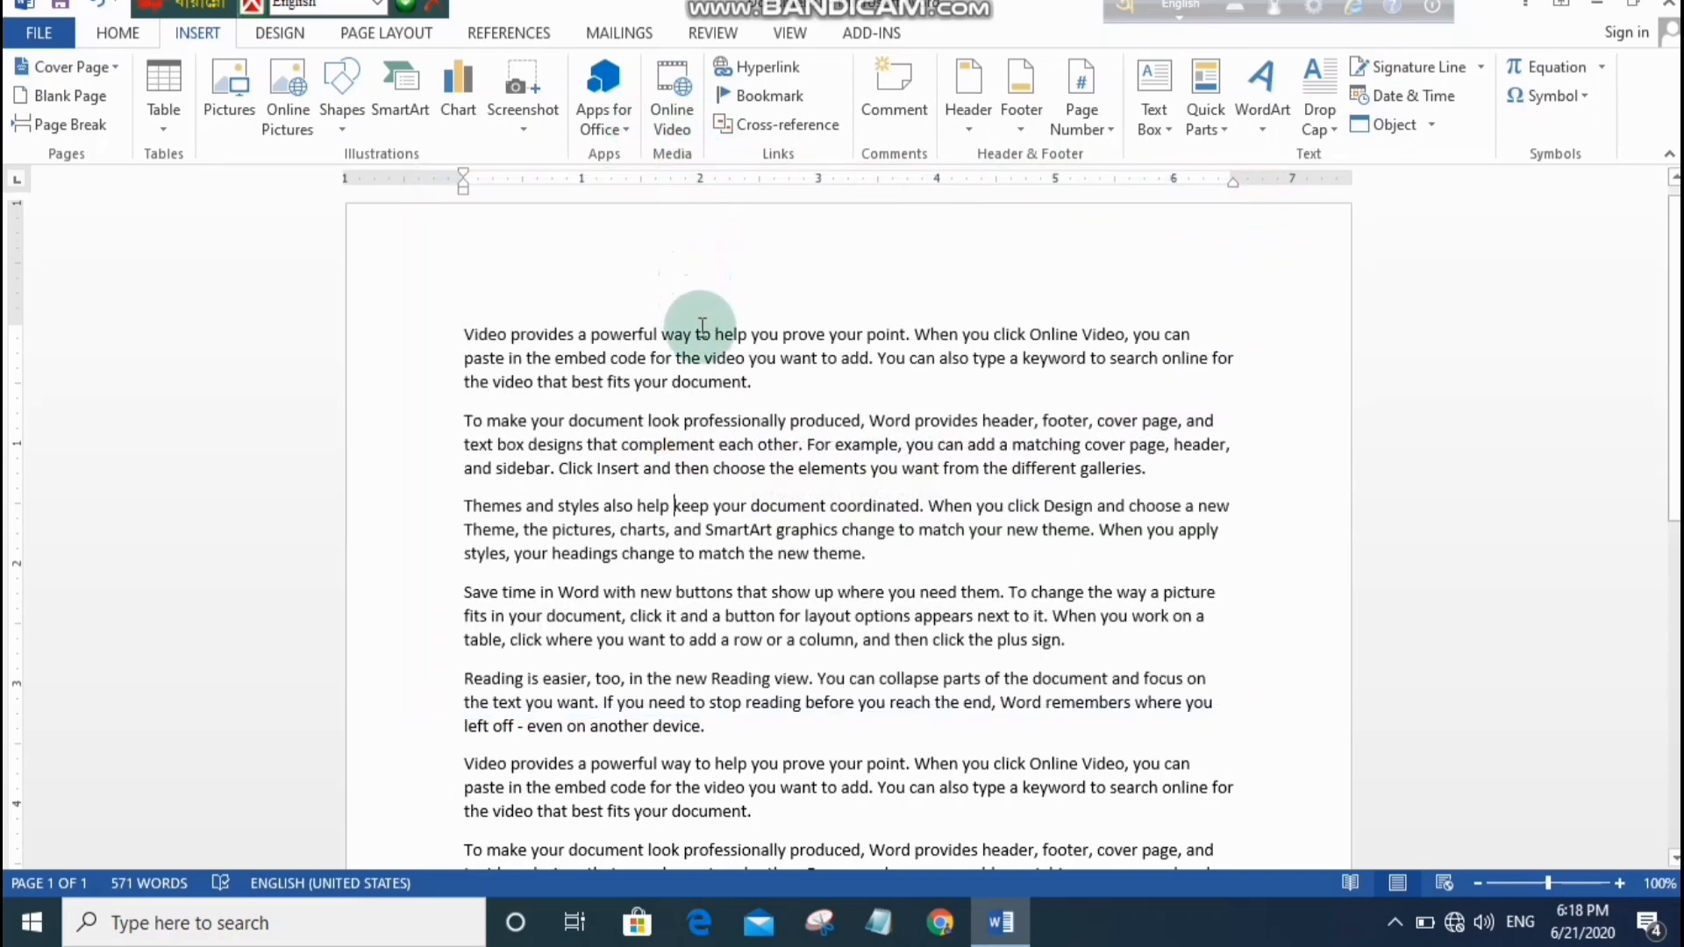
click(677, 102)
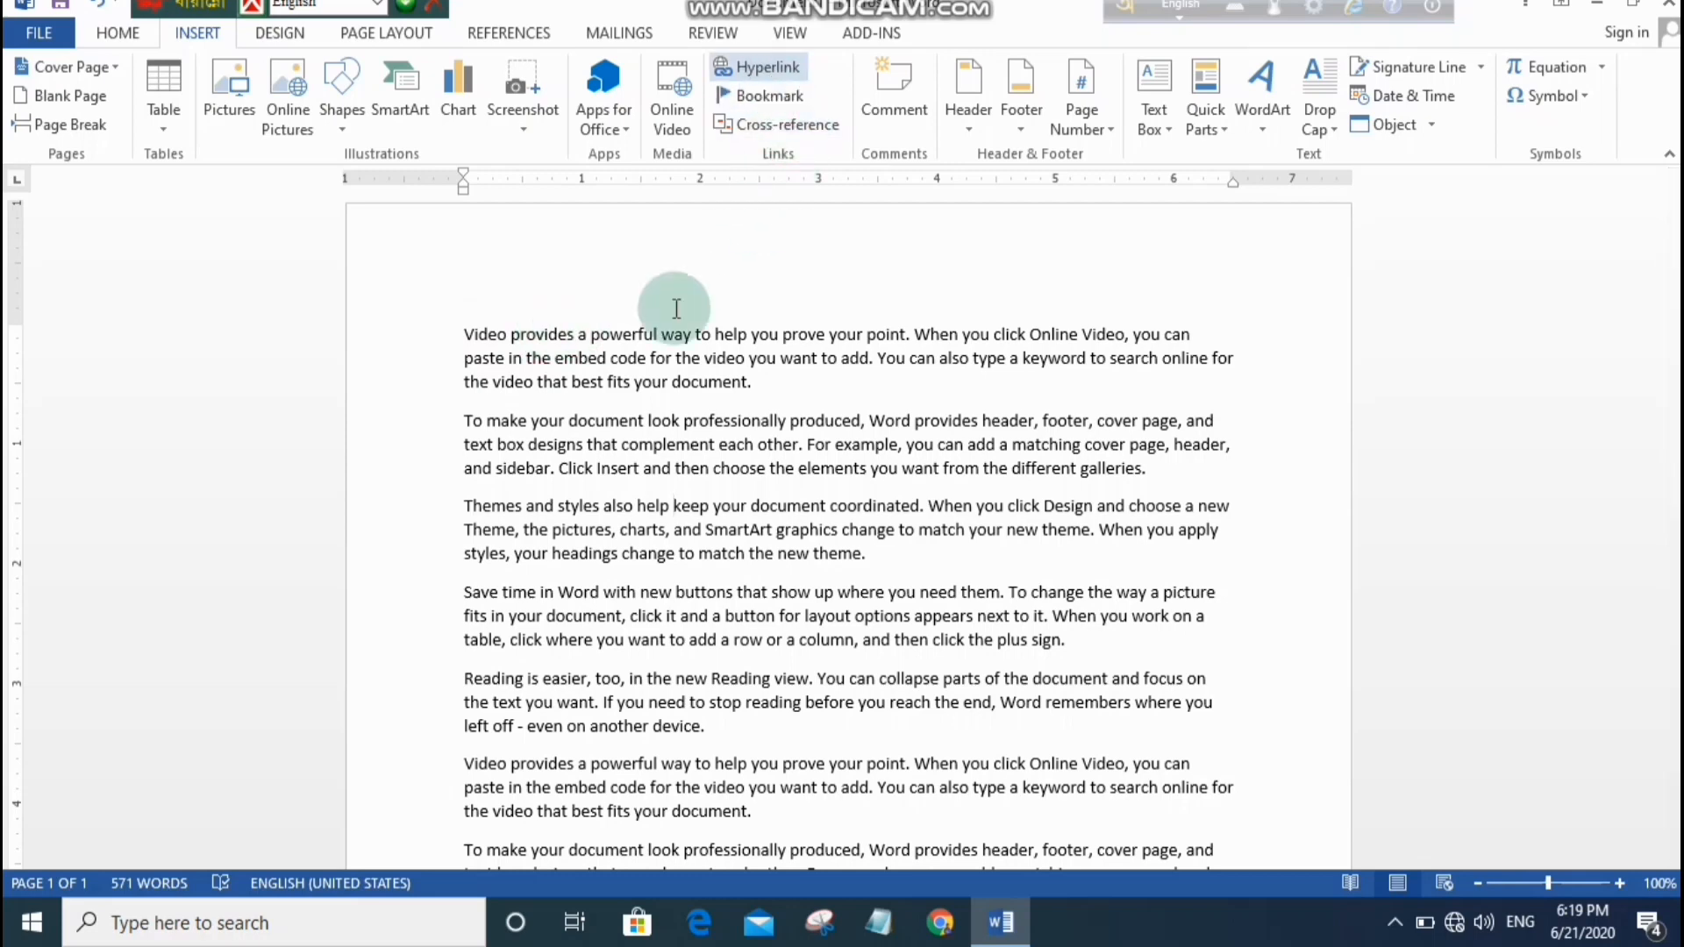
click(713, 335)
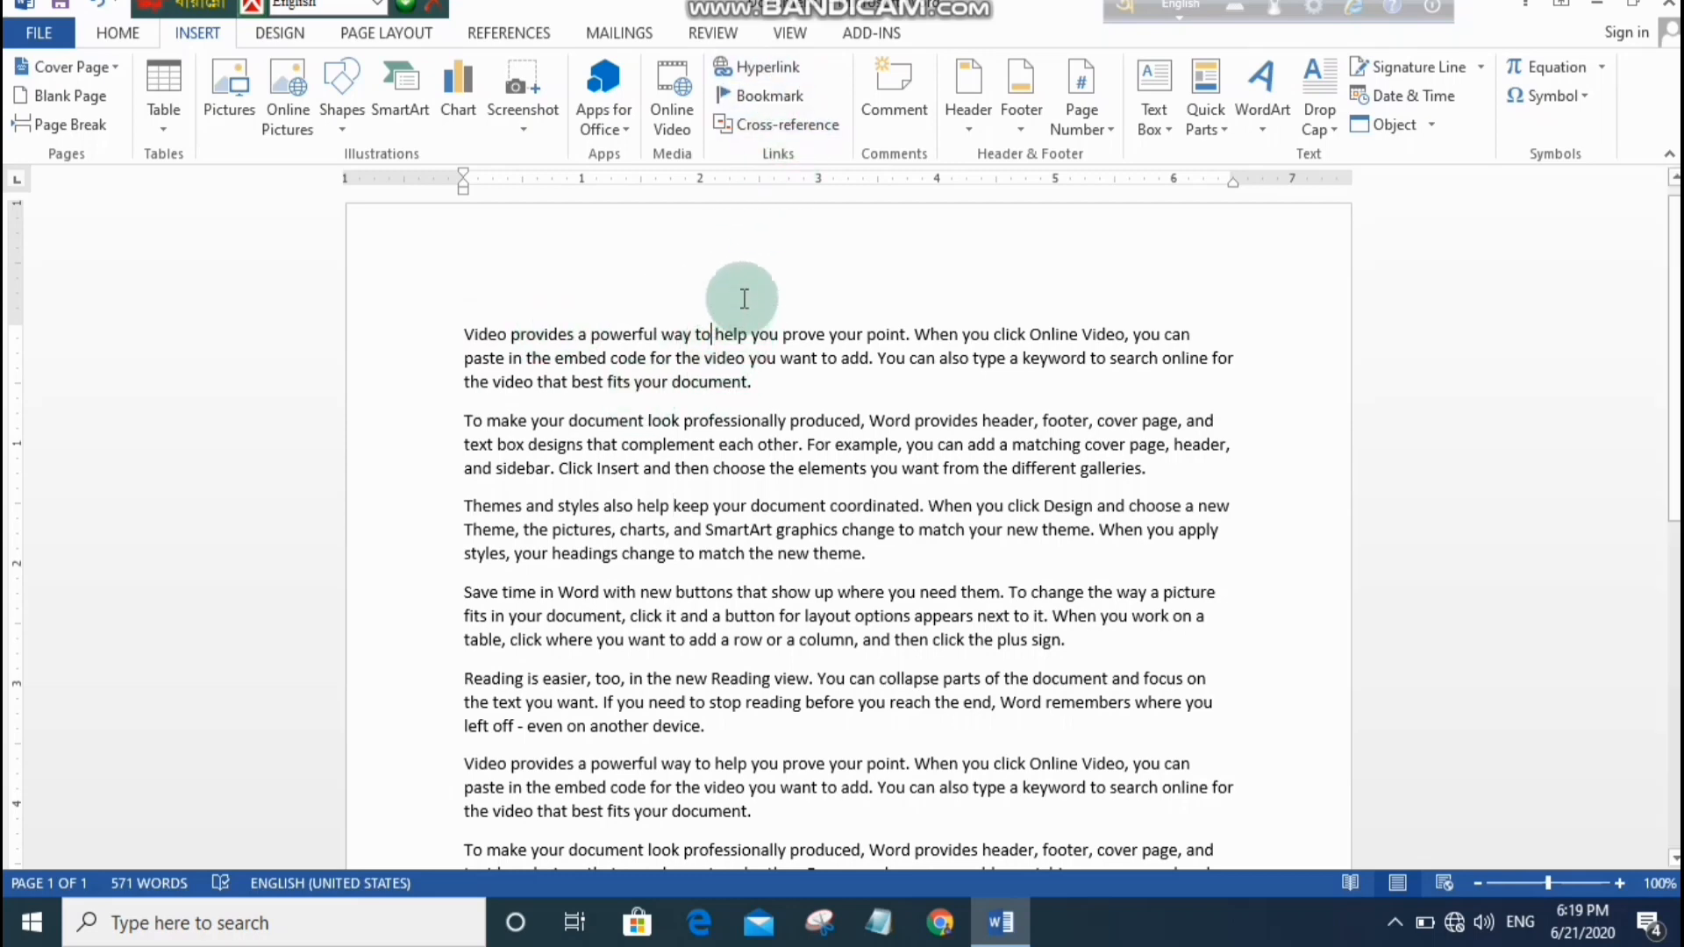
click(782, 70)
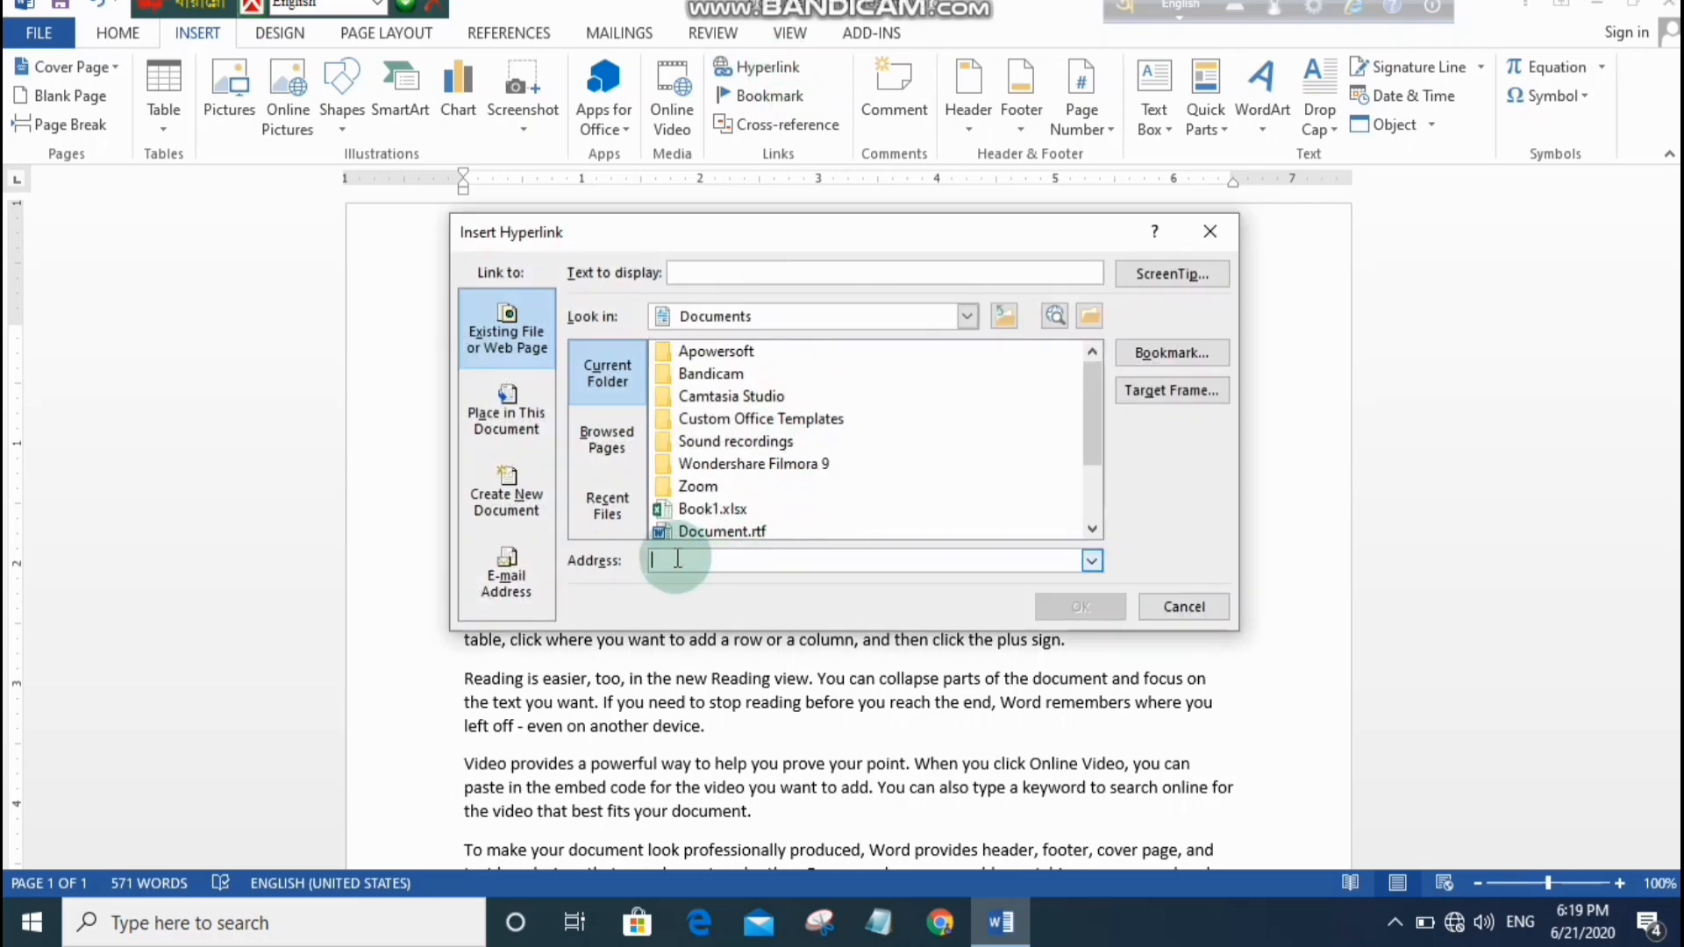
text(w)
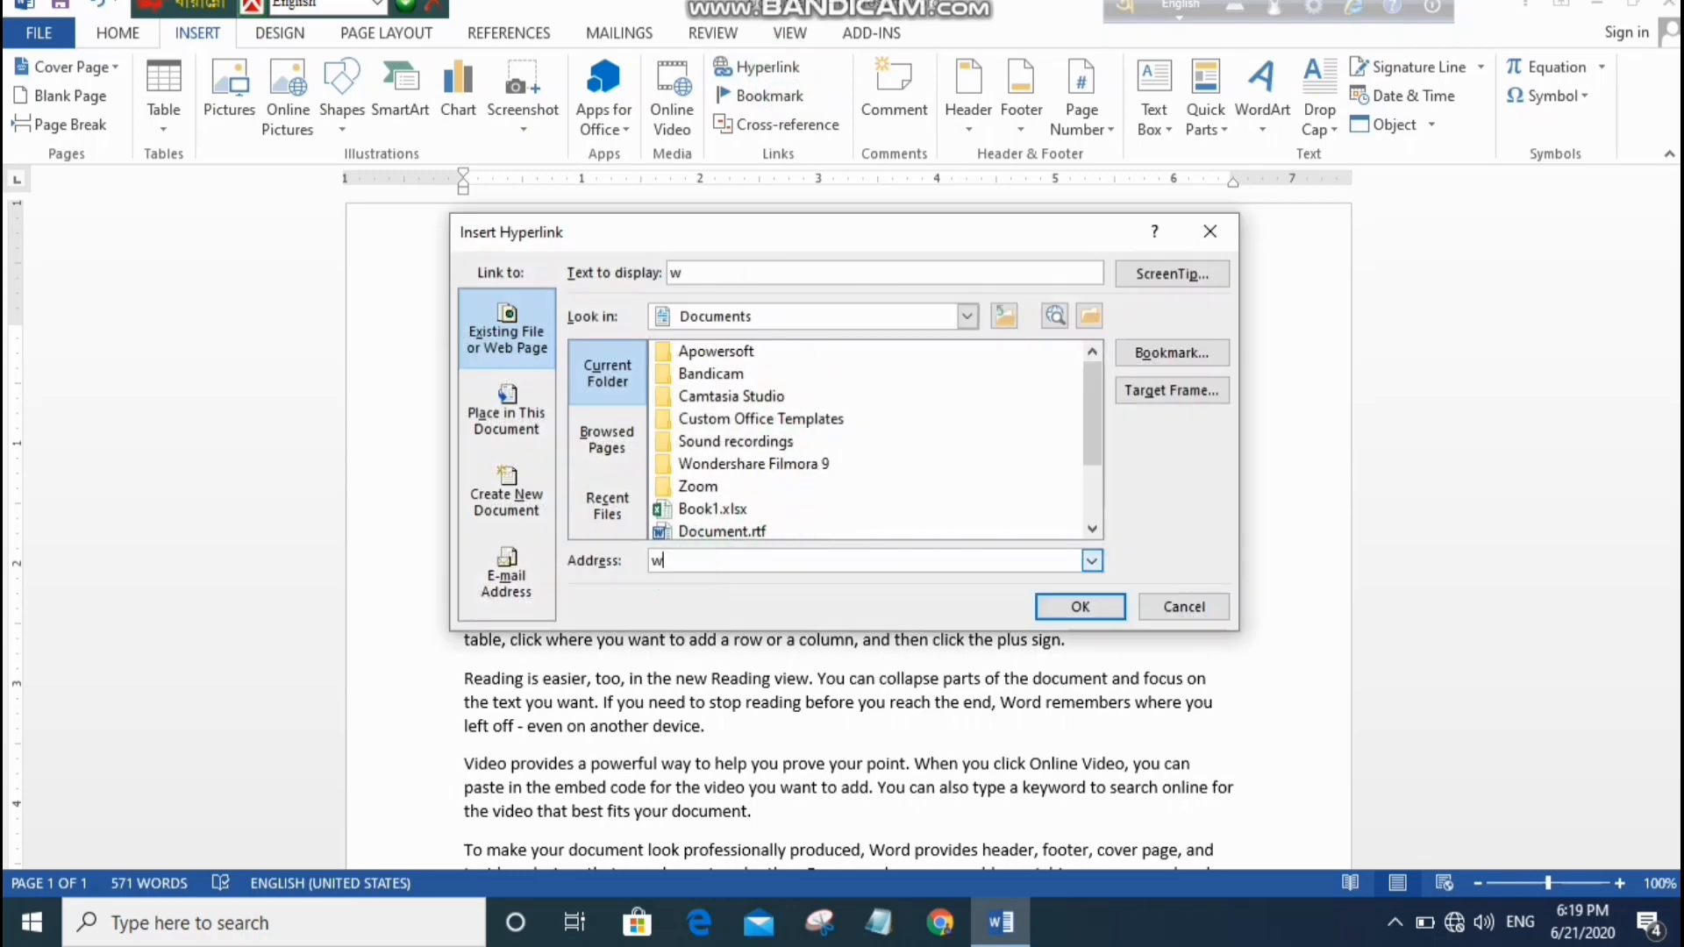
text(ww.fa)
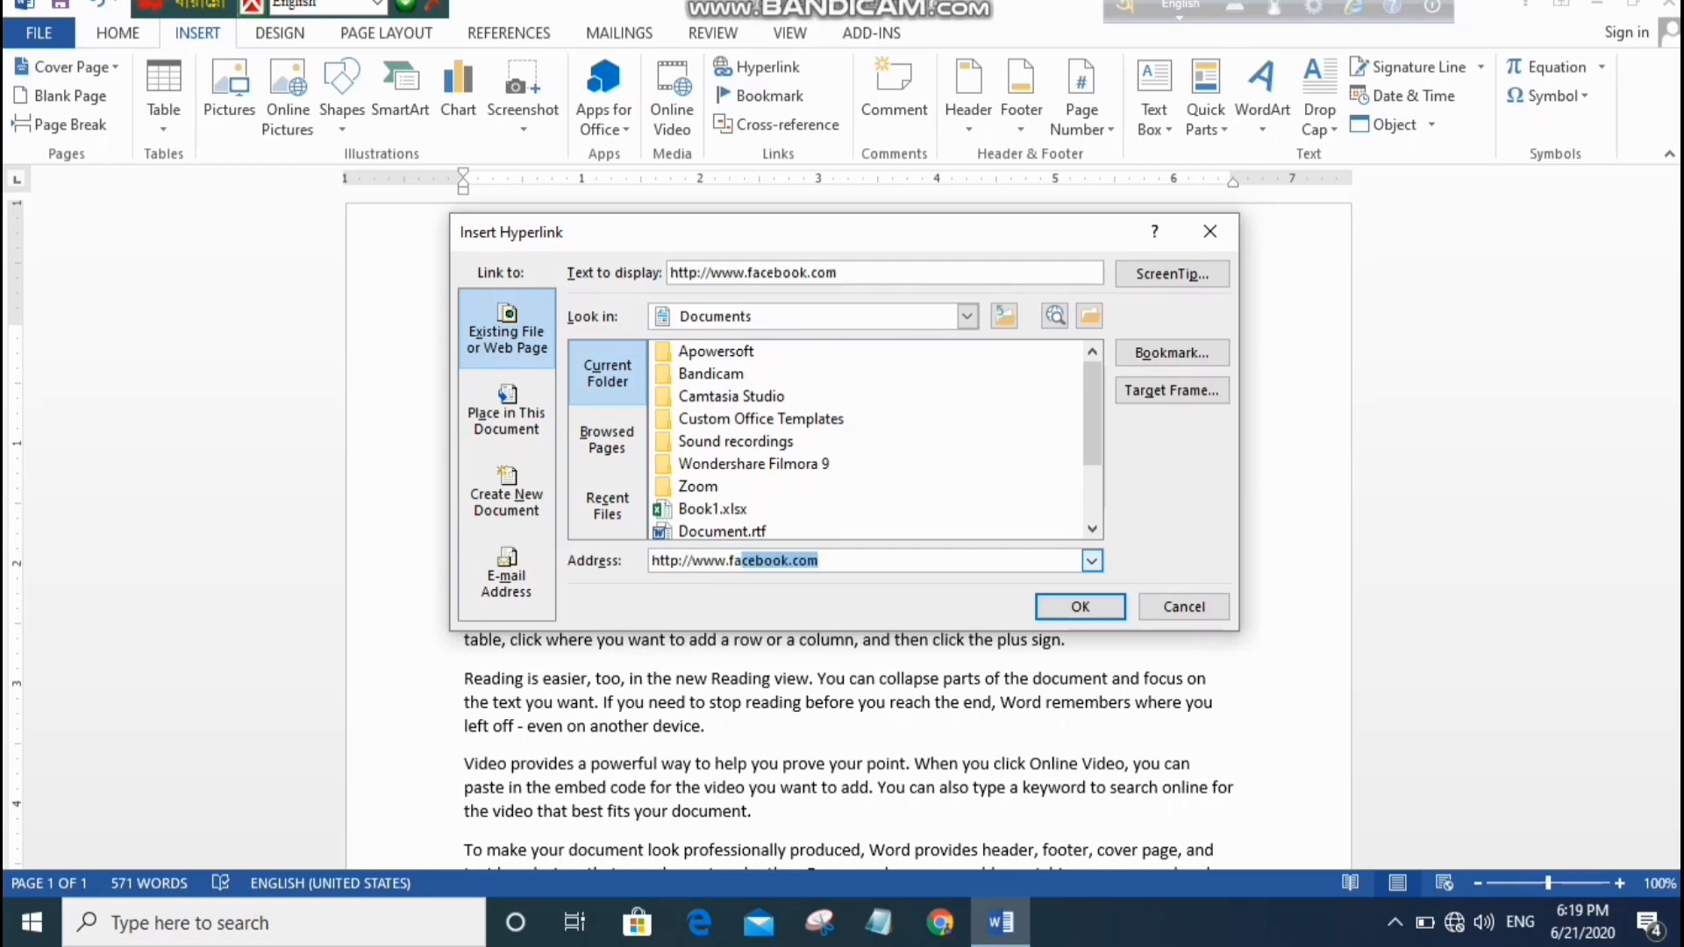
text(cebook.com)
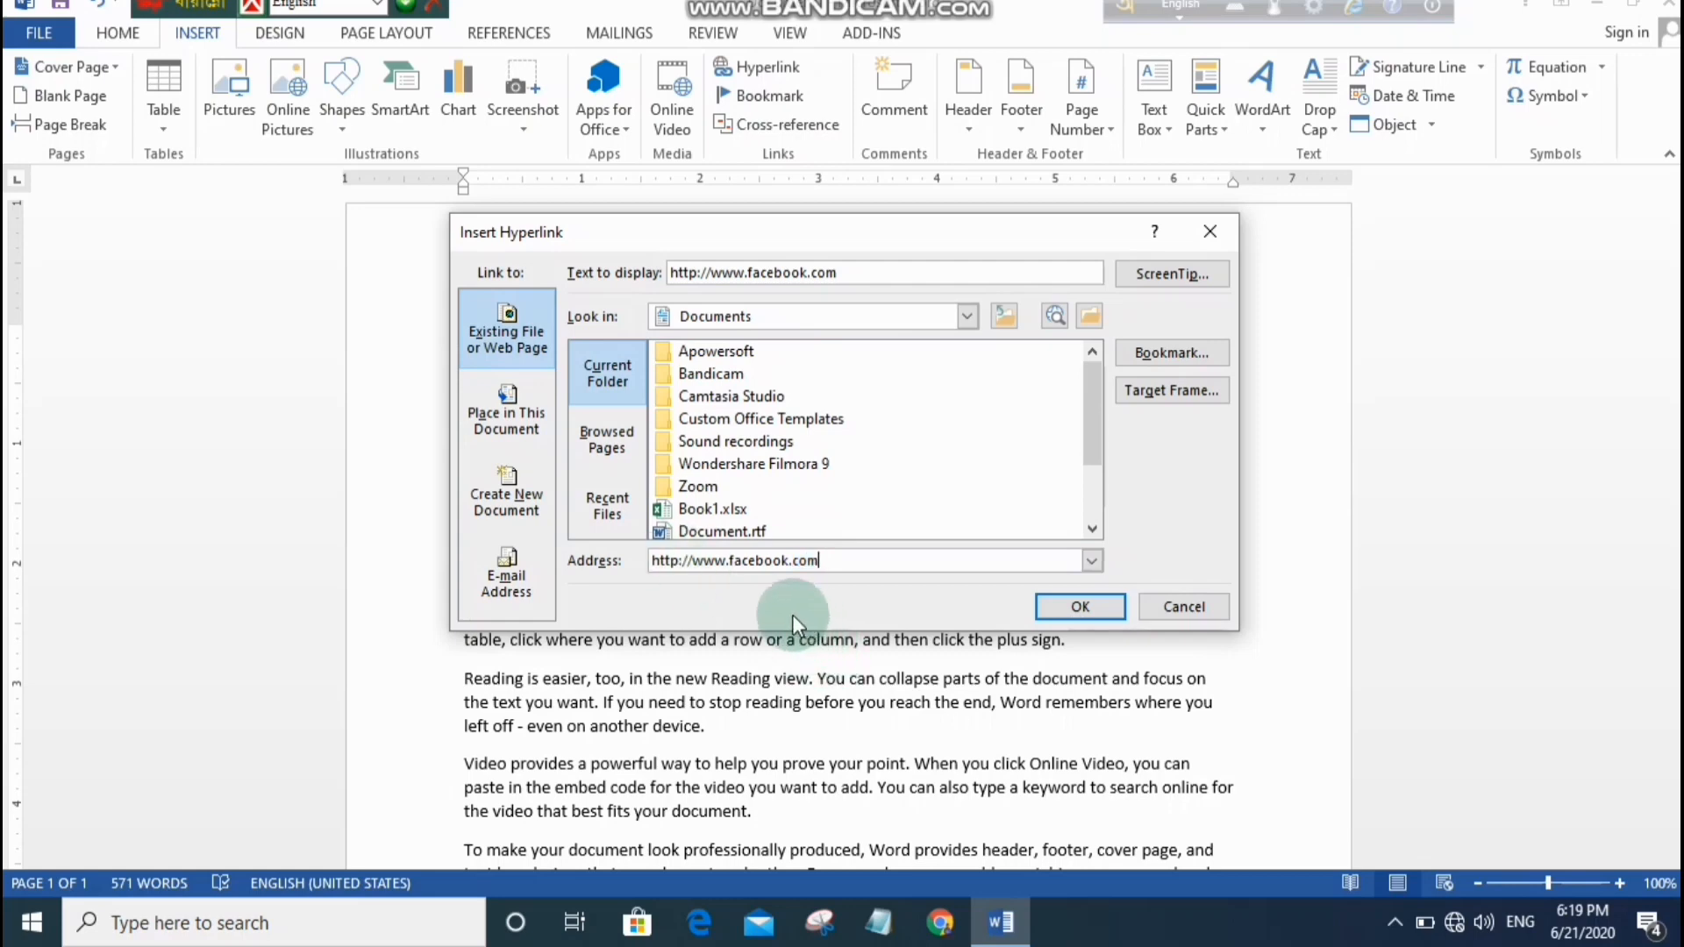
click(1092, 607)
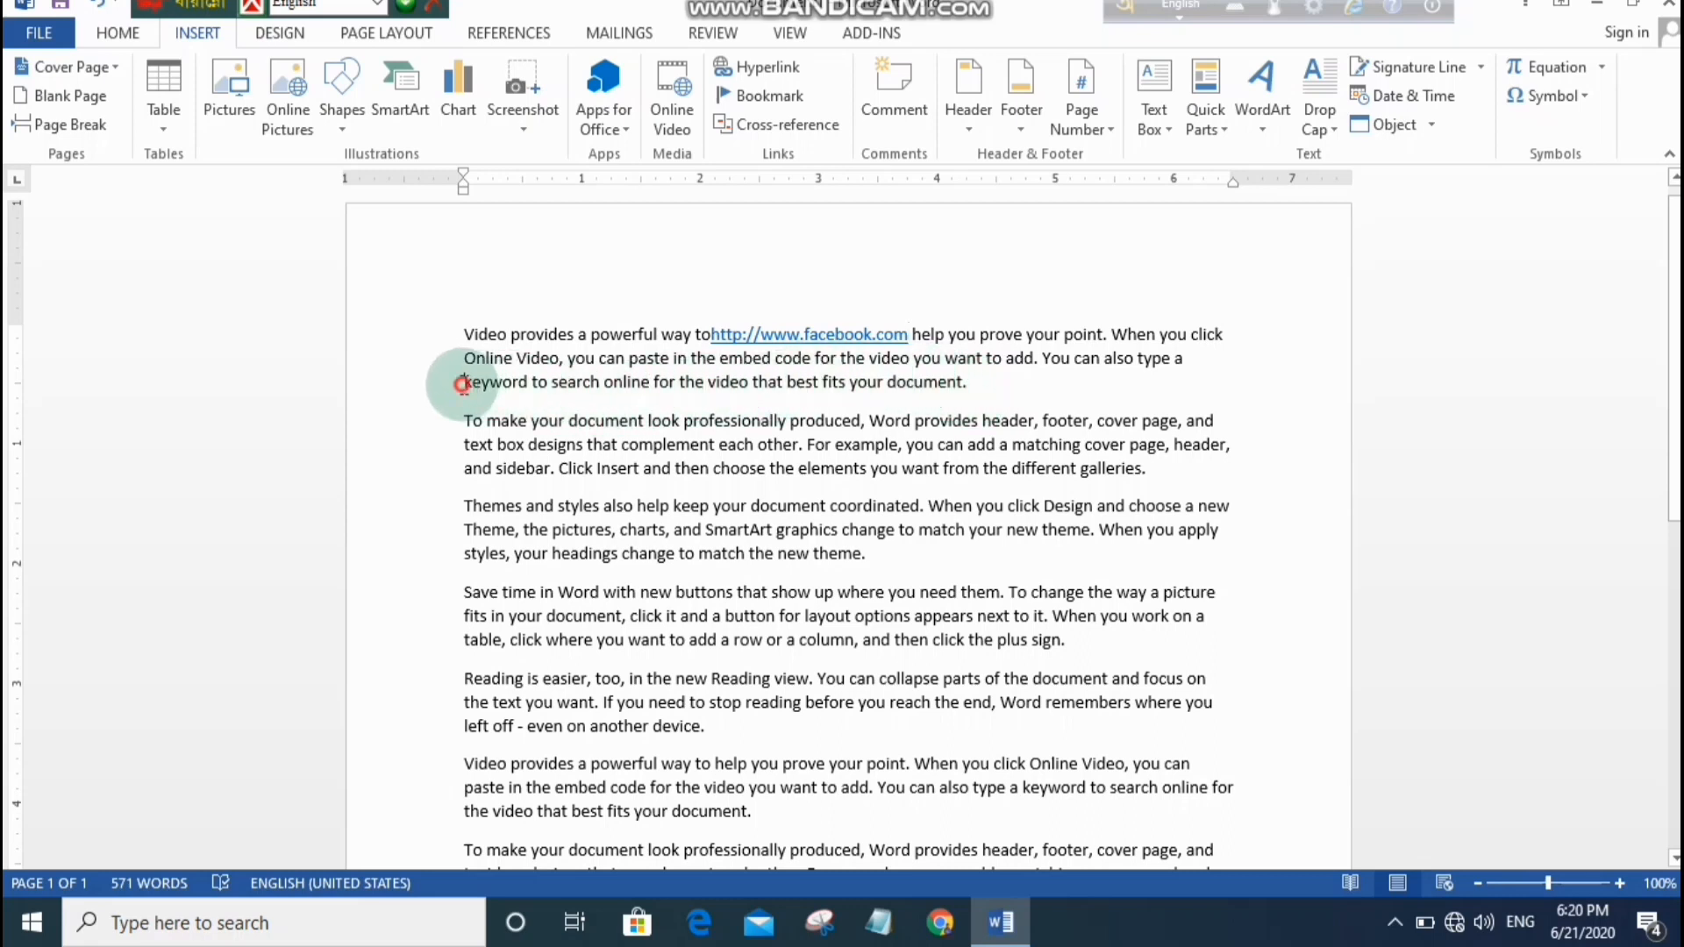
drag(464, 386, 530, 386)
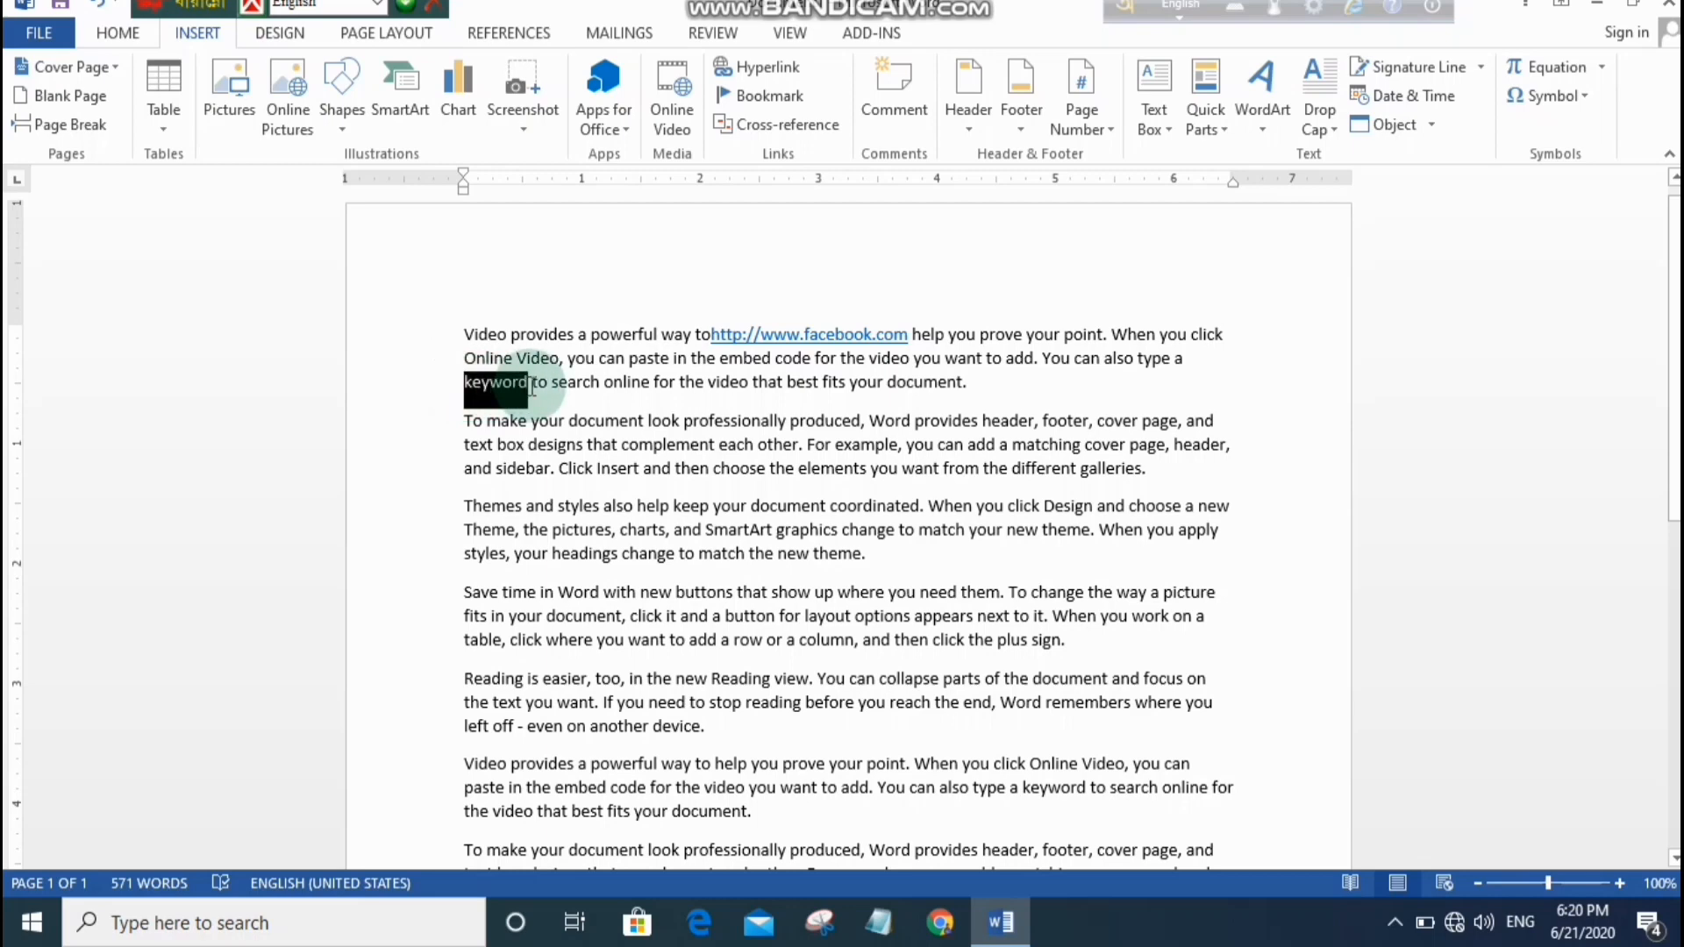
click(760, 67)
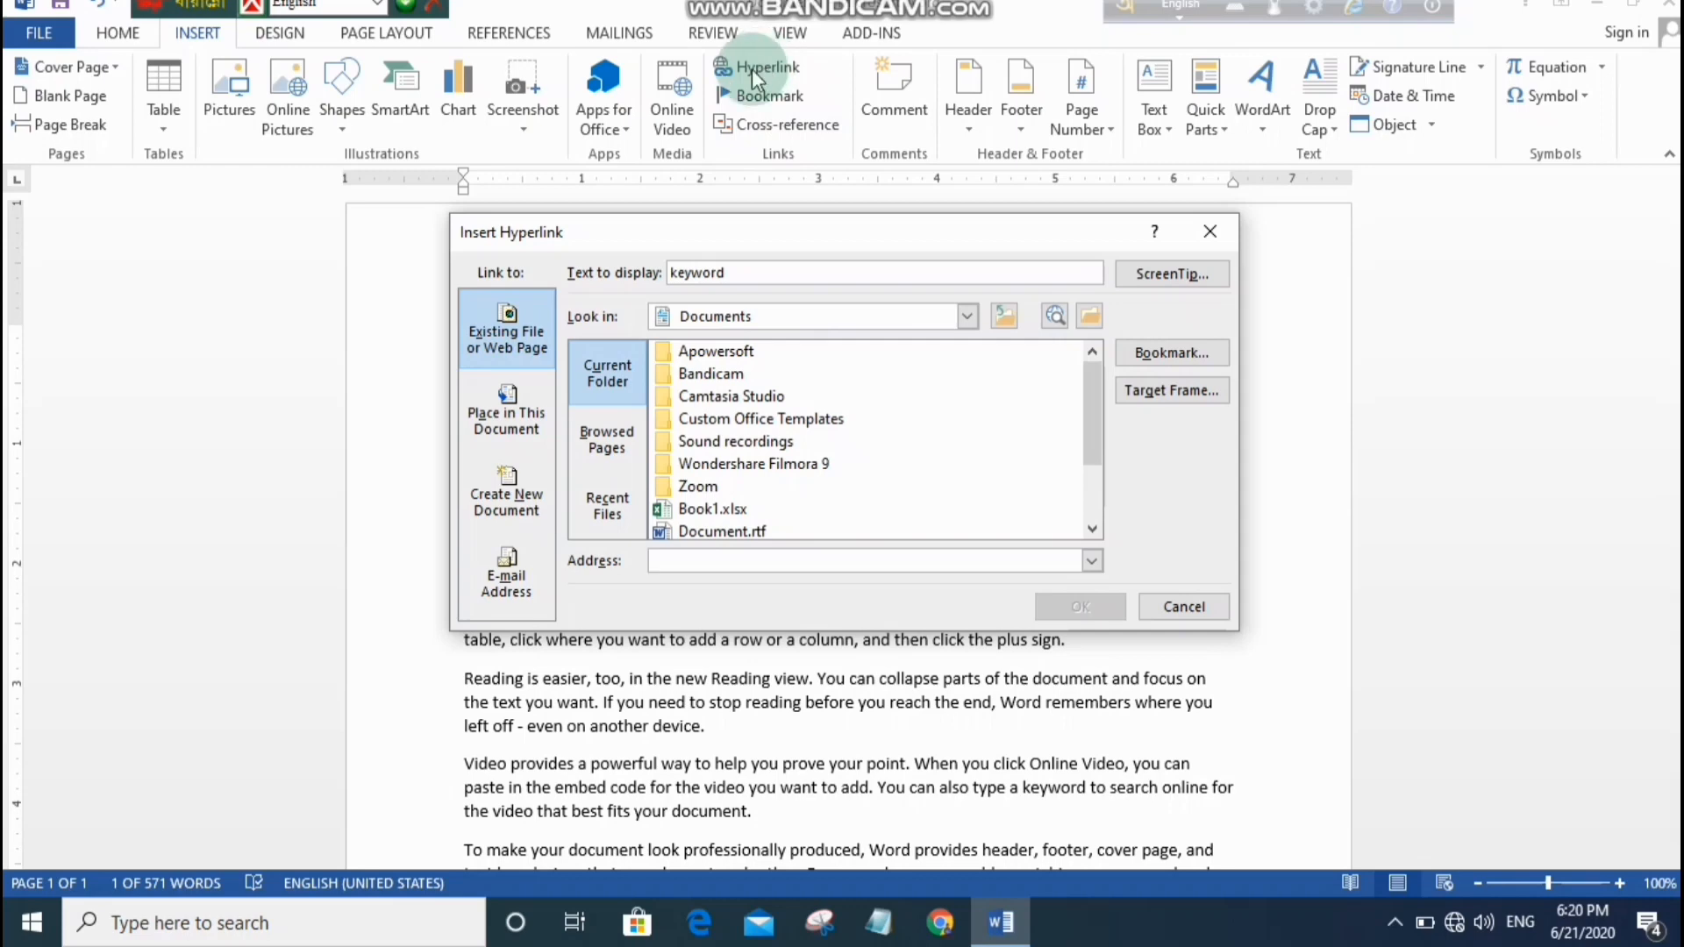
click(658, 559)
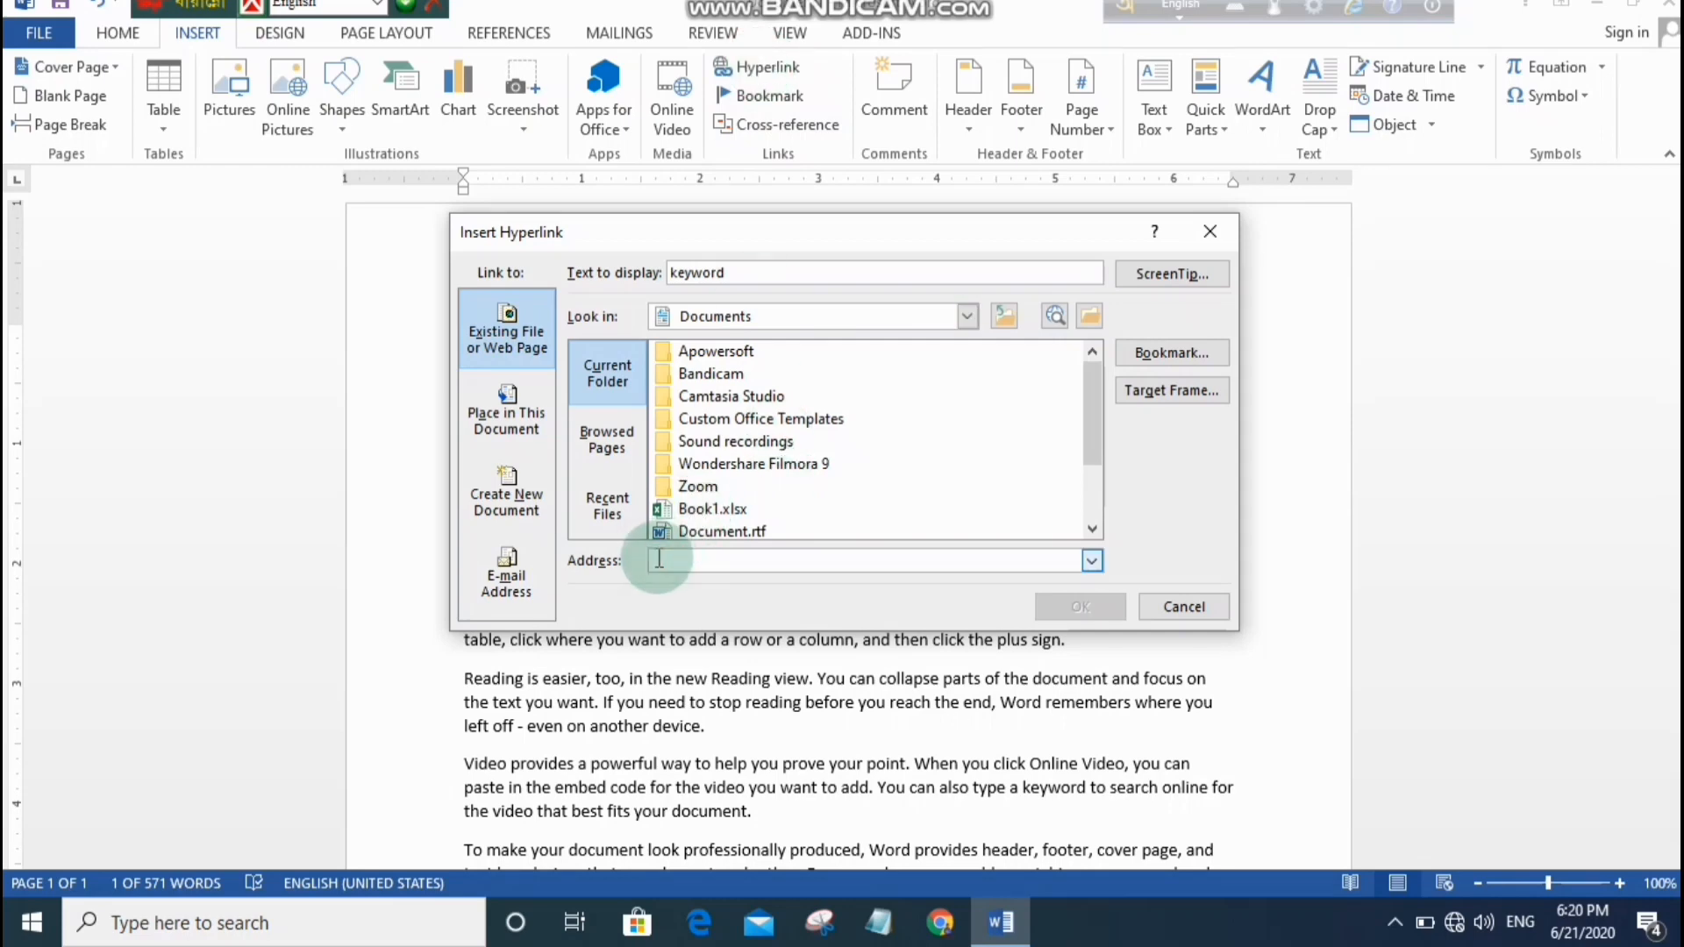
text(w)
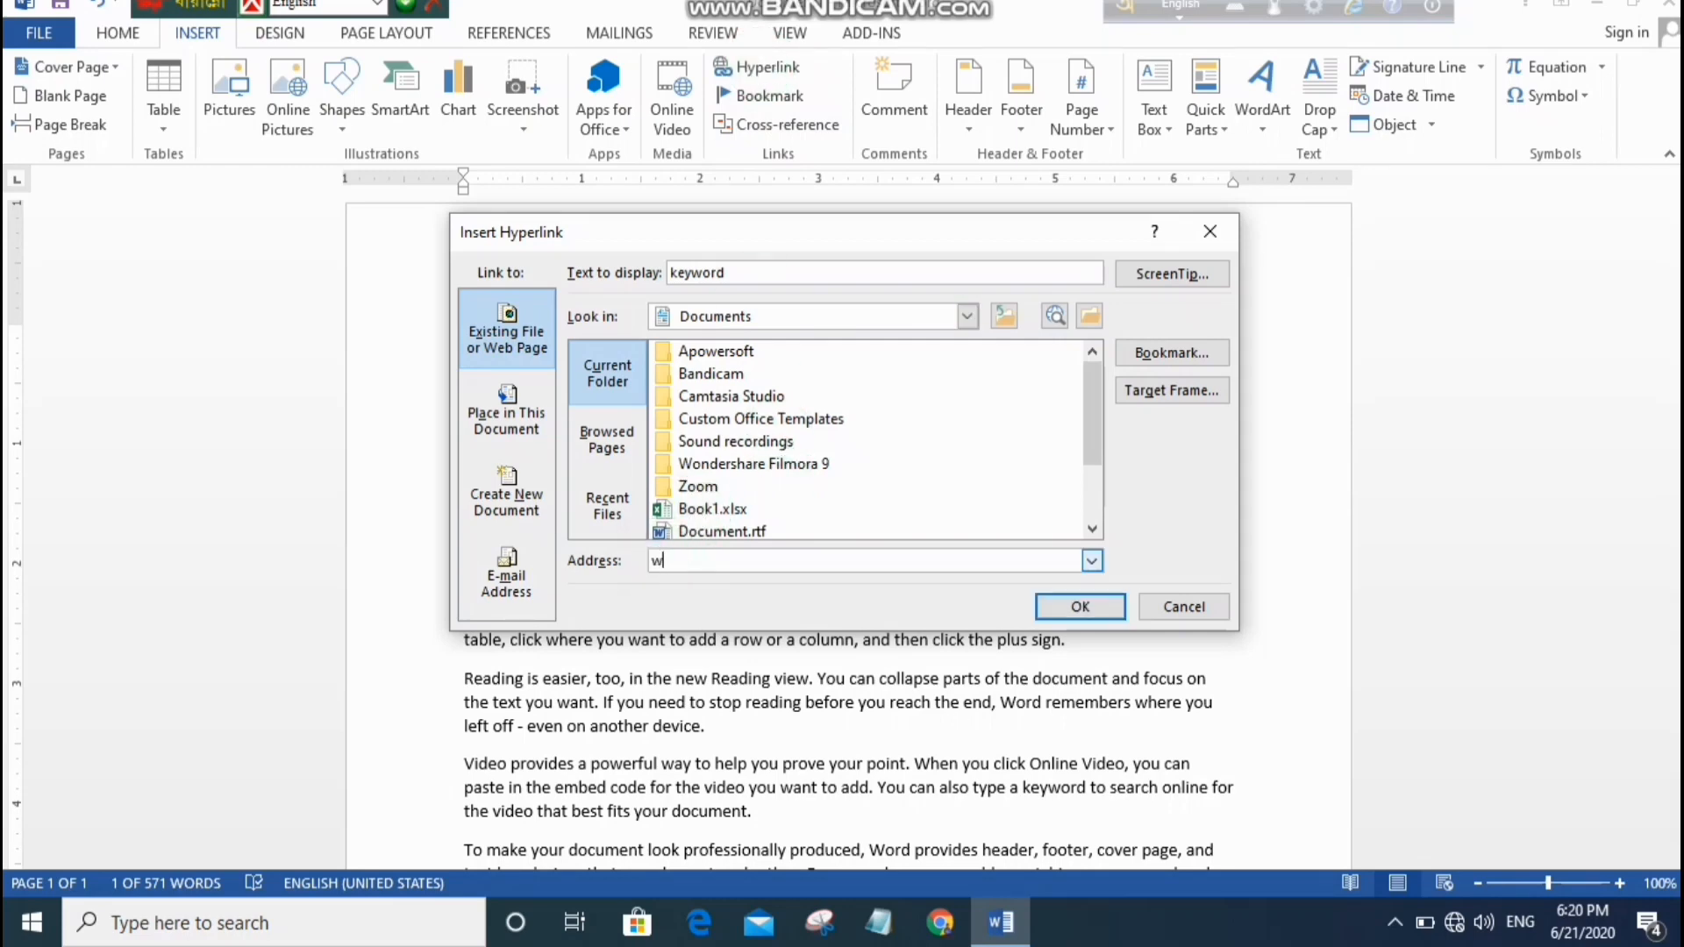
text(ww.)
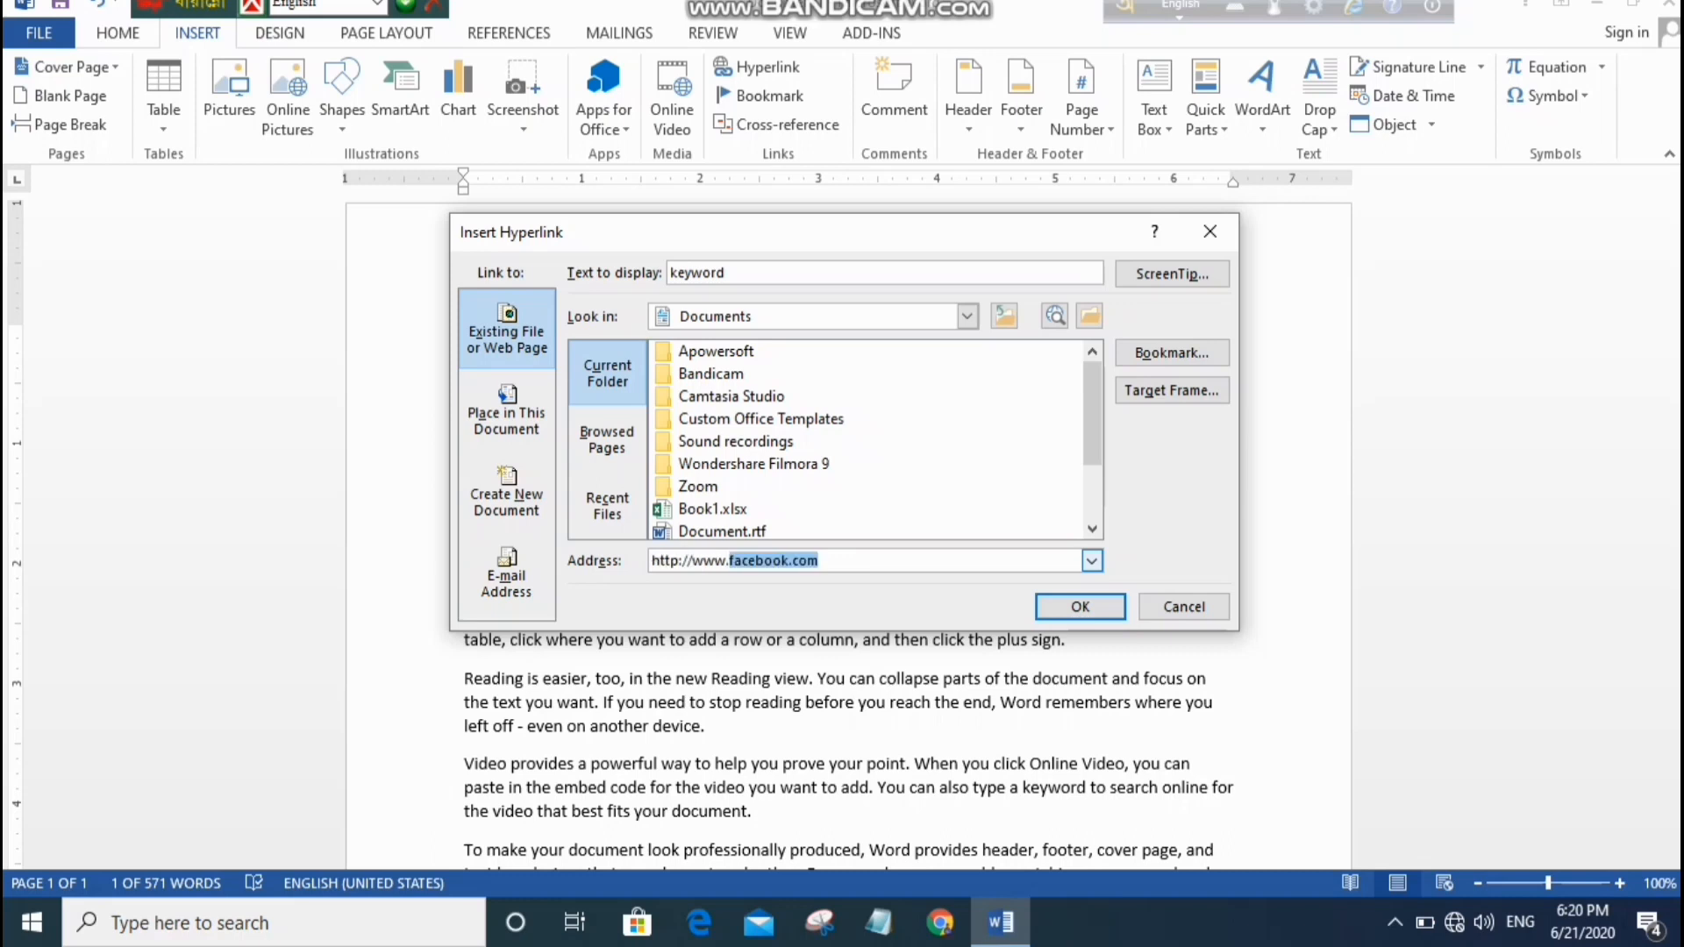
text(facebook.com)
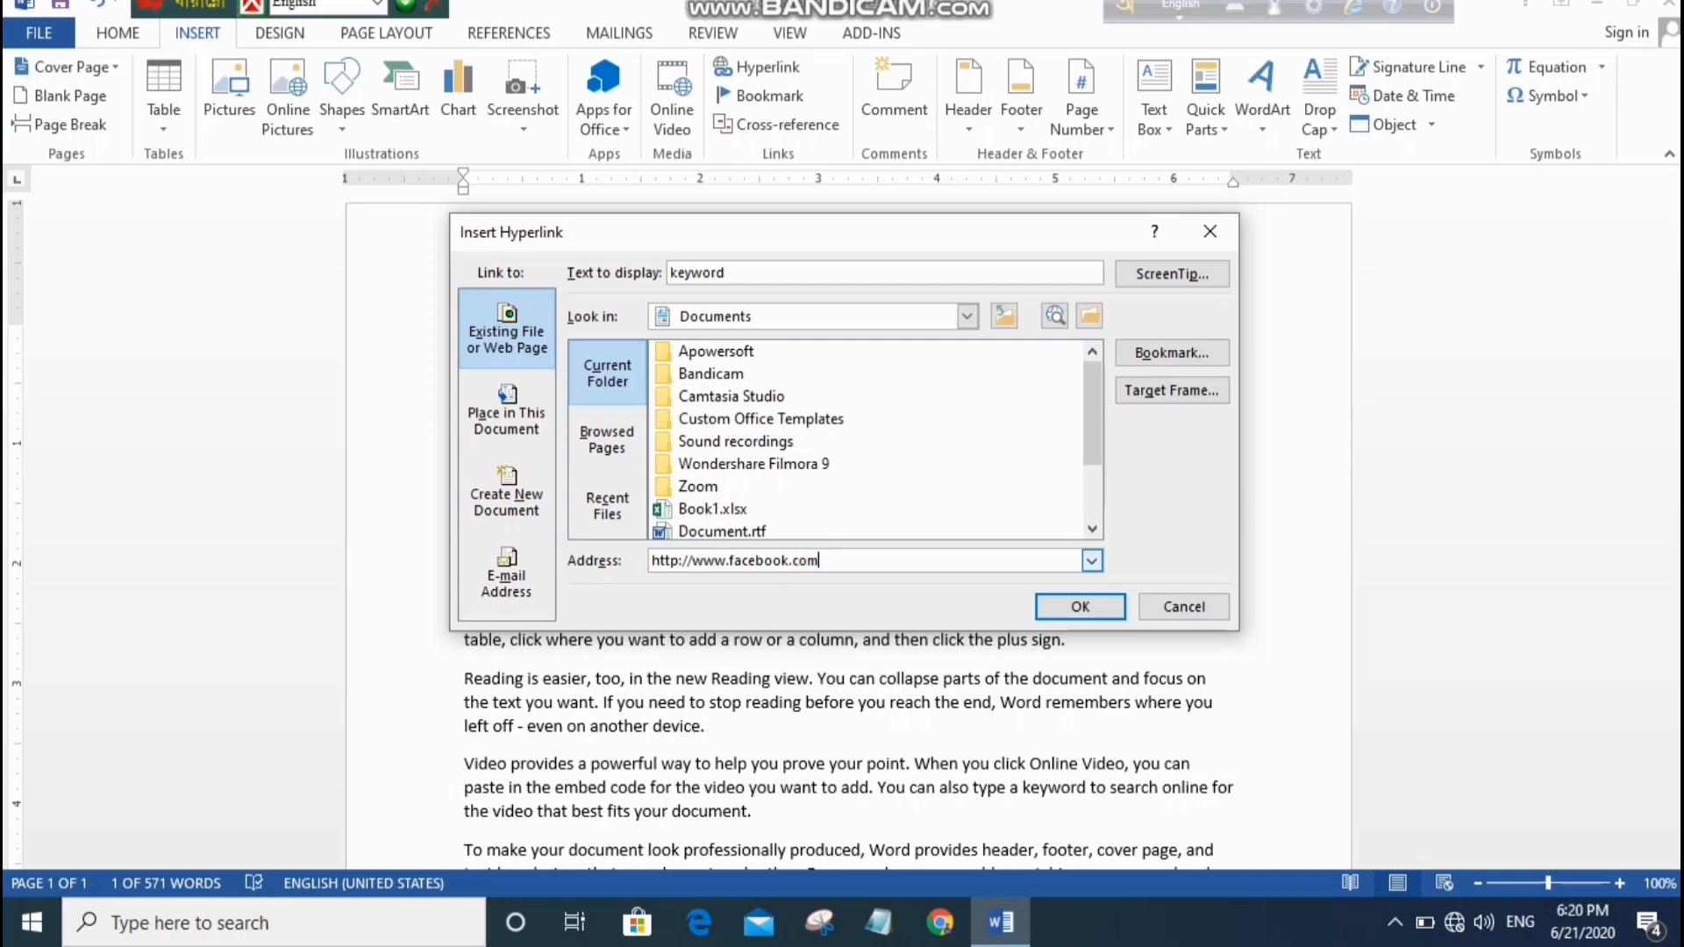
click(1063, 607)
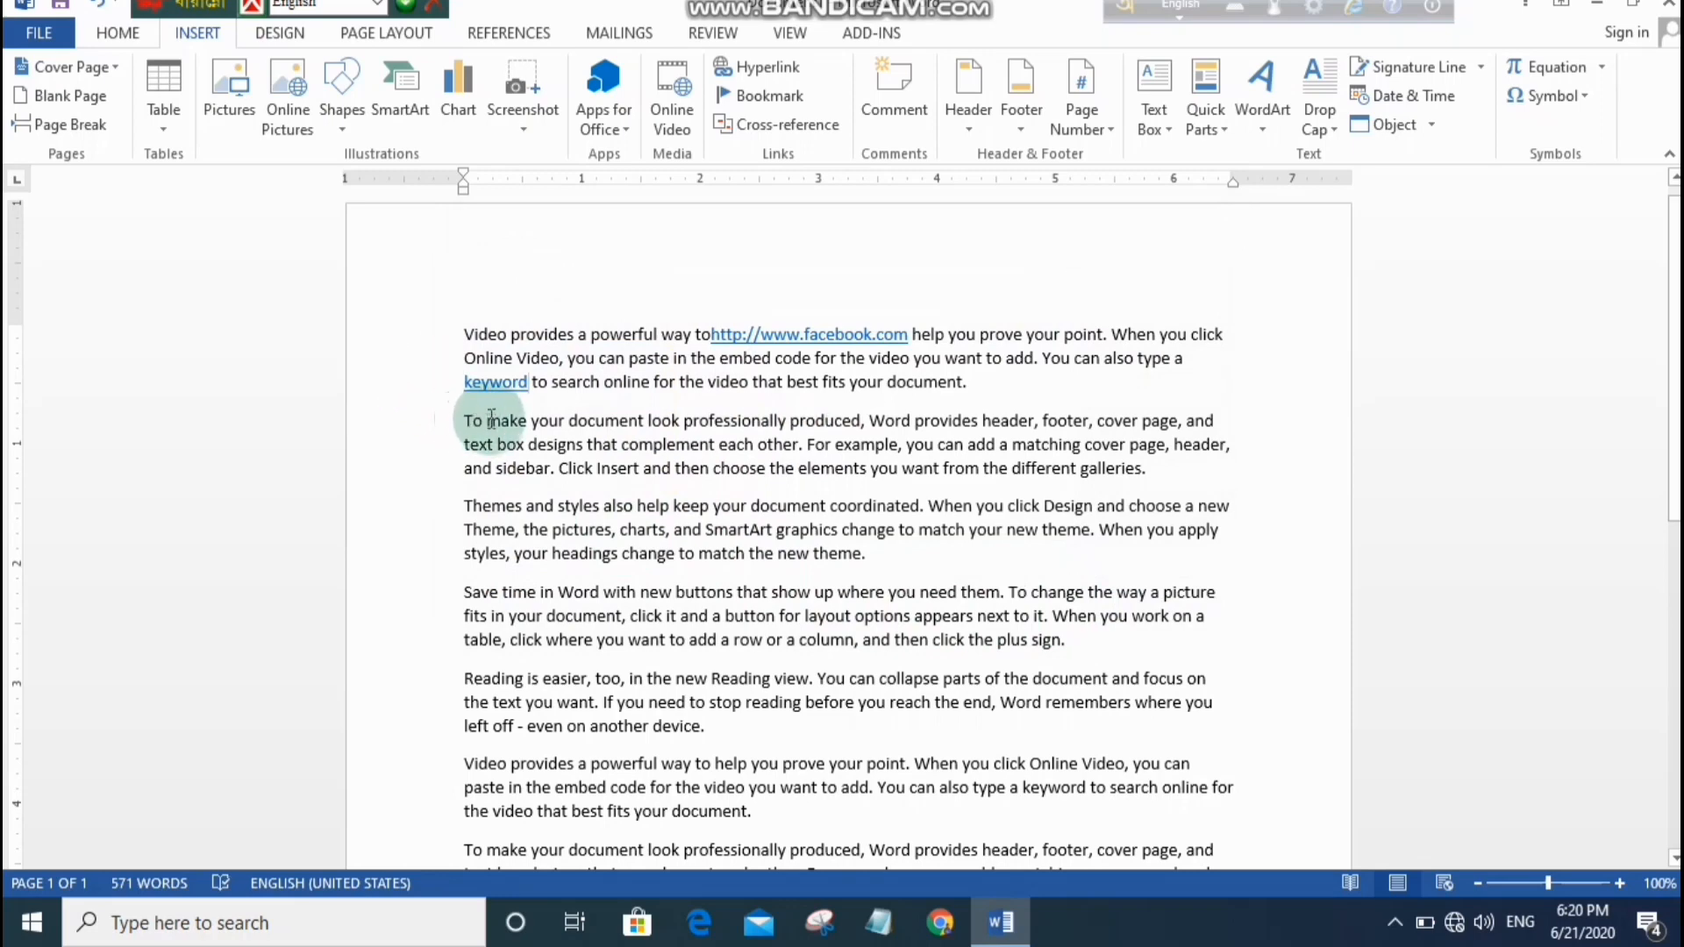
click(526, 387)
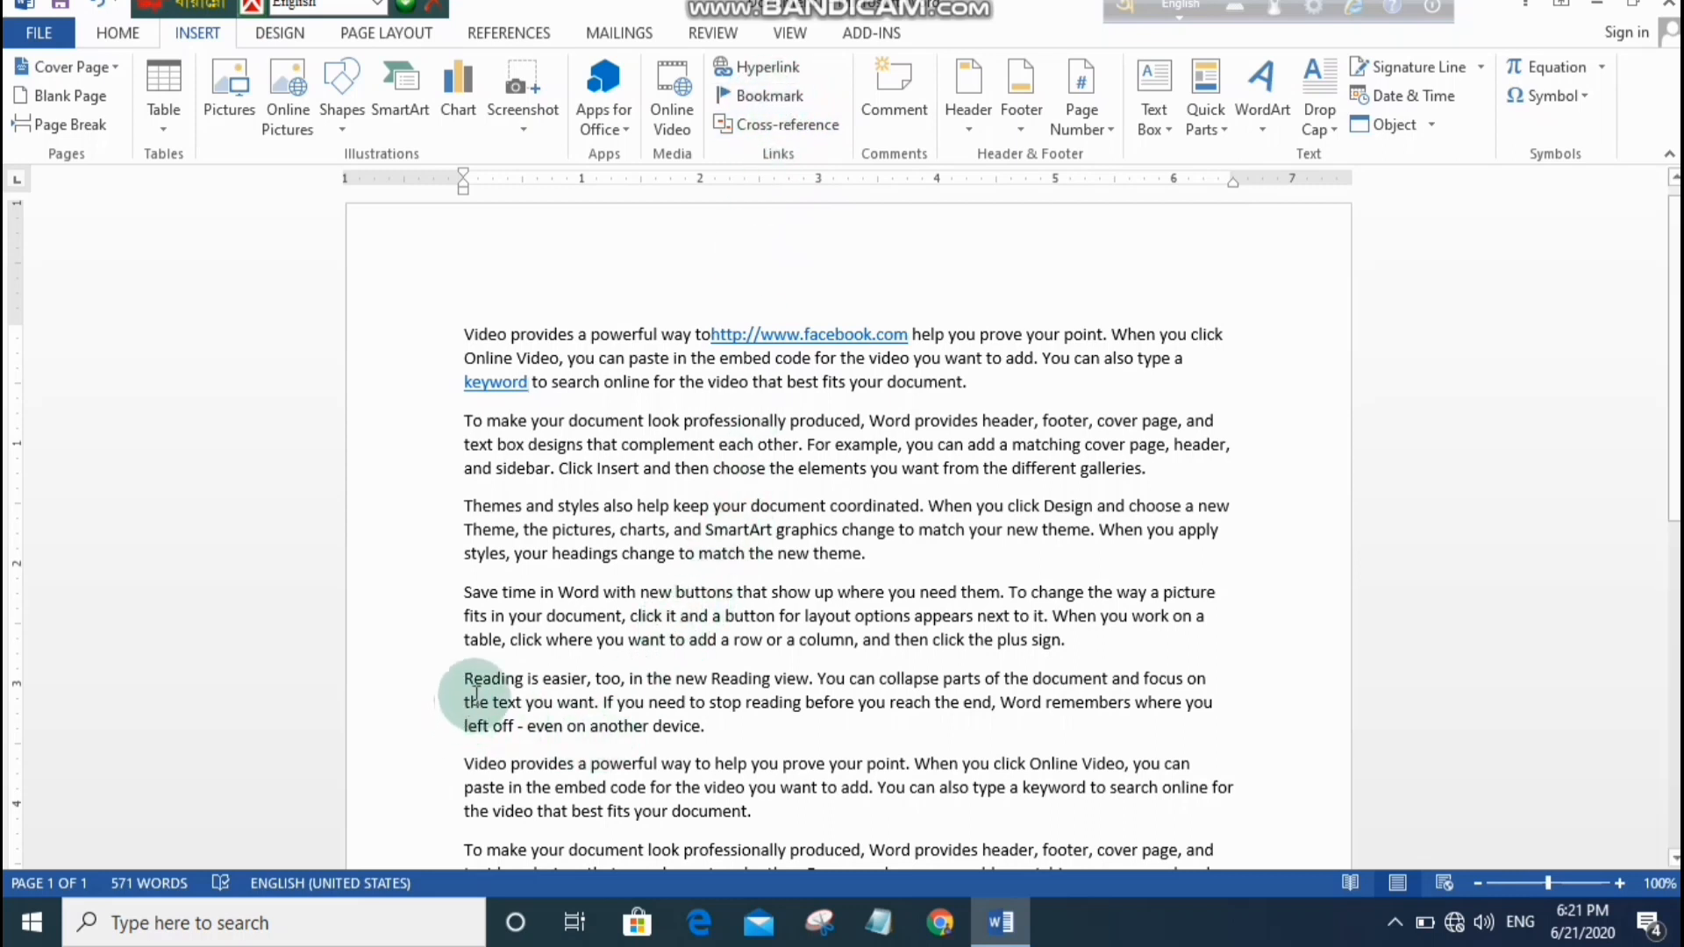
Bookmark the word "Reading" at the start of the fifth paragraph, using the copied word as the bookmark name.
drag(464, 678, 524, 677)
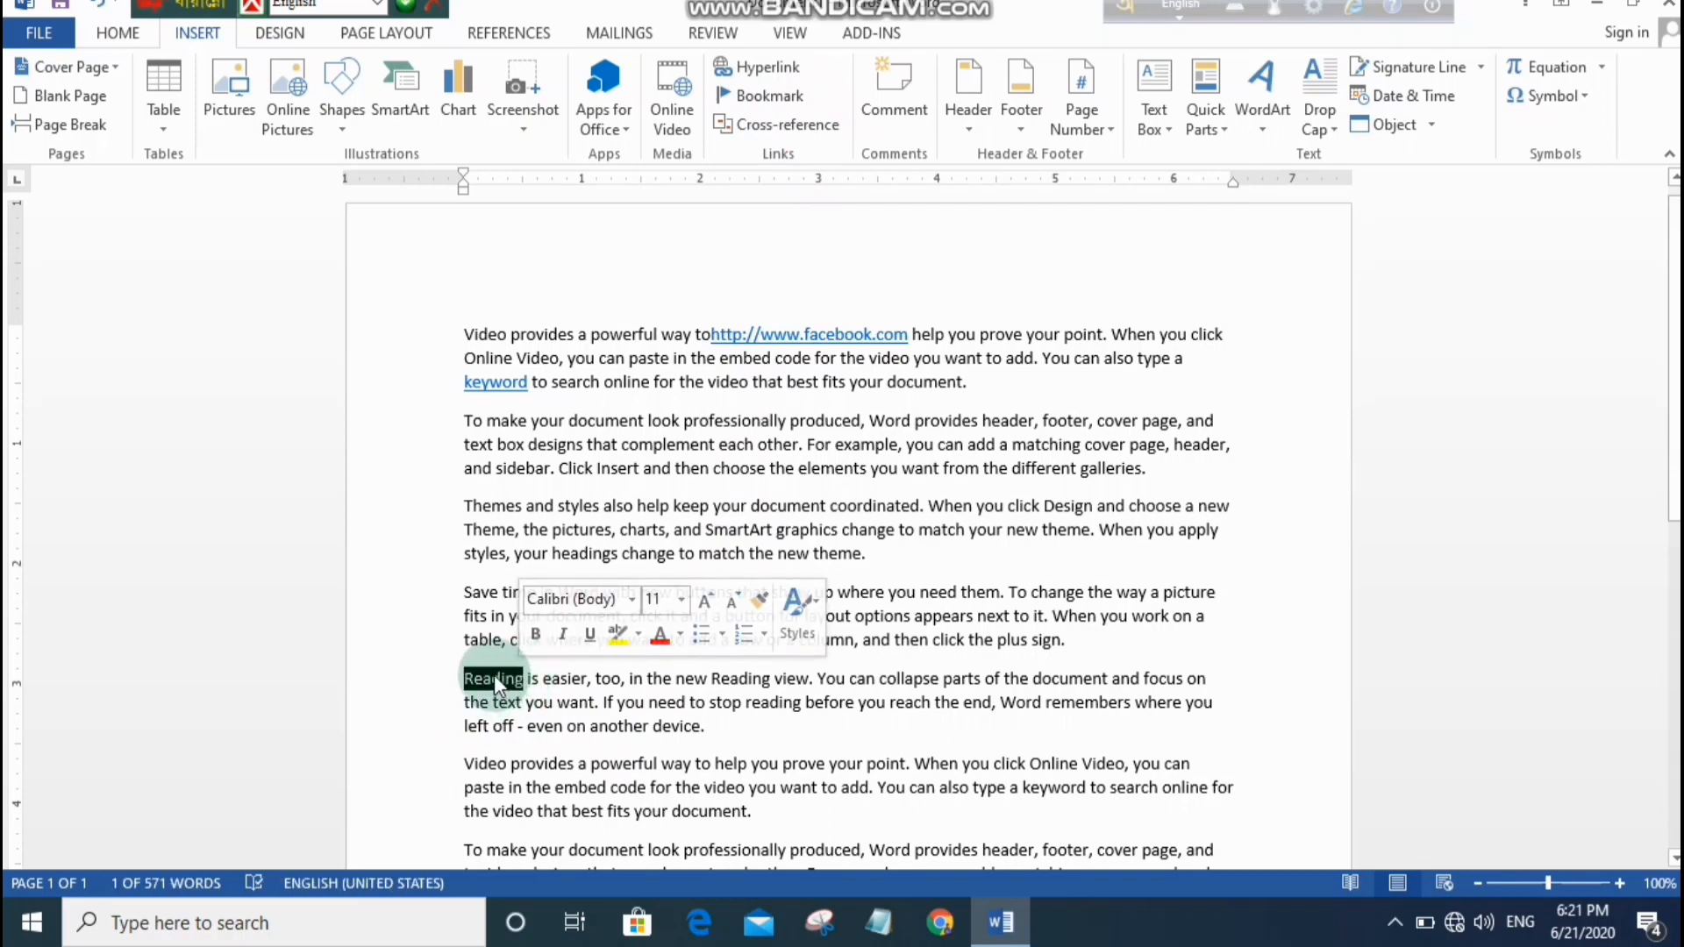
right_click(495, 676)
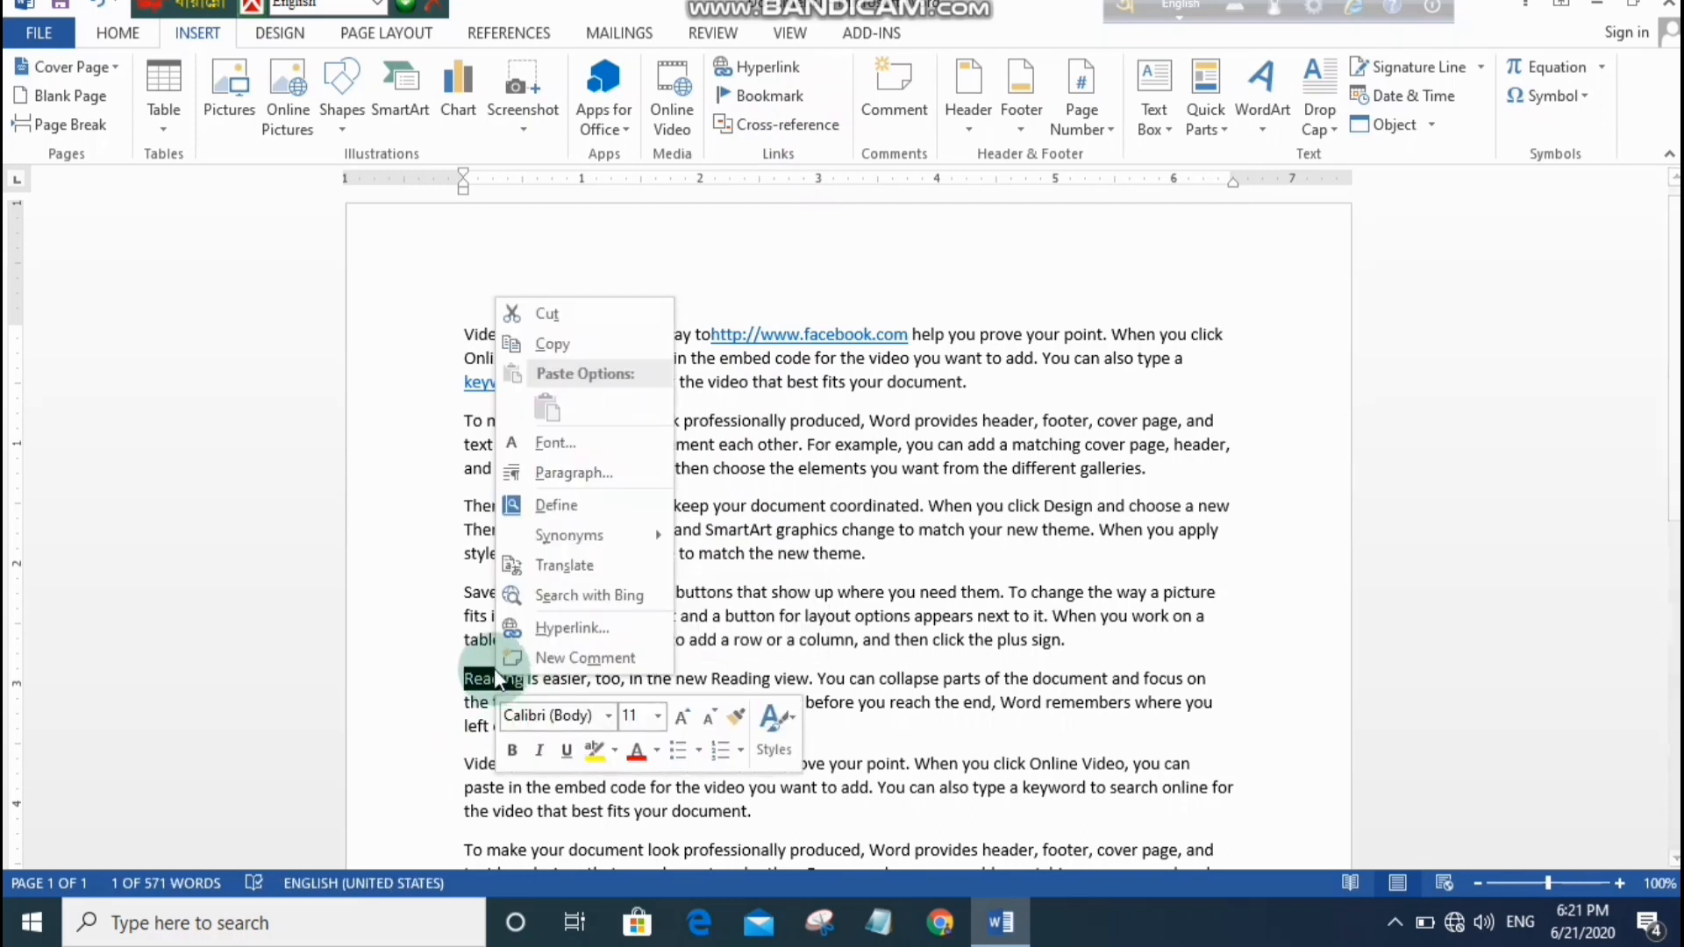
click(556, 345)
click(759, 100)
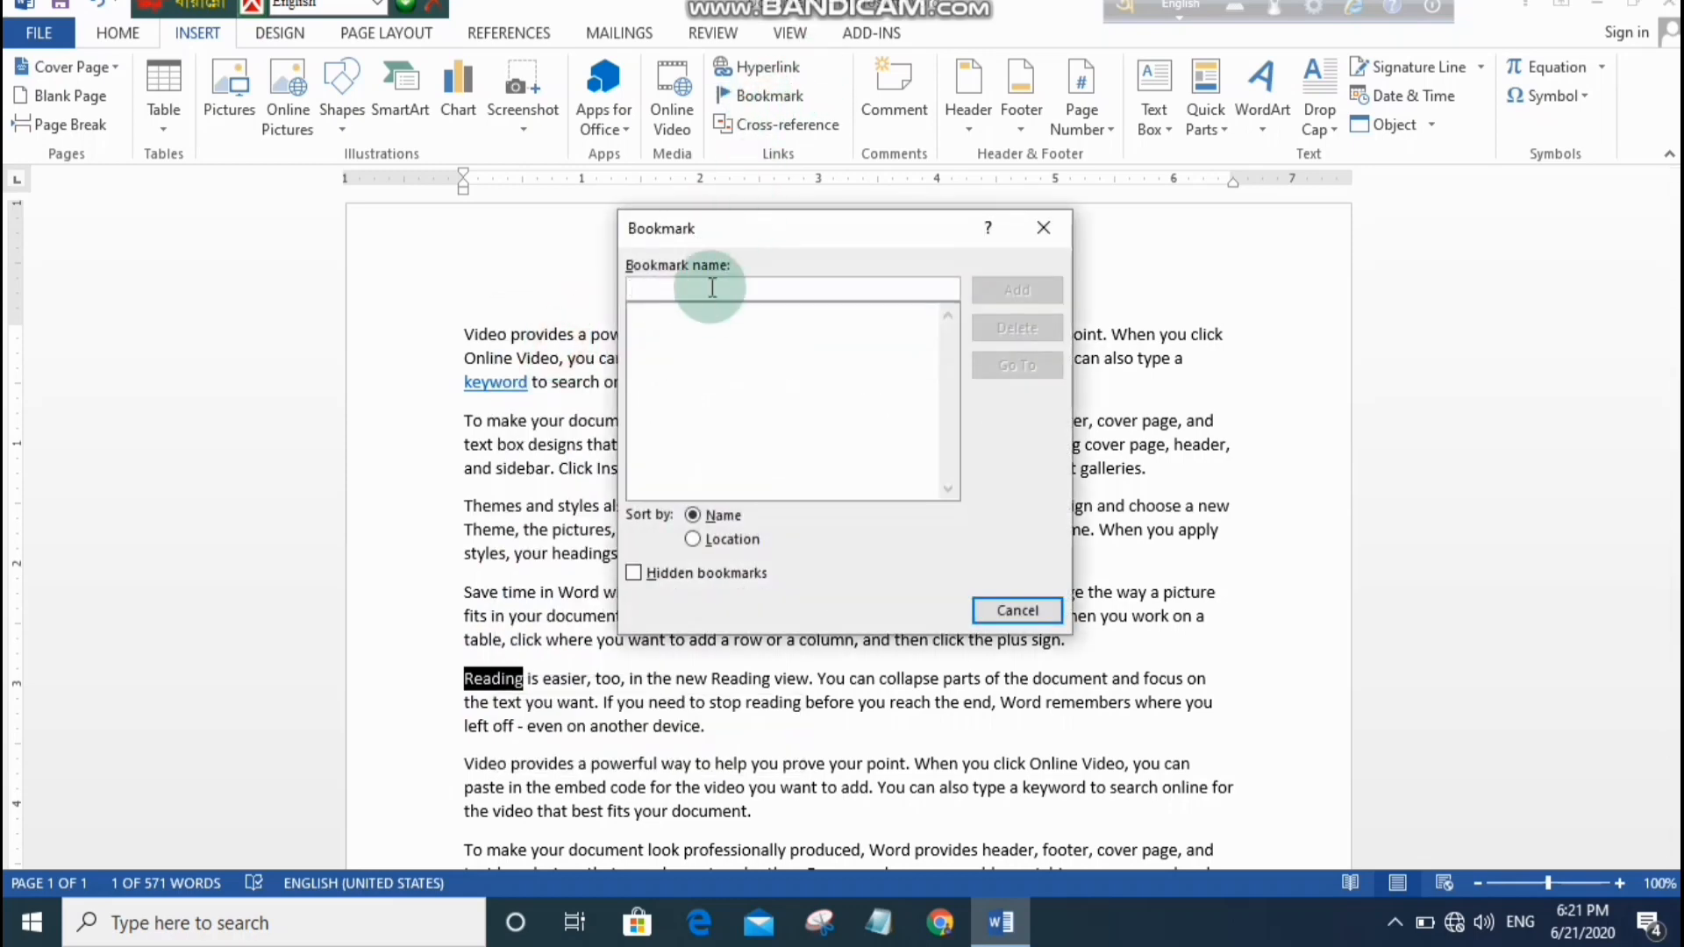
right_click(667, 285)
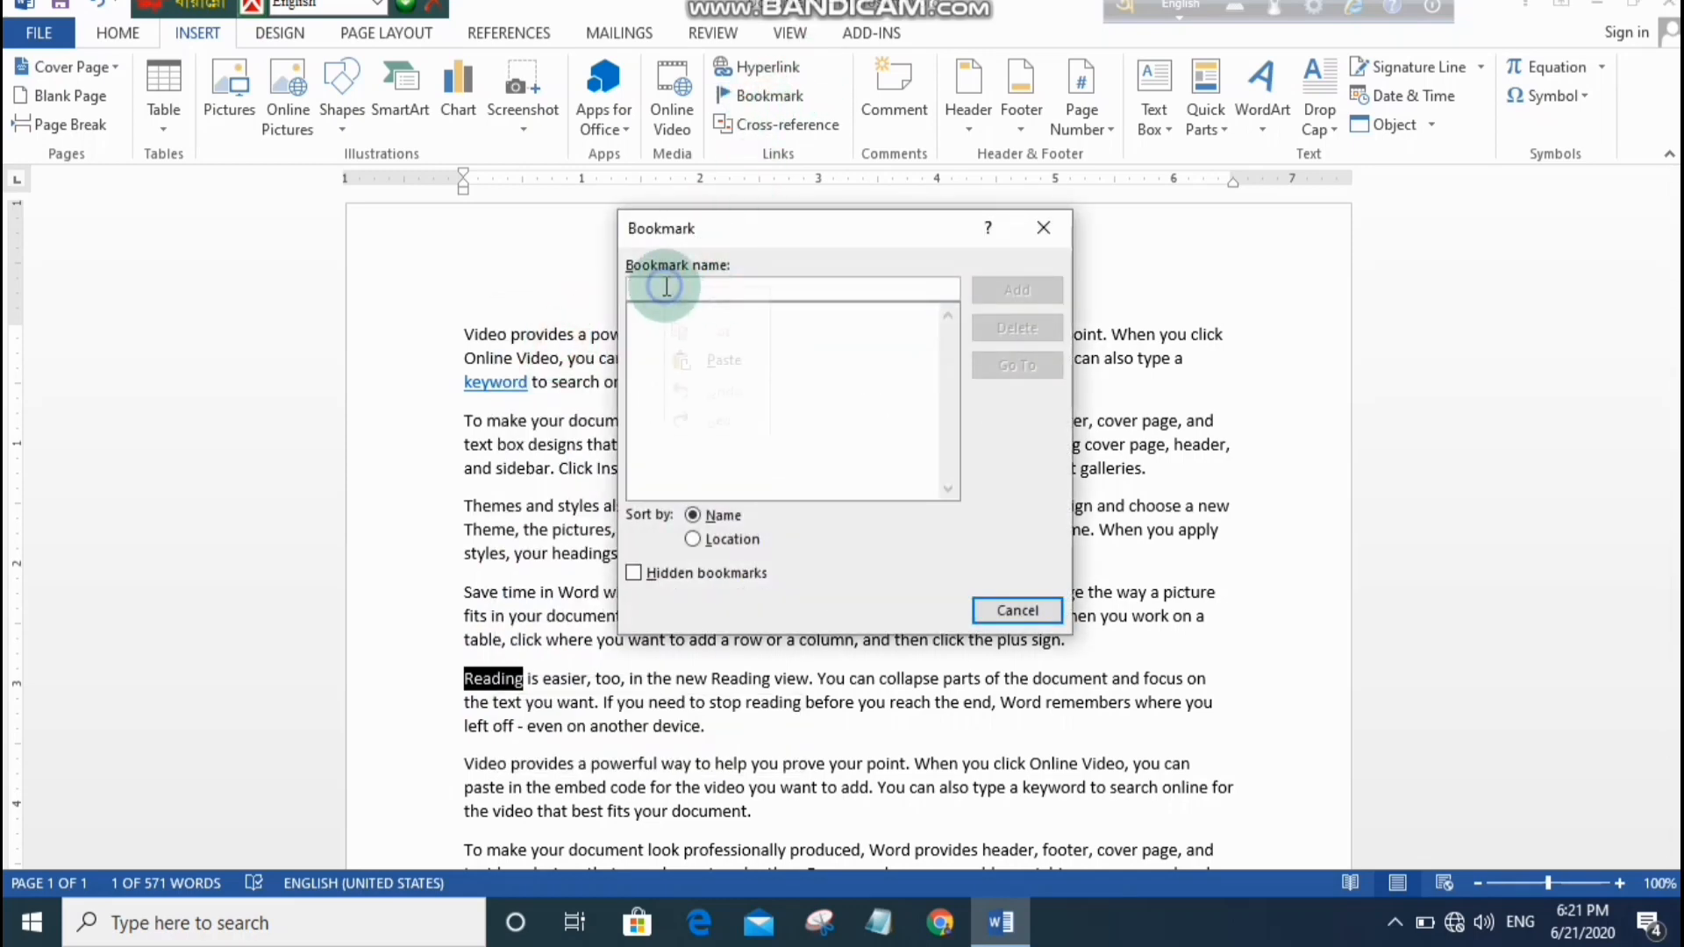
click(718, 365)
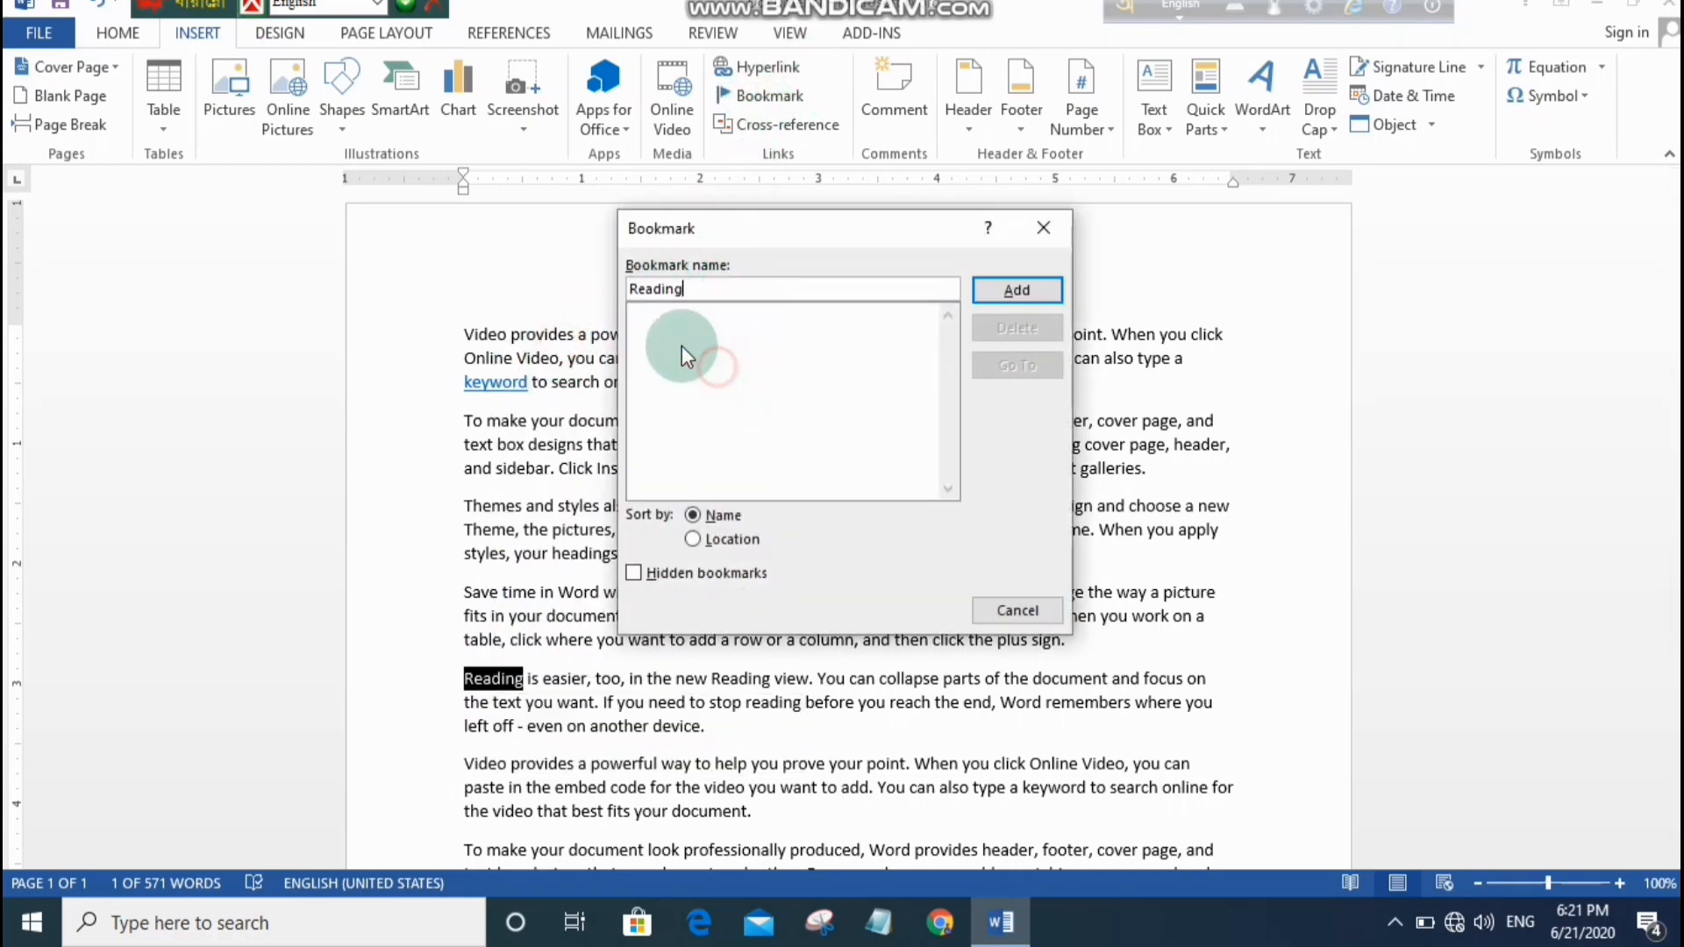
click(1037, 292)
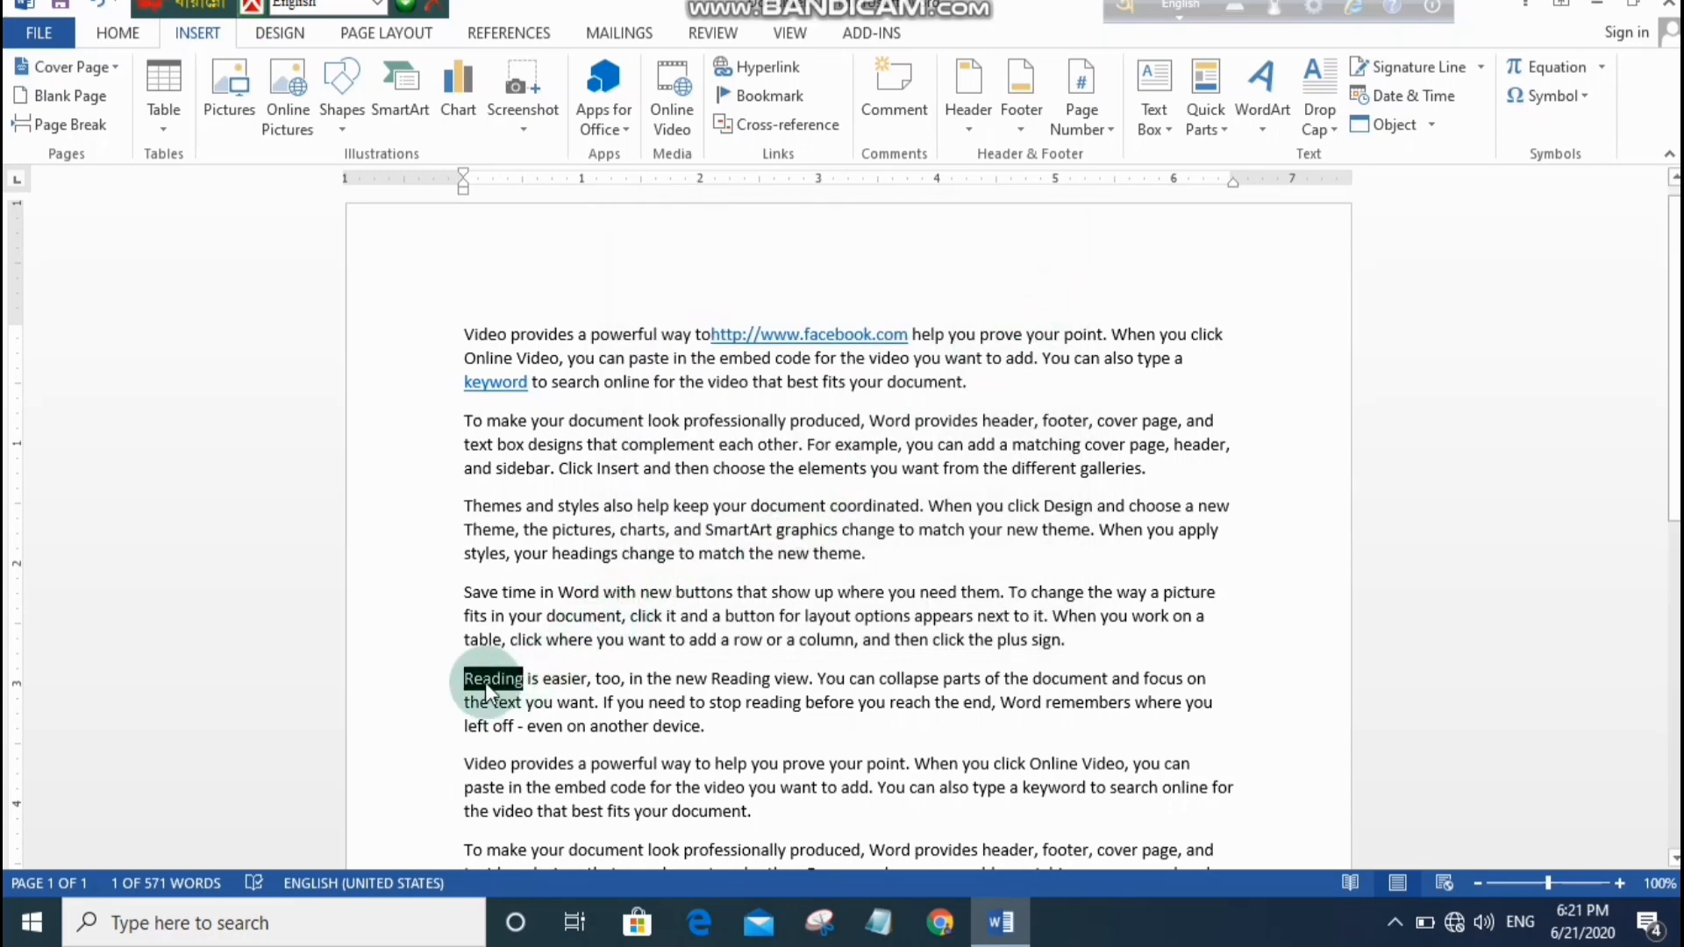
Bookmark the word "Video" at the start of the second-to-last paragraph under the name Video.
scroll(487, 682, down, 3)
scroll(562, 674, down, 5)
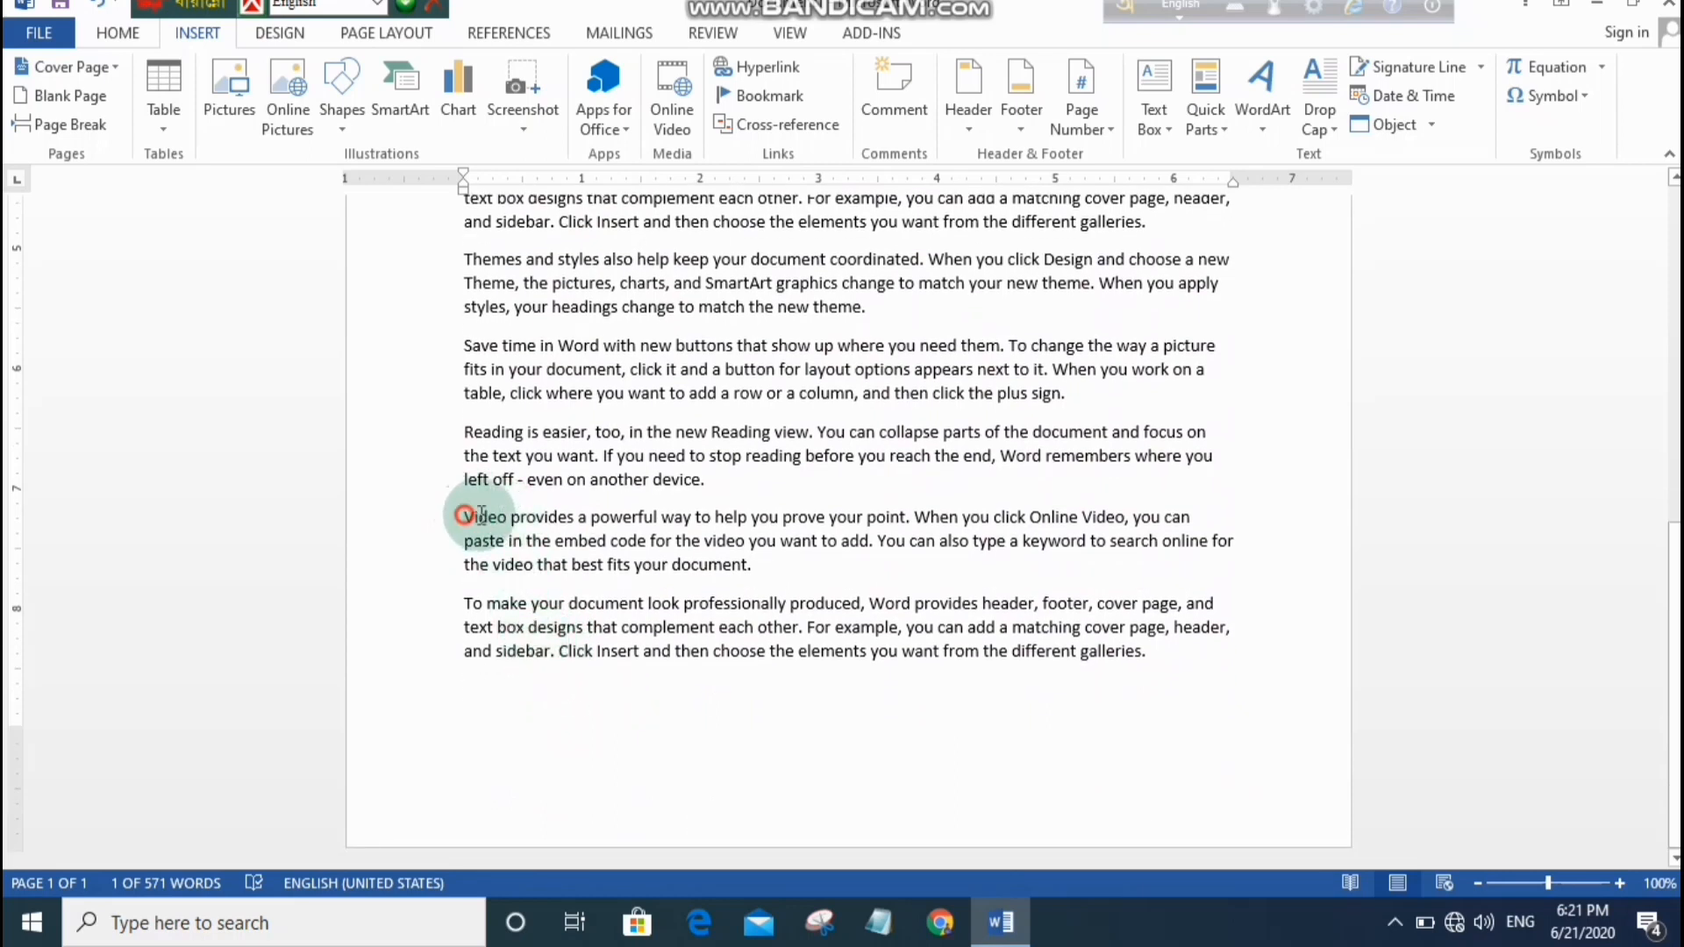
drag(463, 516, 505, 518)
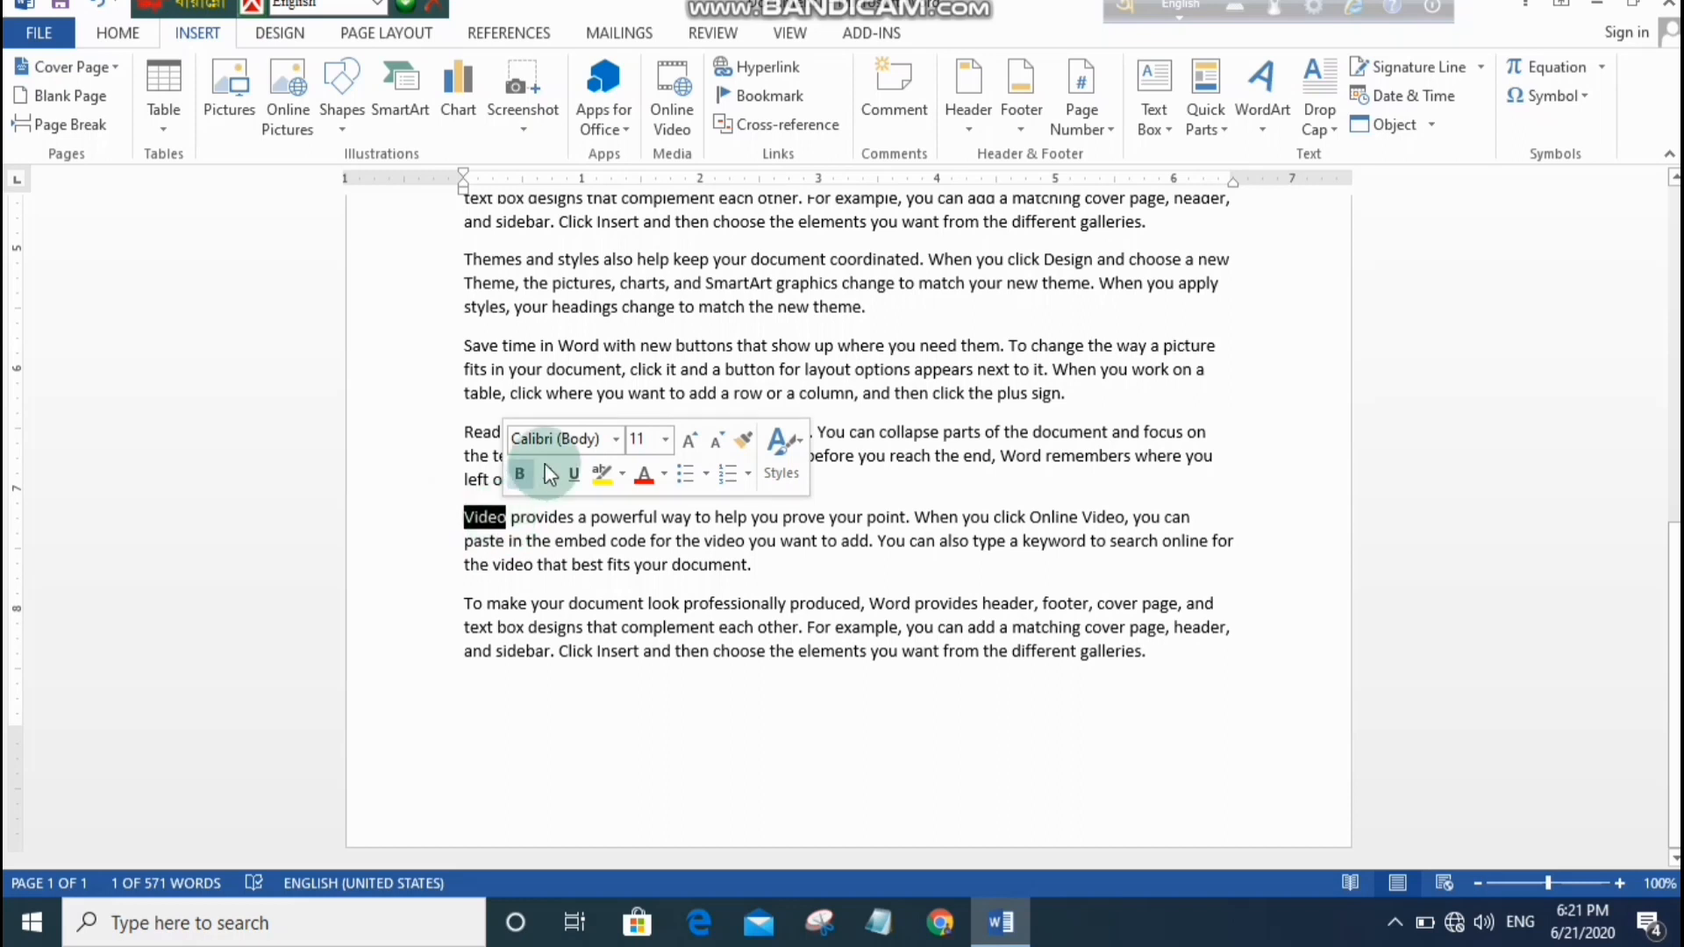
right_click(478, 523)
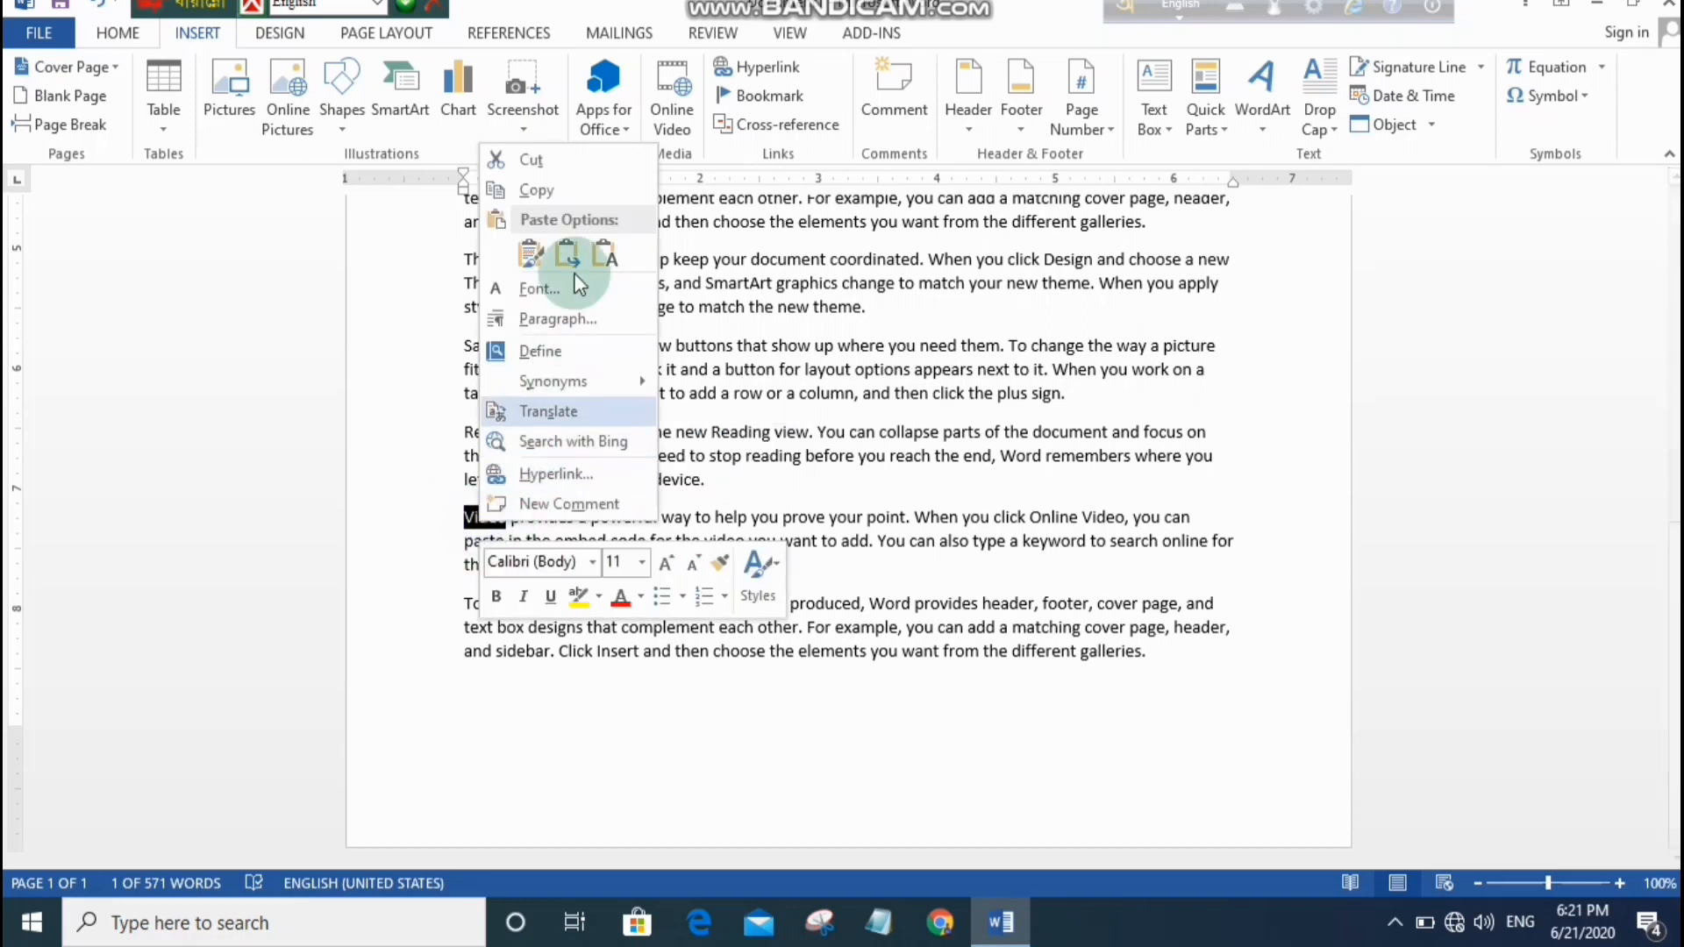
click(546, 188)
click(776, 94)
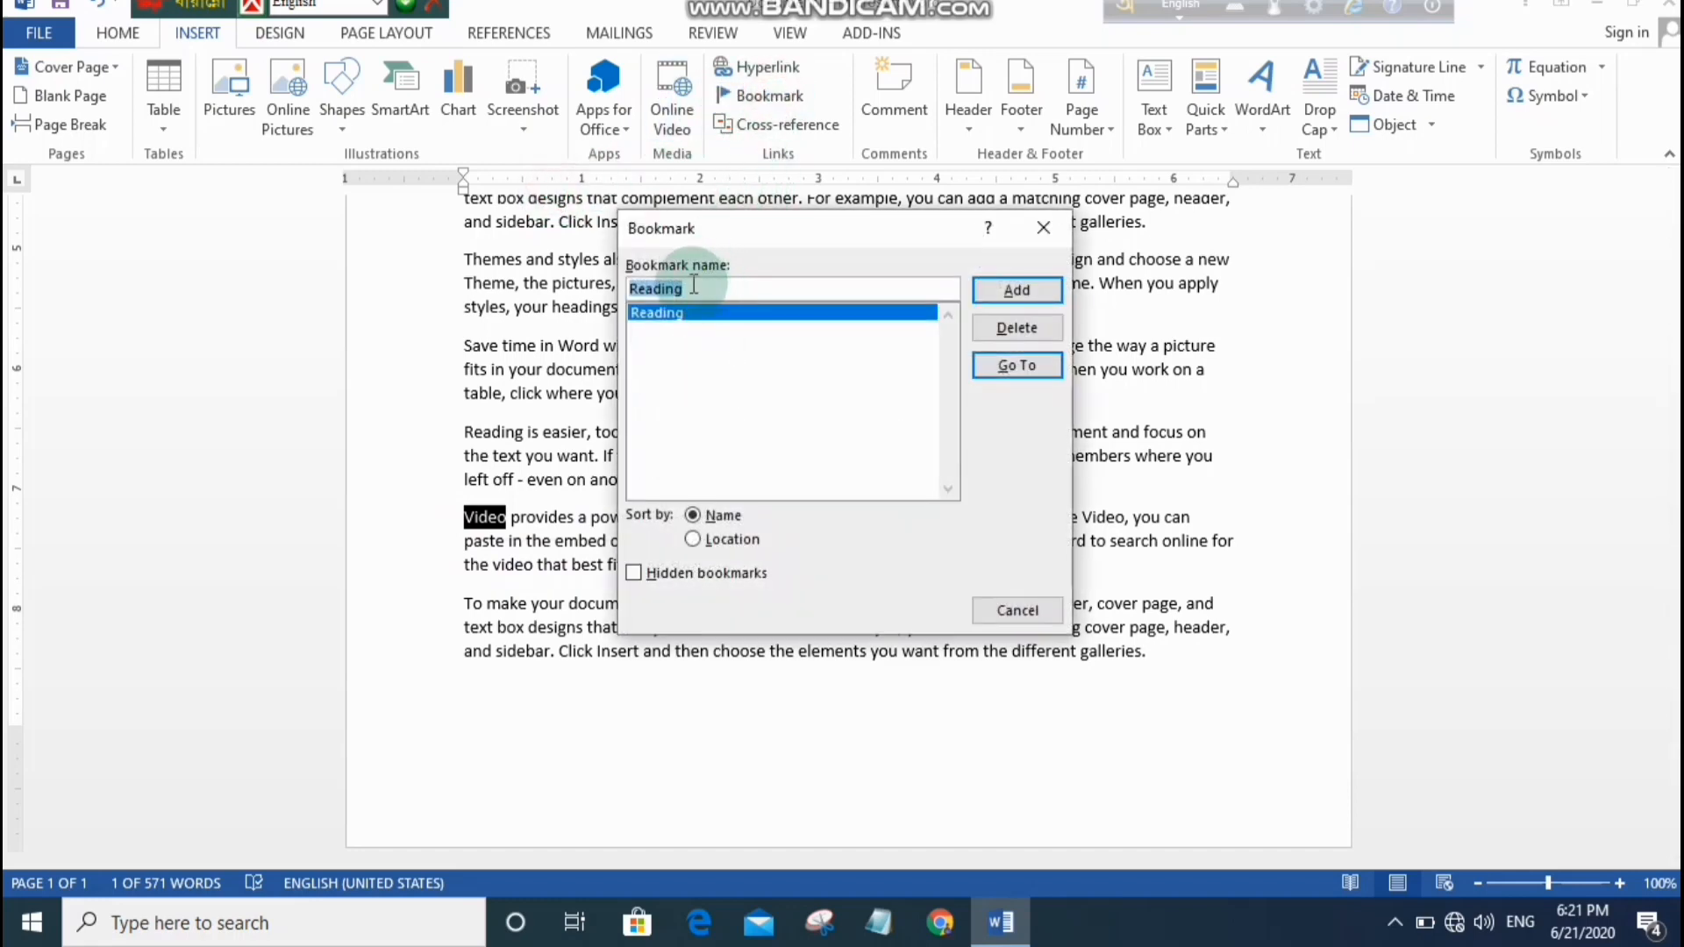
text(Video)
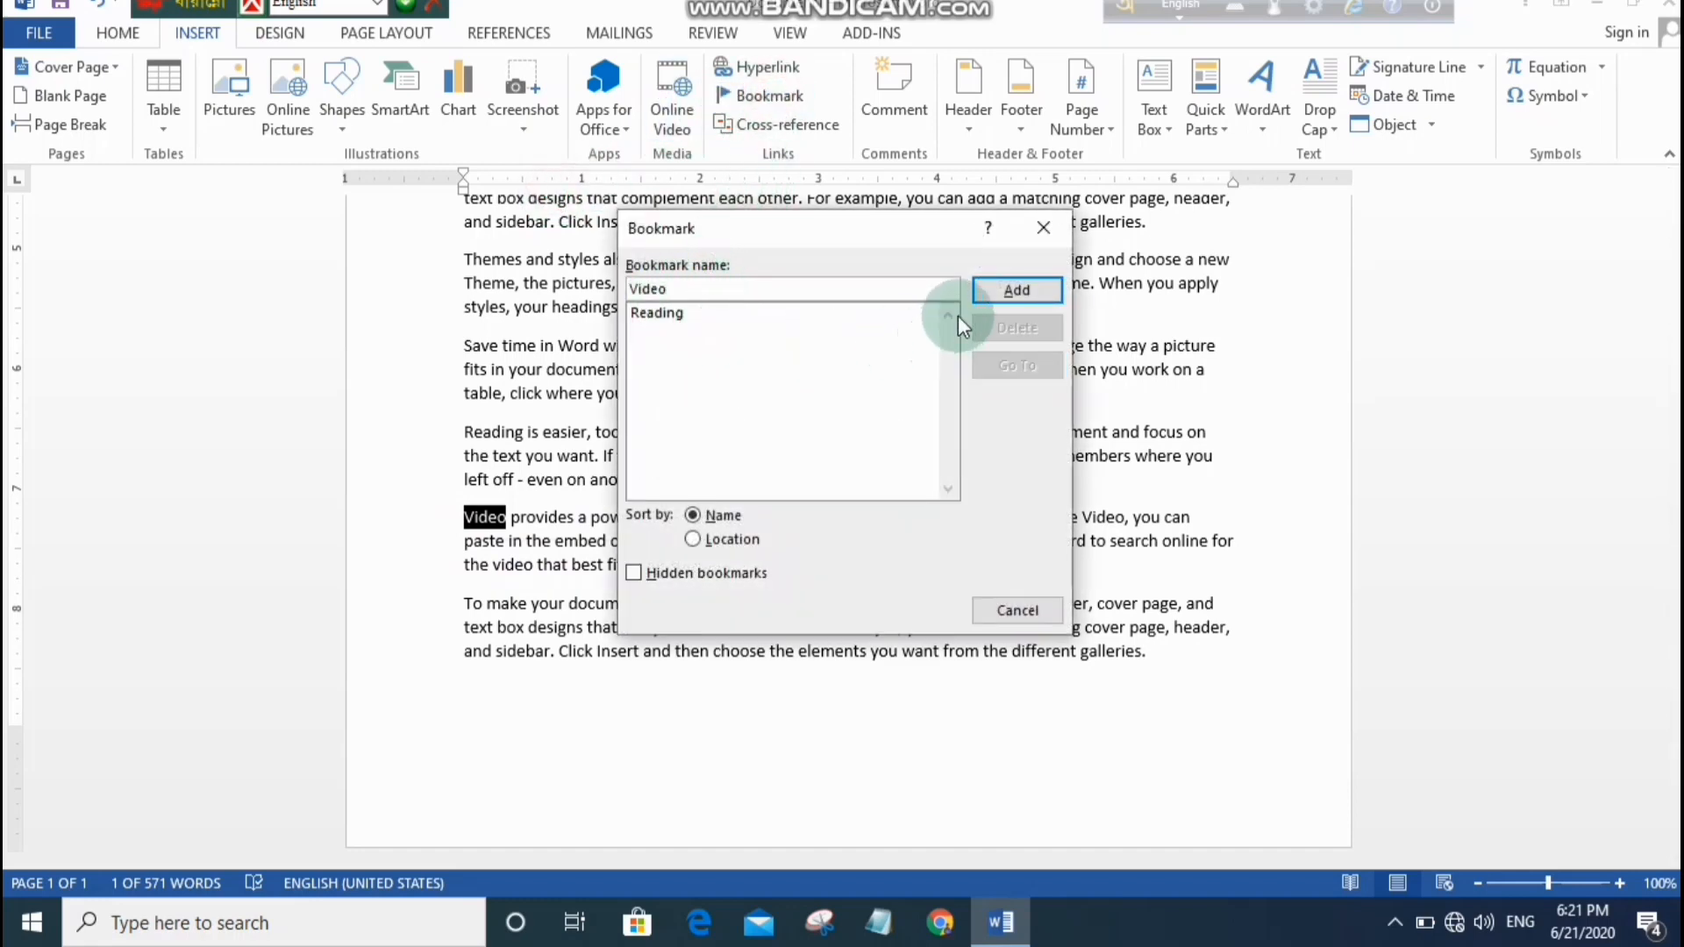
click(1023, 294)
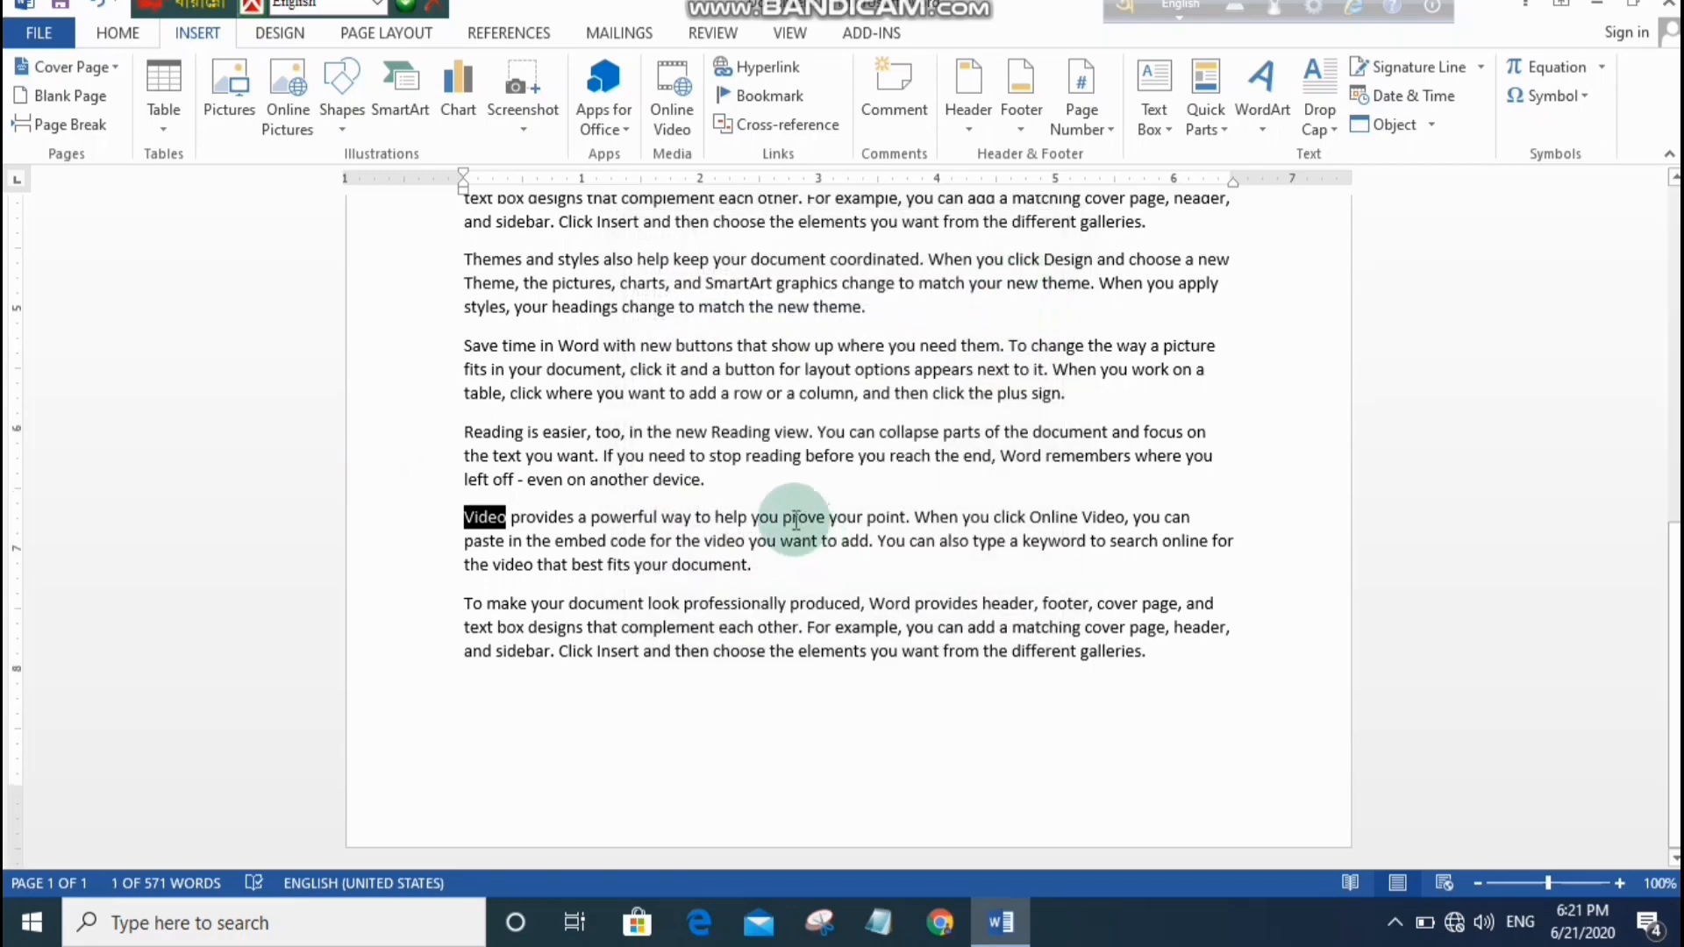
Return to the start of the document and go to the Reading bookmark from the third paragraph.
click(794, 519)
scroll(794, 520, up, 4)
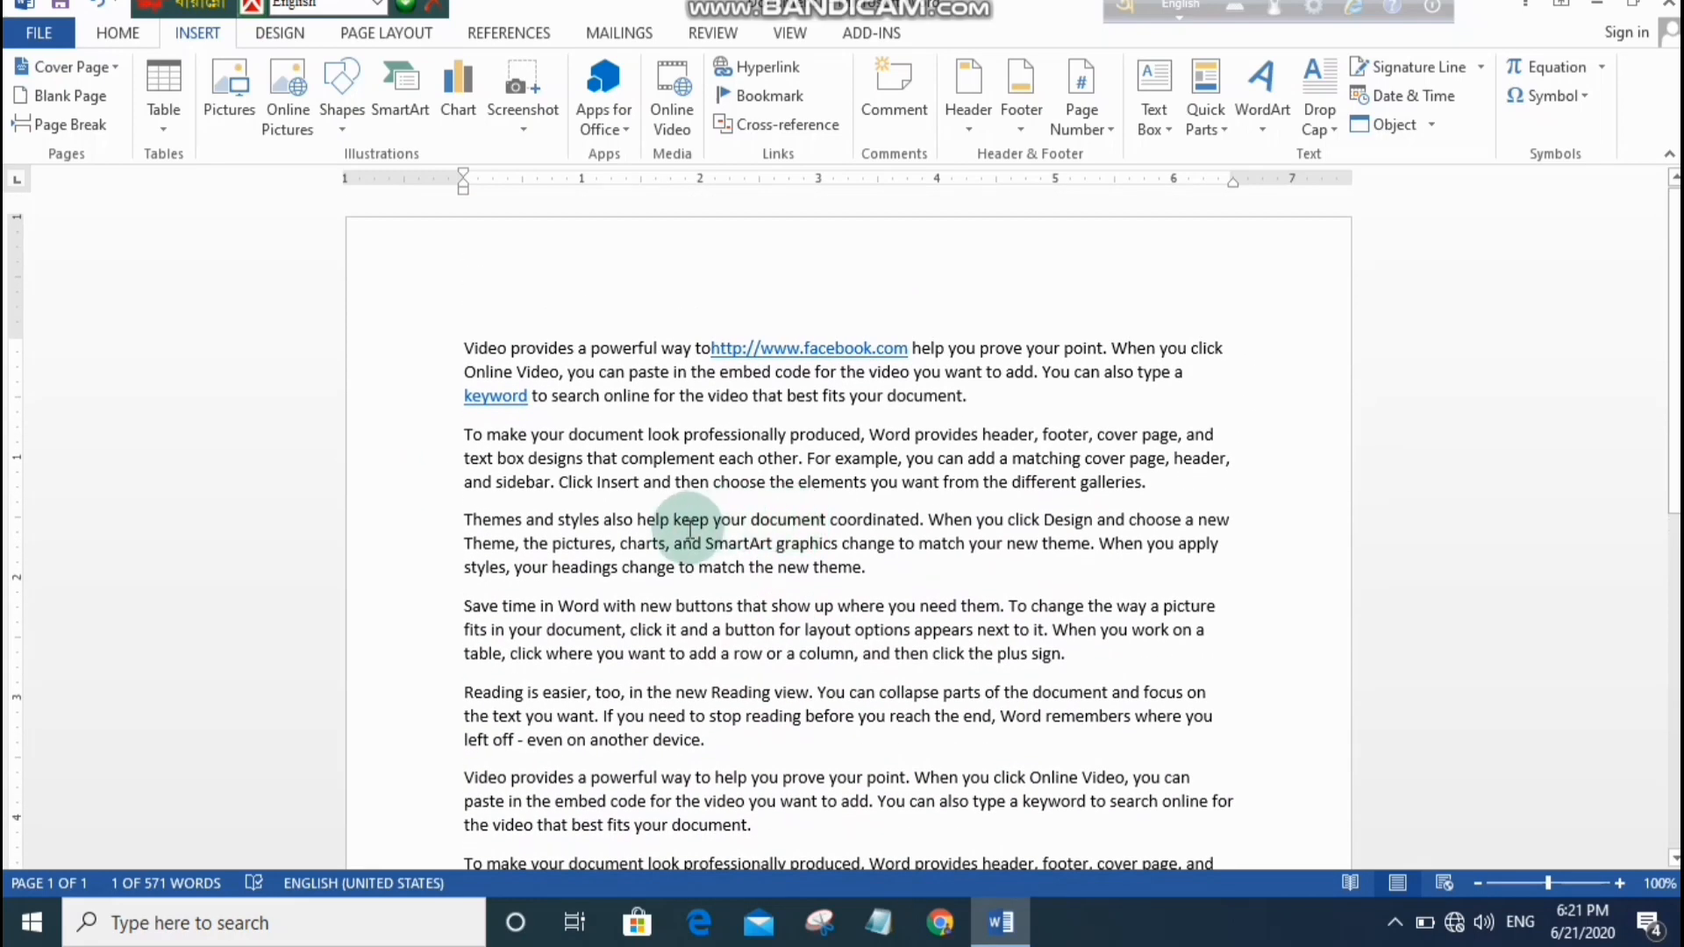
click(691, 524)
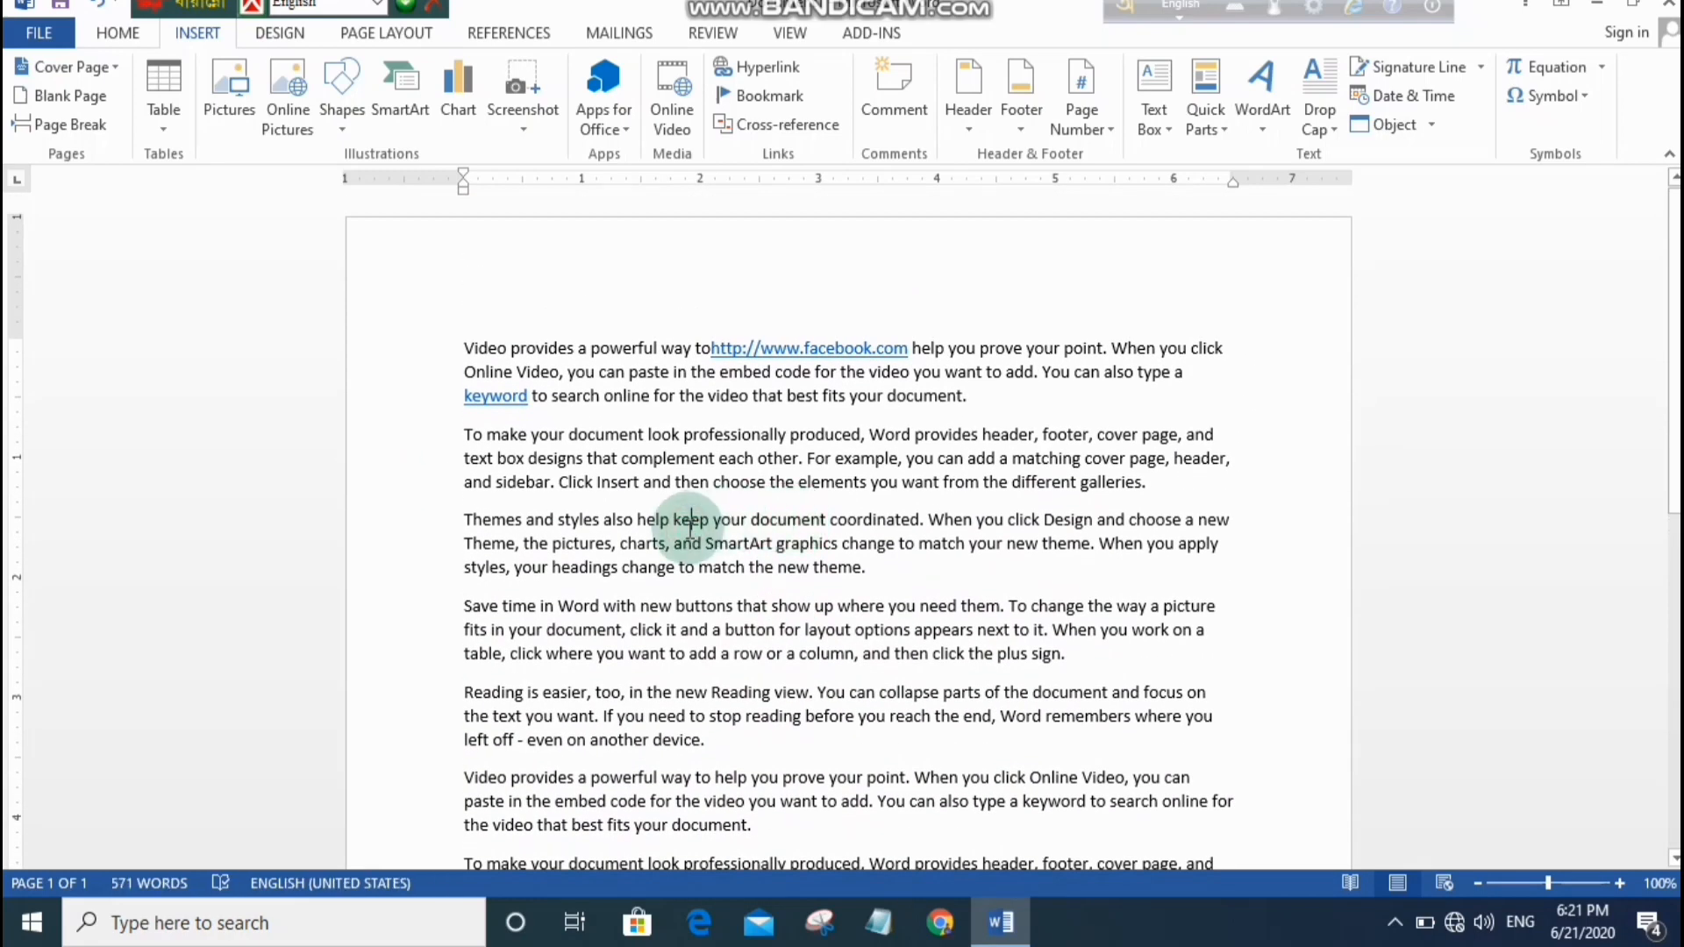
click(783, 96)
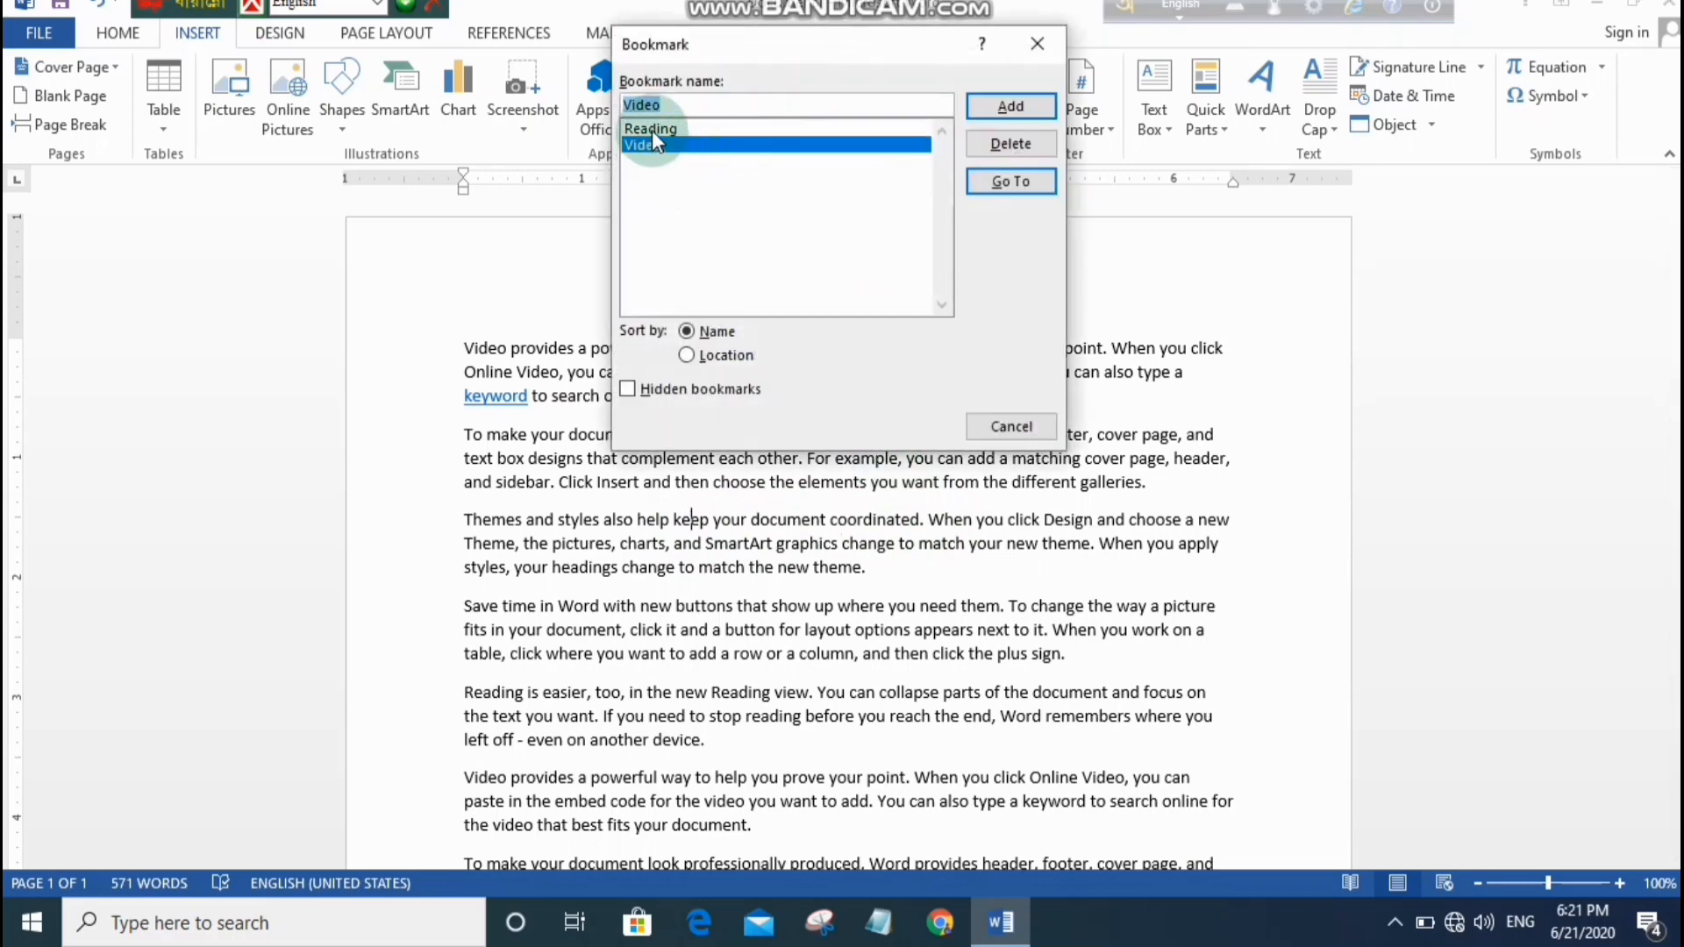
click(653, 128)
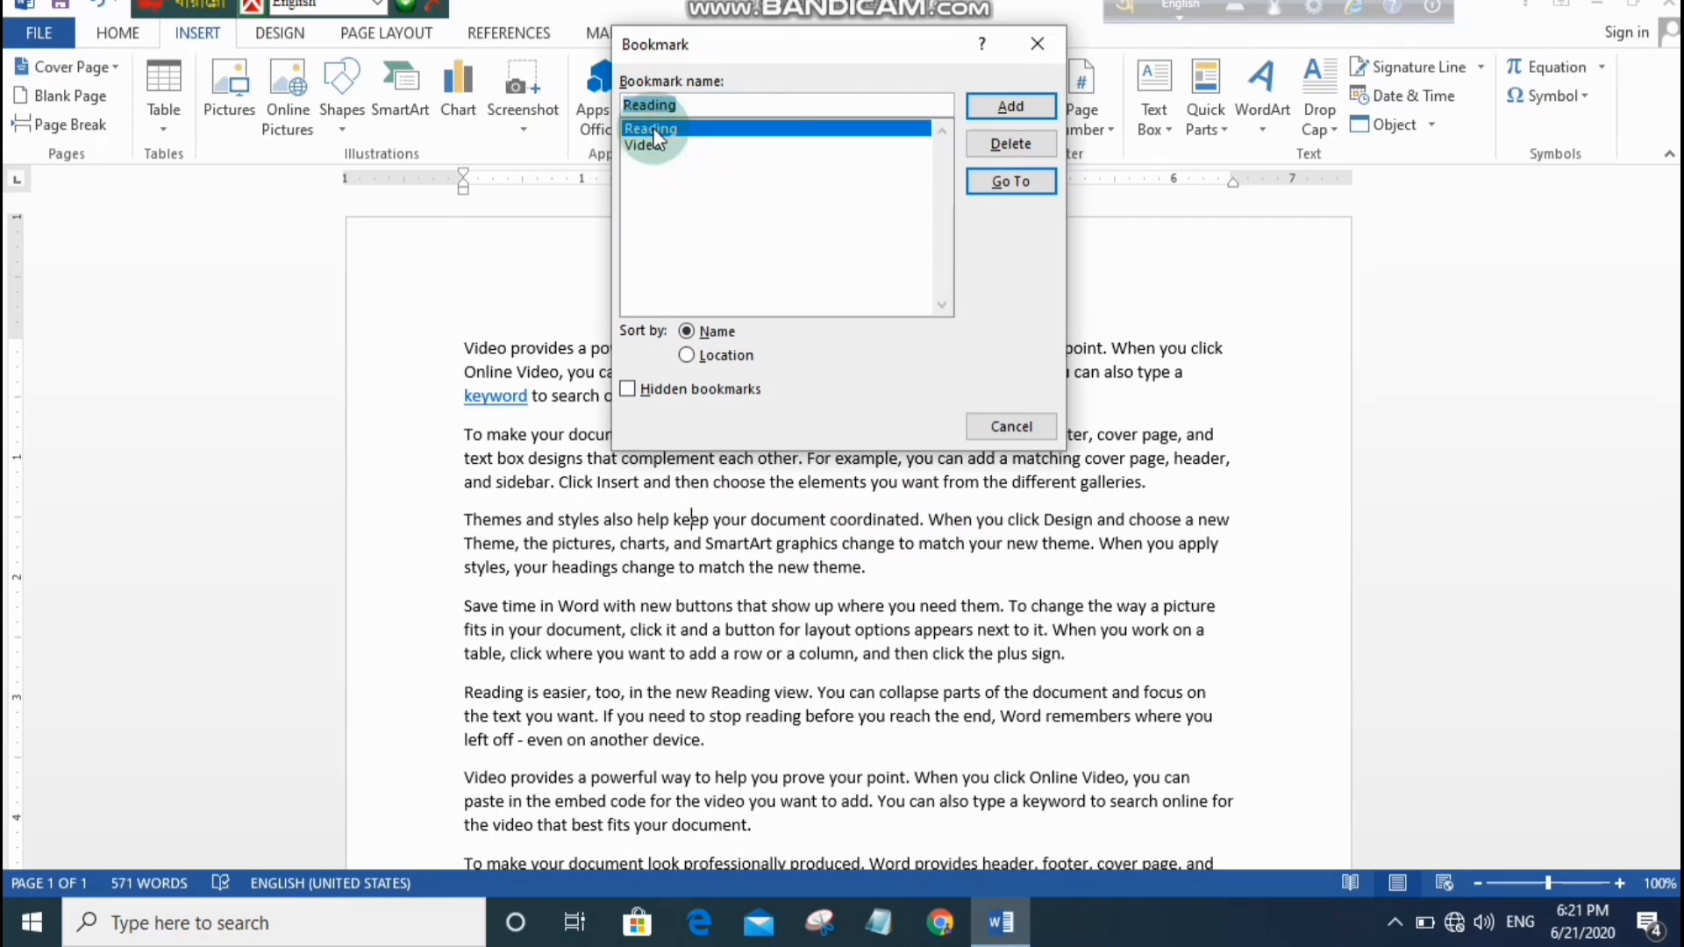
click(1000, 184)
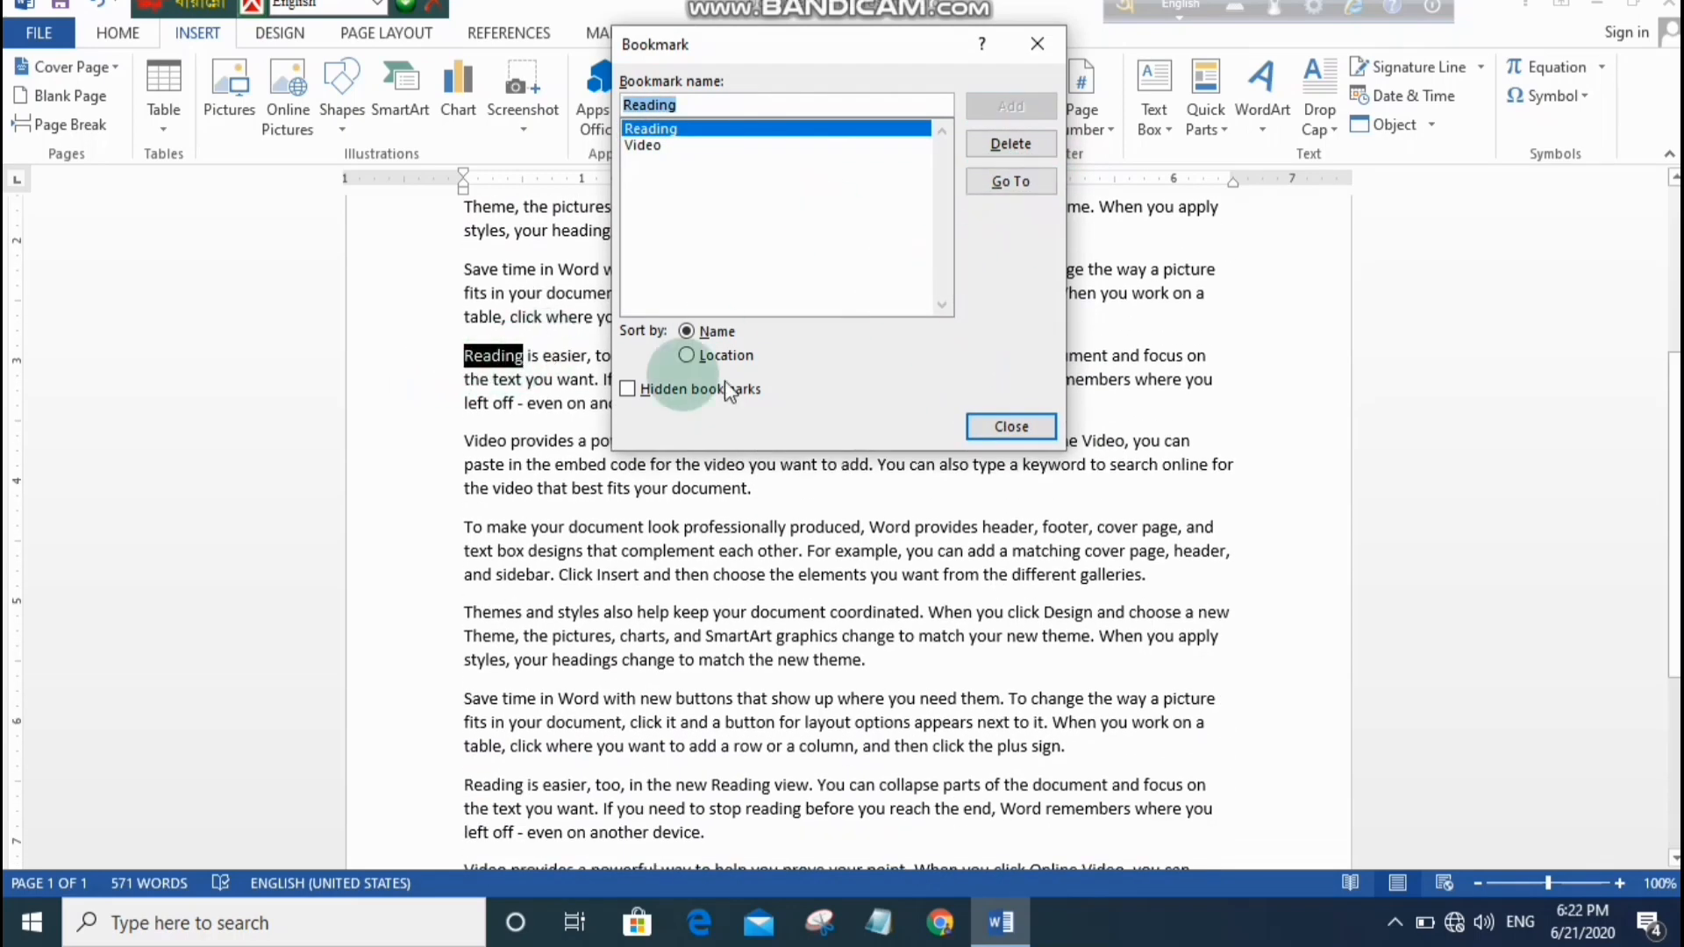
click(1028, 423)
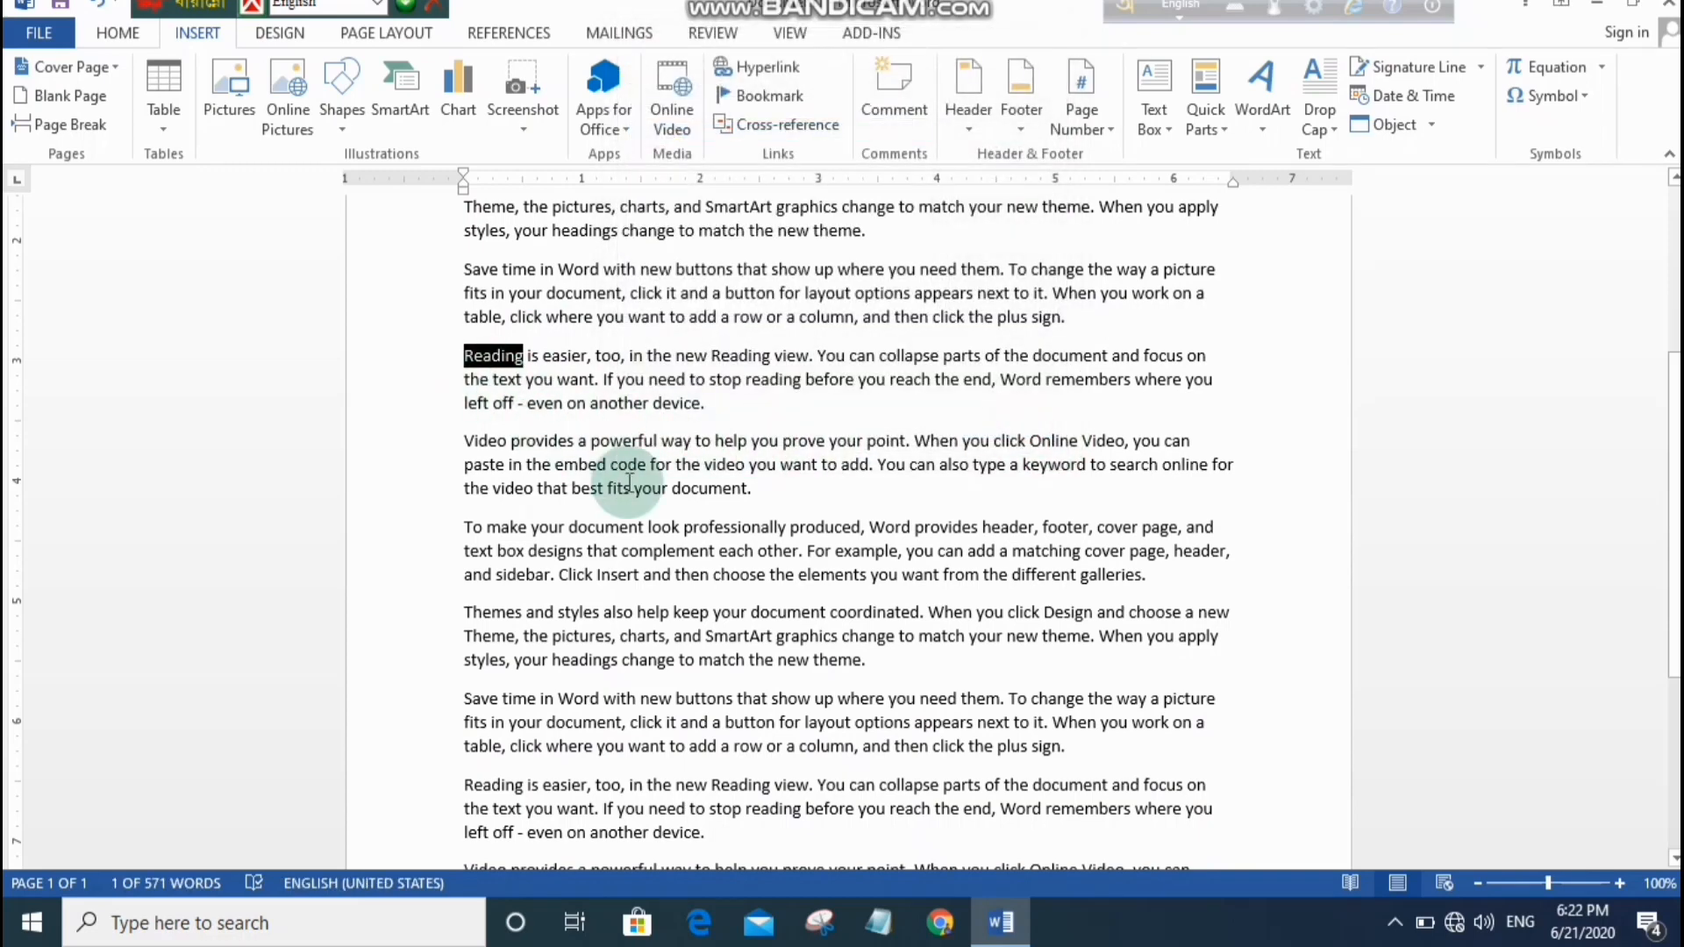
Go to the Video bookmark through the list of the document's bookmarks, and close the Bookmark dialog.
click(769, 98)
click(656, 331)
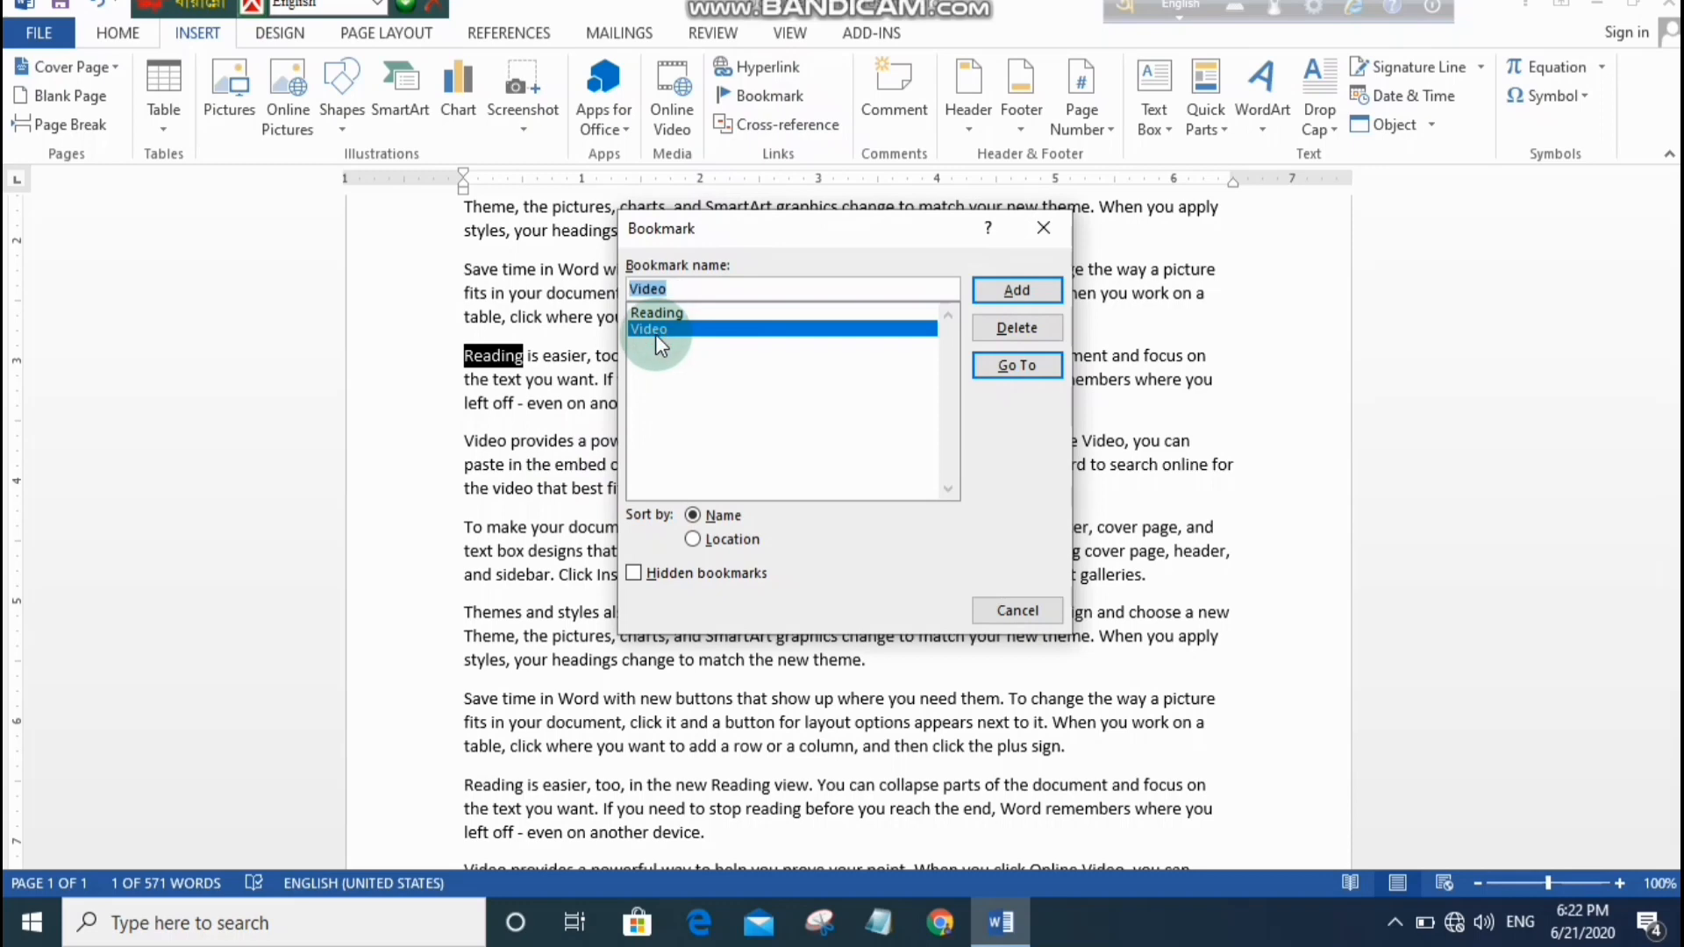
click(1049, 374)
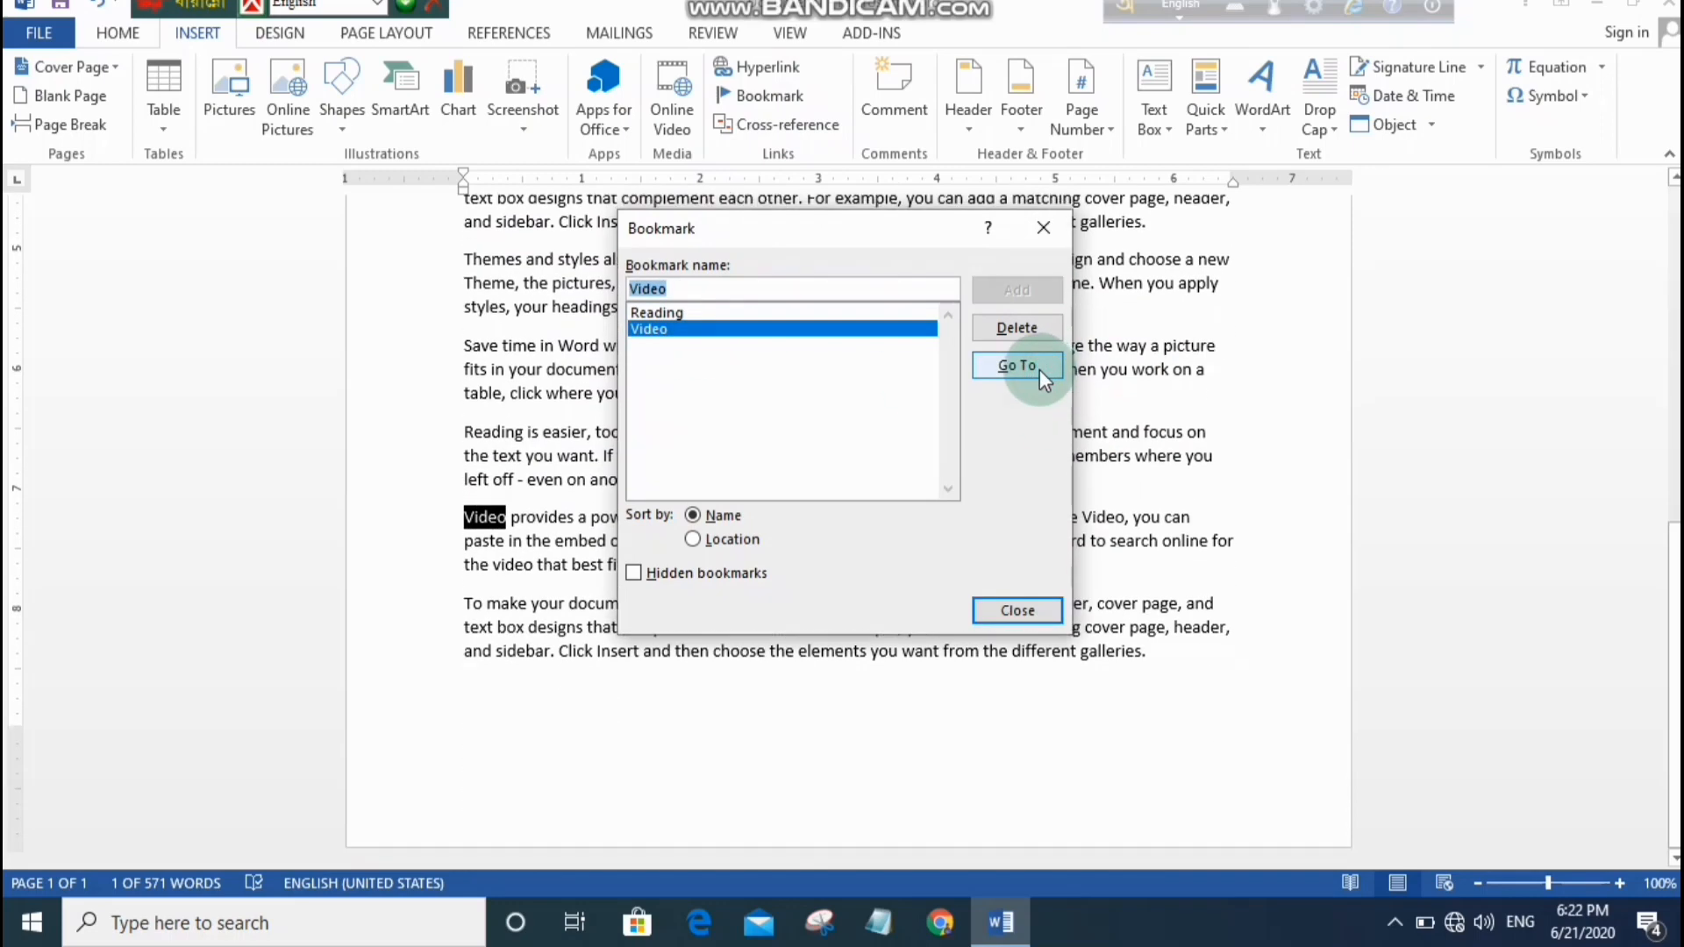
click(1017, 610)
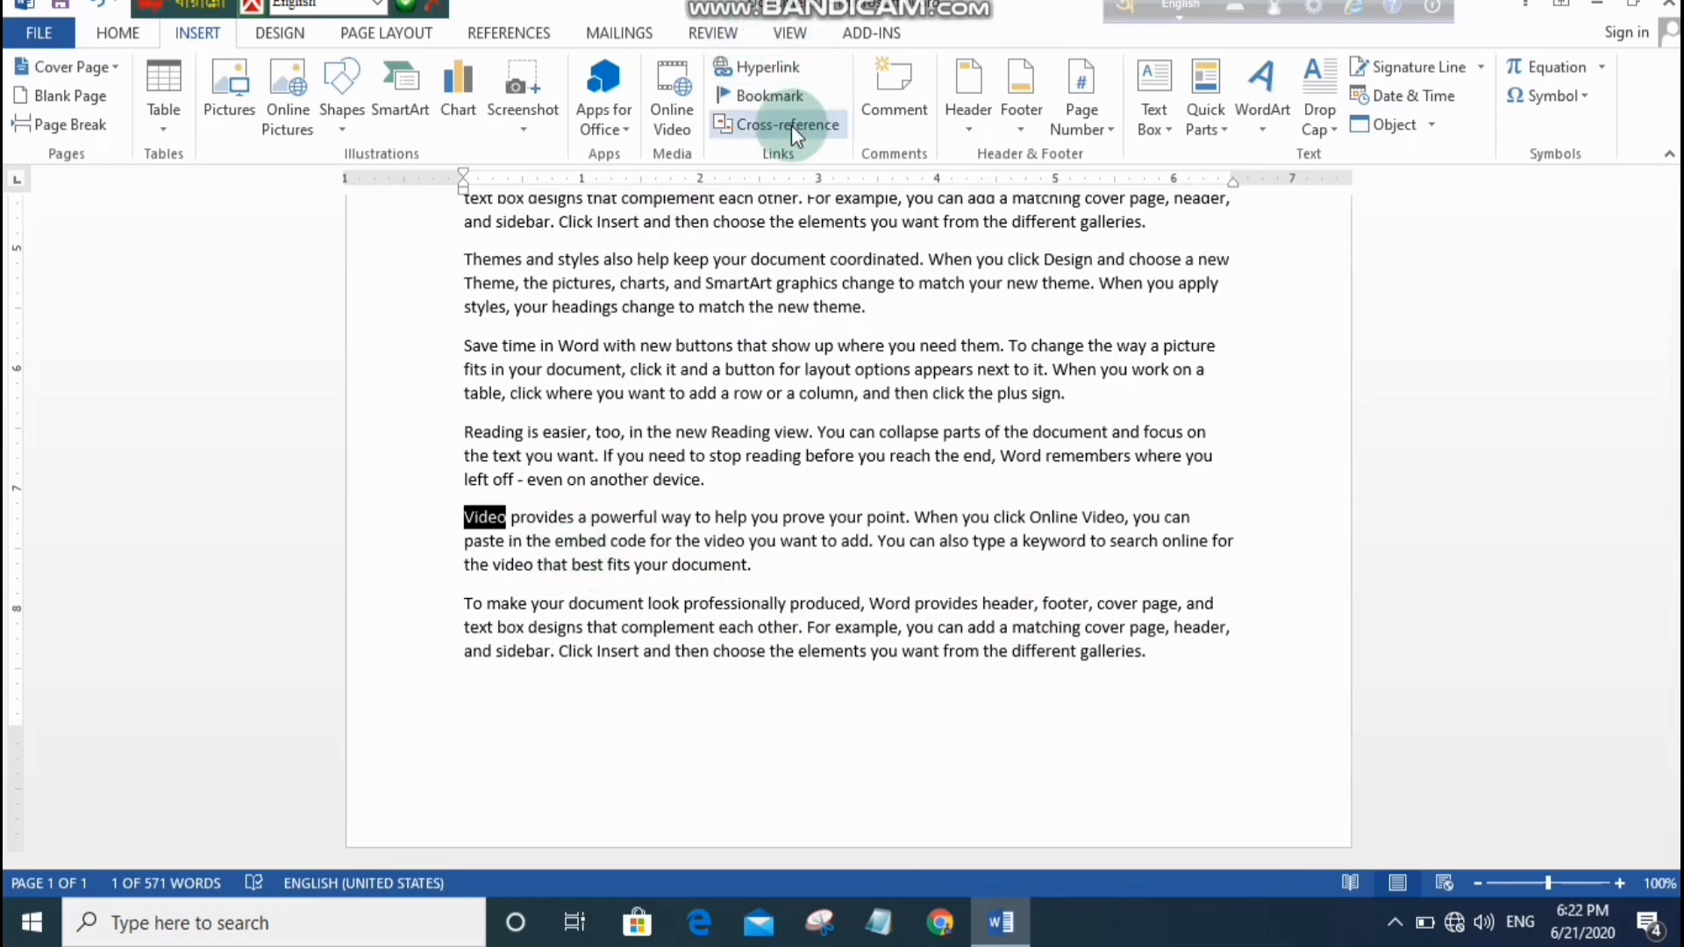
Open the Cross-reference dialog, reposition it over the document, and choose Bookmark as the reference type.
scroll(785, 480, up, 6)
click(733, 465)
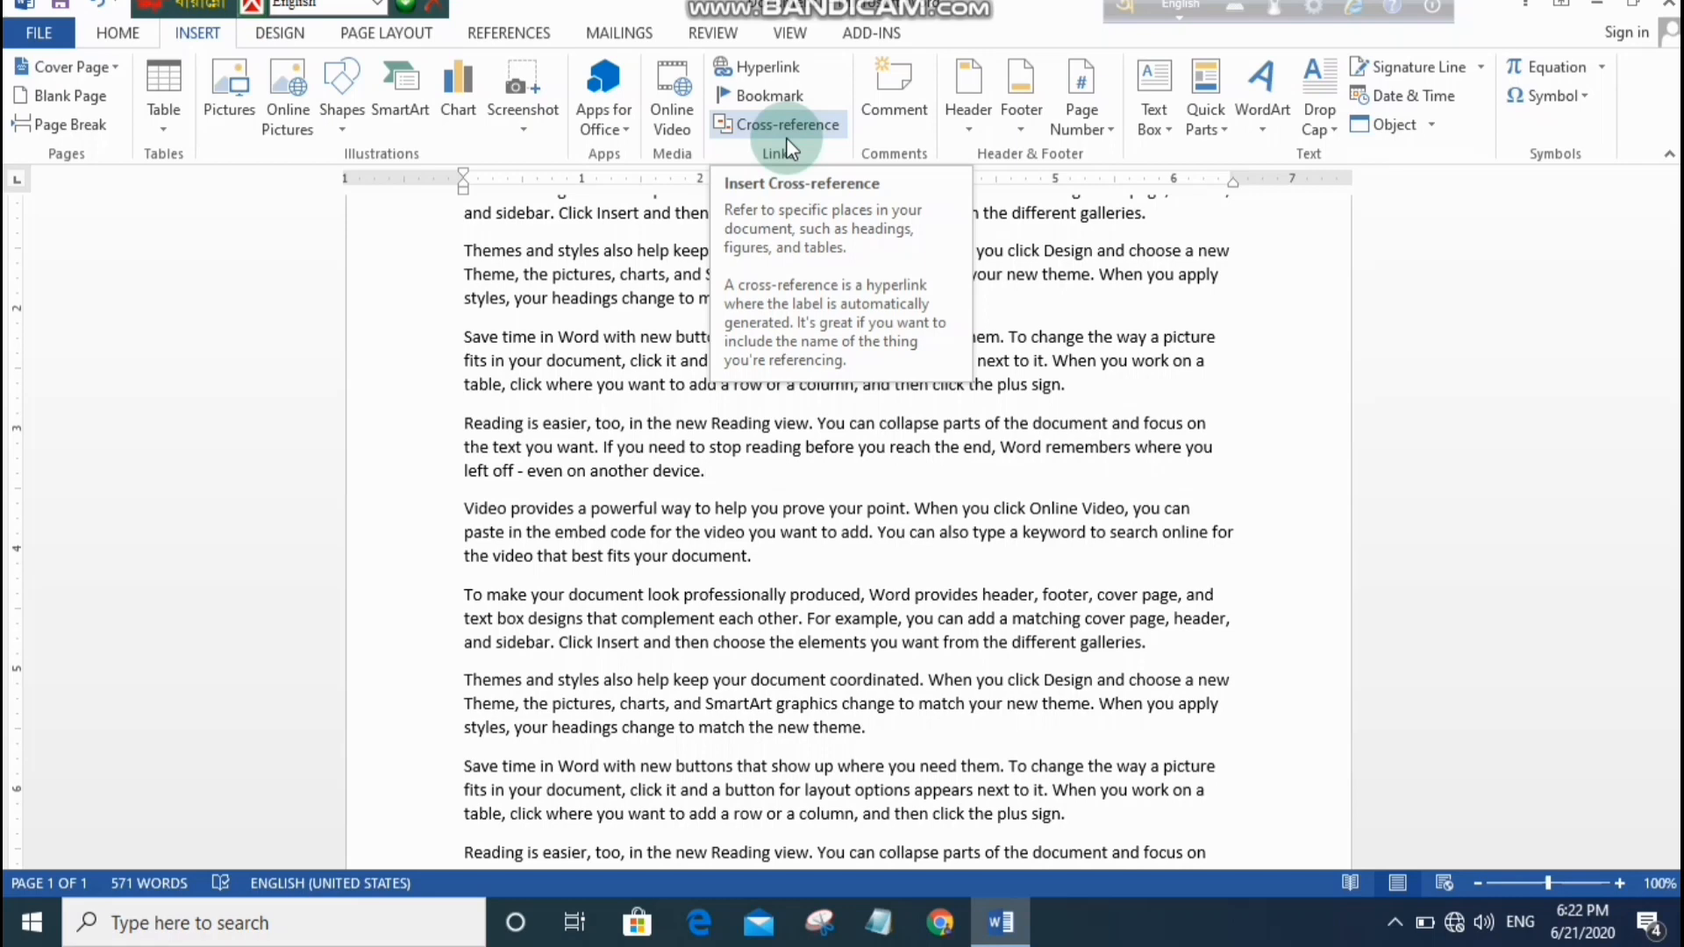
click(775, 119)
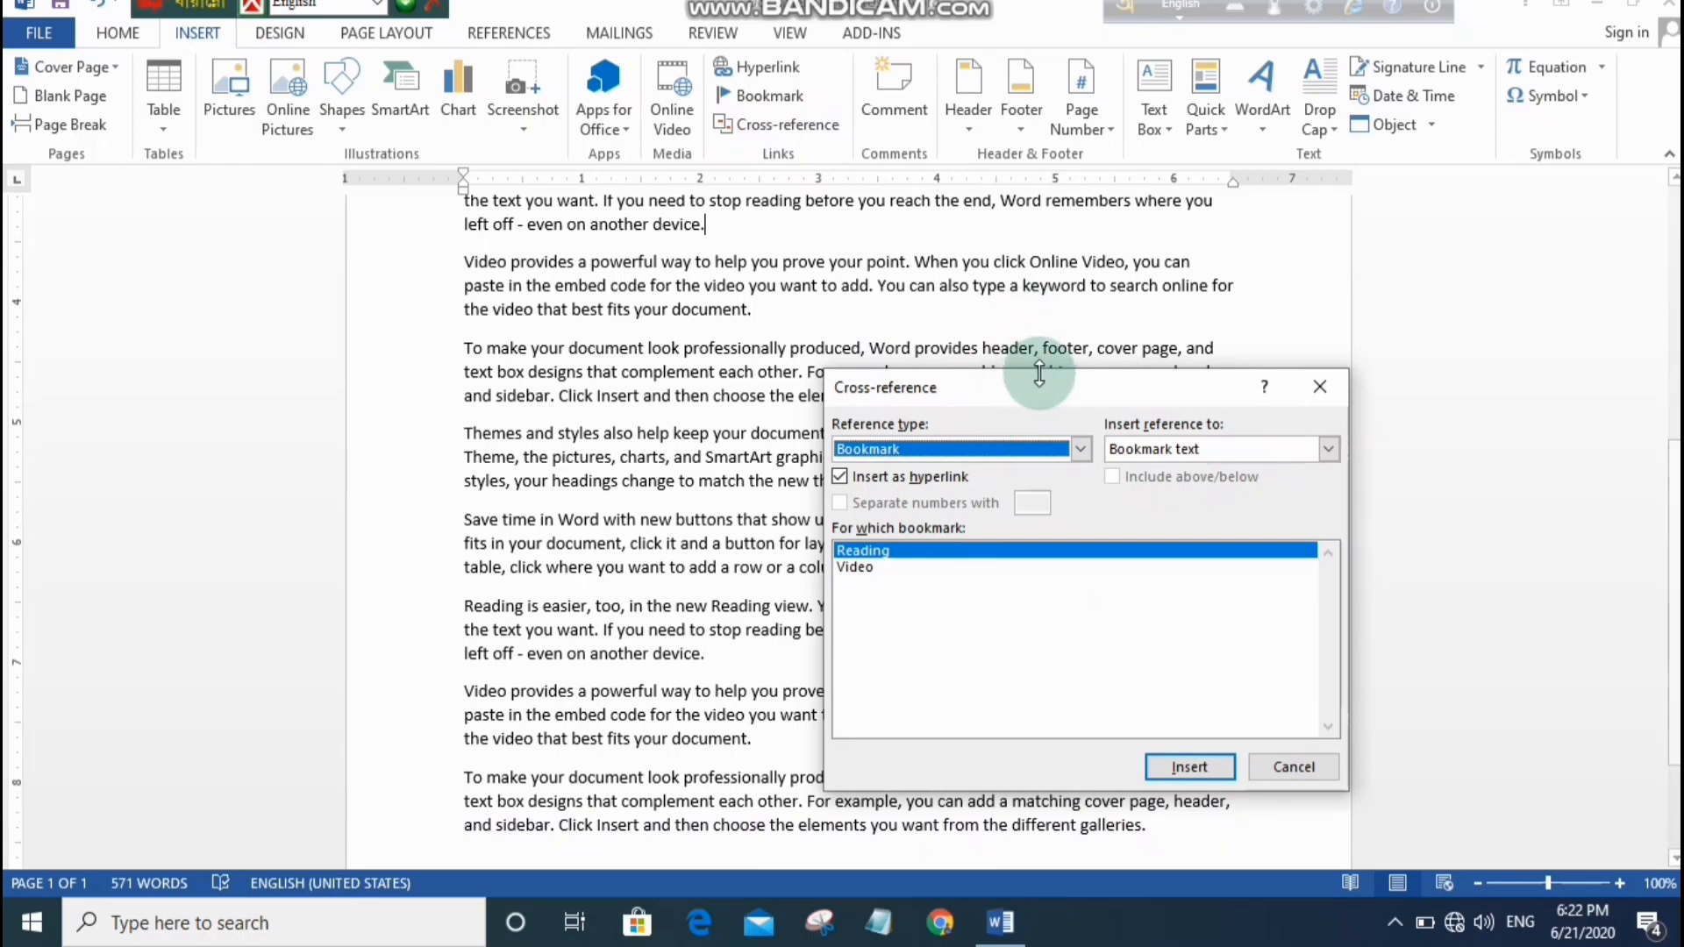
drag(1045, 384, 1050, 291)
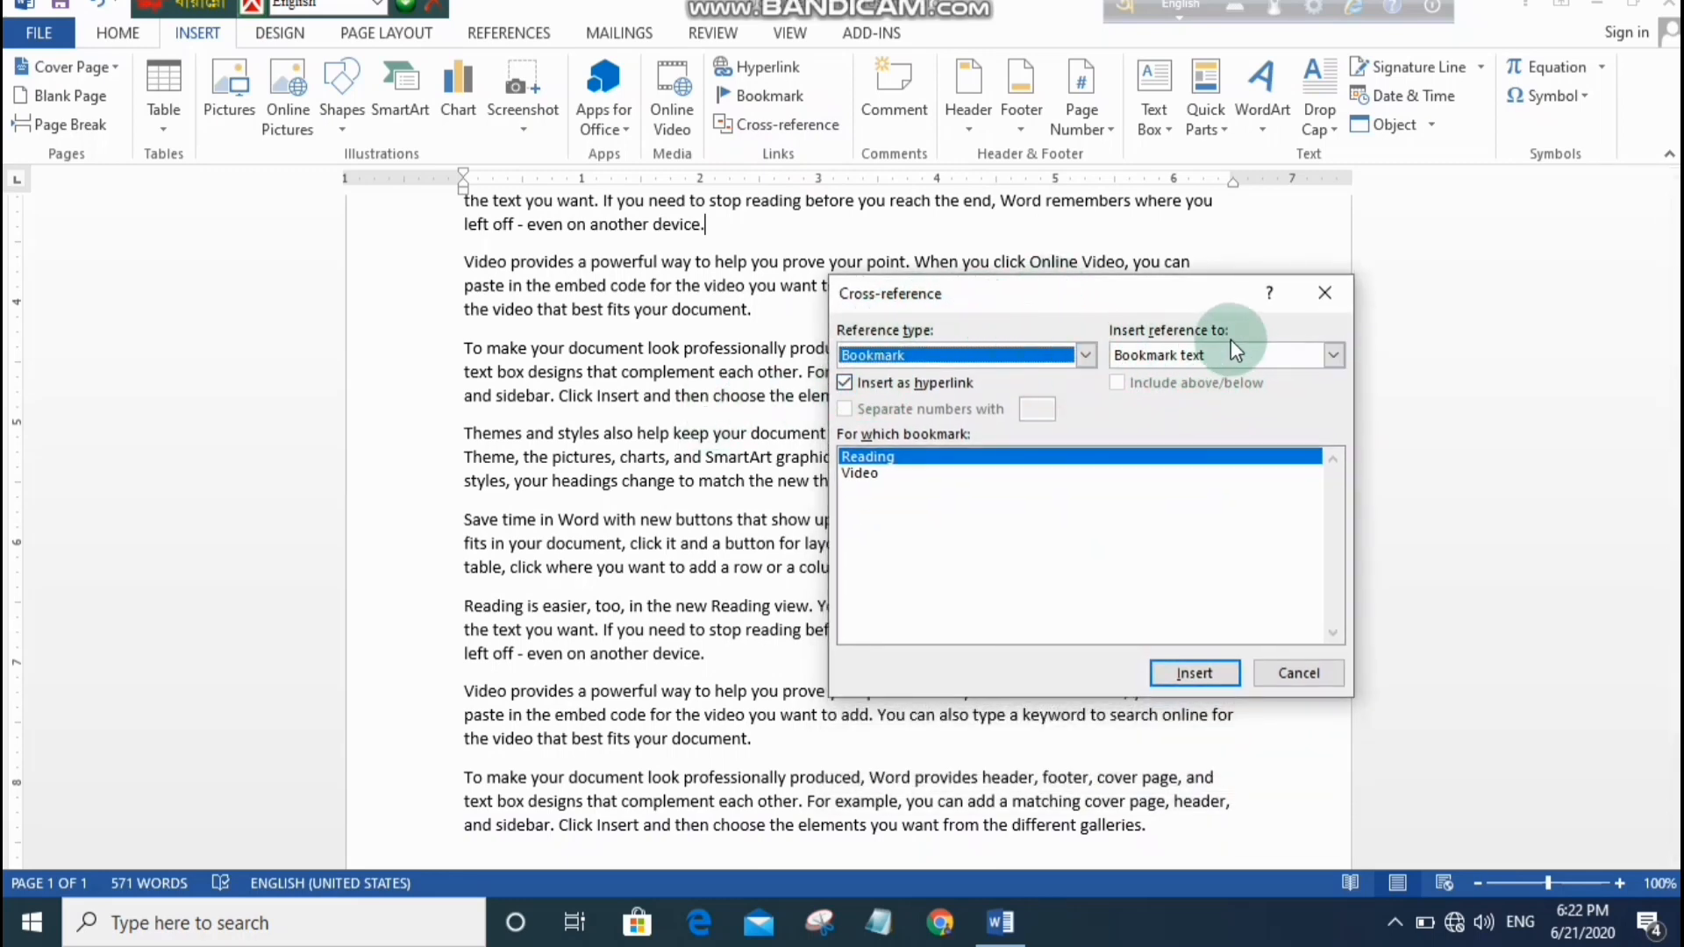
click(914, 355)
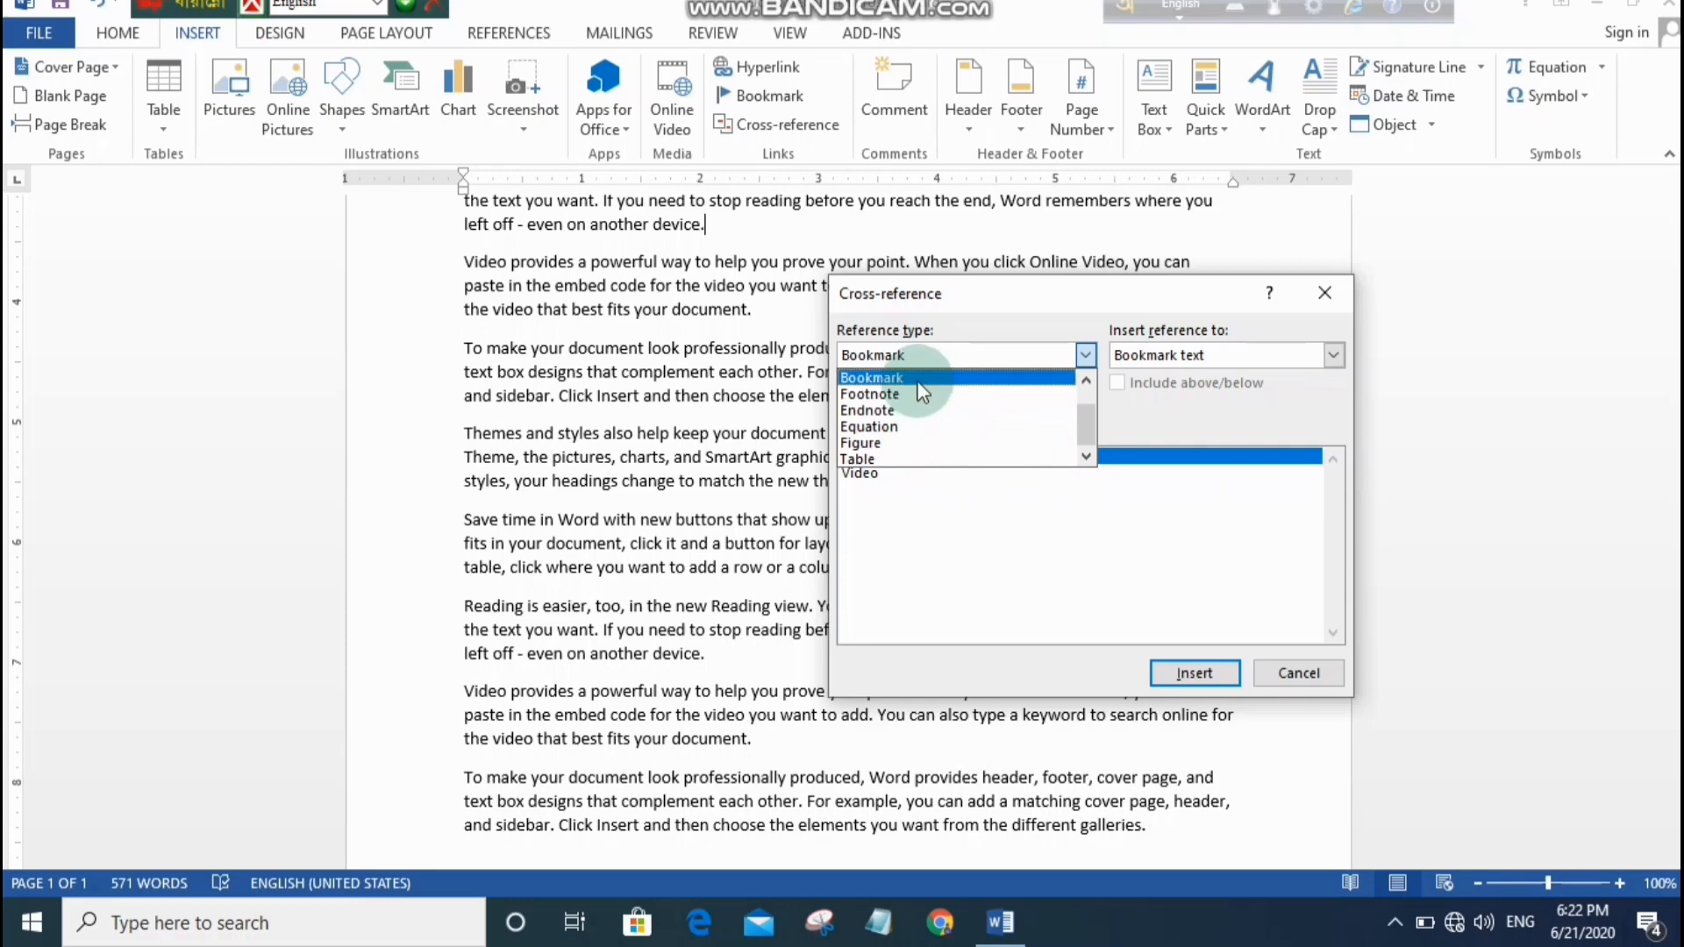
click(918, 383)
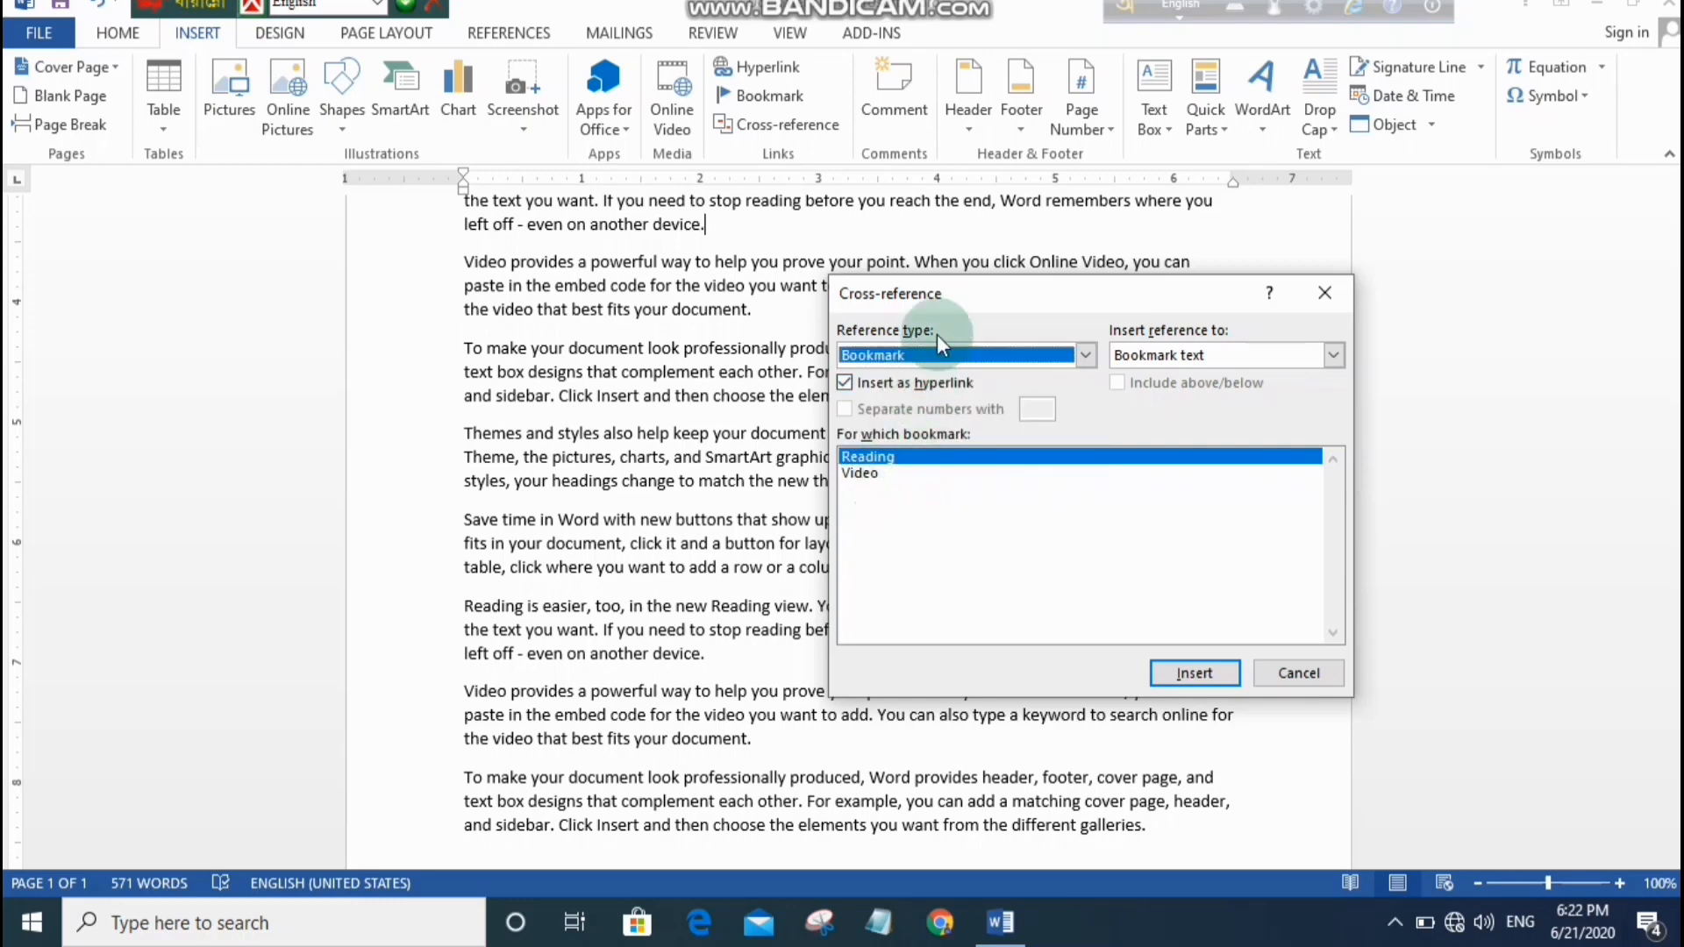
click(881, 514)
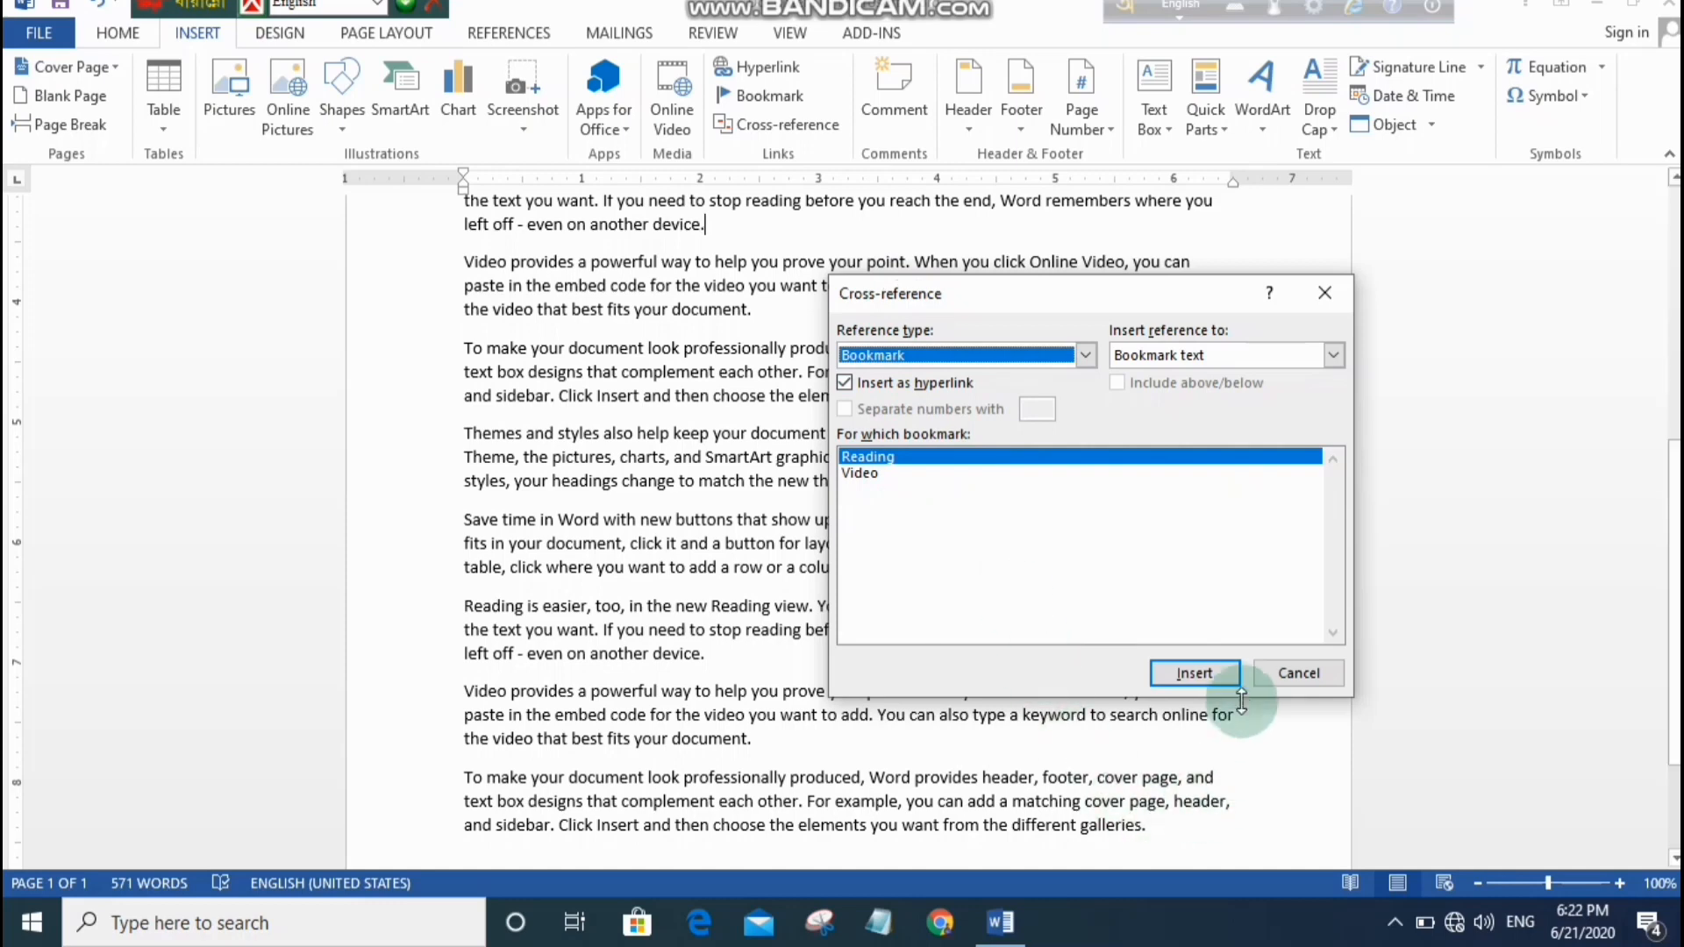
Insert a hyperlinked cross-reference to the Reading bookmark's text on a new line after the last paragraph.
scroll(736, 703, down, 3)
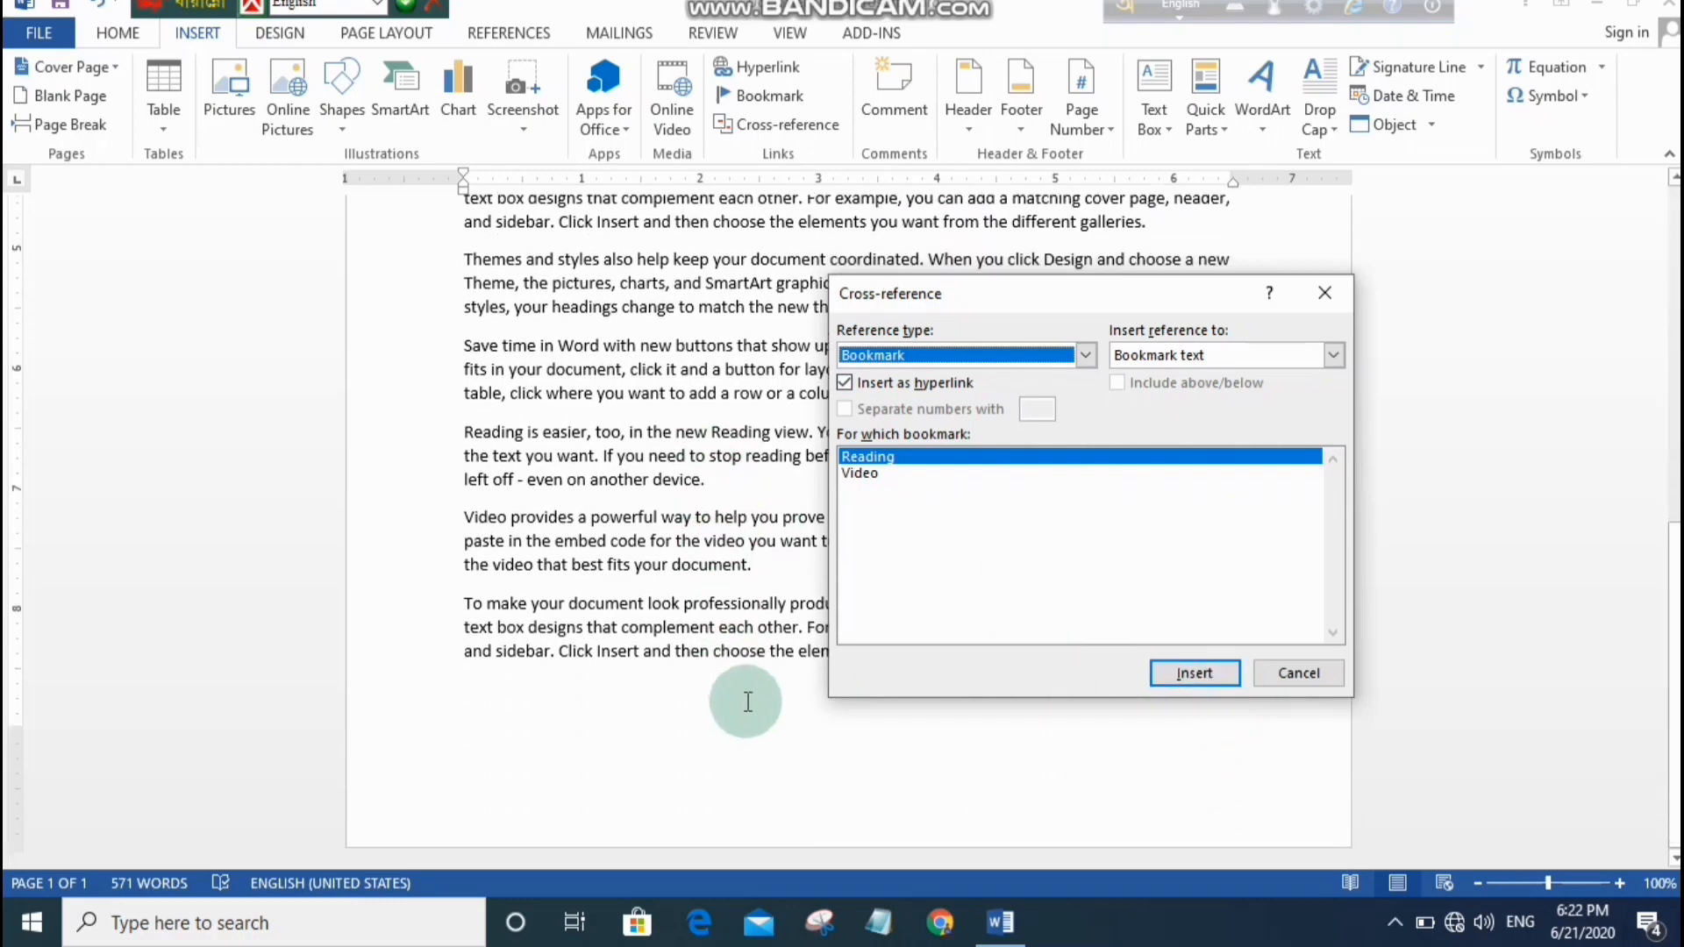
scroll(752, 699, up, 3)
click(1166, 837)
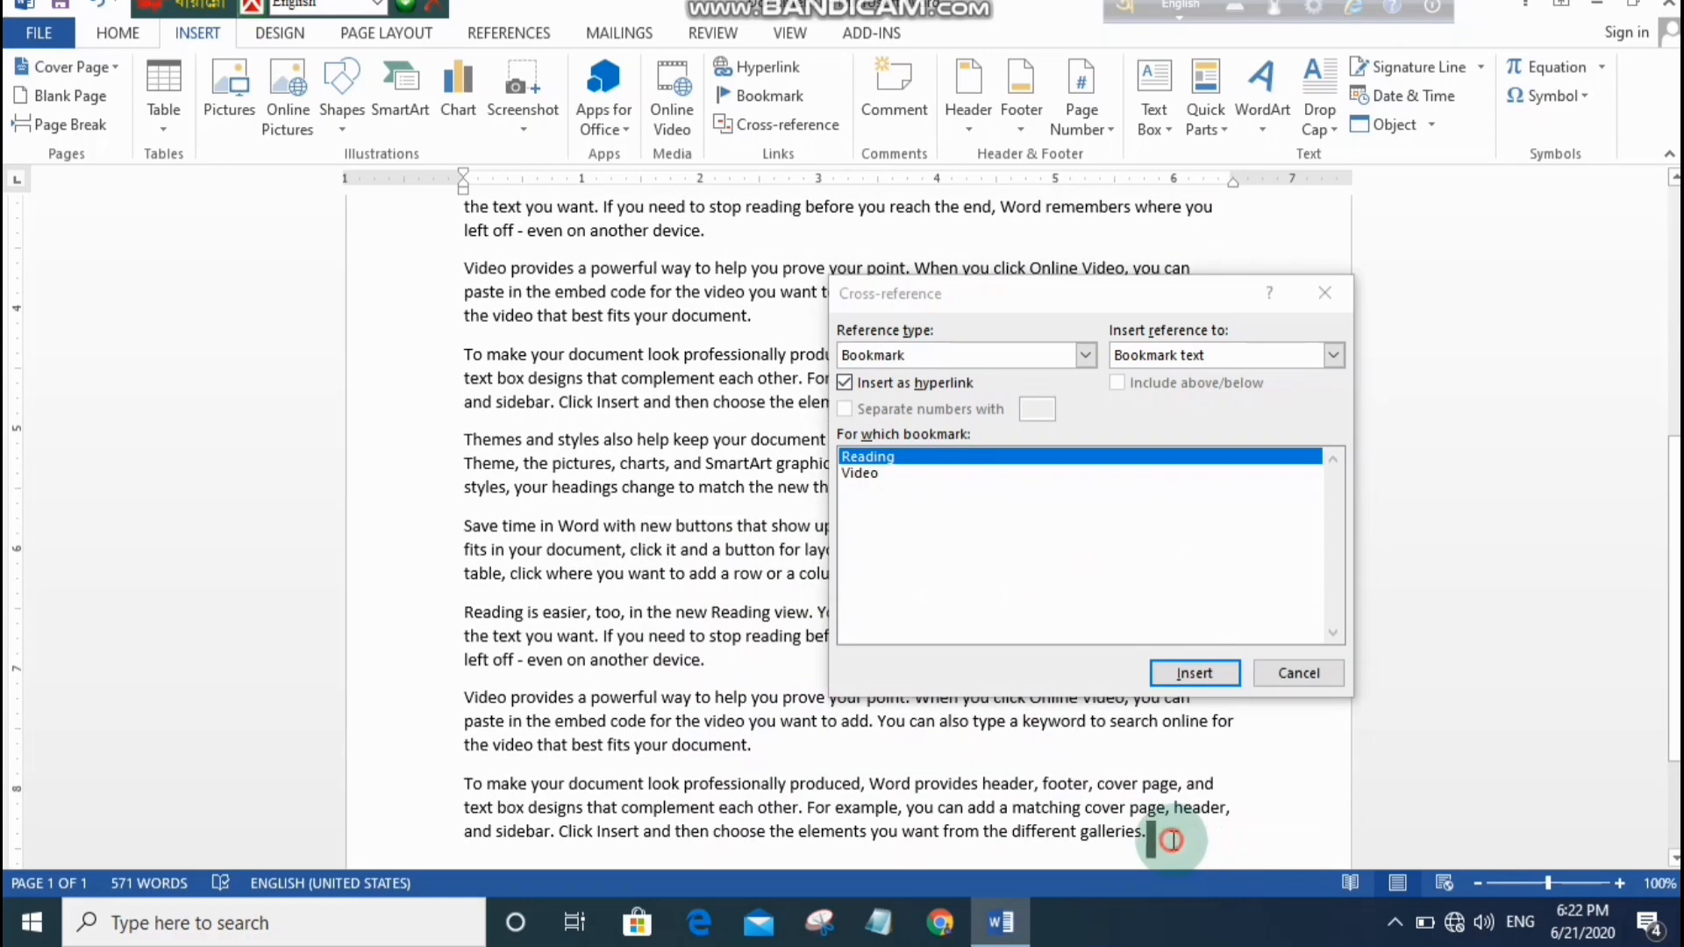
triple_click(1171, 840)
click(1174, 840)
key(Return)
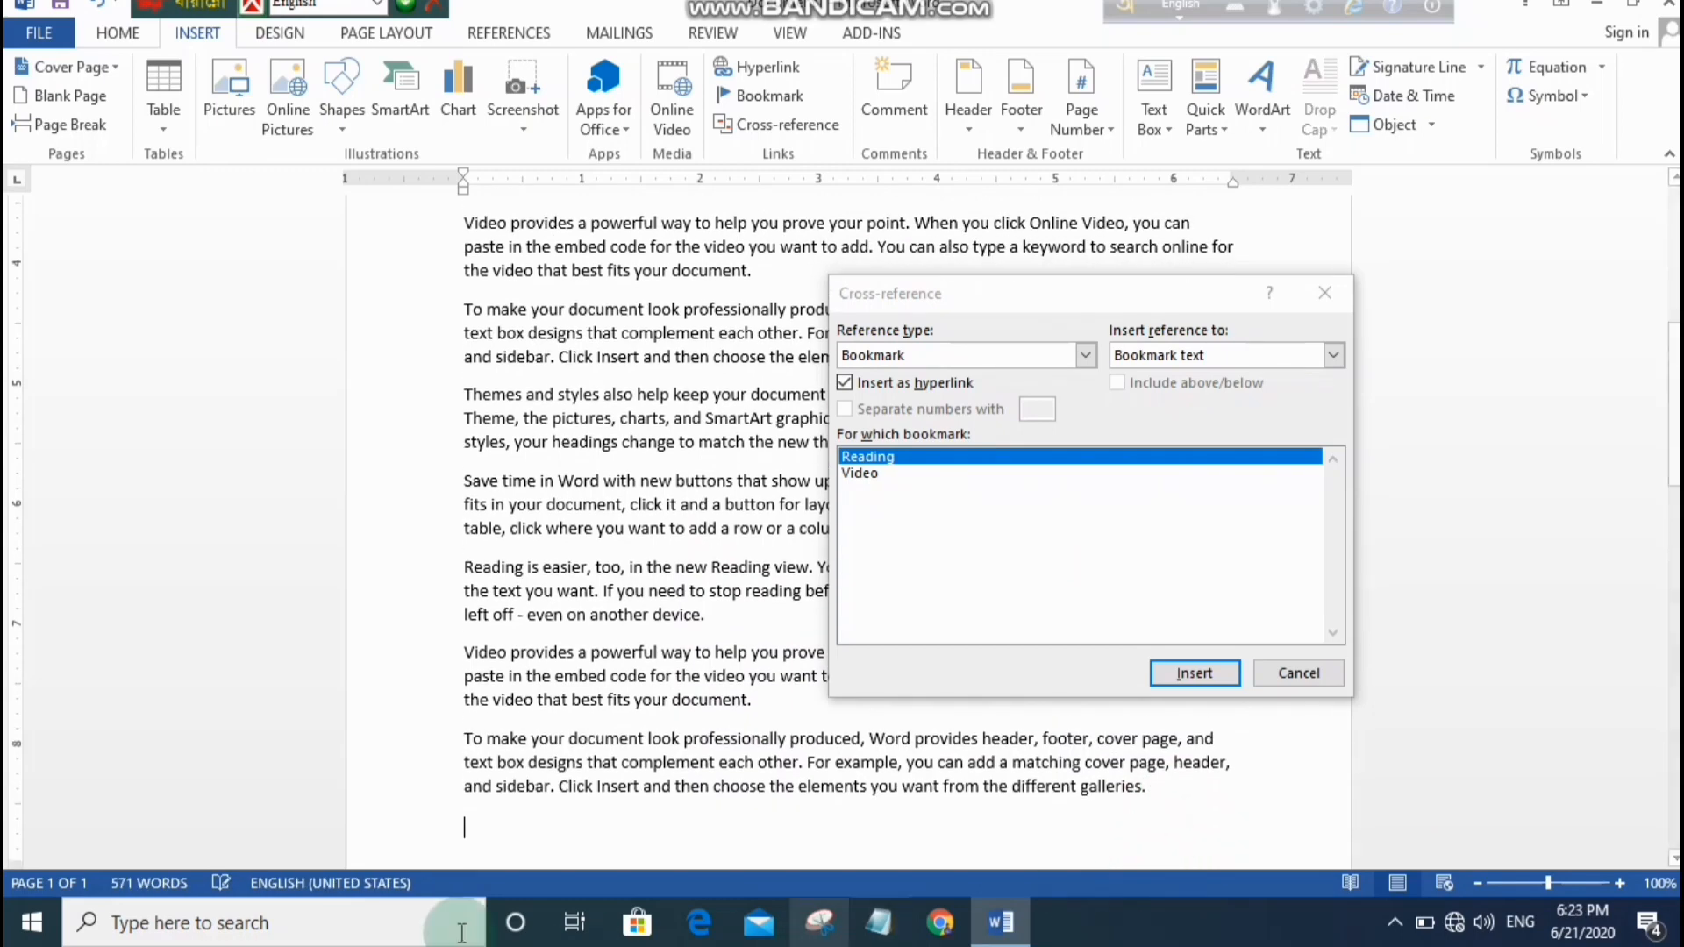
click(1185, 682)
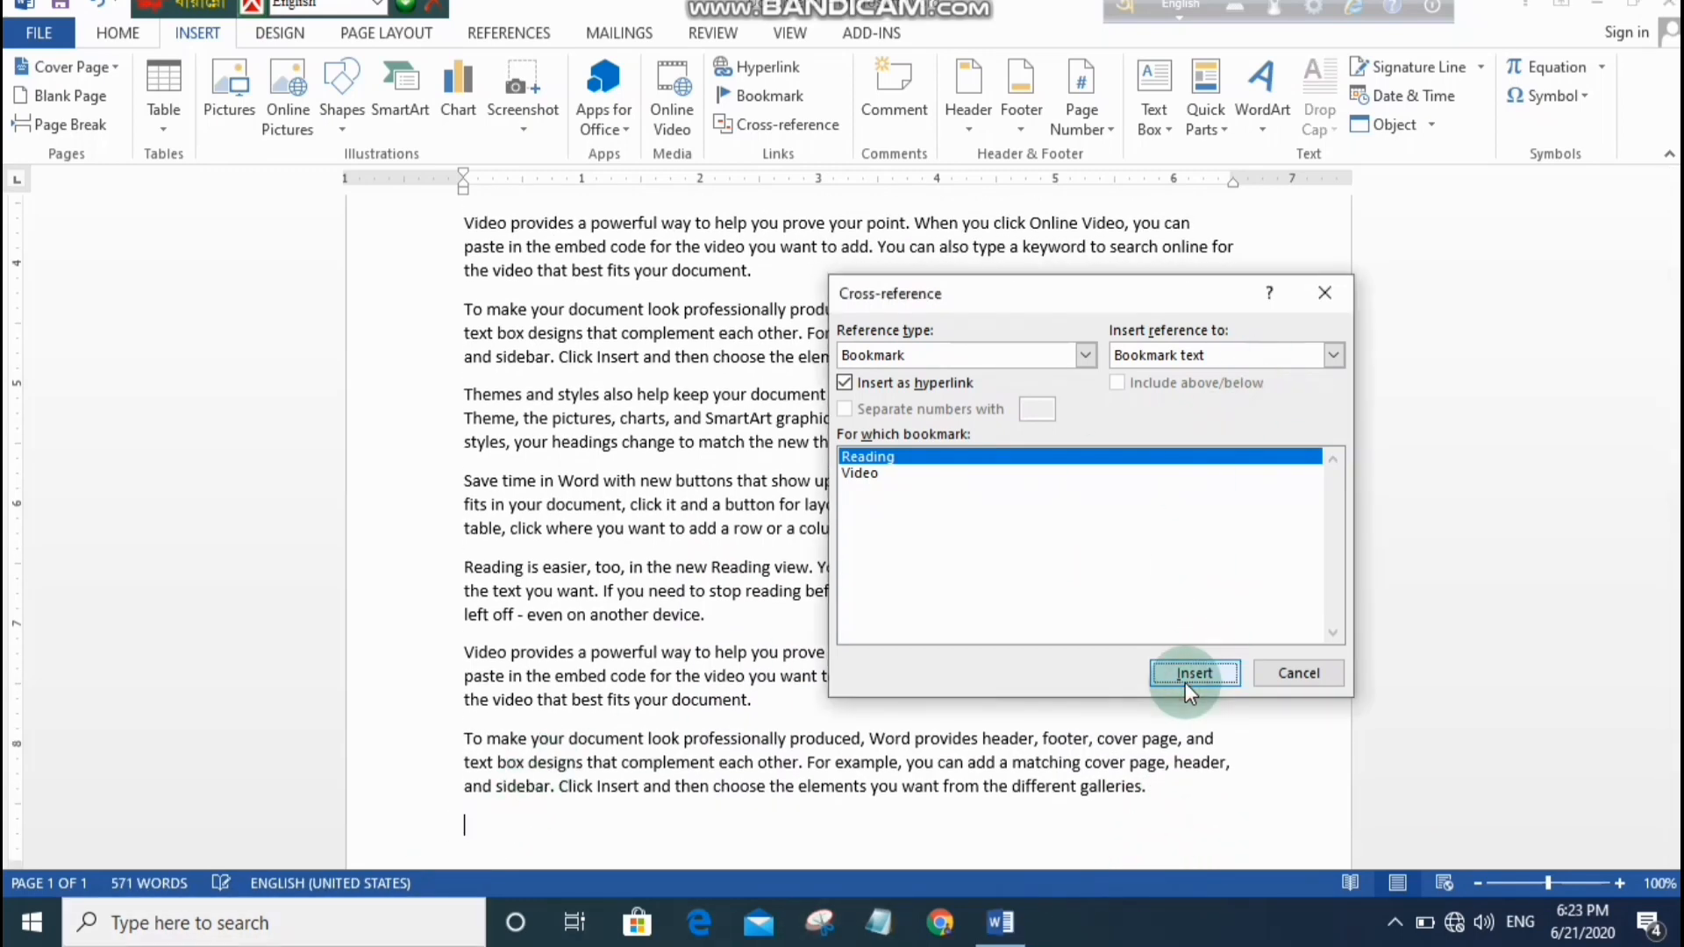
click(1189, 674)
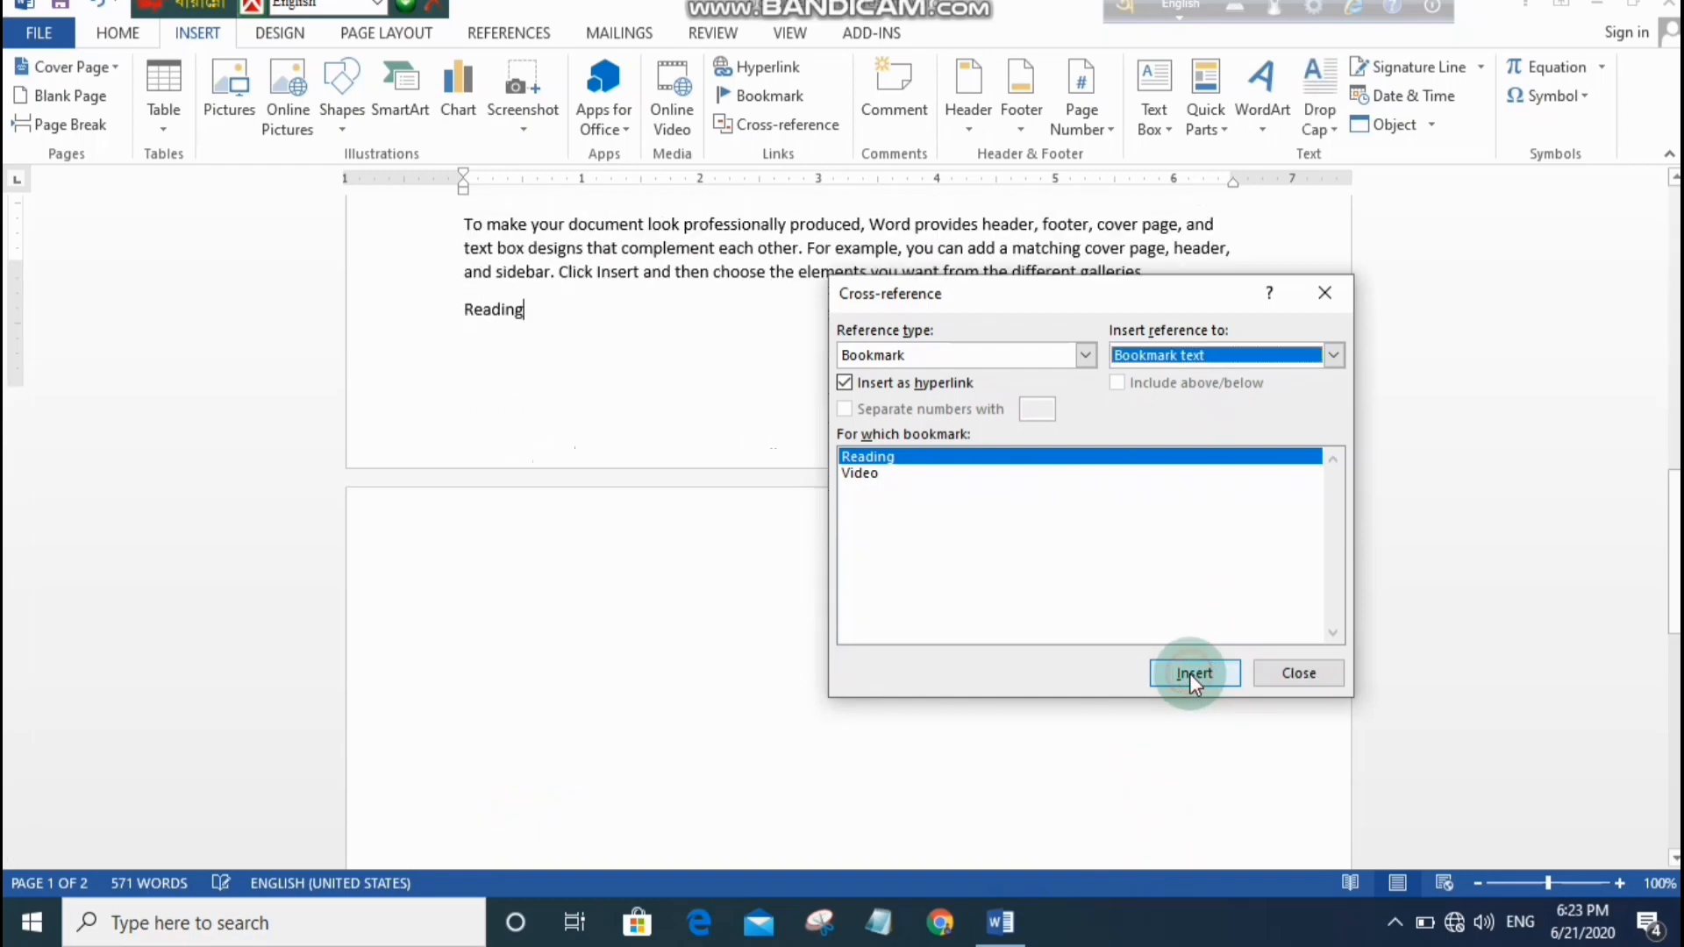
Insert a hyperlinked cross-reference to the Video bookmark's text on a new line after the Reading reference, and close the Cross-reference dialog.
scroll(724, 538, up, 3)
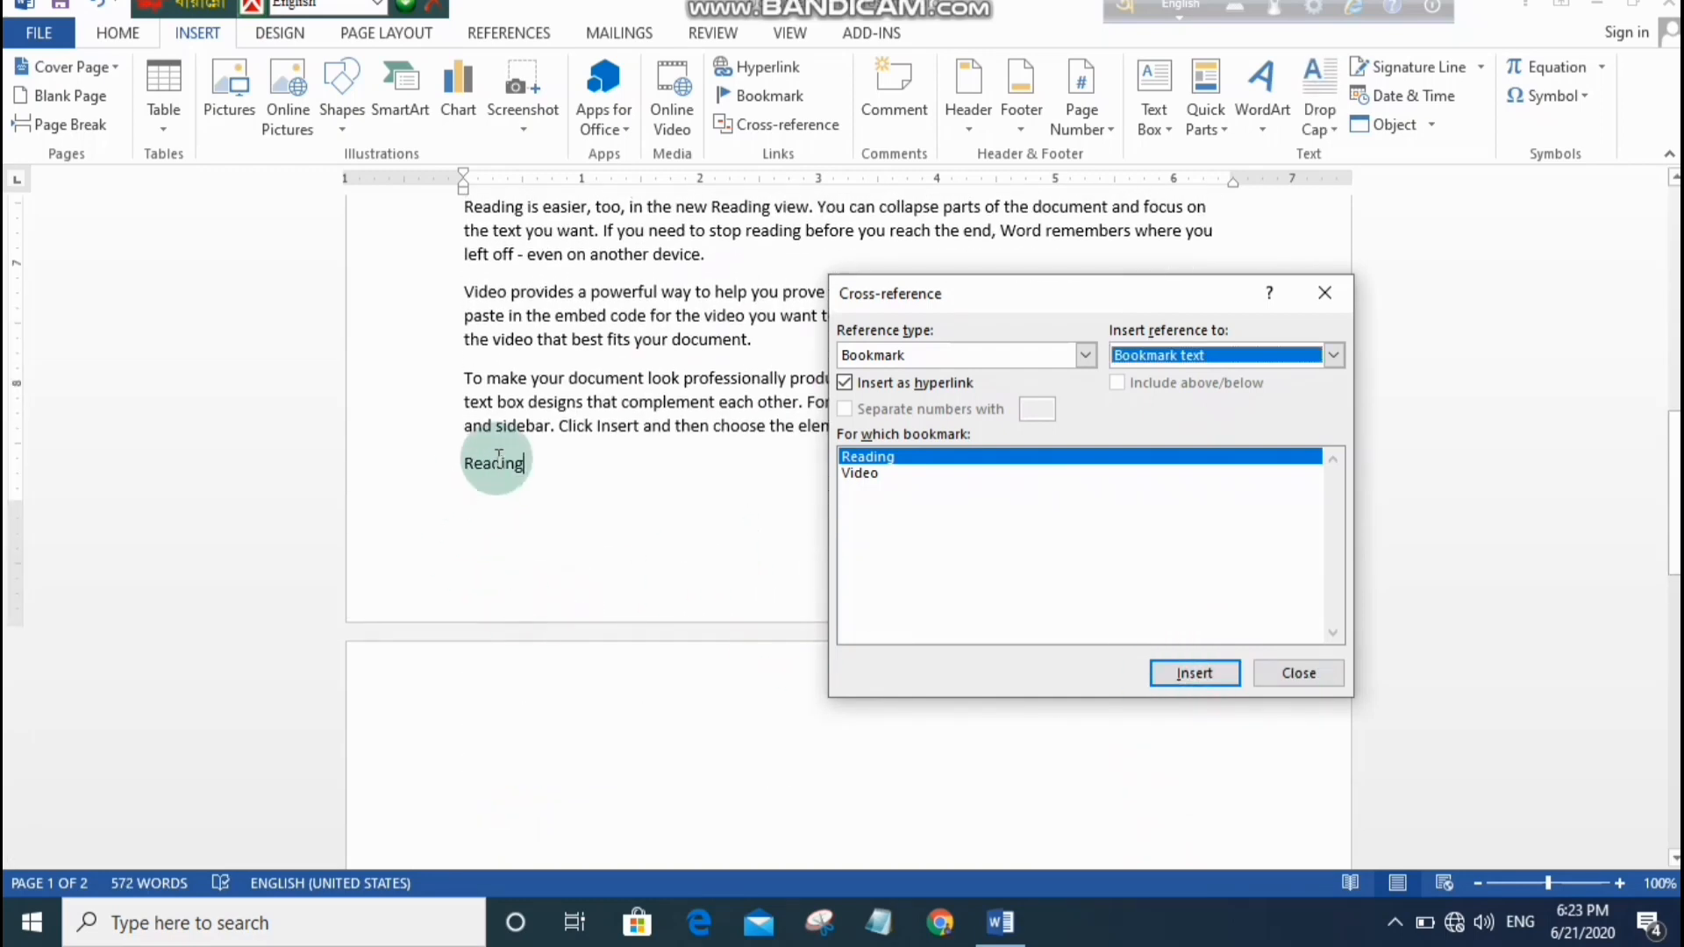
click(588, 506)
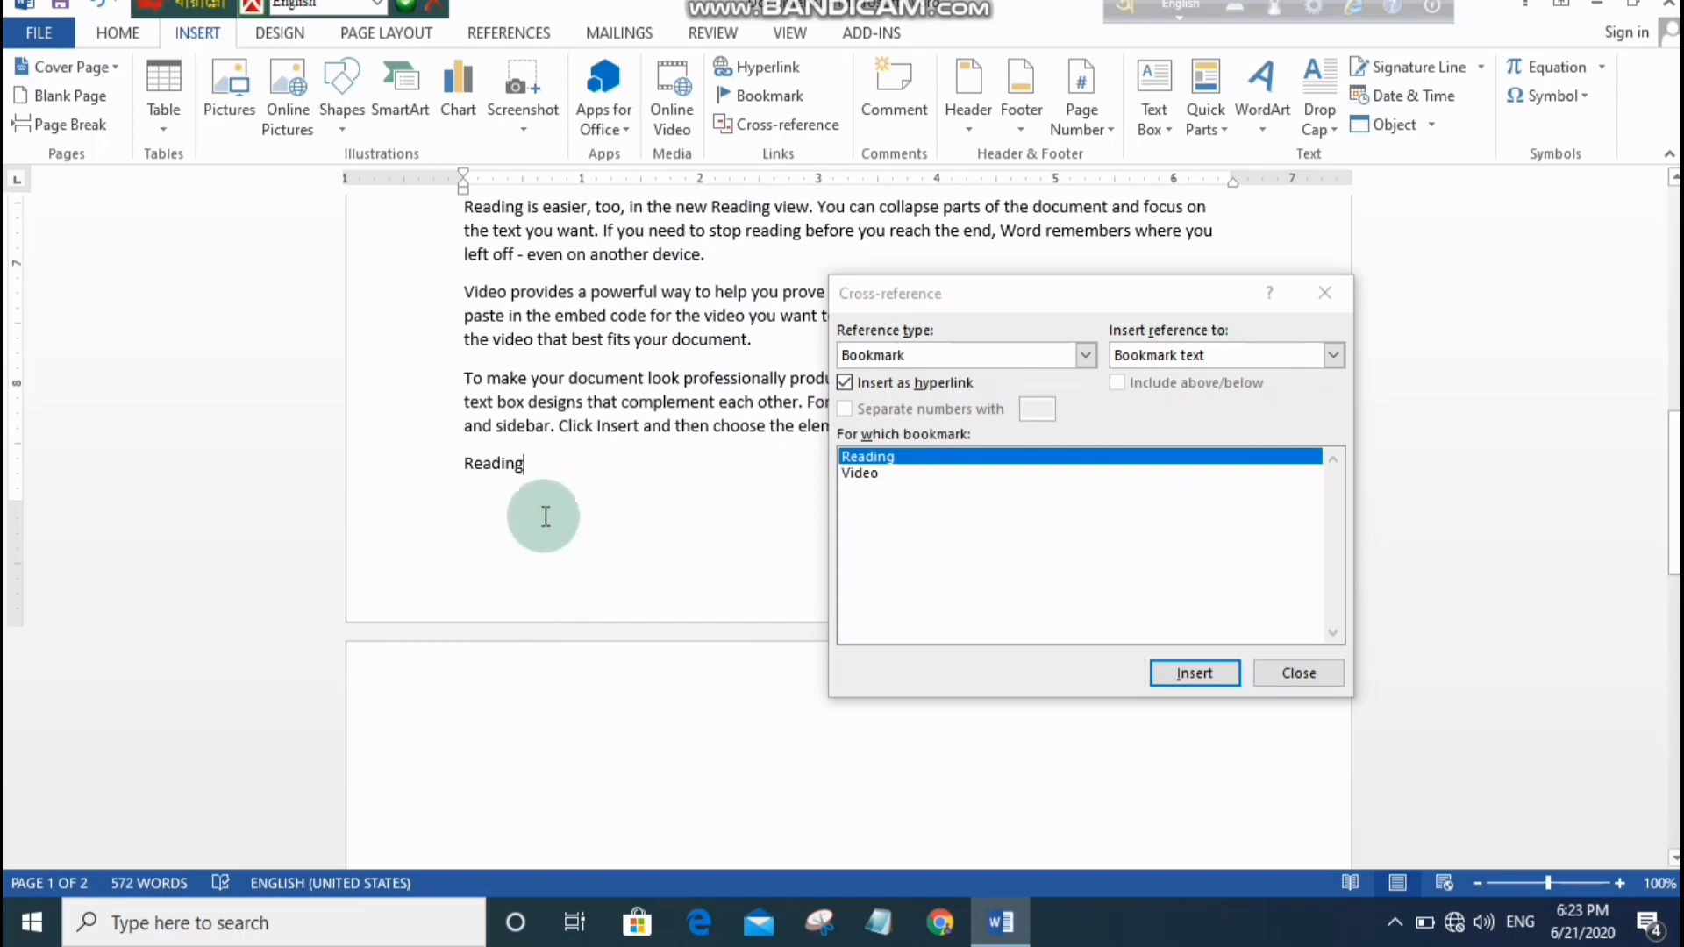
key(Return)
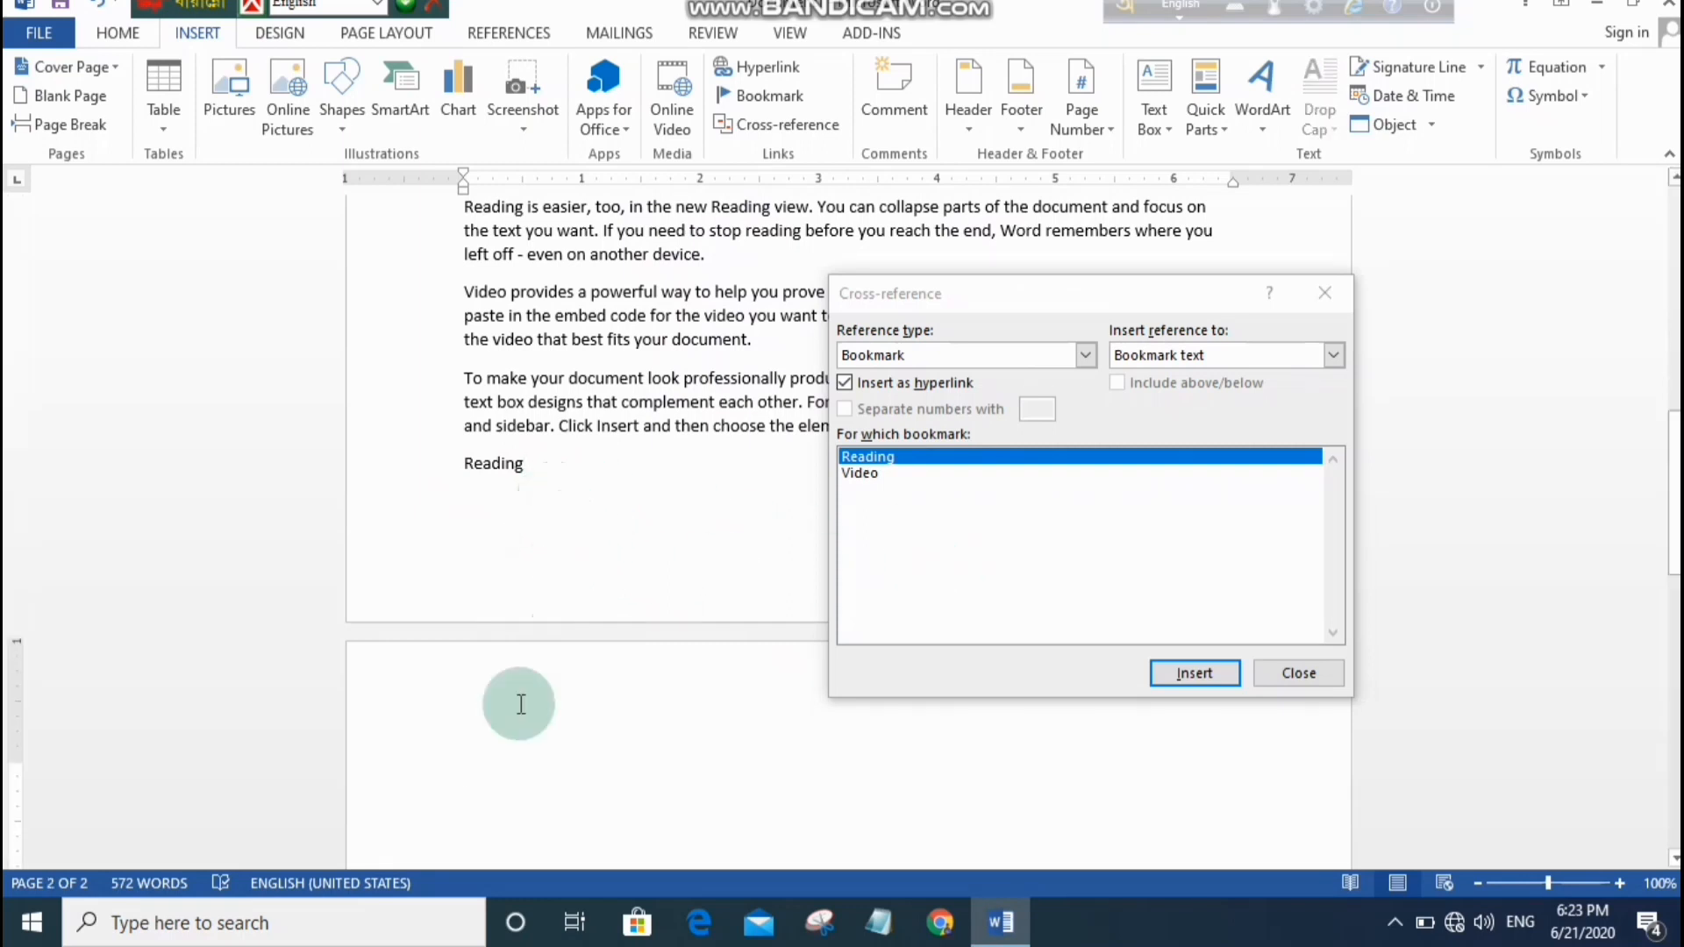
click(978, 456)
click(886, 482)
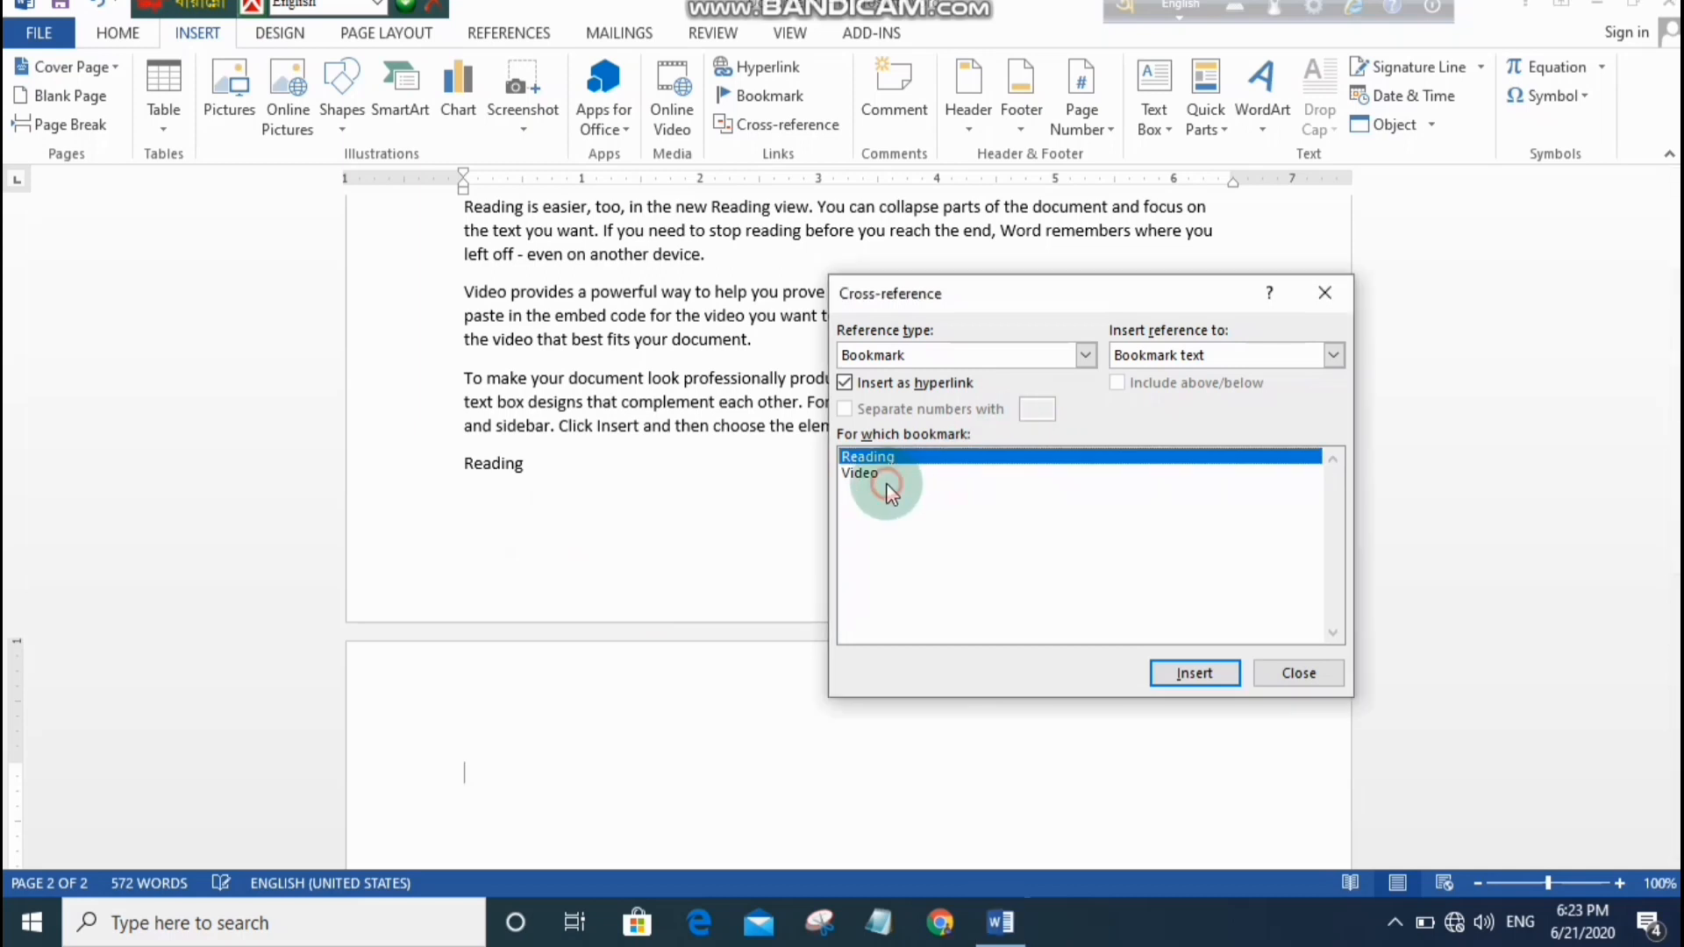
click(871, 475)
click(1191, 693)
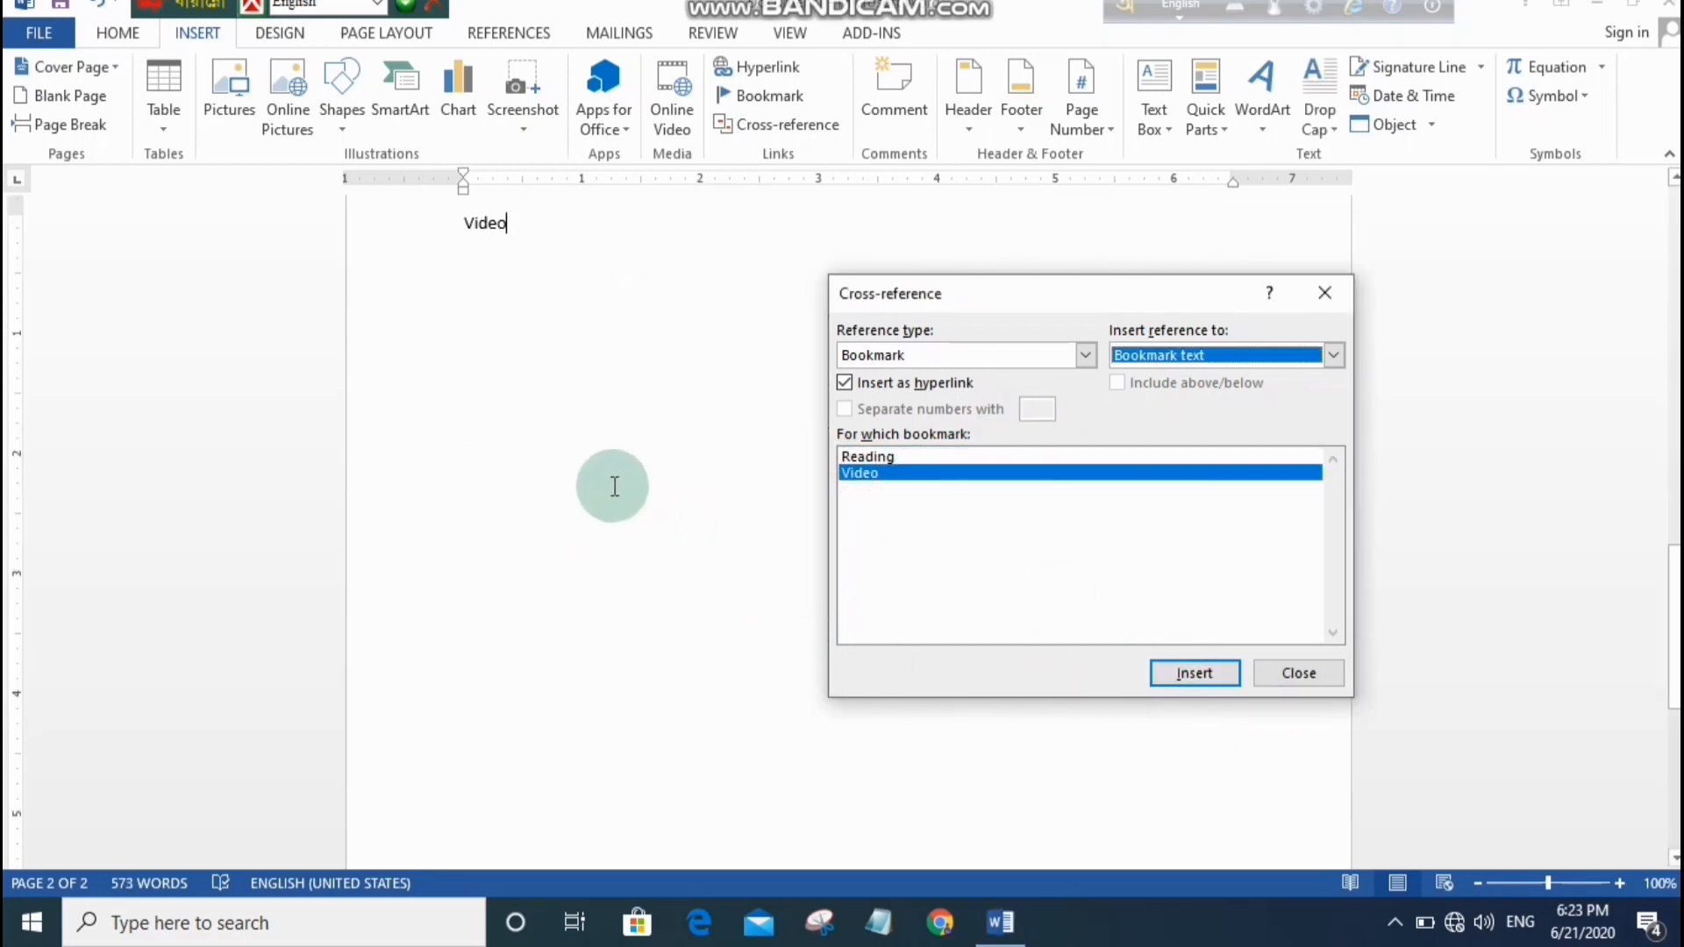
scroll(613, 487, up, 3)
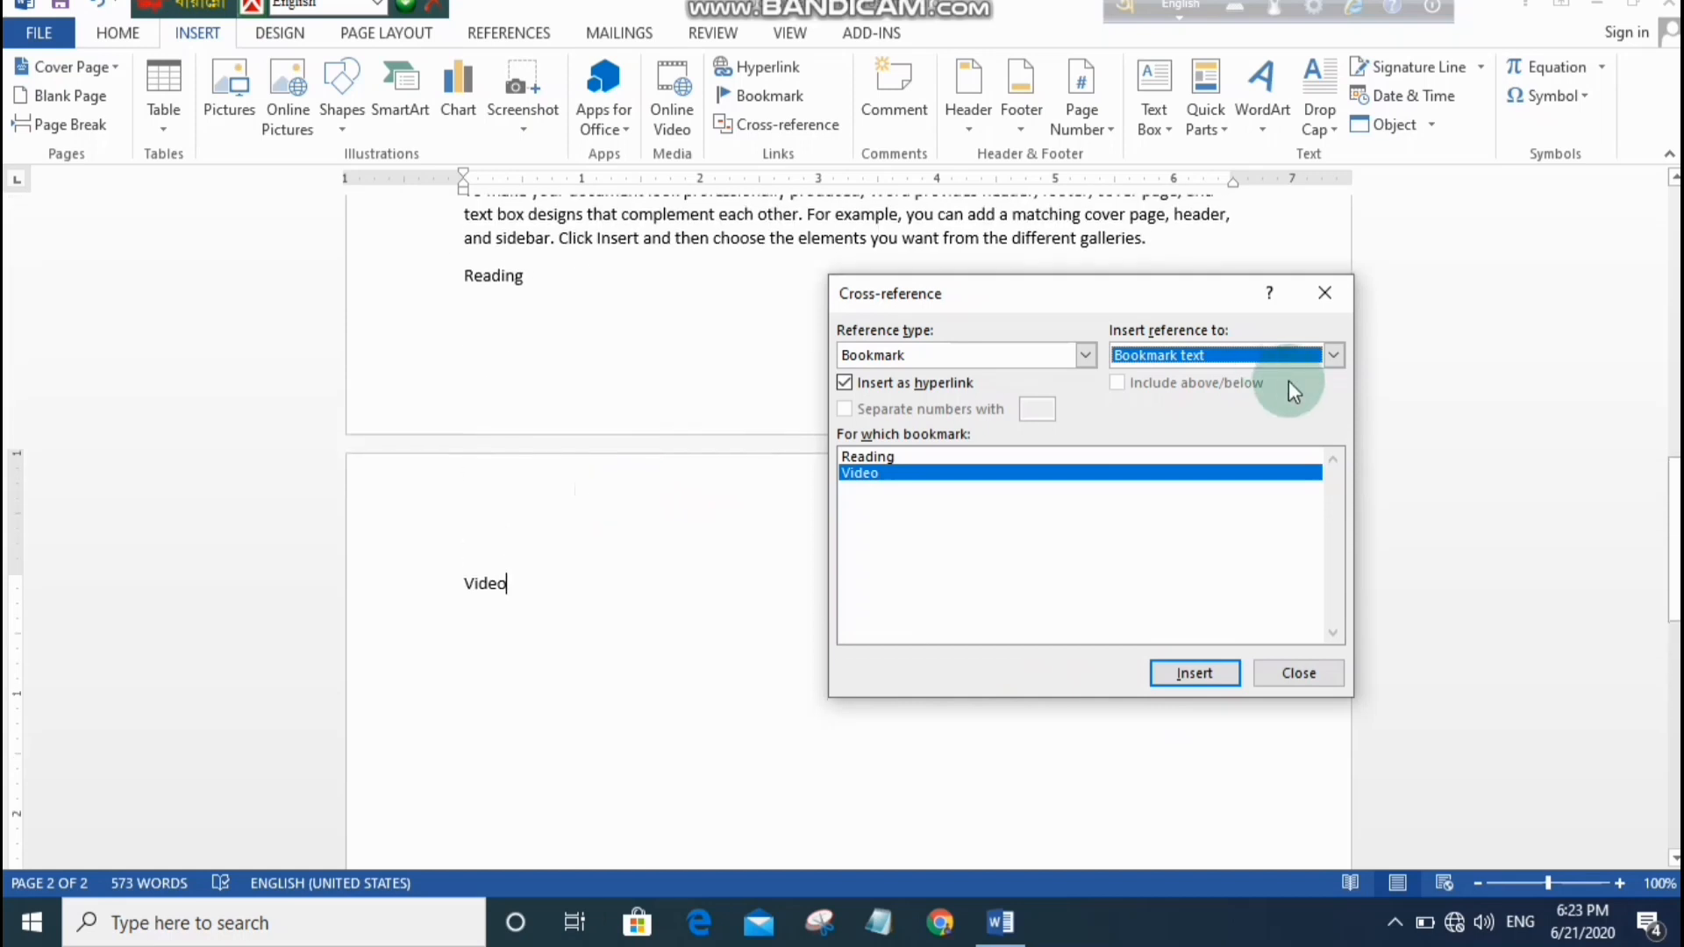
click(1303, 678)
Follow the Reading and Video cross-references at the document's end to their bookmarks, finishing at the Reading bookmark.
scroll(750, 518, up, 3)
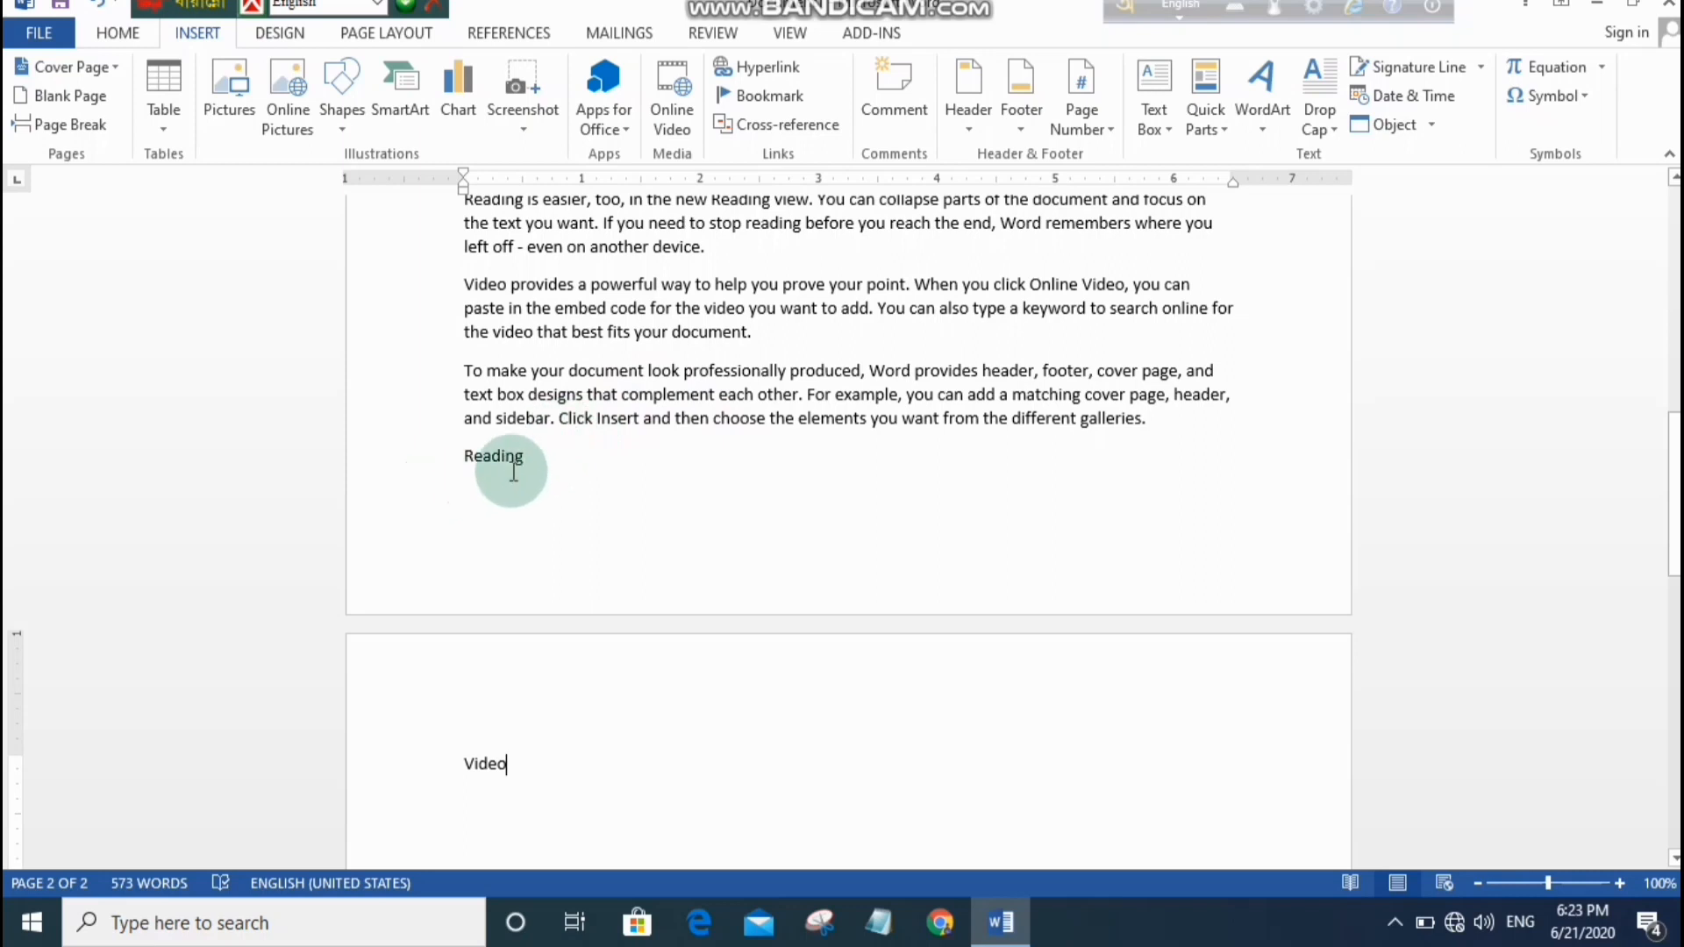
click(485, 798)
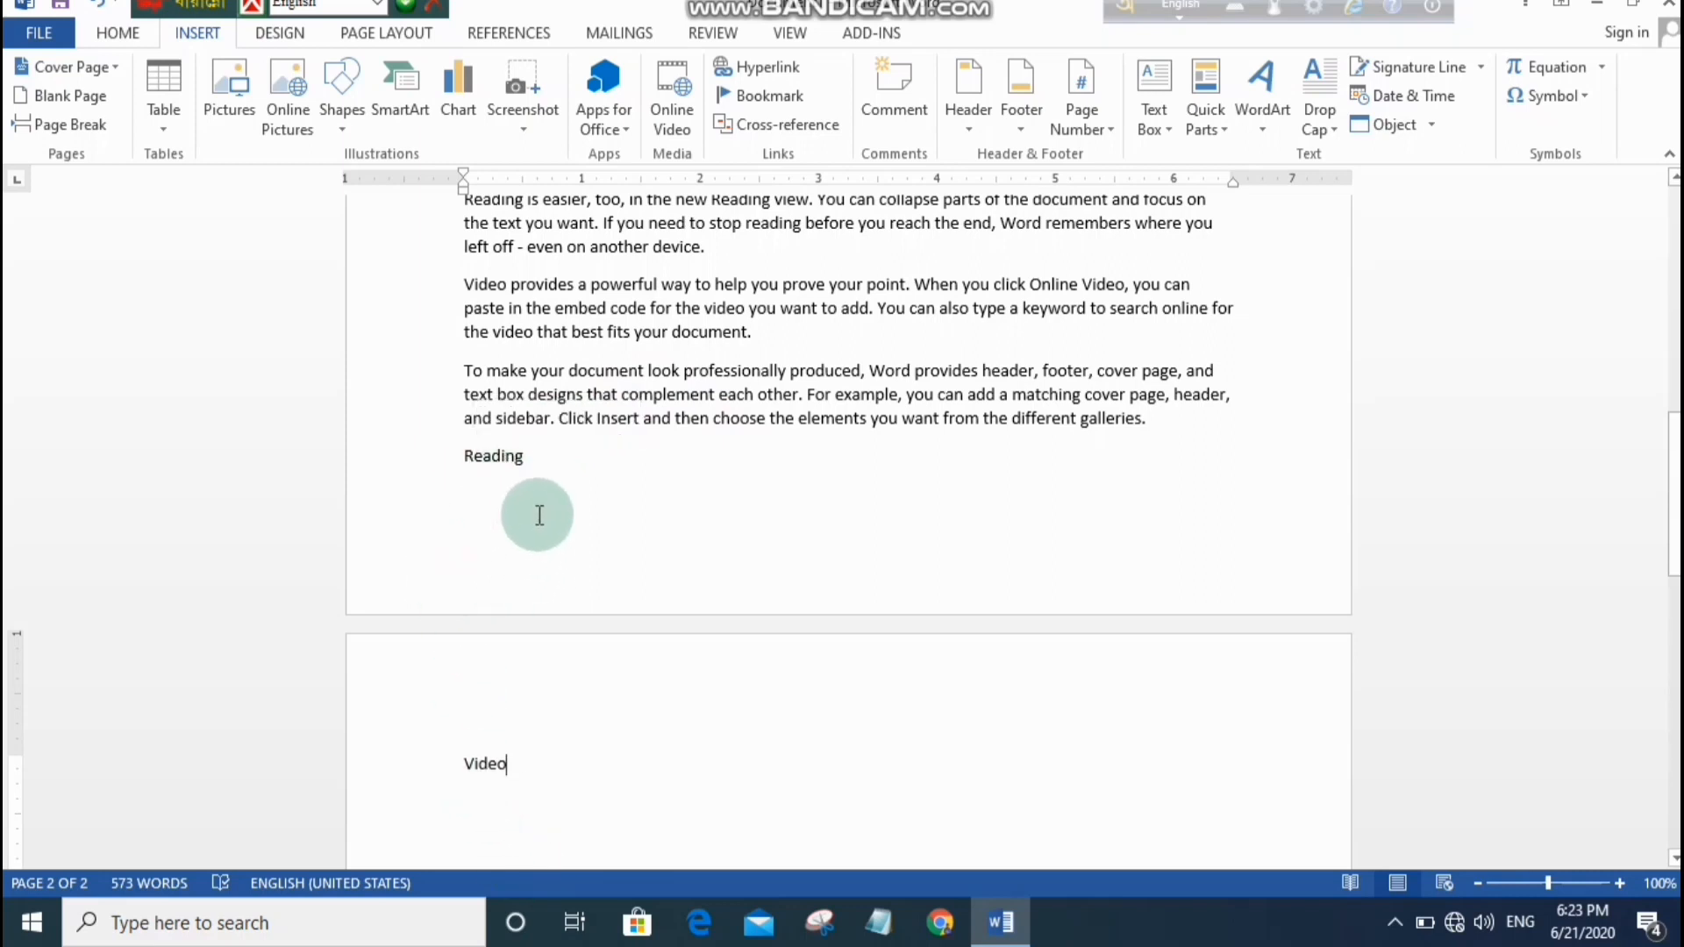
ctrl+click(494, 462)
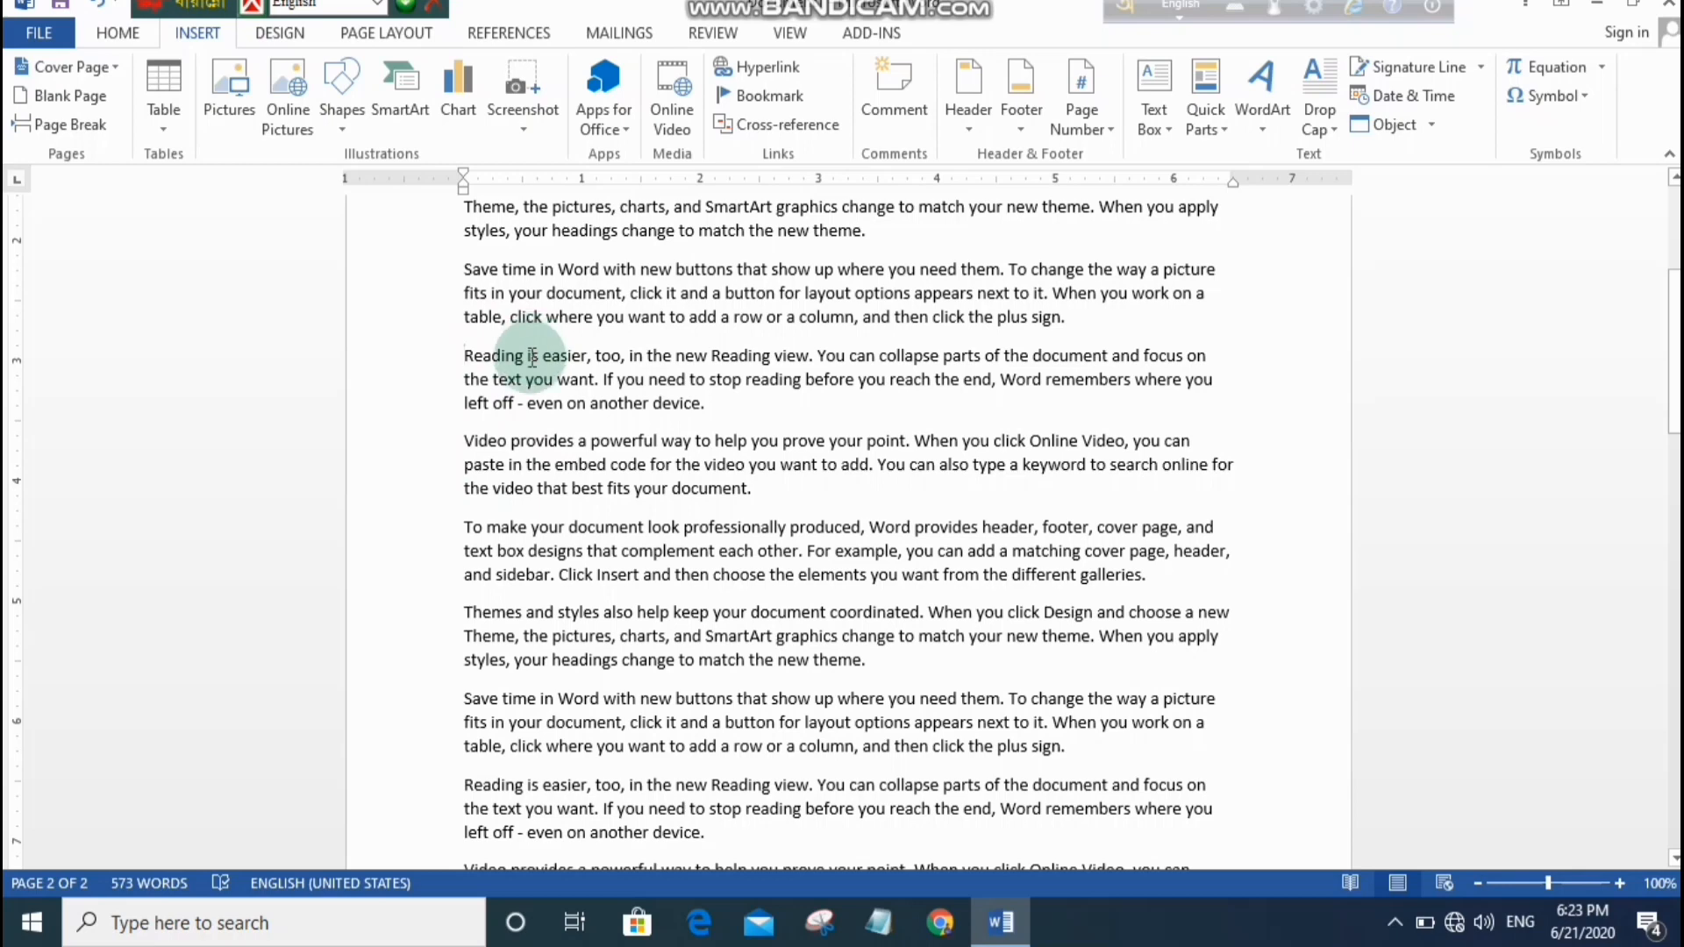
scroll(564, 745, down, 7)
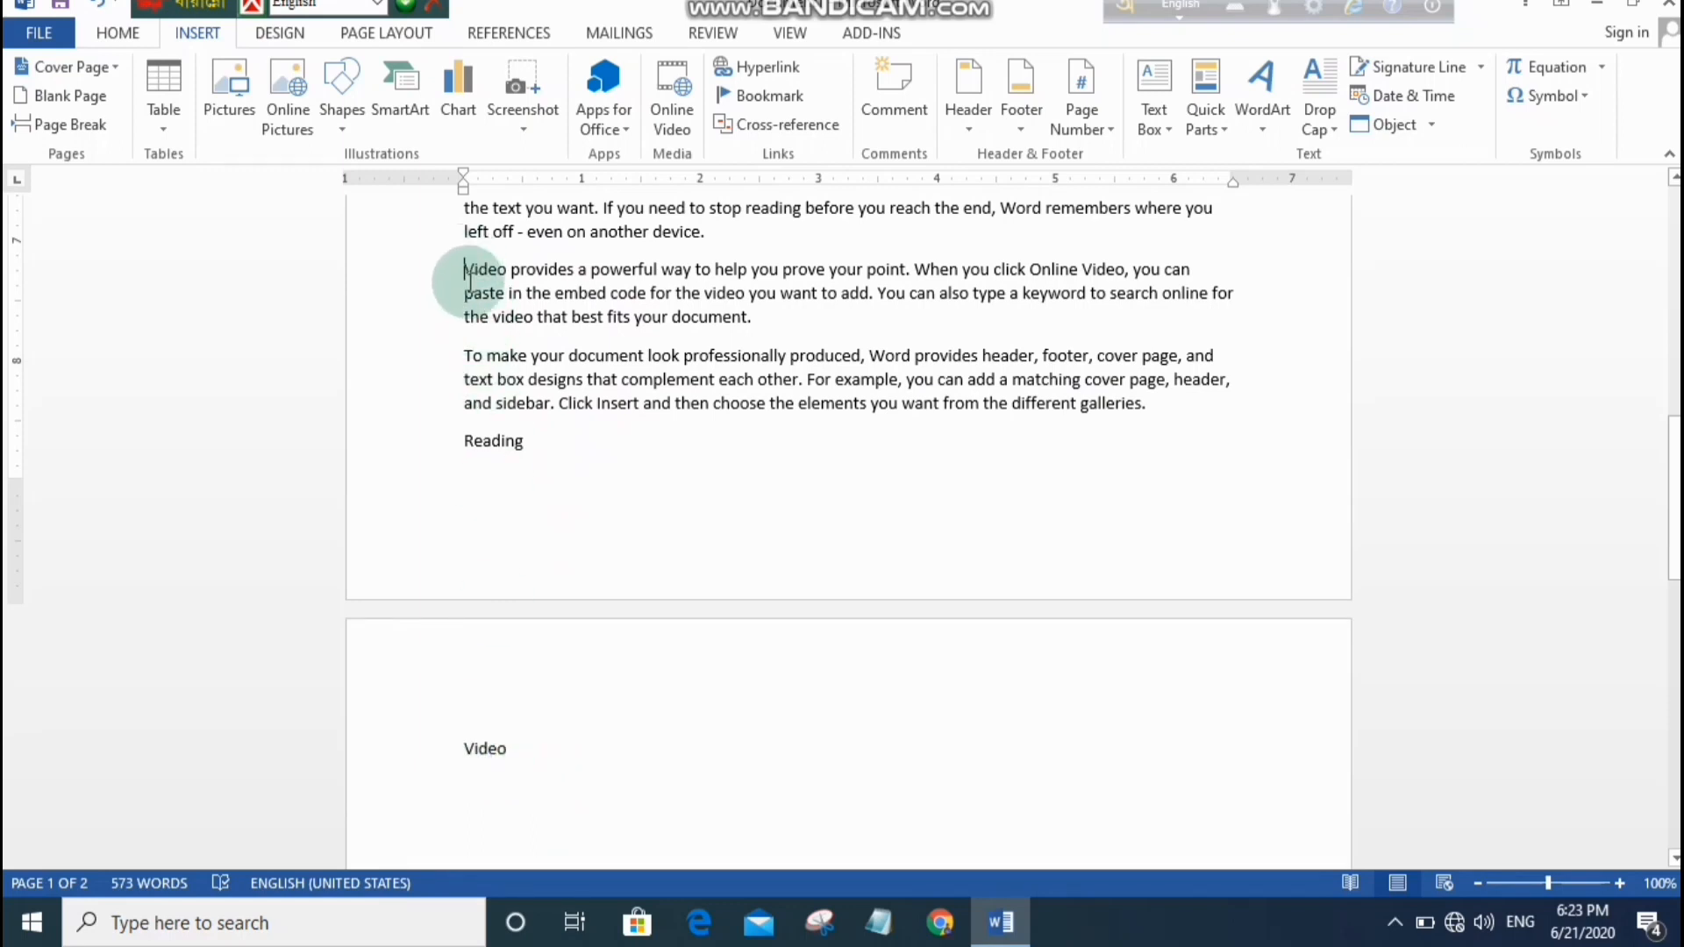
double_click(493, 440)
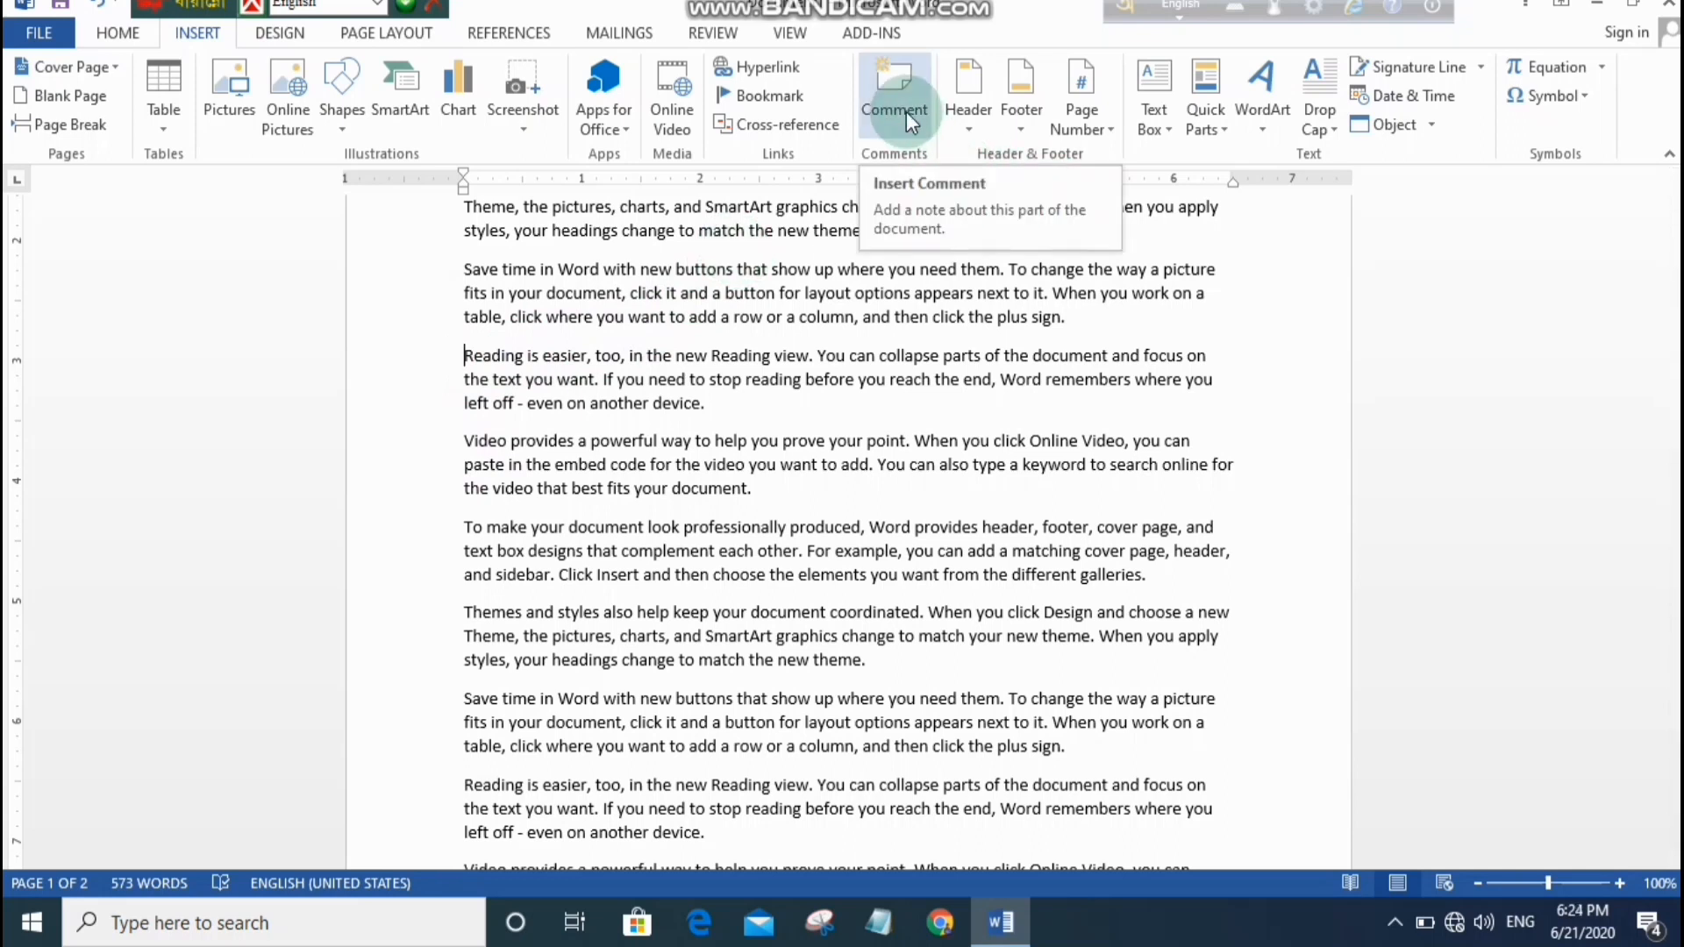
Comment on "Word" in the fifth paragraph using the phrase "also type a keyword to search online for" copied from the sixth paragraph.
double_click(1022, 381)
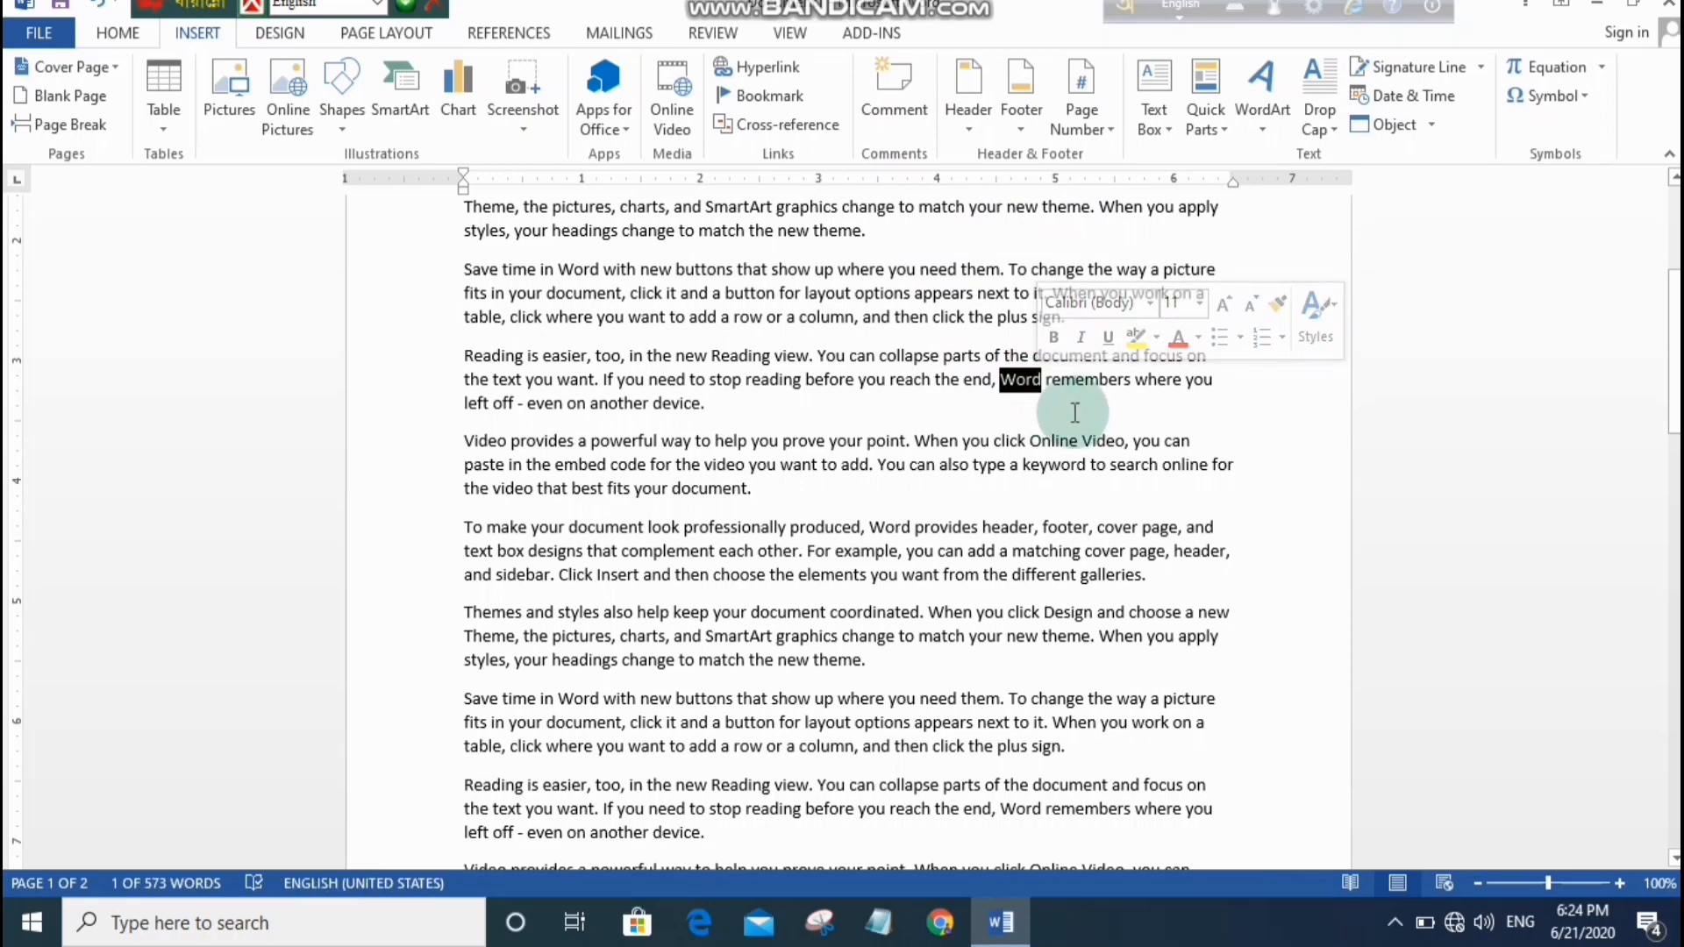
click(887, 103)
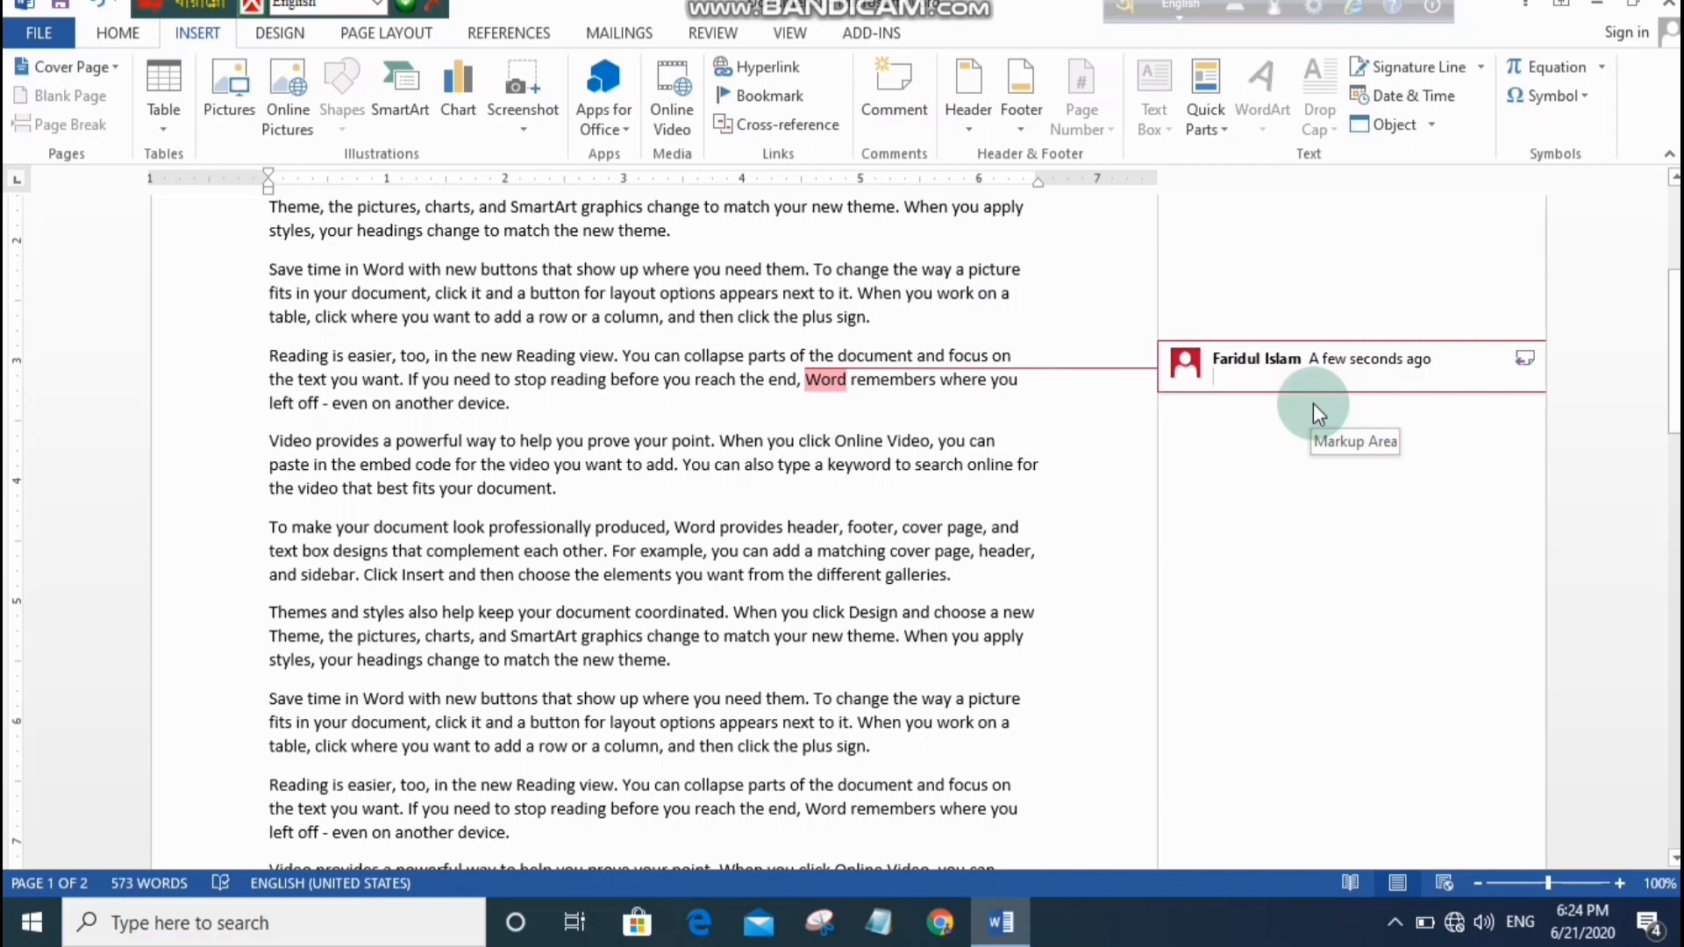
click(976, 466)
drag(1041, 465, 744, 465)
key(ctrl+c)
click(1254, 379)
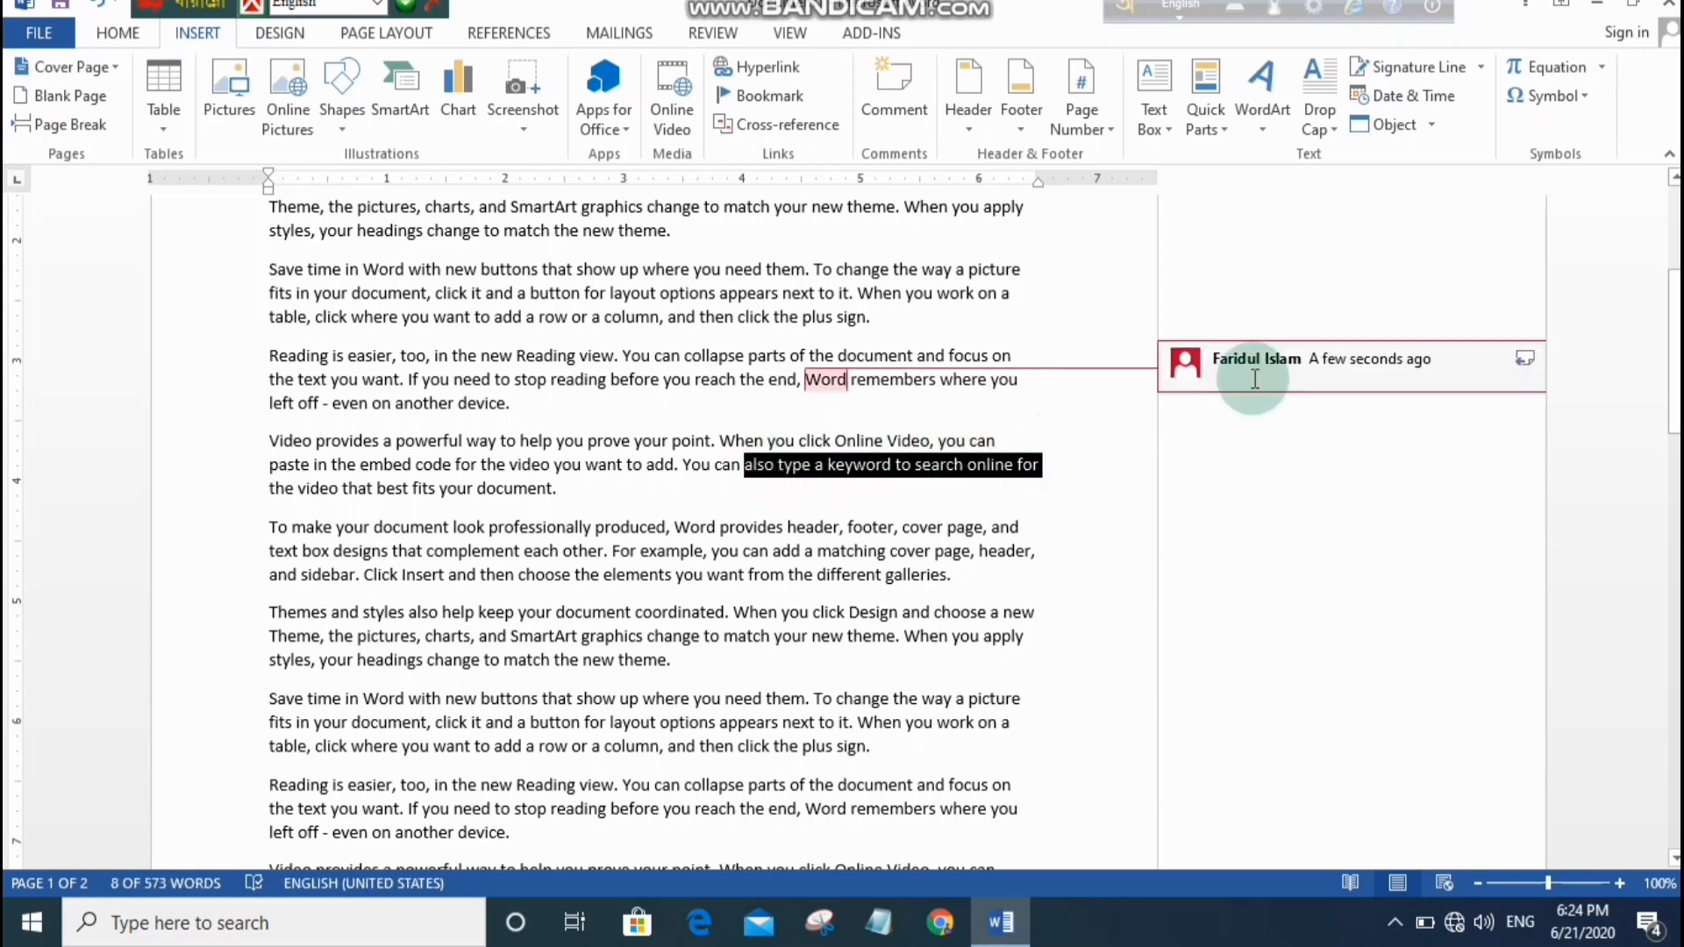
click(1254, 379)
key(ctrl+v)
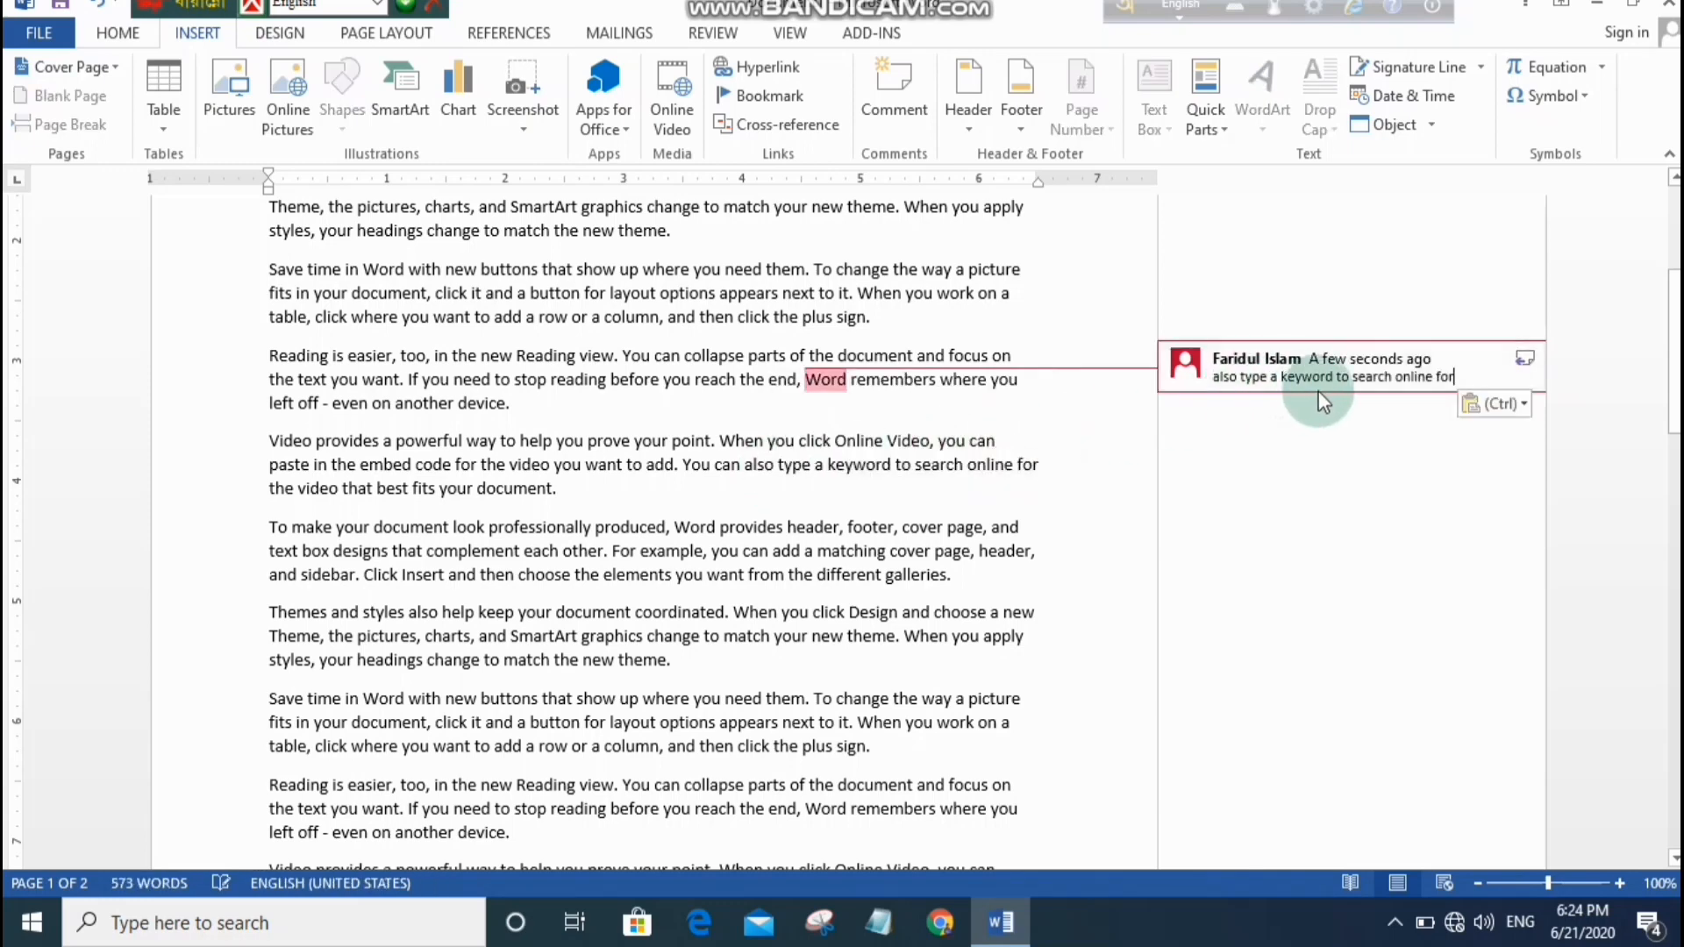
click(891, 505)
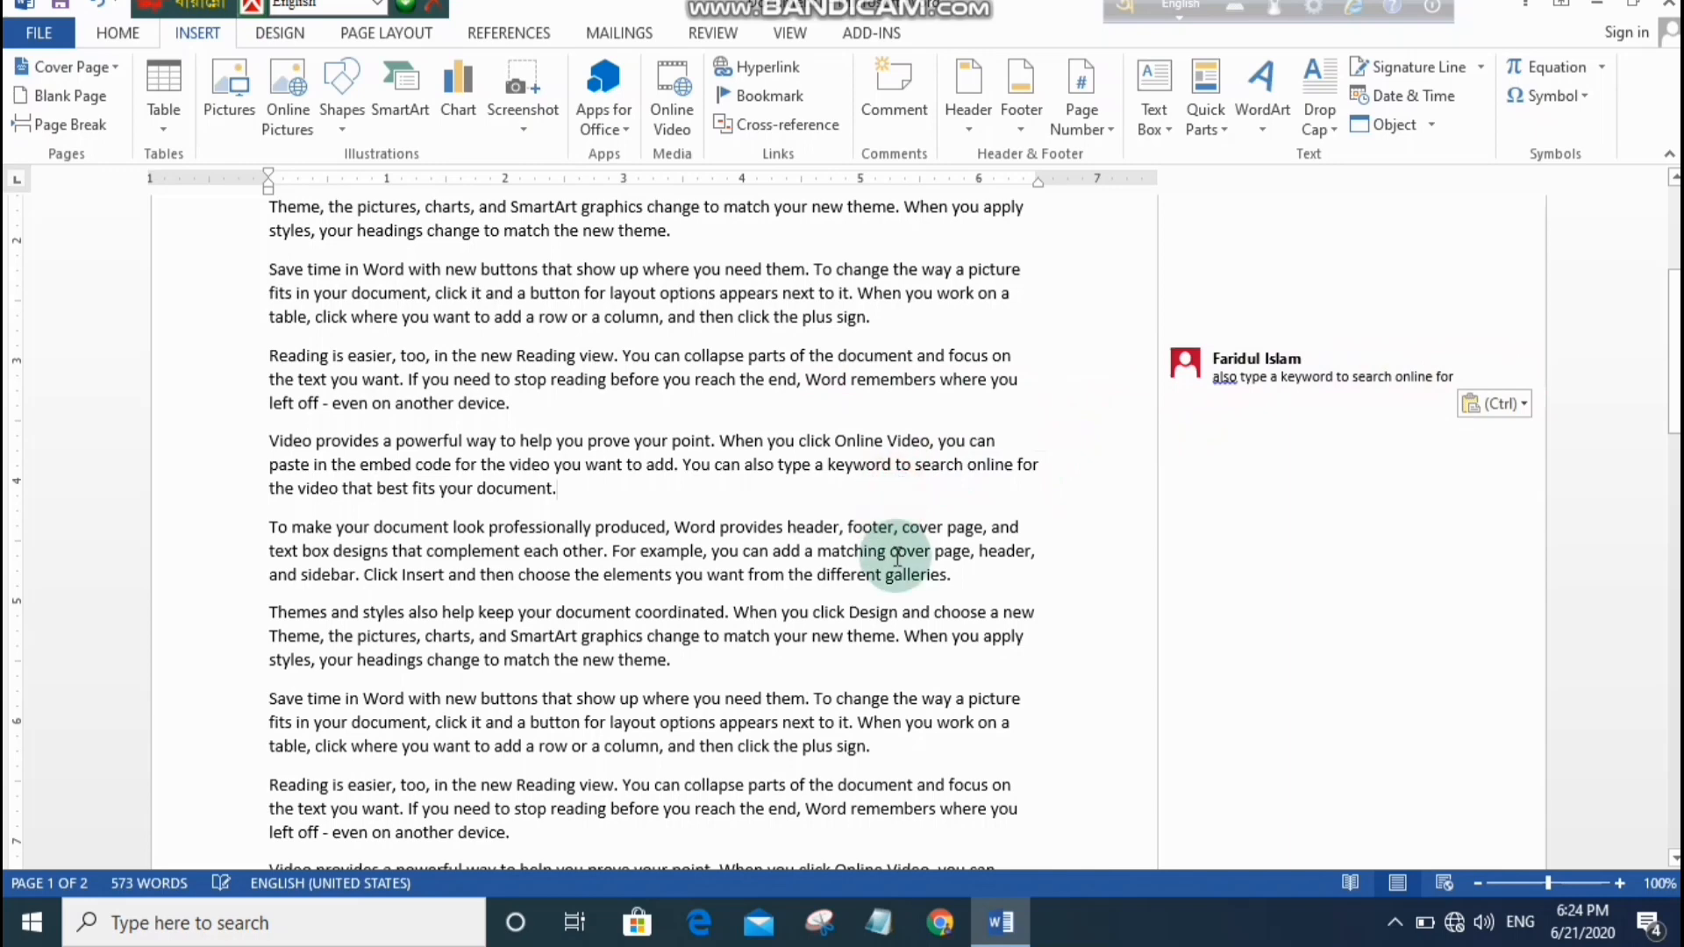
scroll(801, 574, down, 1)
click(1255, 320)
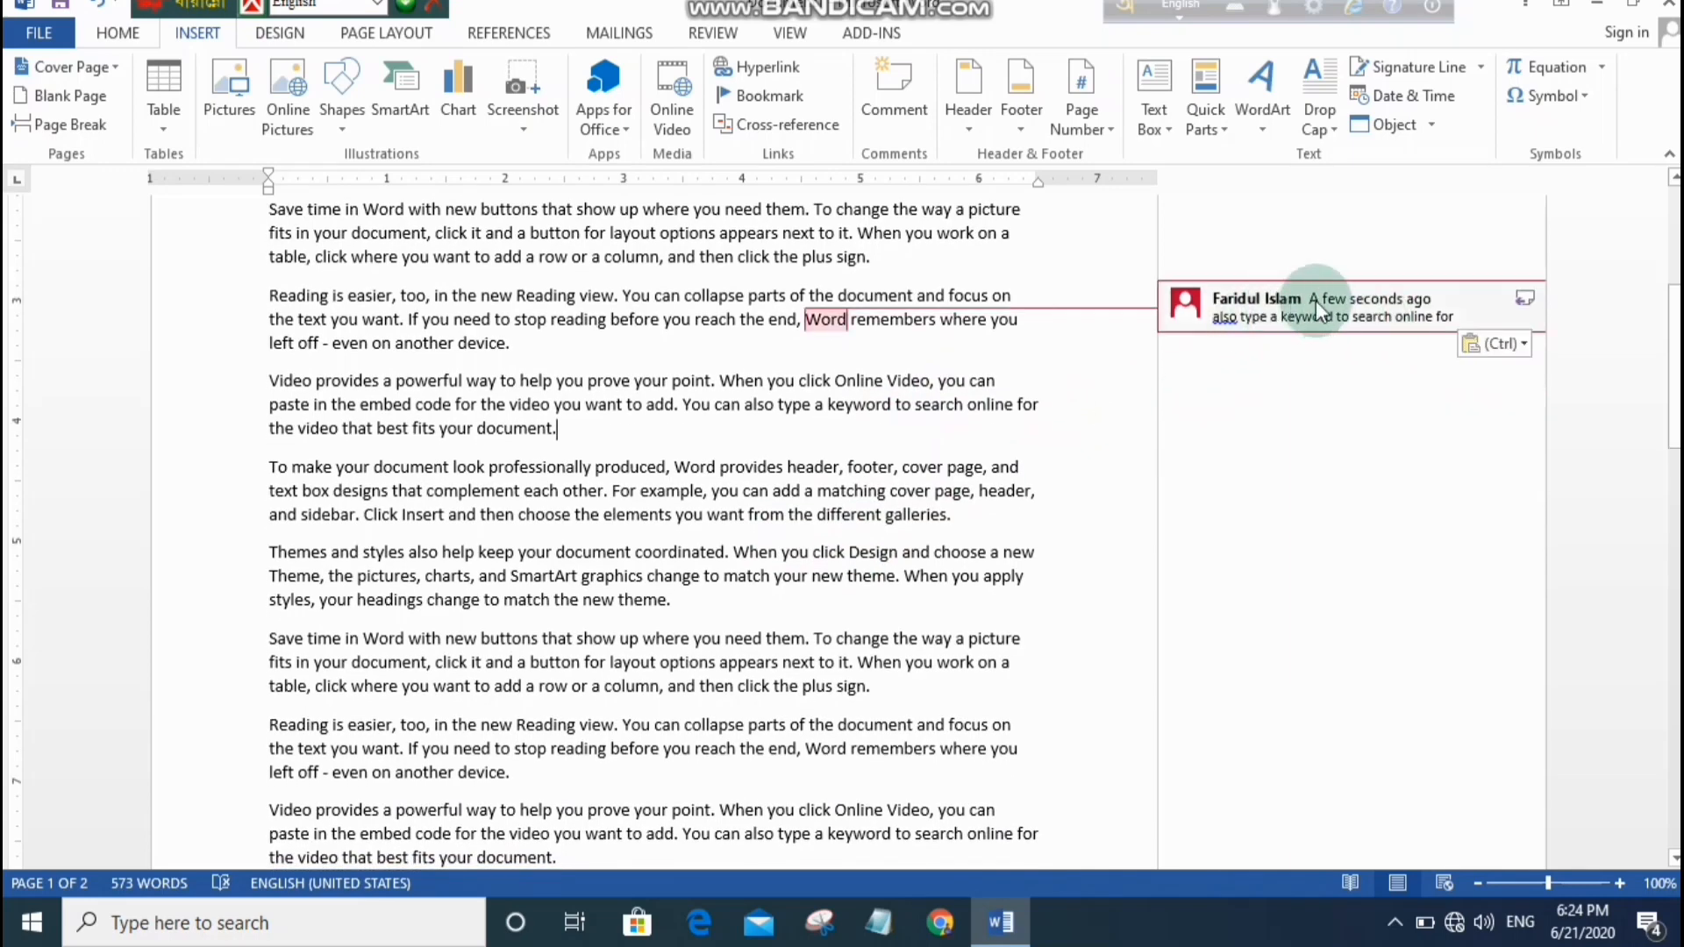
click(1040, 386)
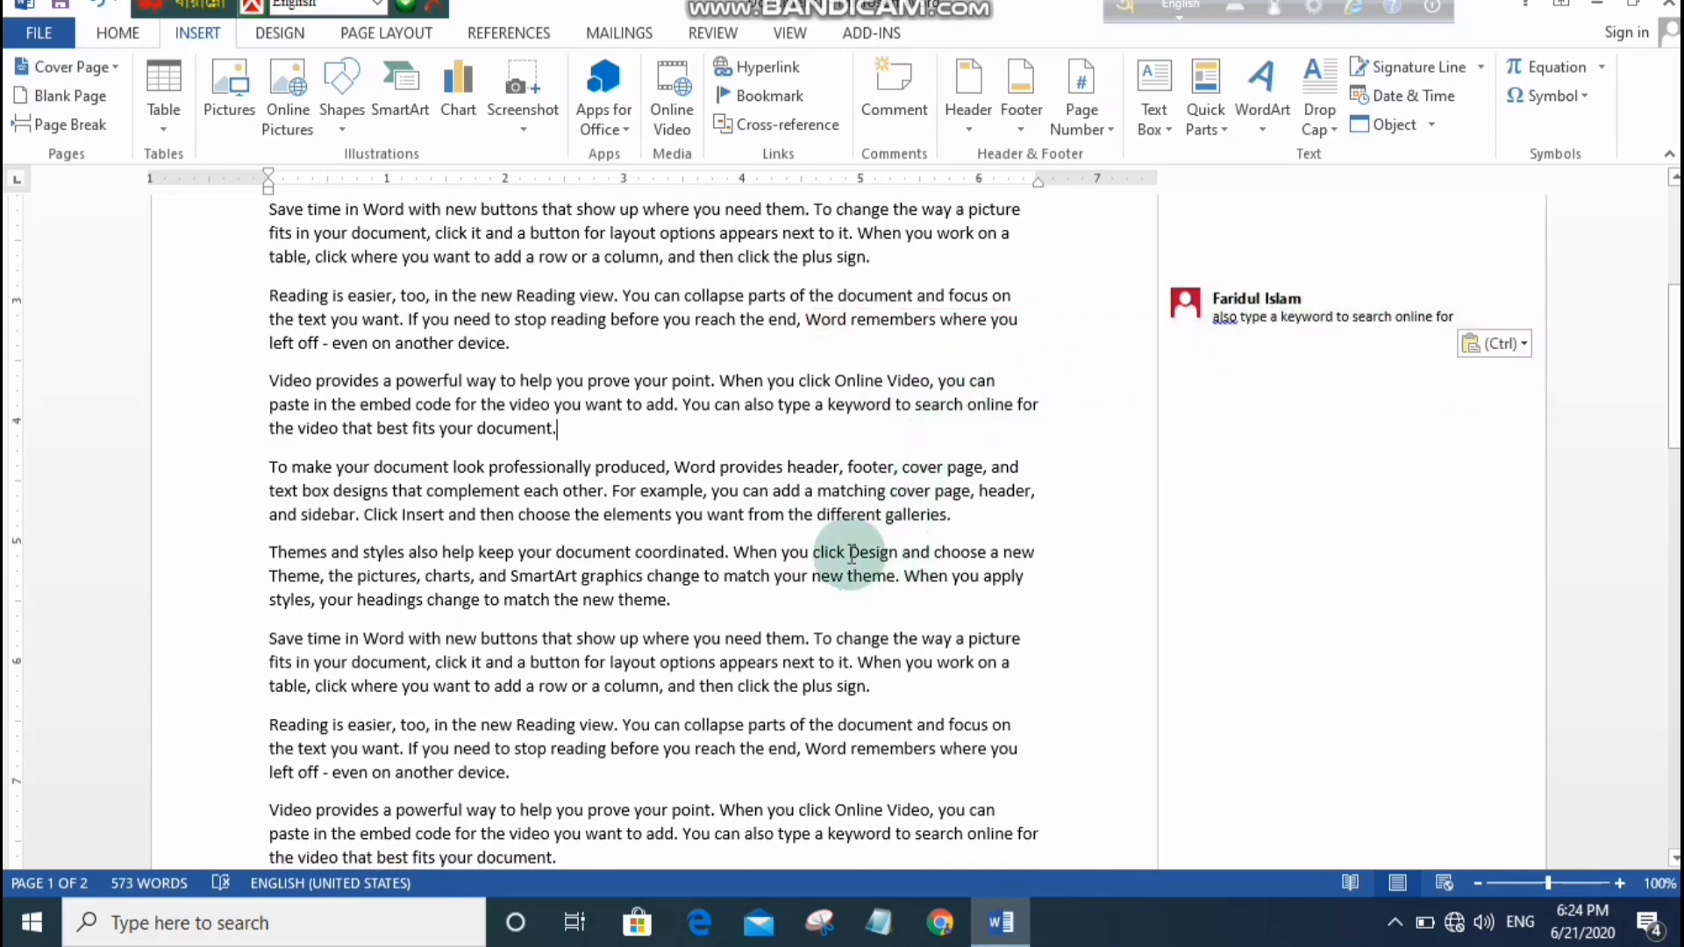
Comment on "Design" in the eighth paragraph using the phrase "where you need them. To change the way a picture" copied from the paragraph below.
drag(851, 555, 897, 553)
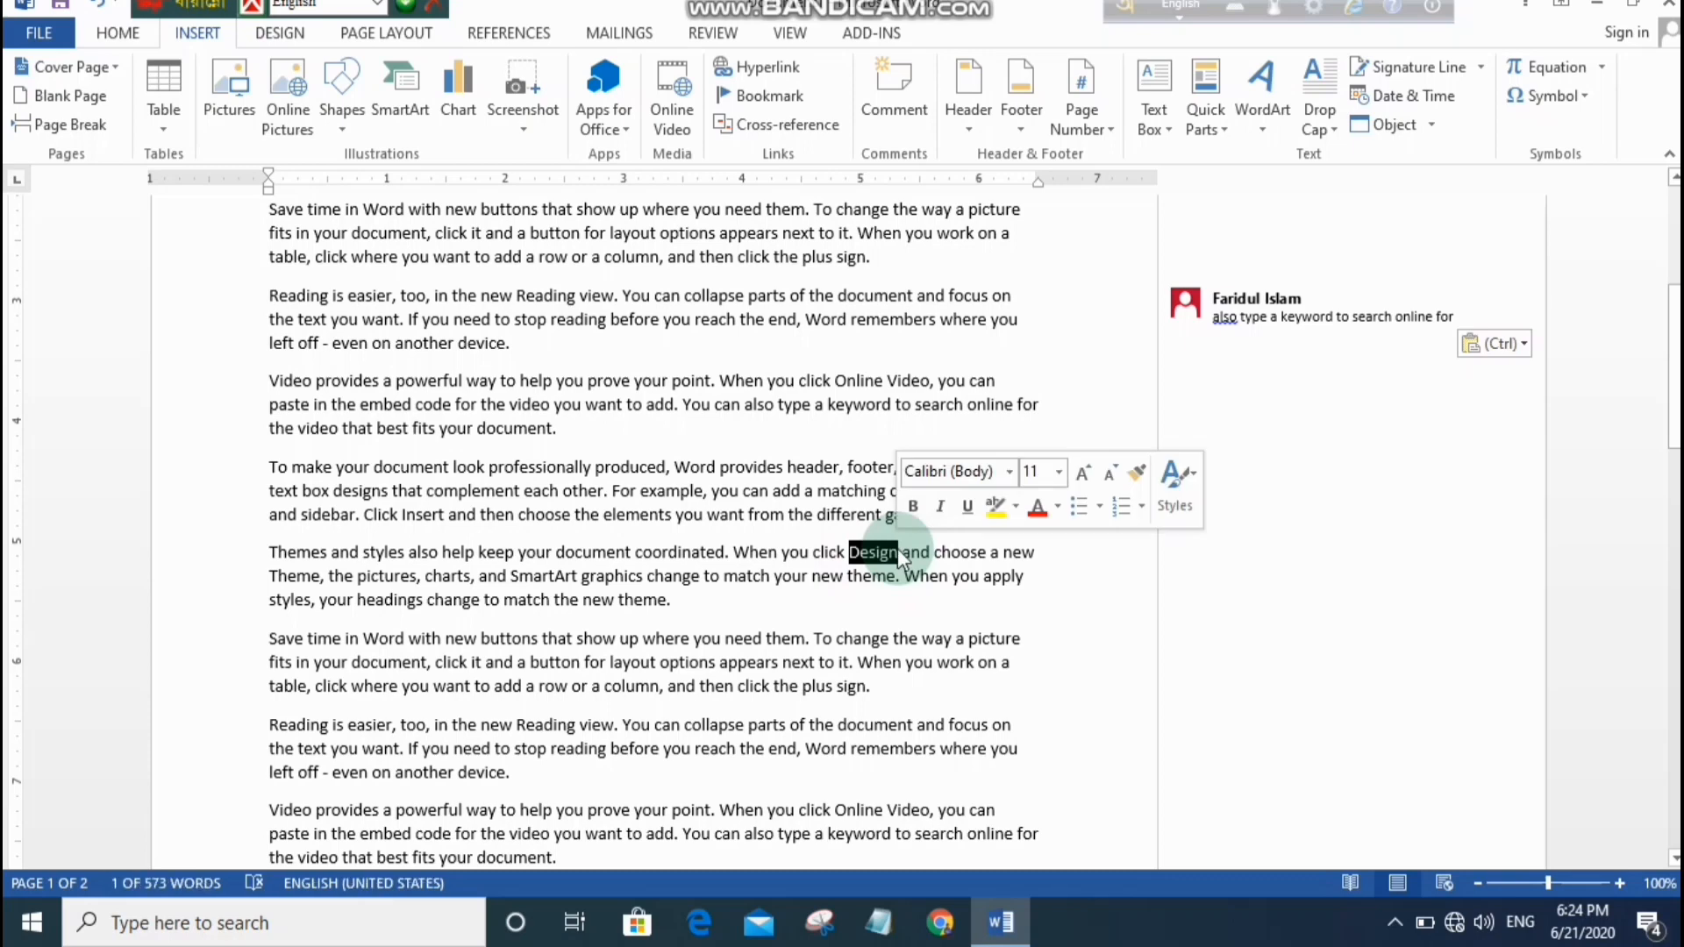
click(918, 102)
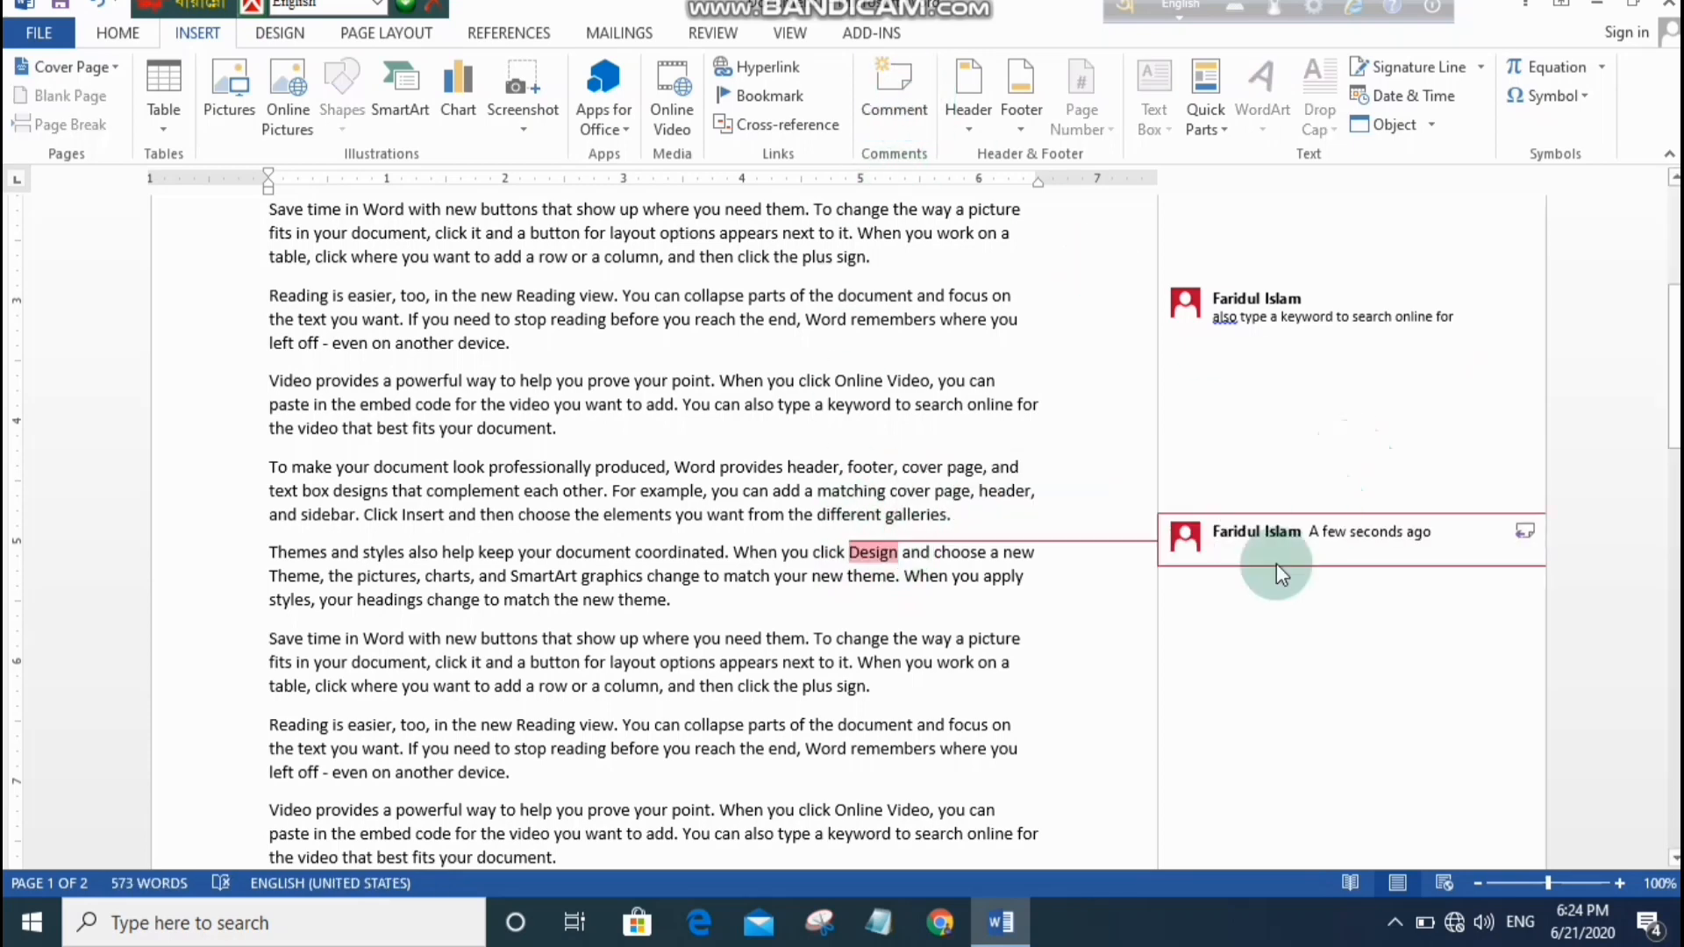
drag(1026, 640, 672, 643)
key(ctrl+c)
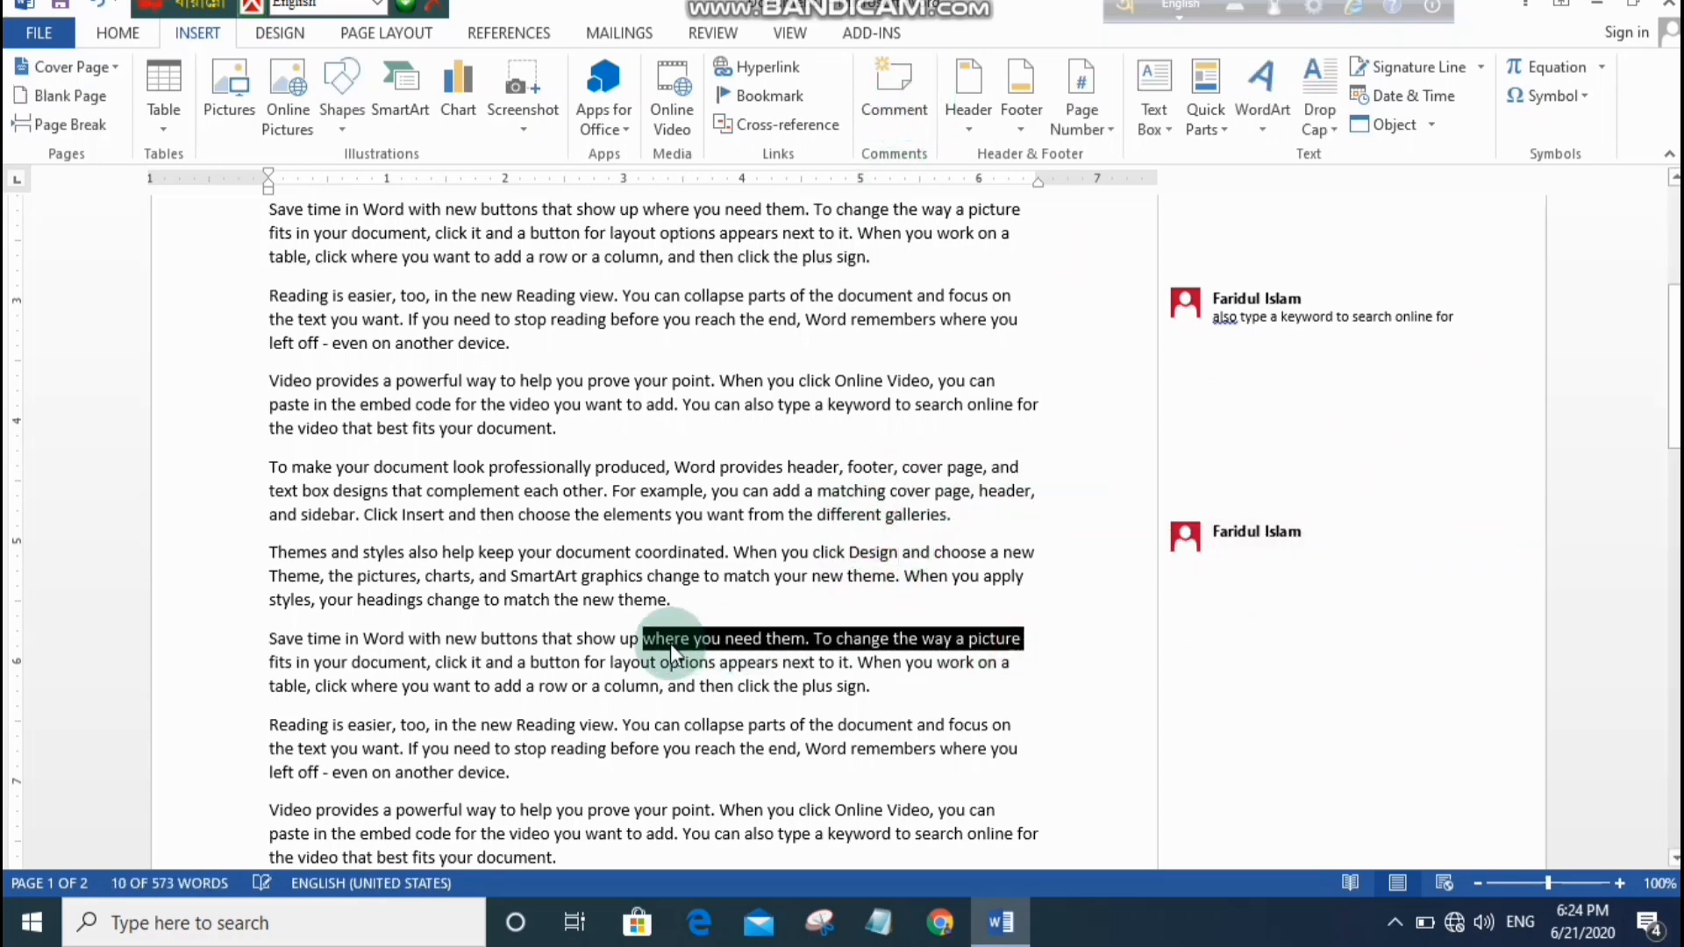
click(1244, 550)
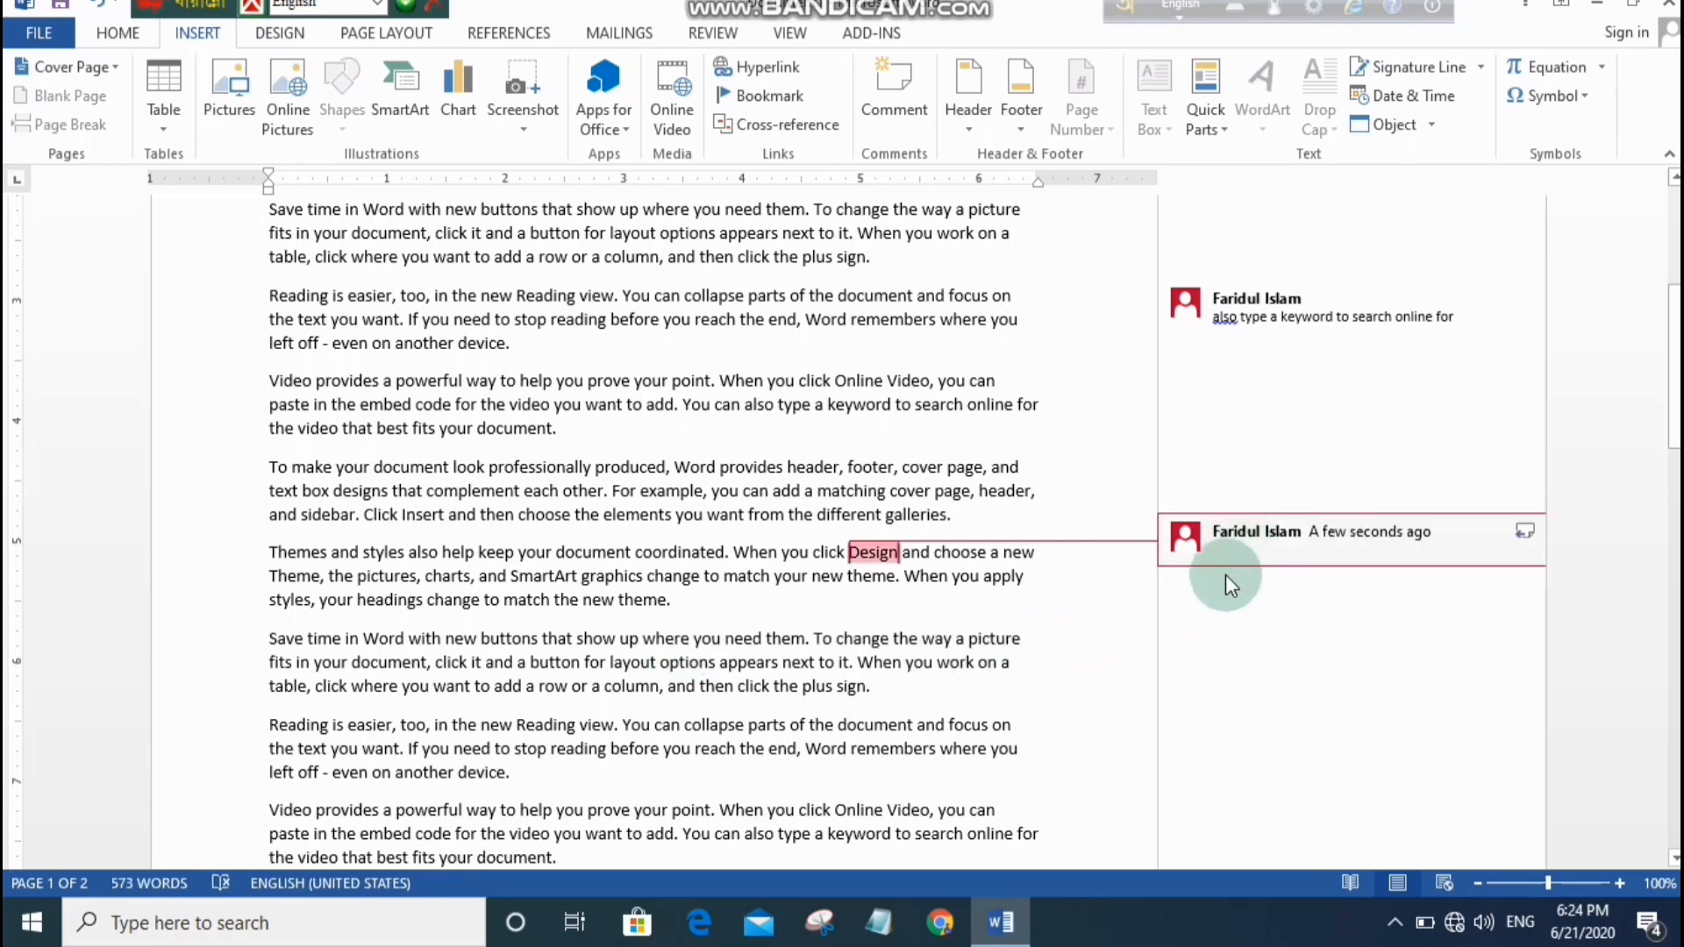
key(ctrl+v)
click(1126, 651)
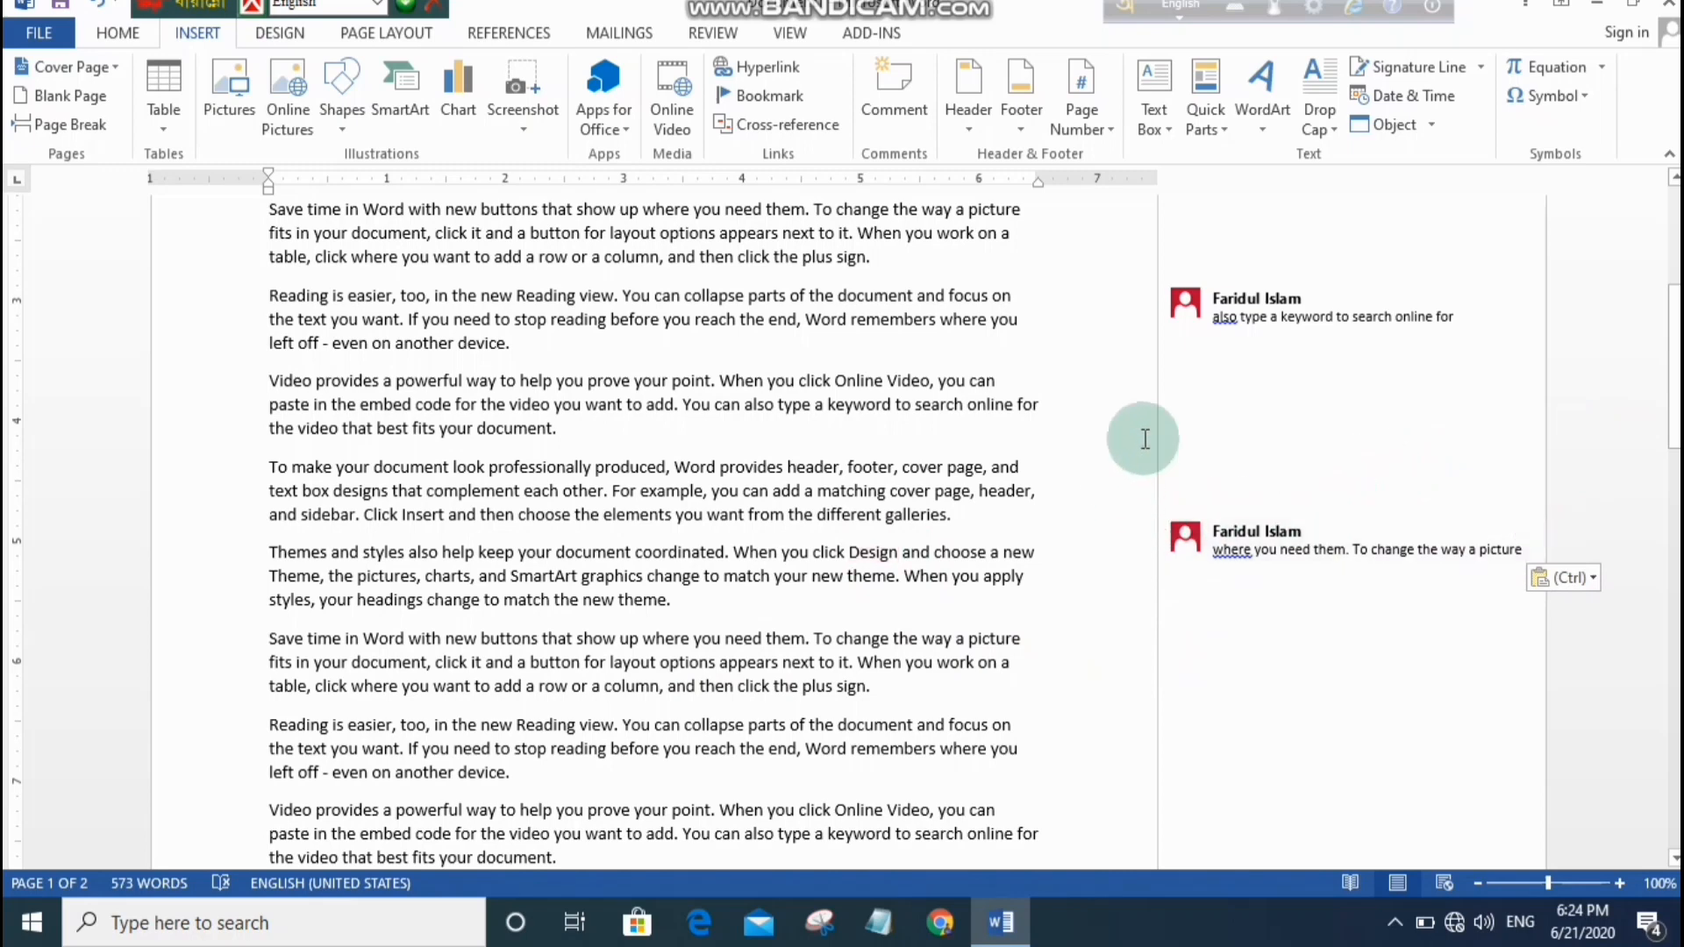
Delete the comments attached to "Word" and "Design".
scroll(1217, 354, up, 1)
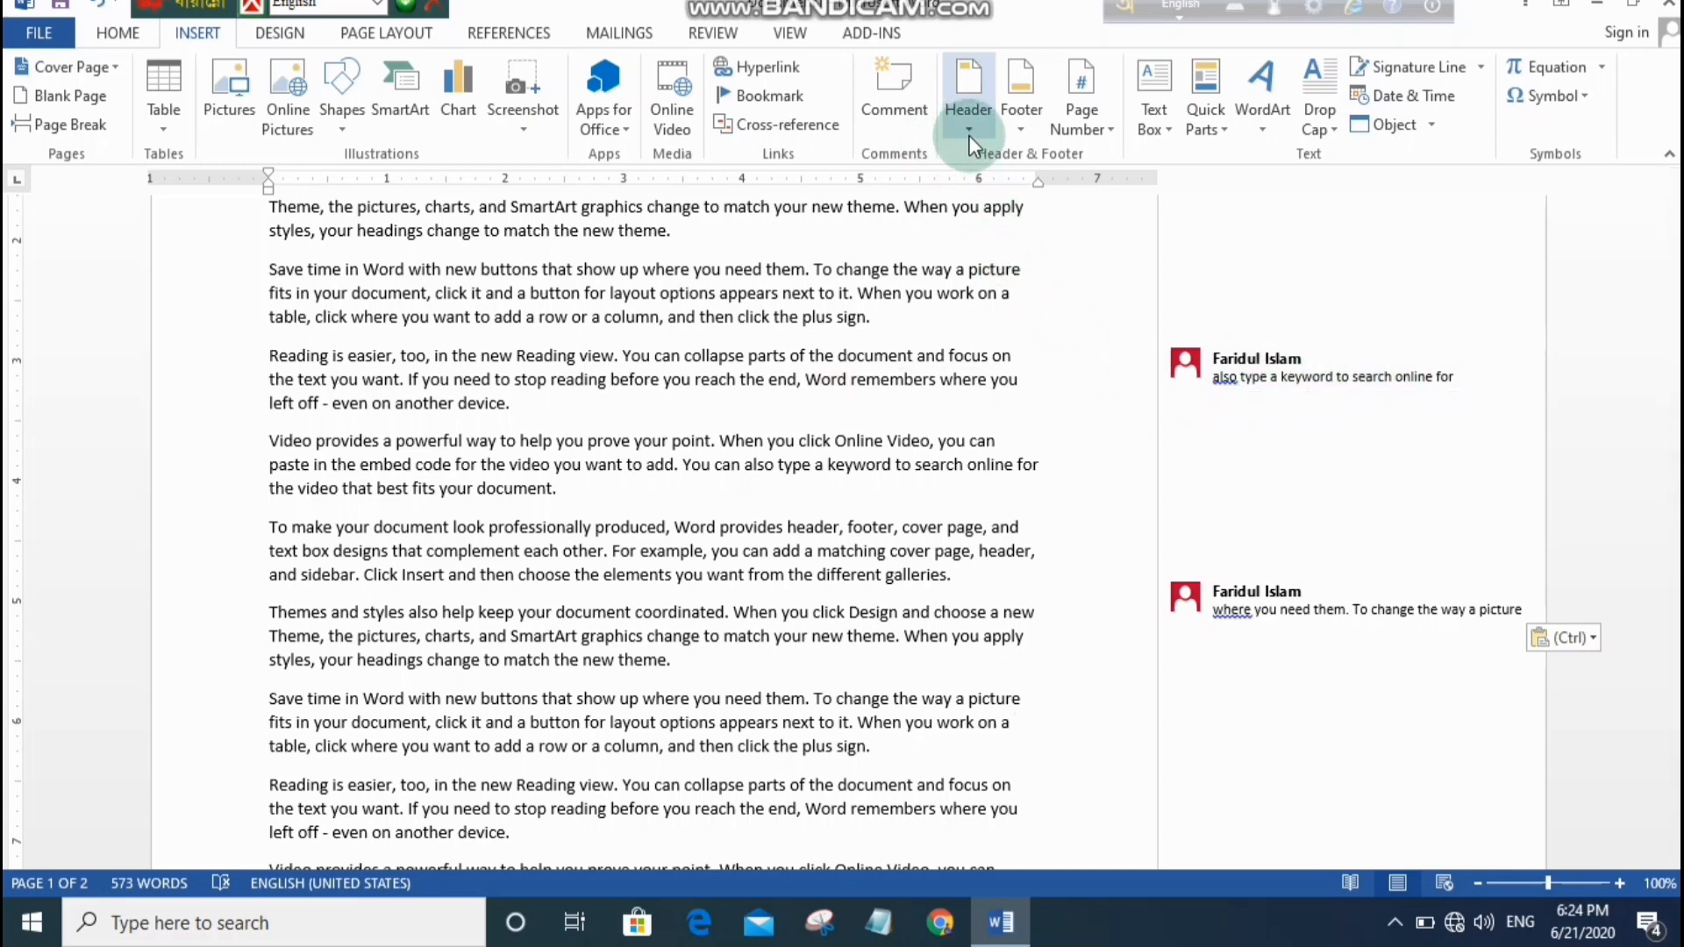
click(1393, 378)
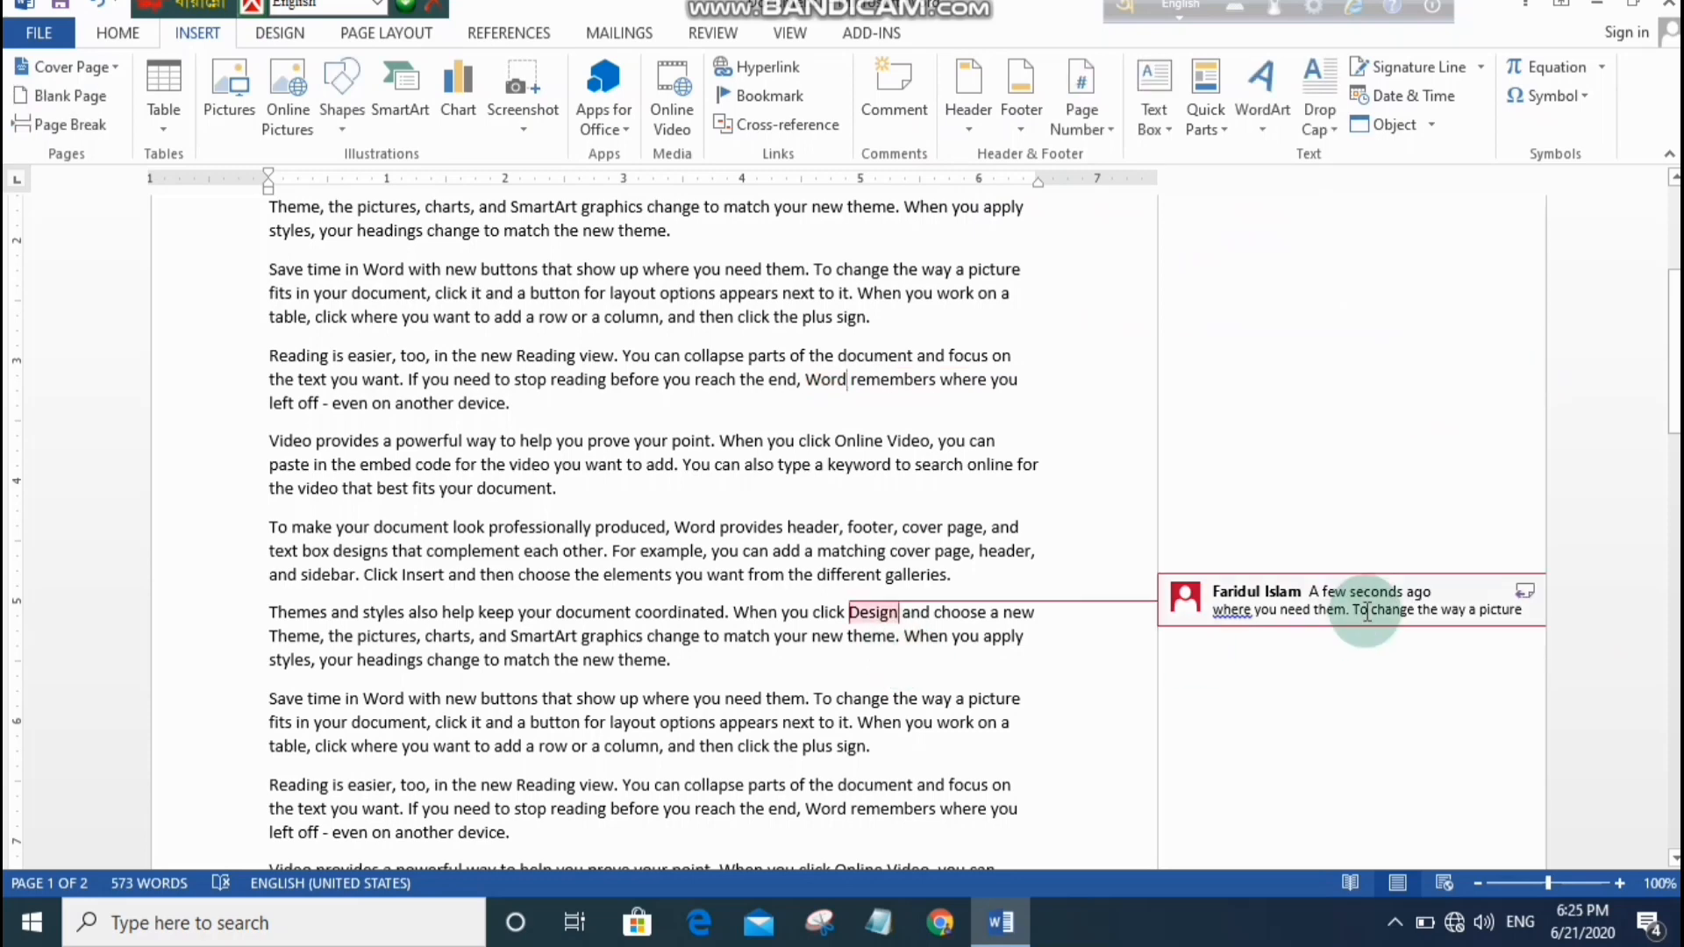
right_click(1218, 589)
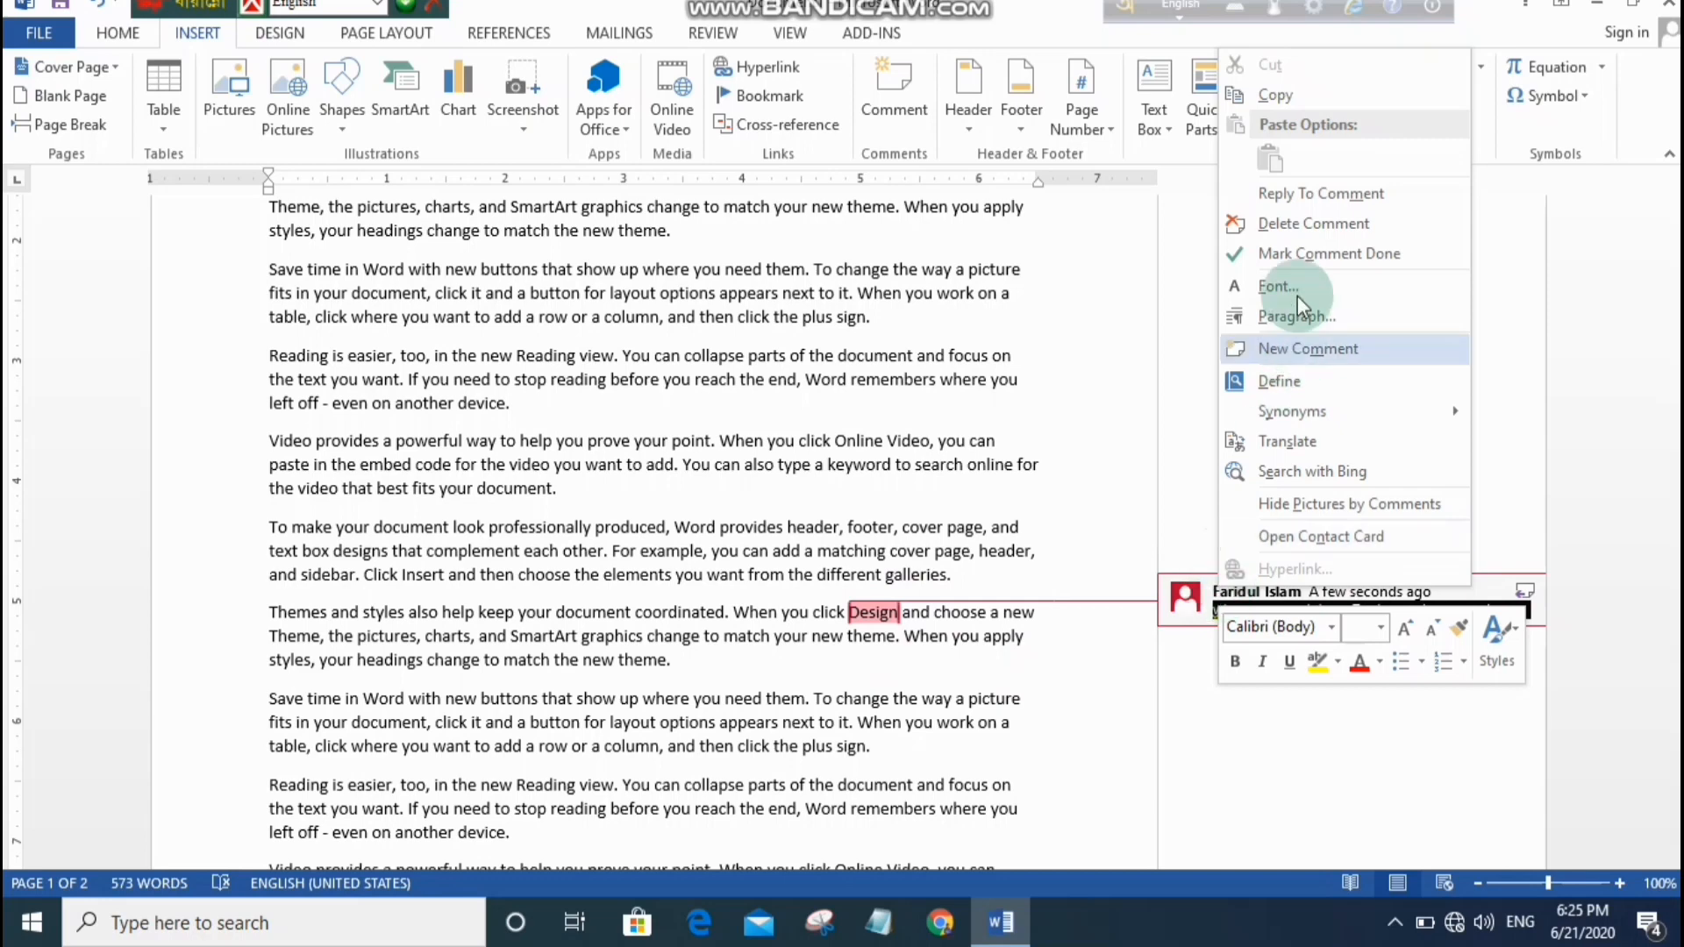
click(1273, 227)
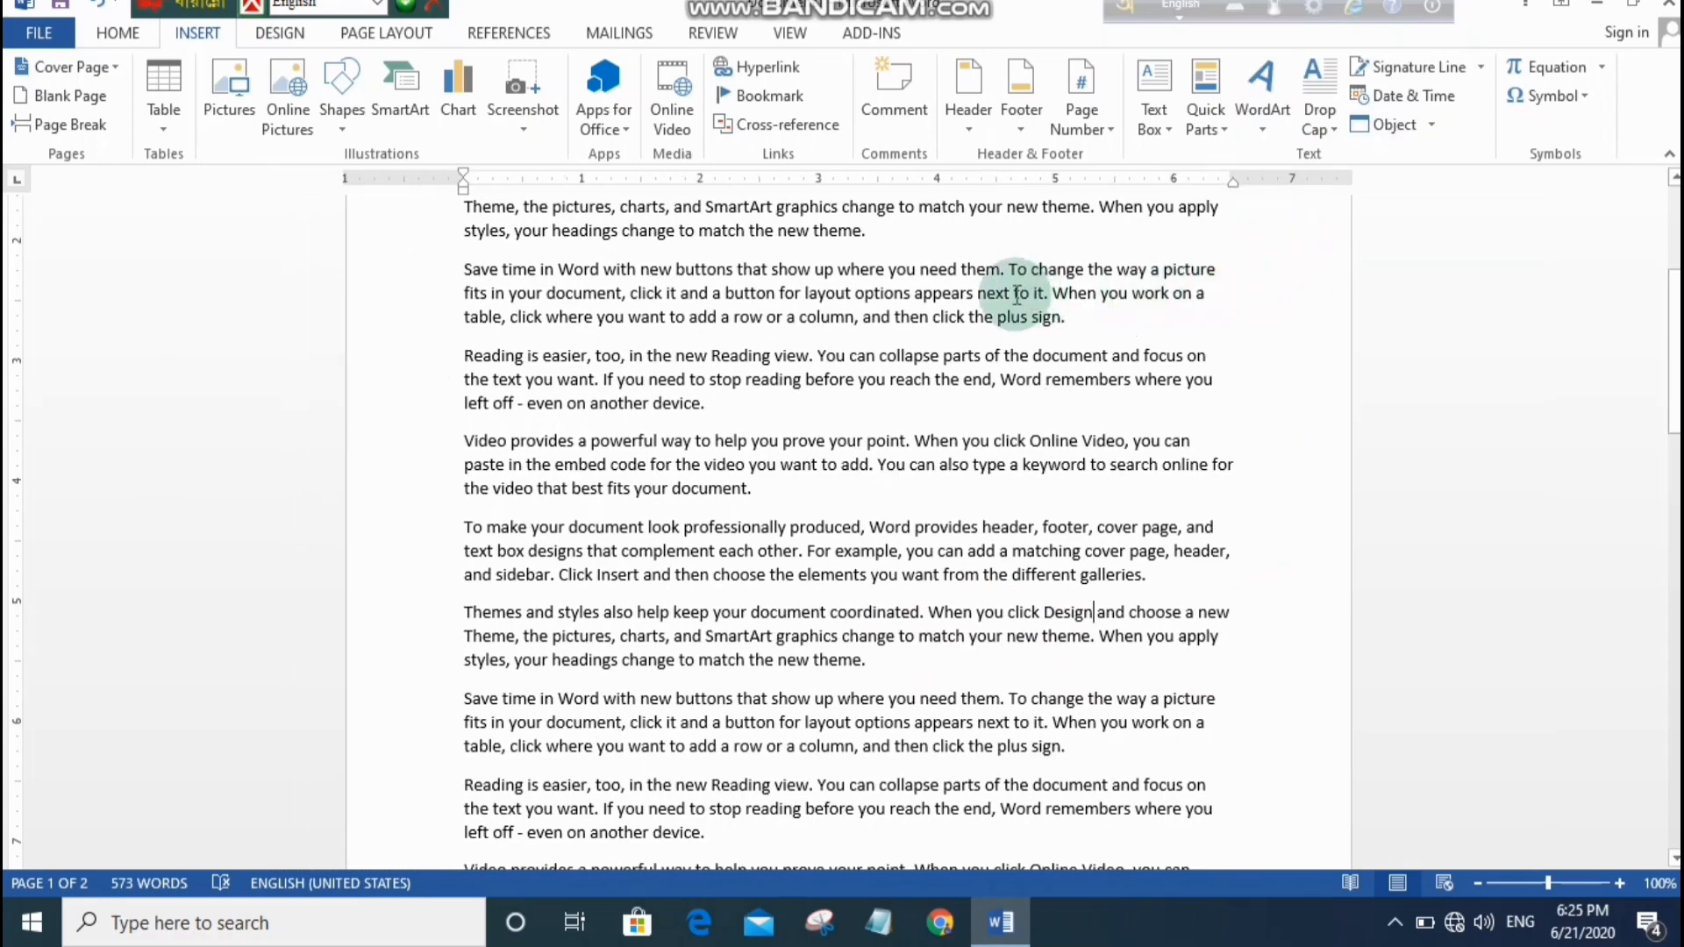
Add an empty comment to "Design" and delete it again.
click(902, 86)
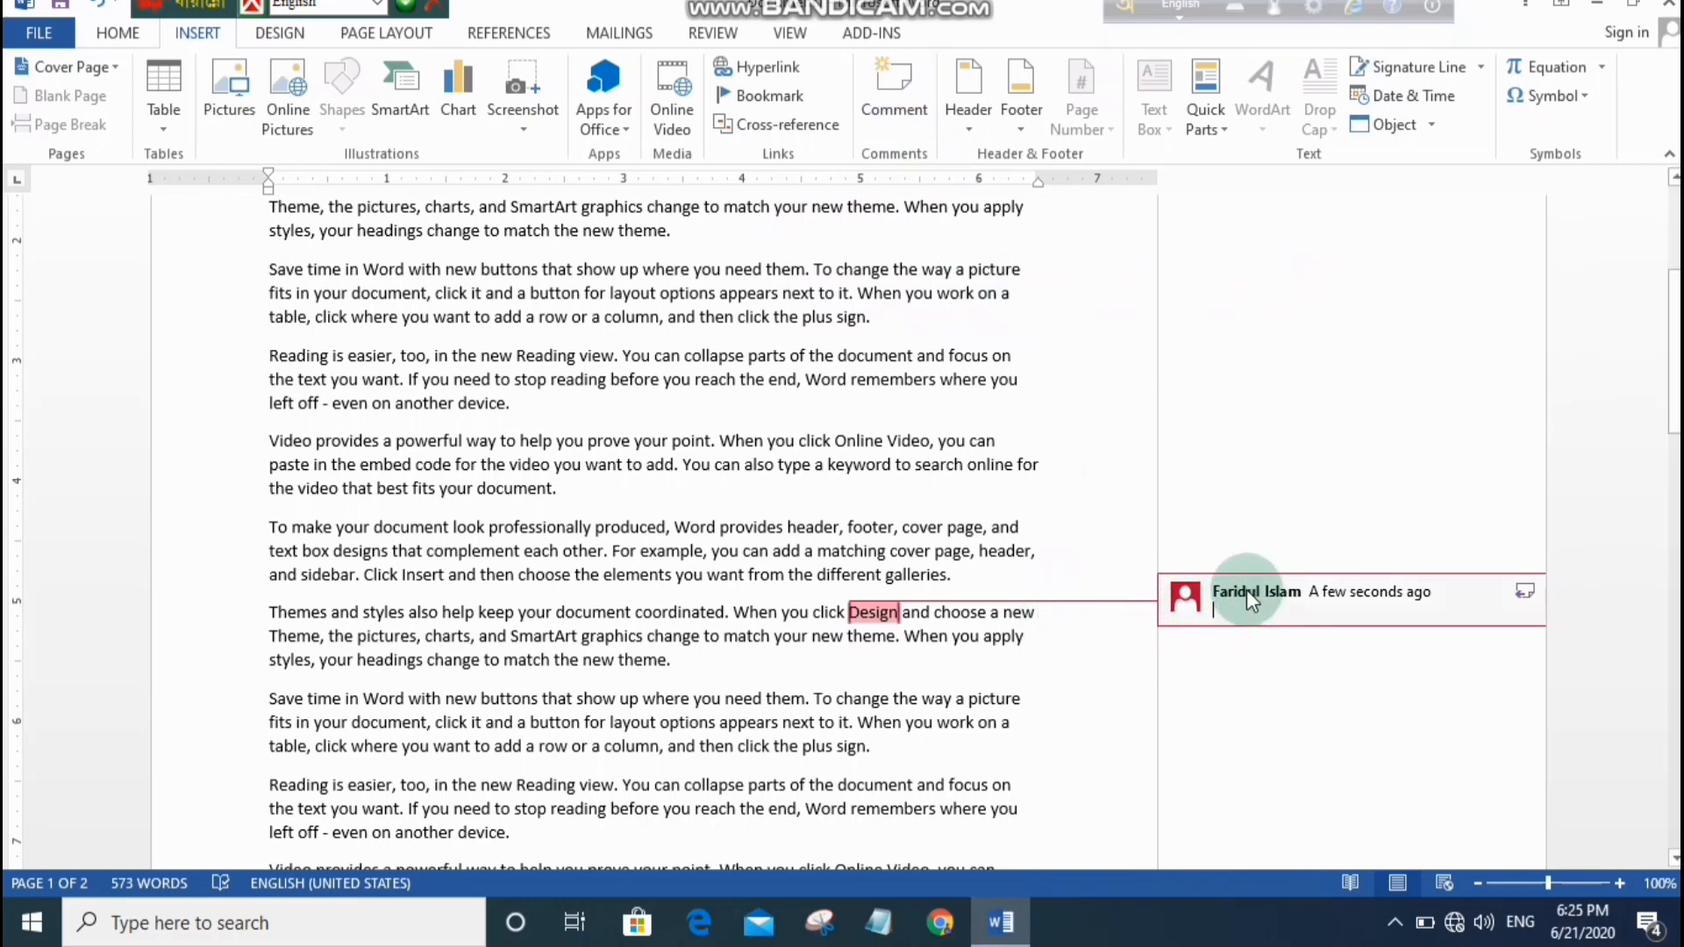
right_click(1245, 590)
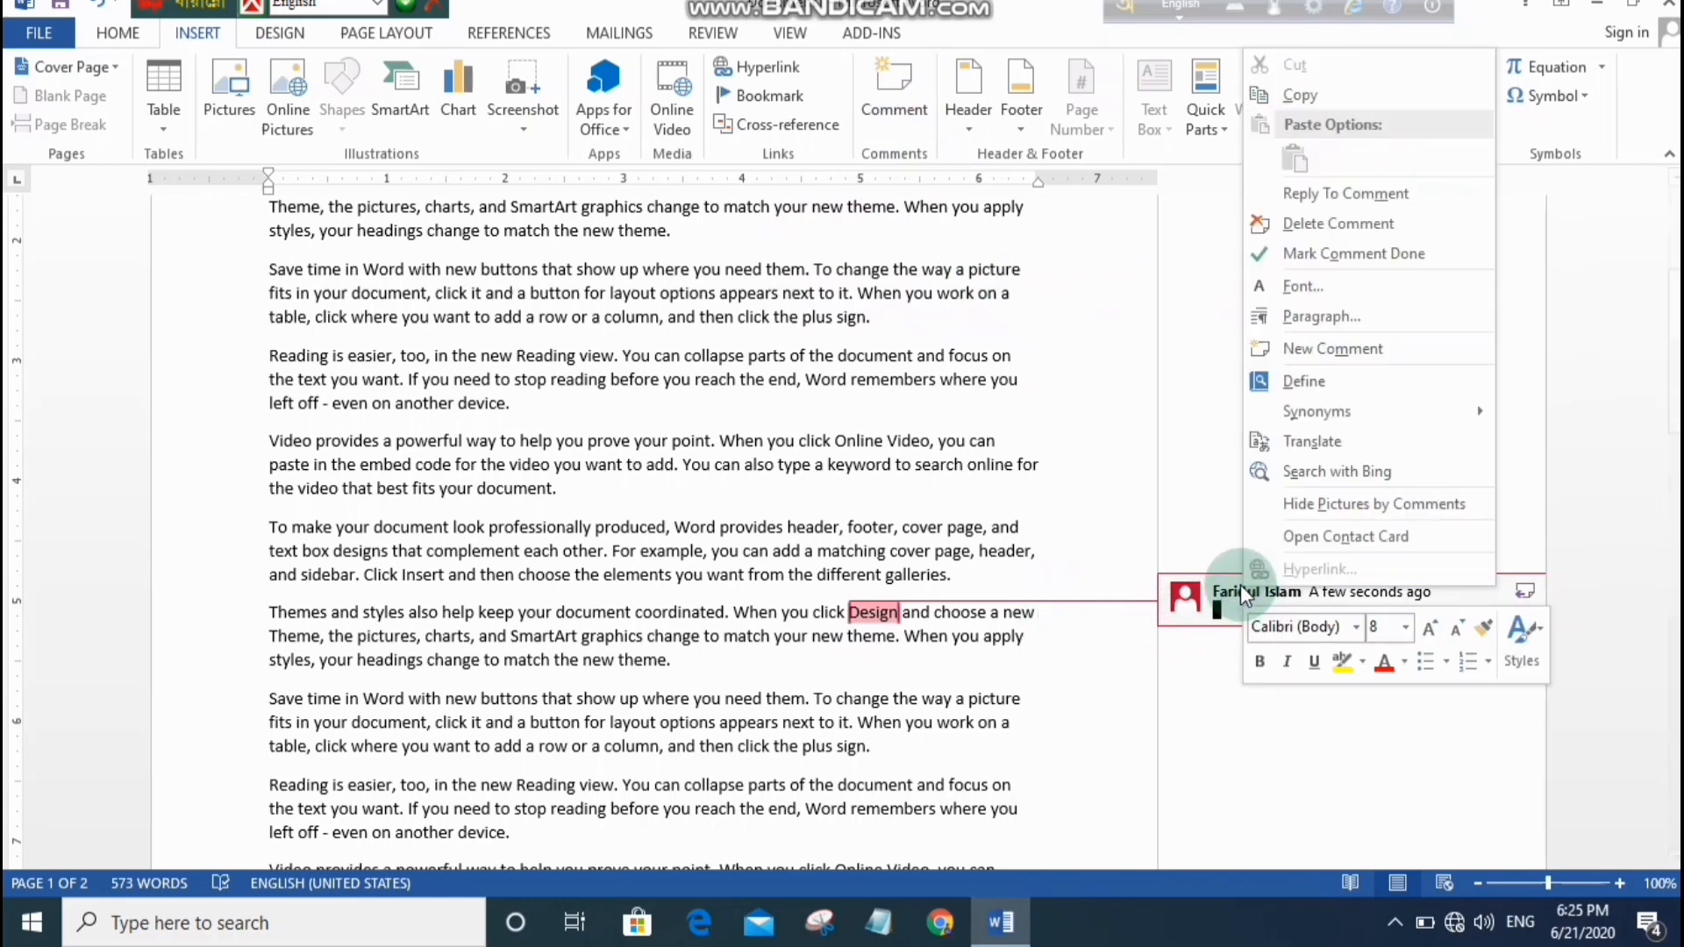
click(1298, 225)
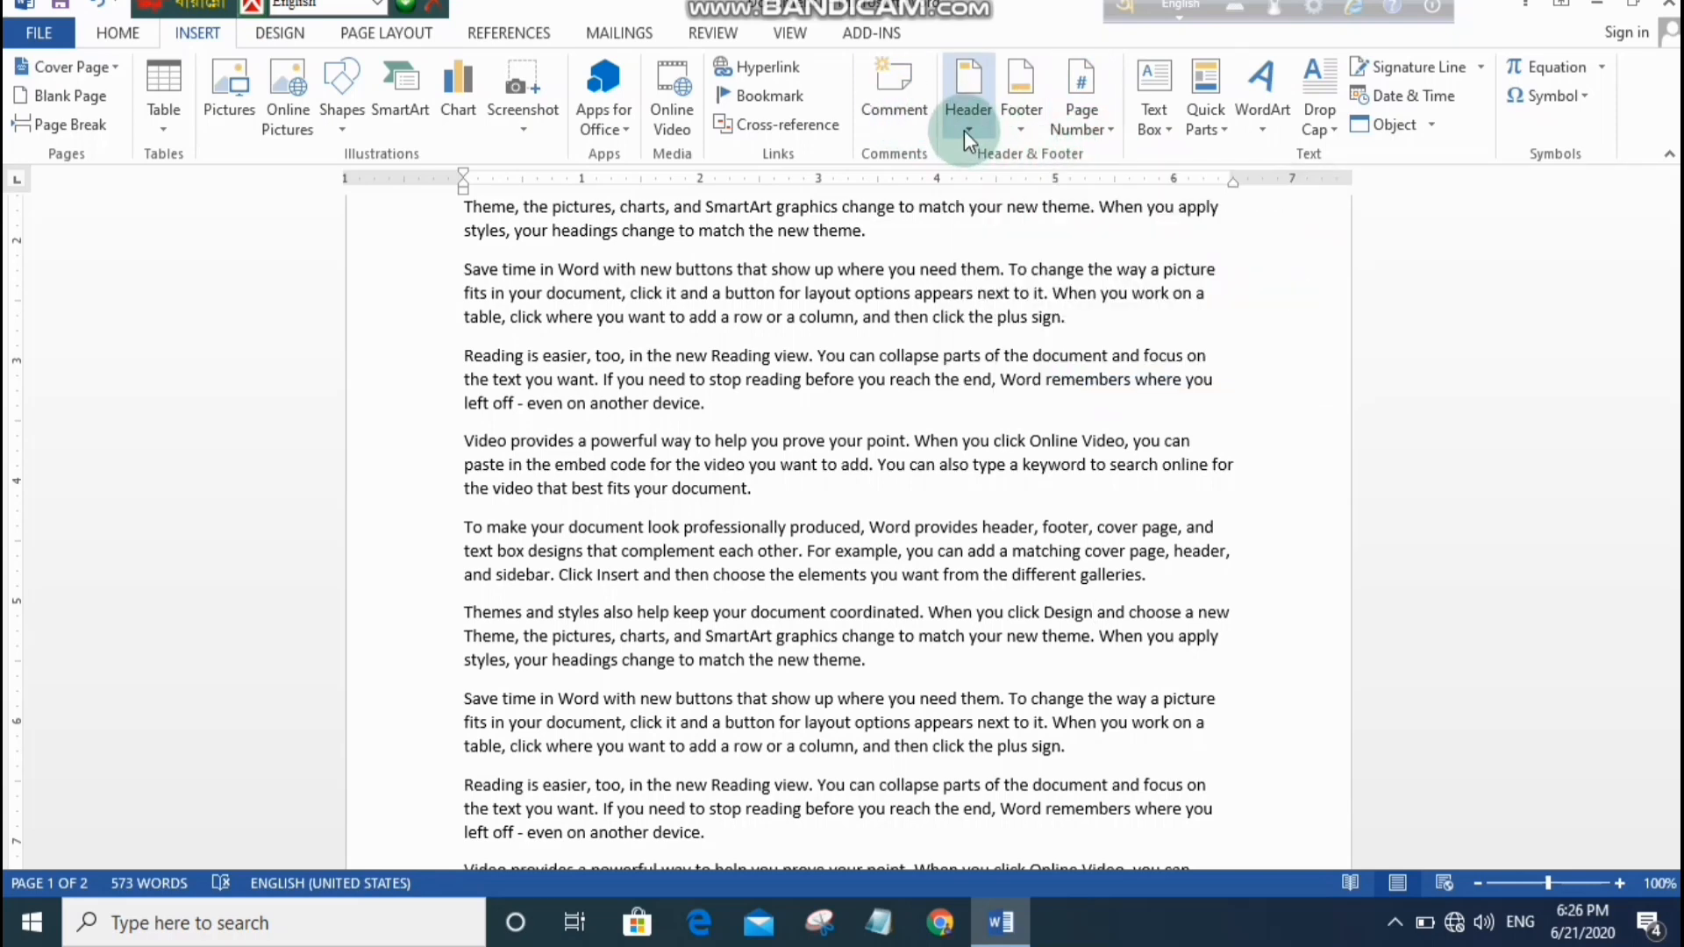
Insert the built-in Banded header and check its title bar on both pages.
scroll(1114, 395, up, 4)
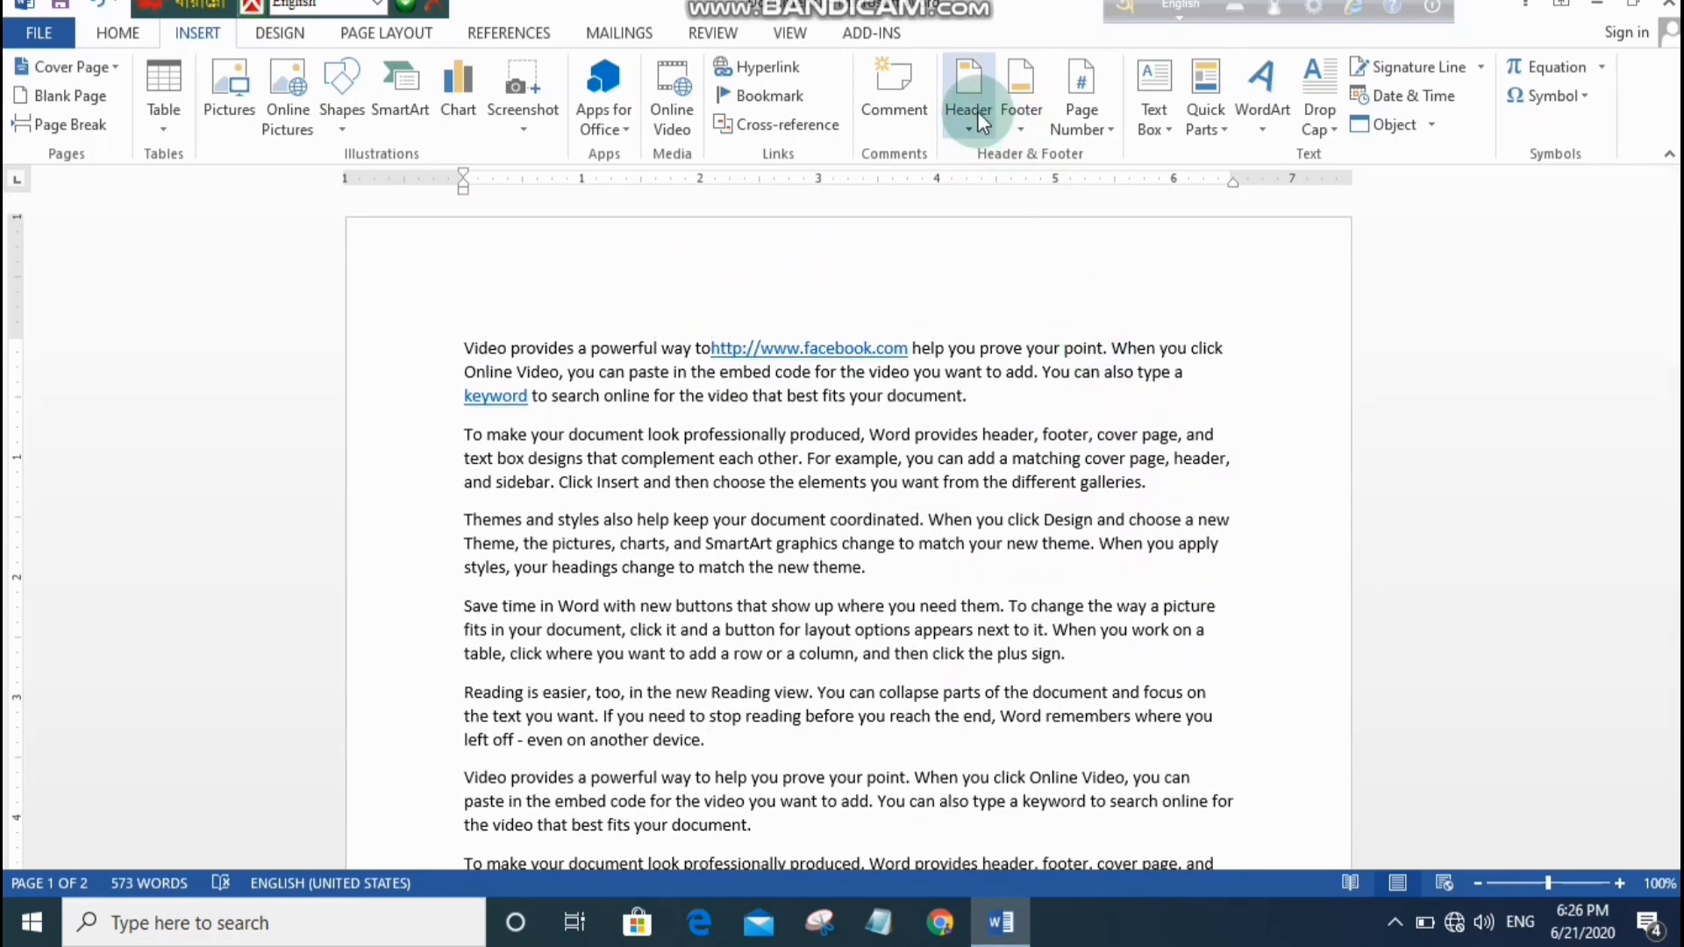
click(977, 112)
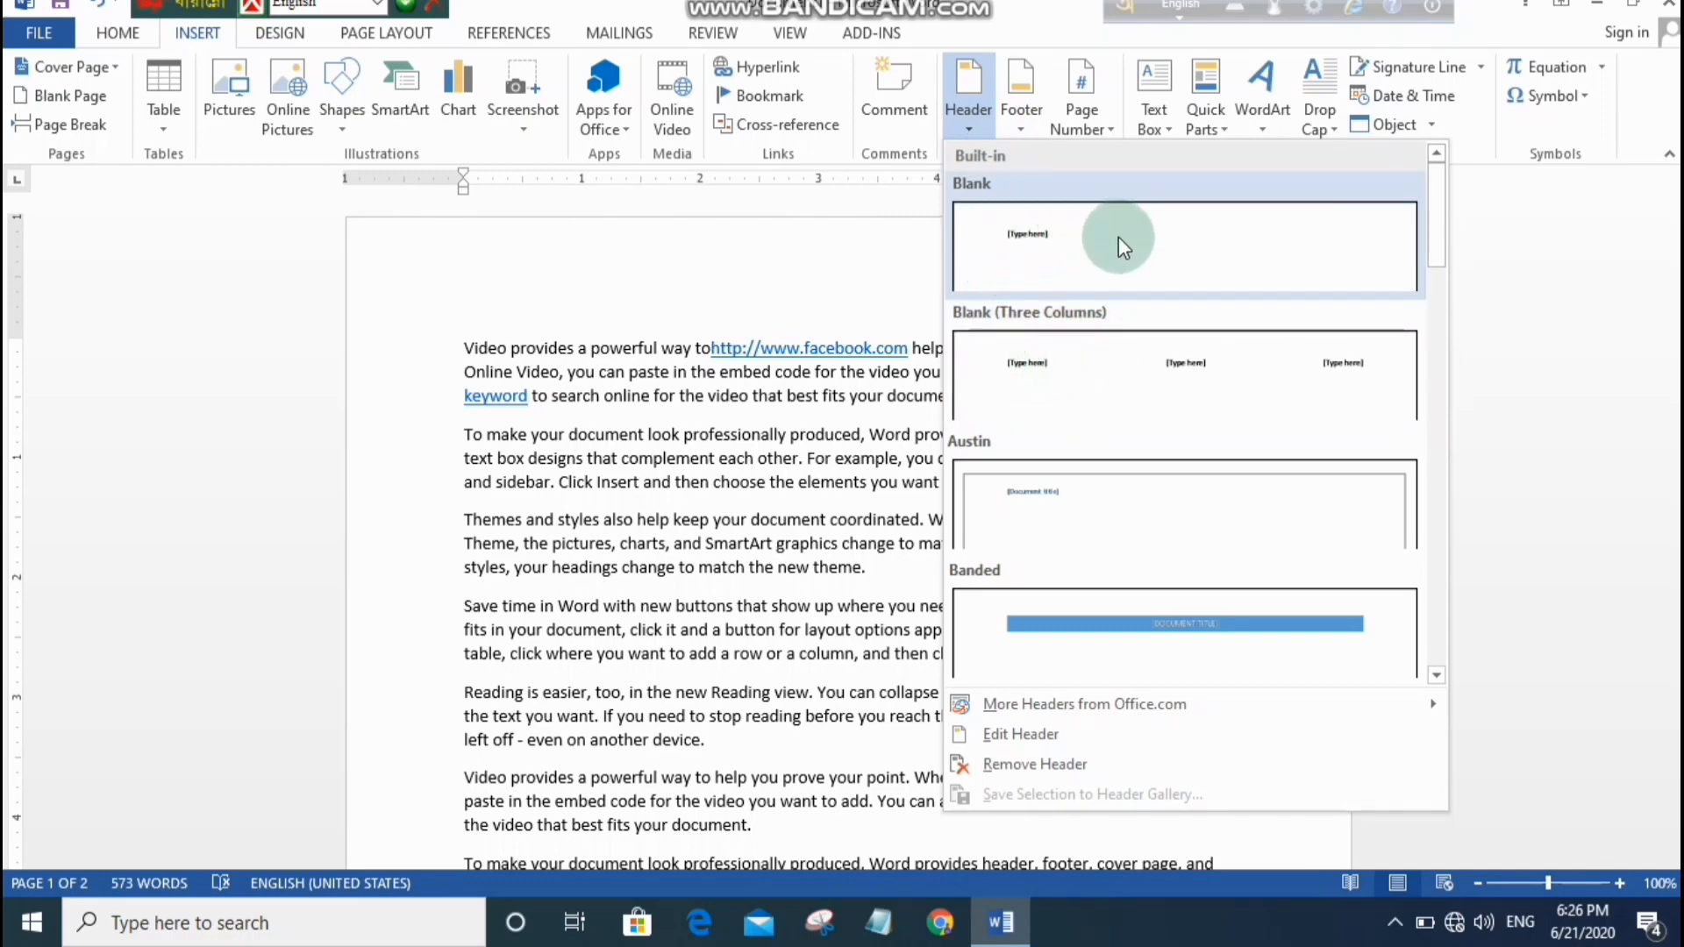
scroll(1070, 457, down, 3)
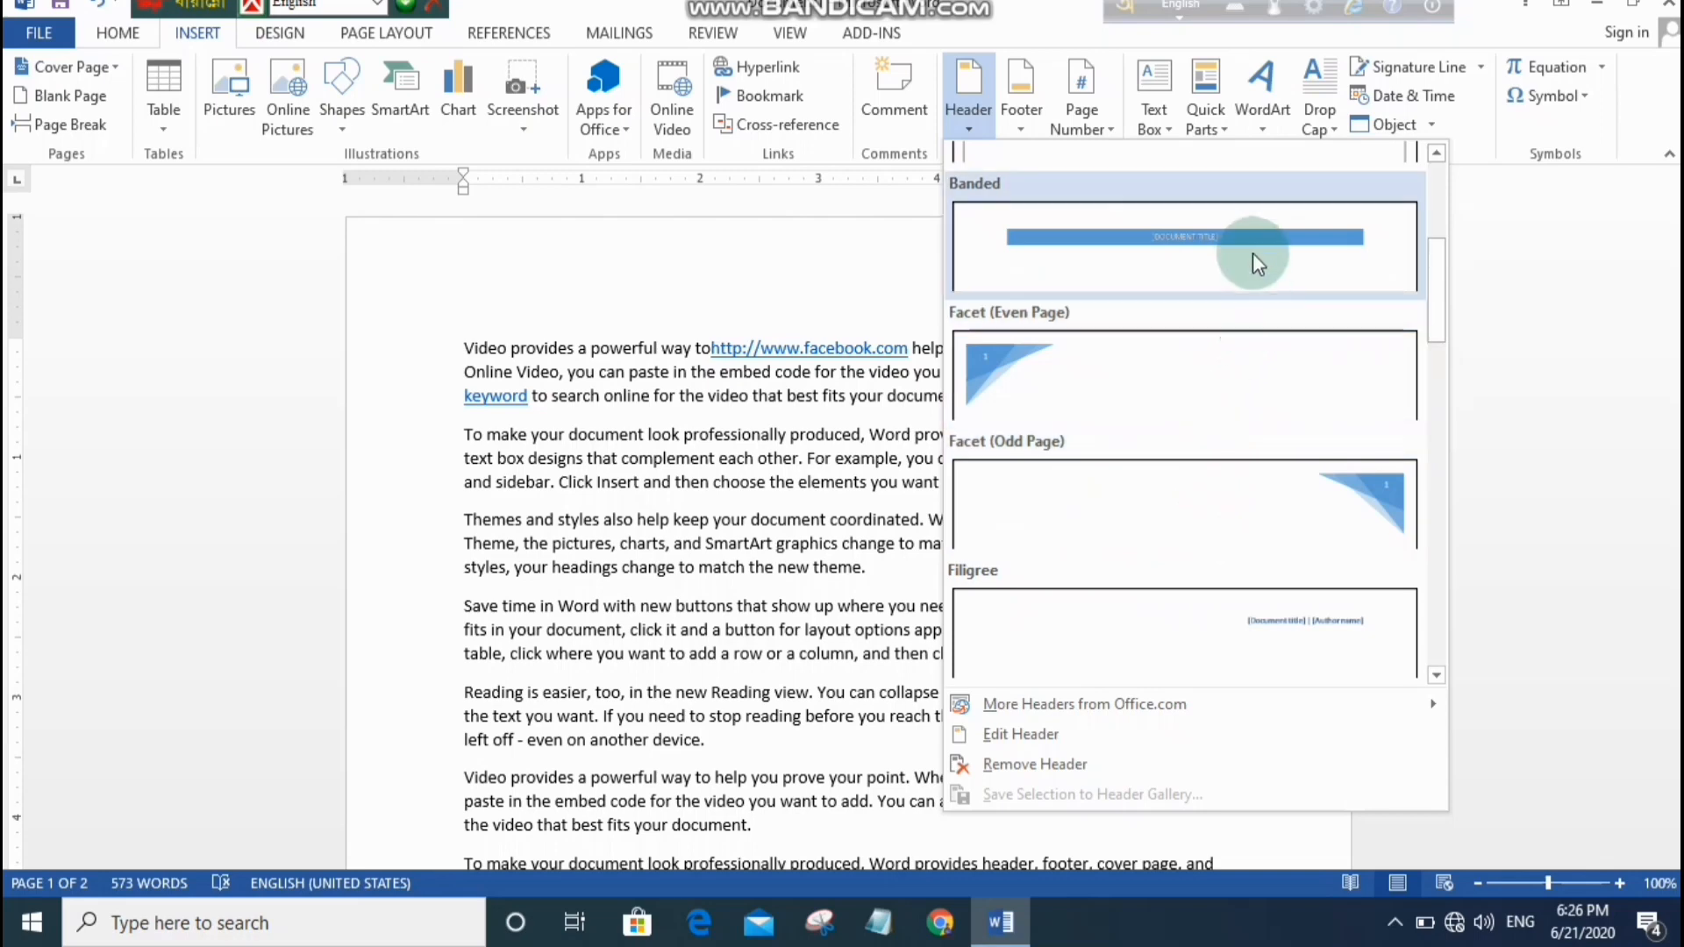
click(1172, 245)
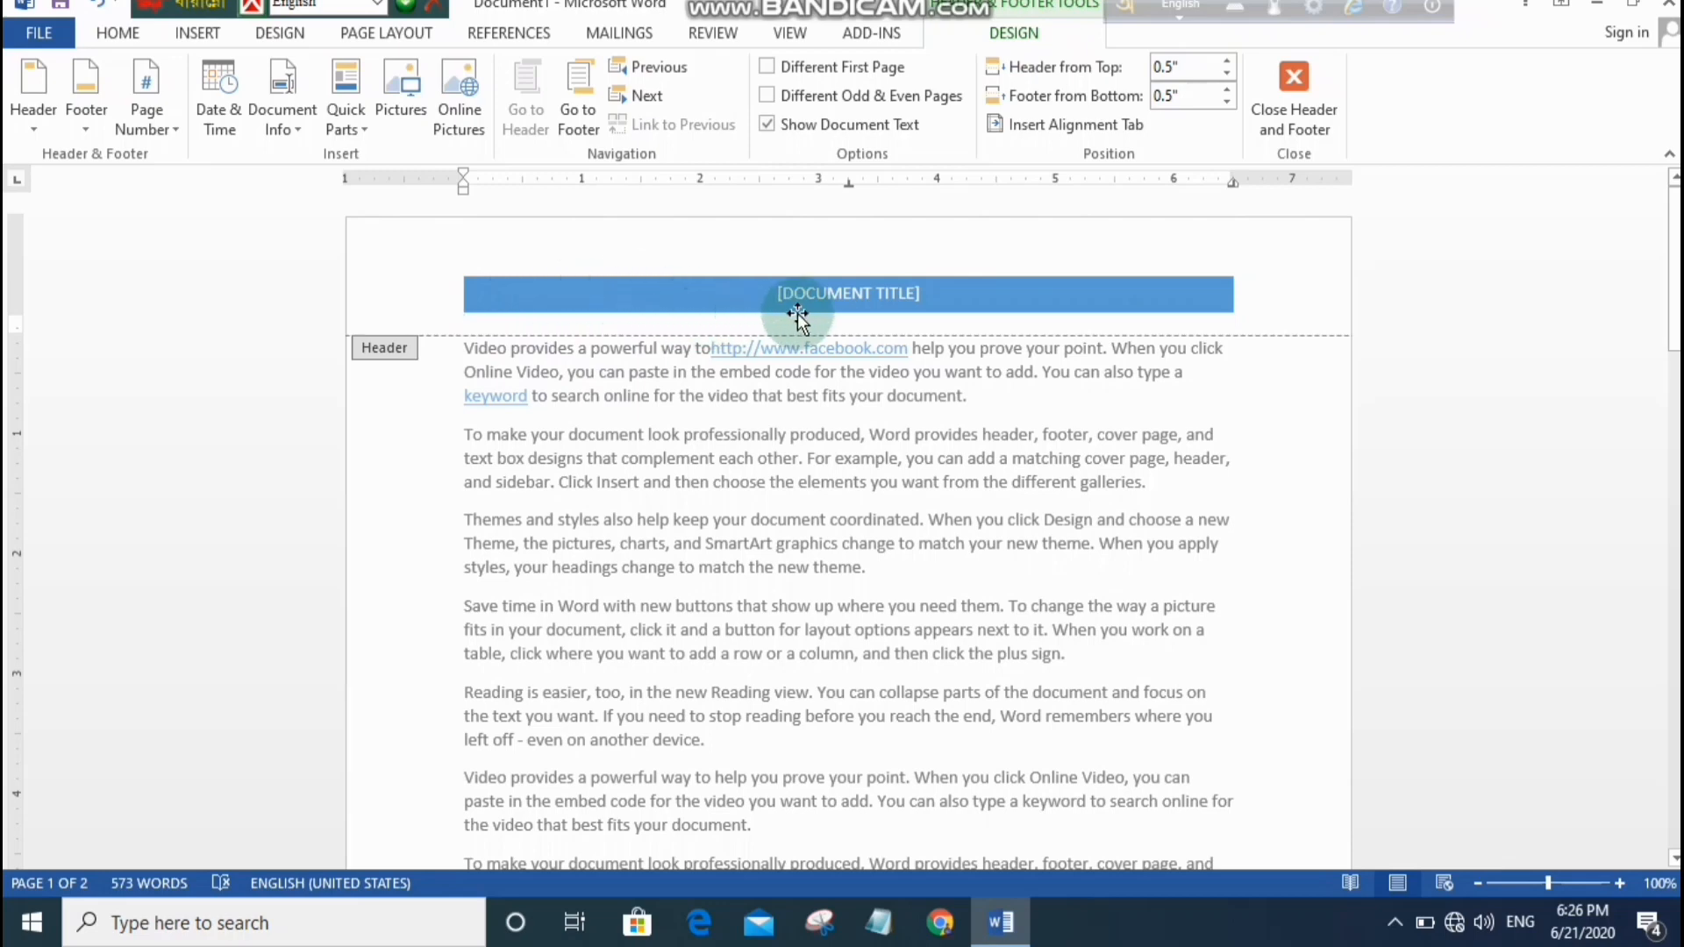
click(850, 292)
scroll(612, 384, down, 7)
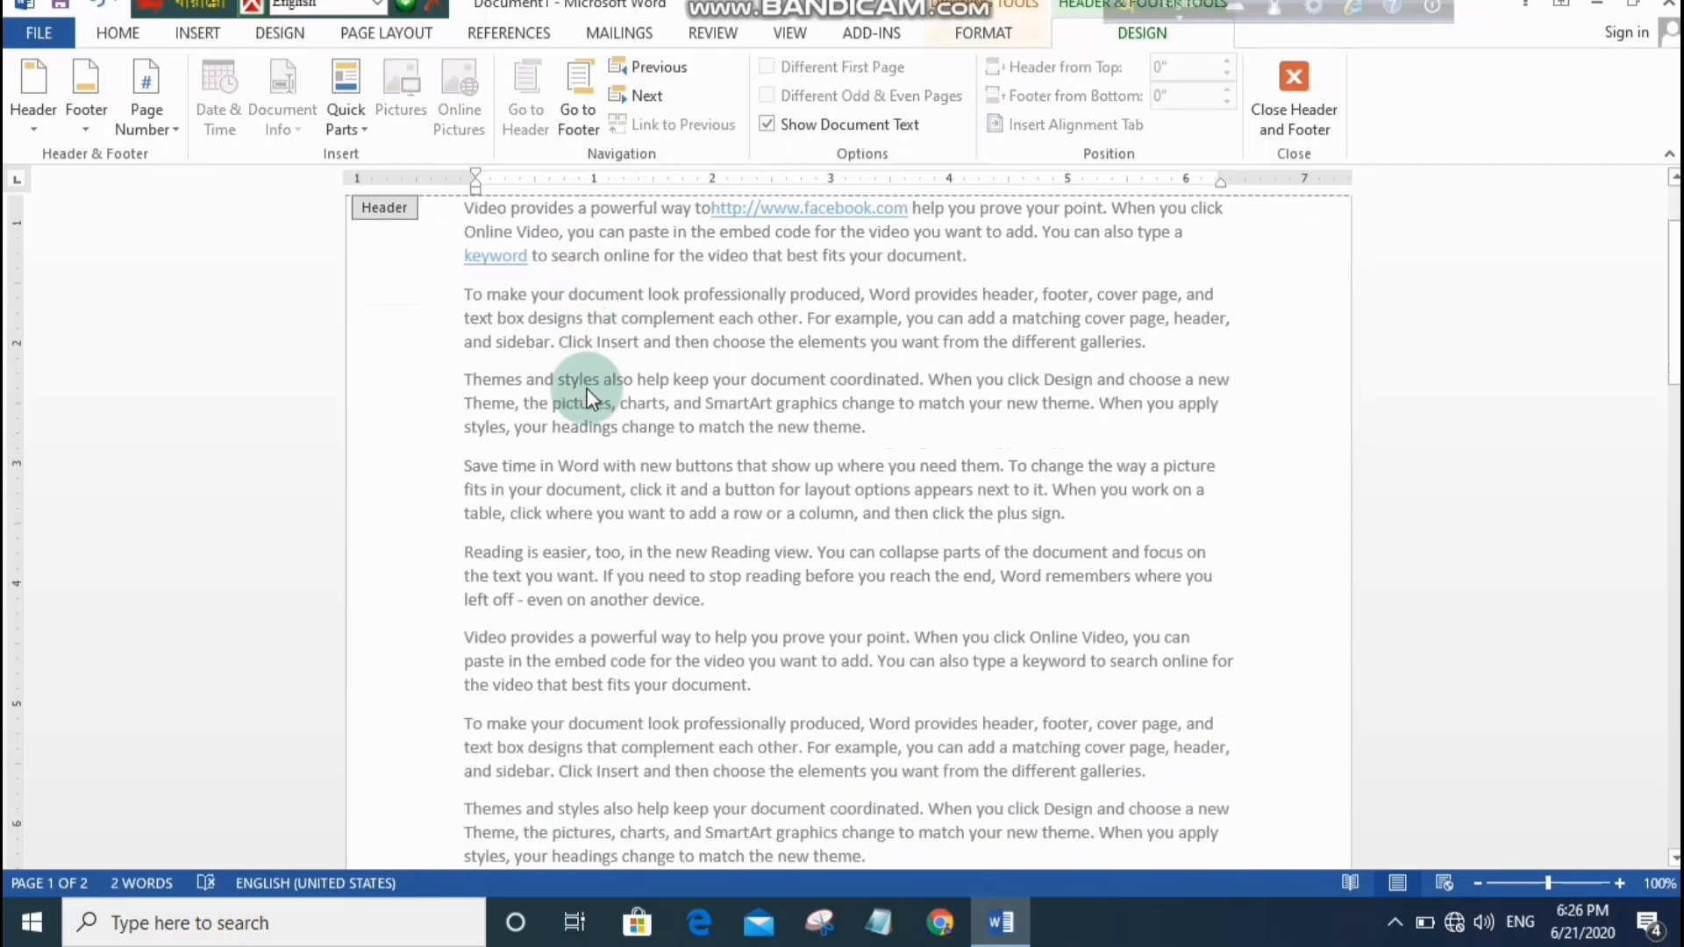
scroll(600, 412, down, 7)
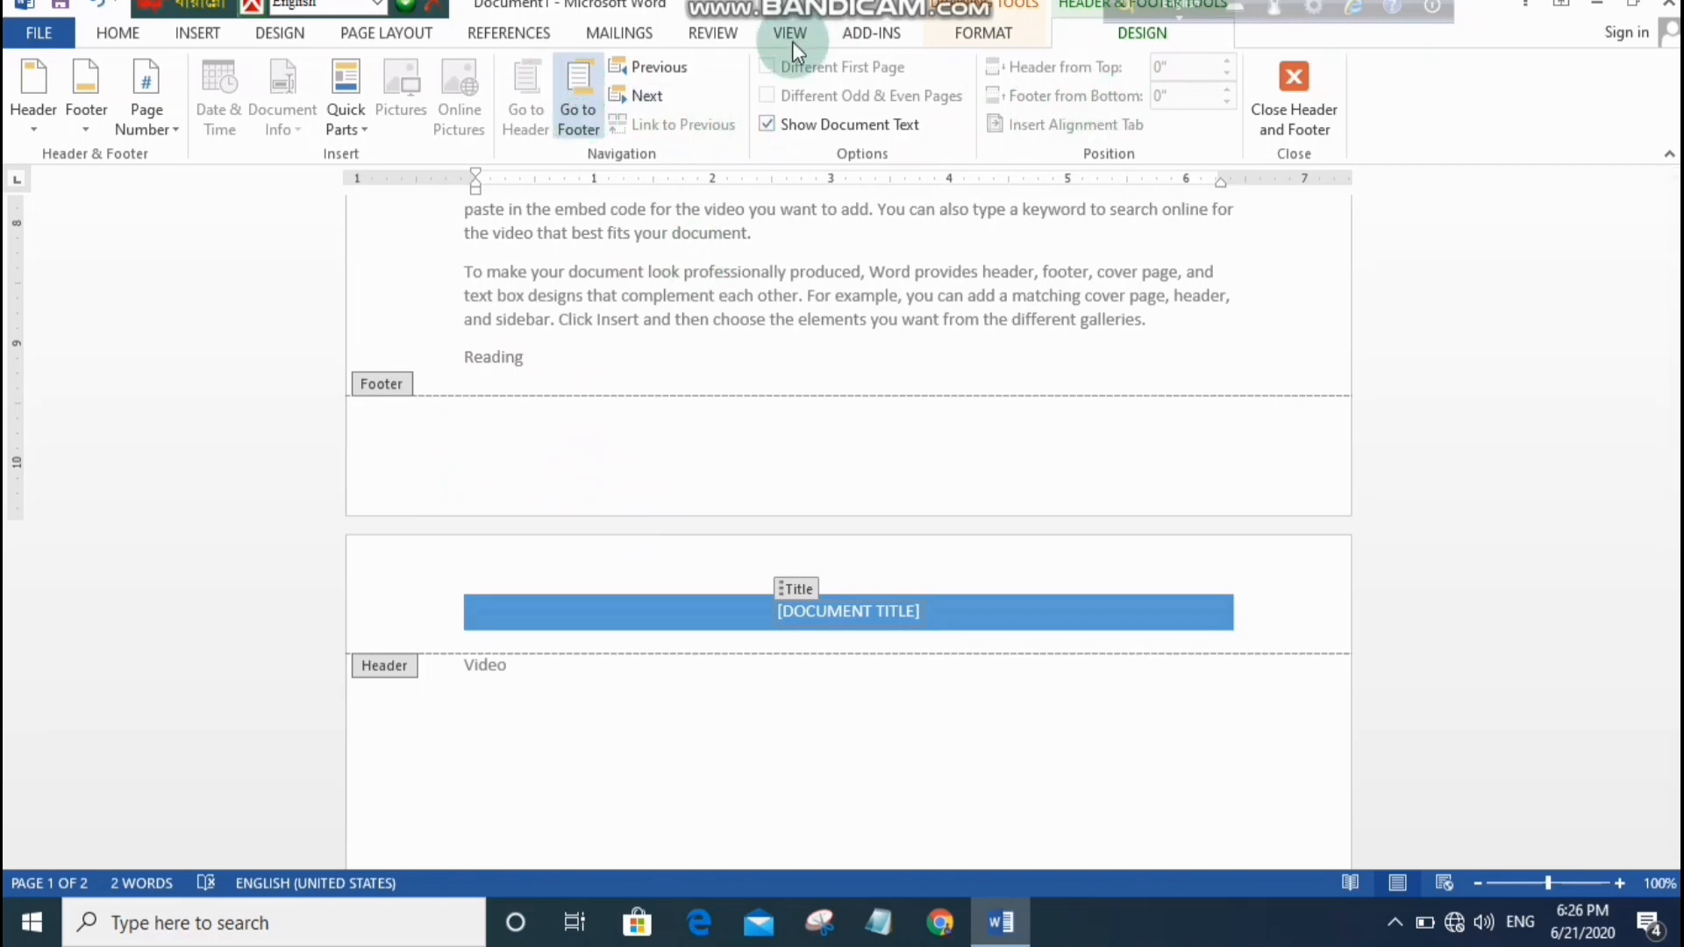
Insert the built-in Blank footer, return to the body text and review the header and footer on the pages.
scroll(788, 44, up, 10)
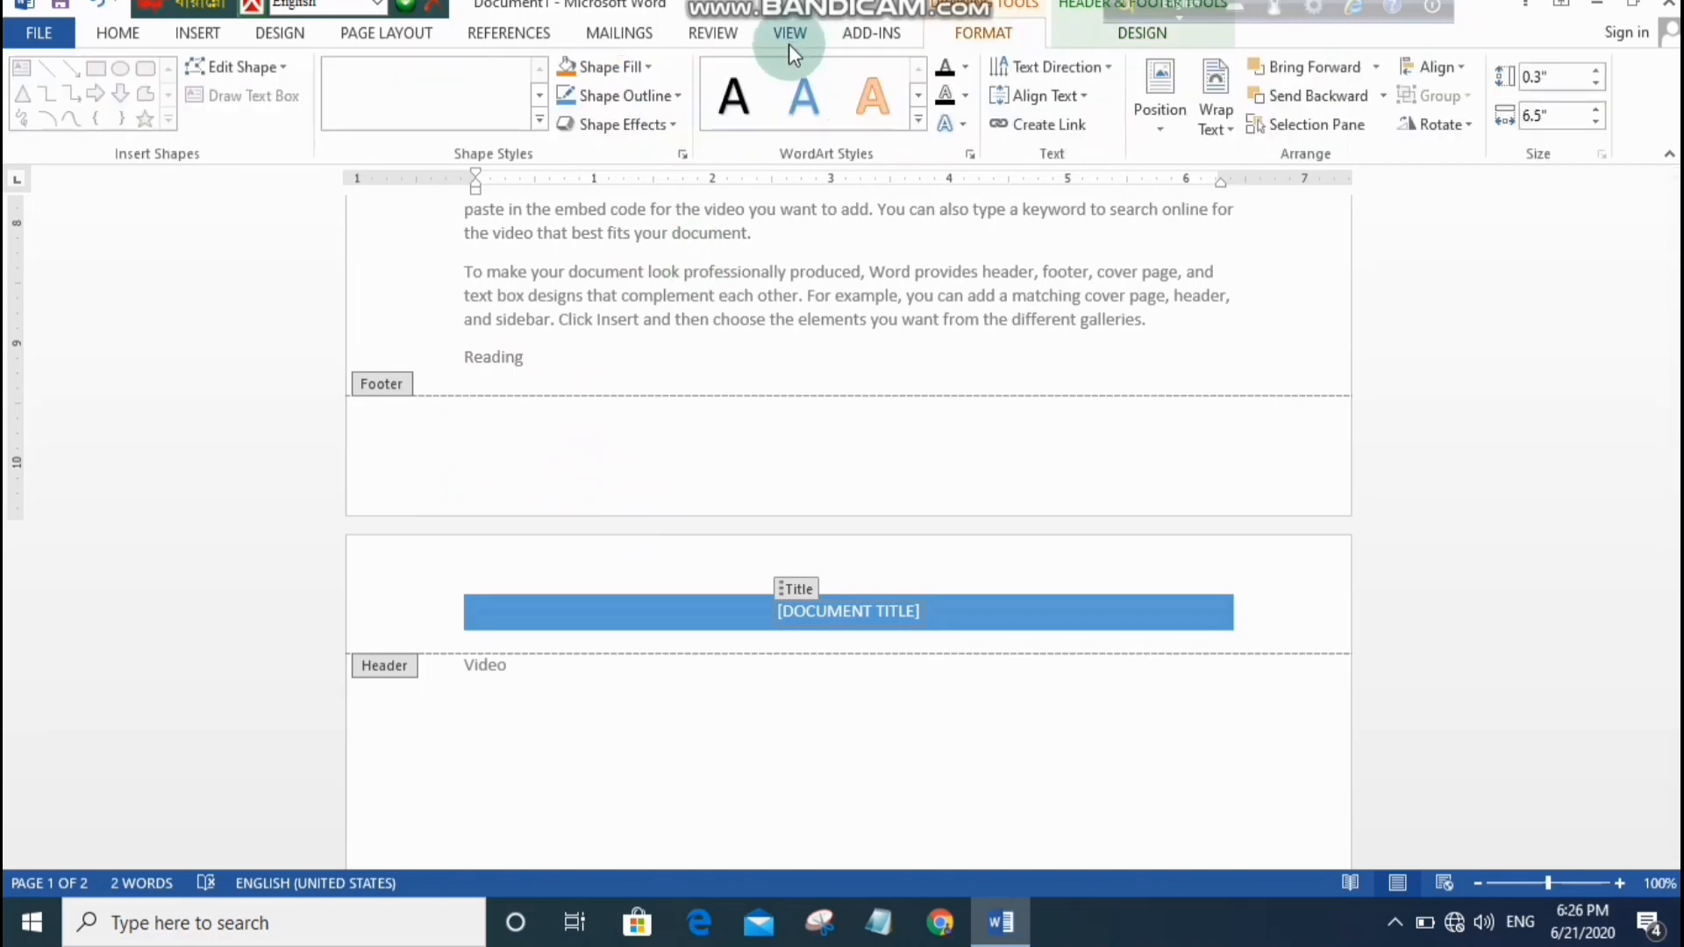
click(218, 30)
click(1041, 114)
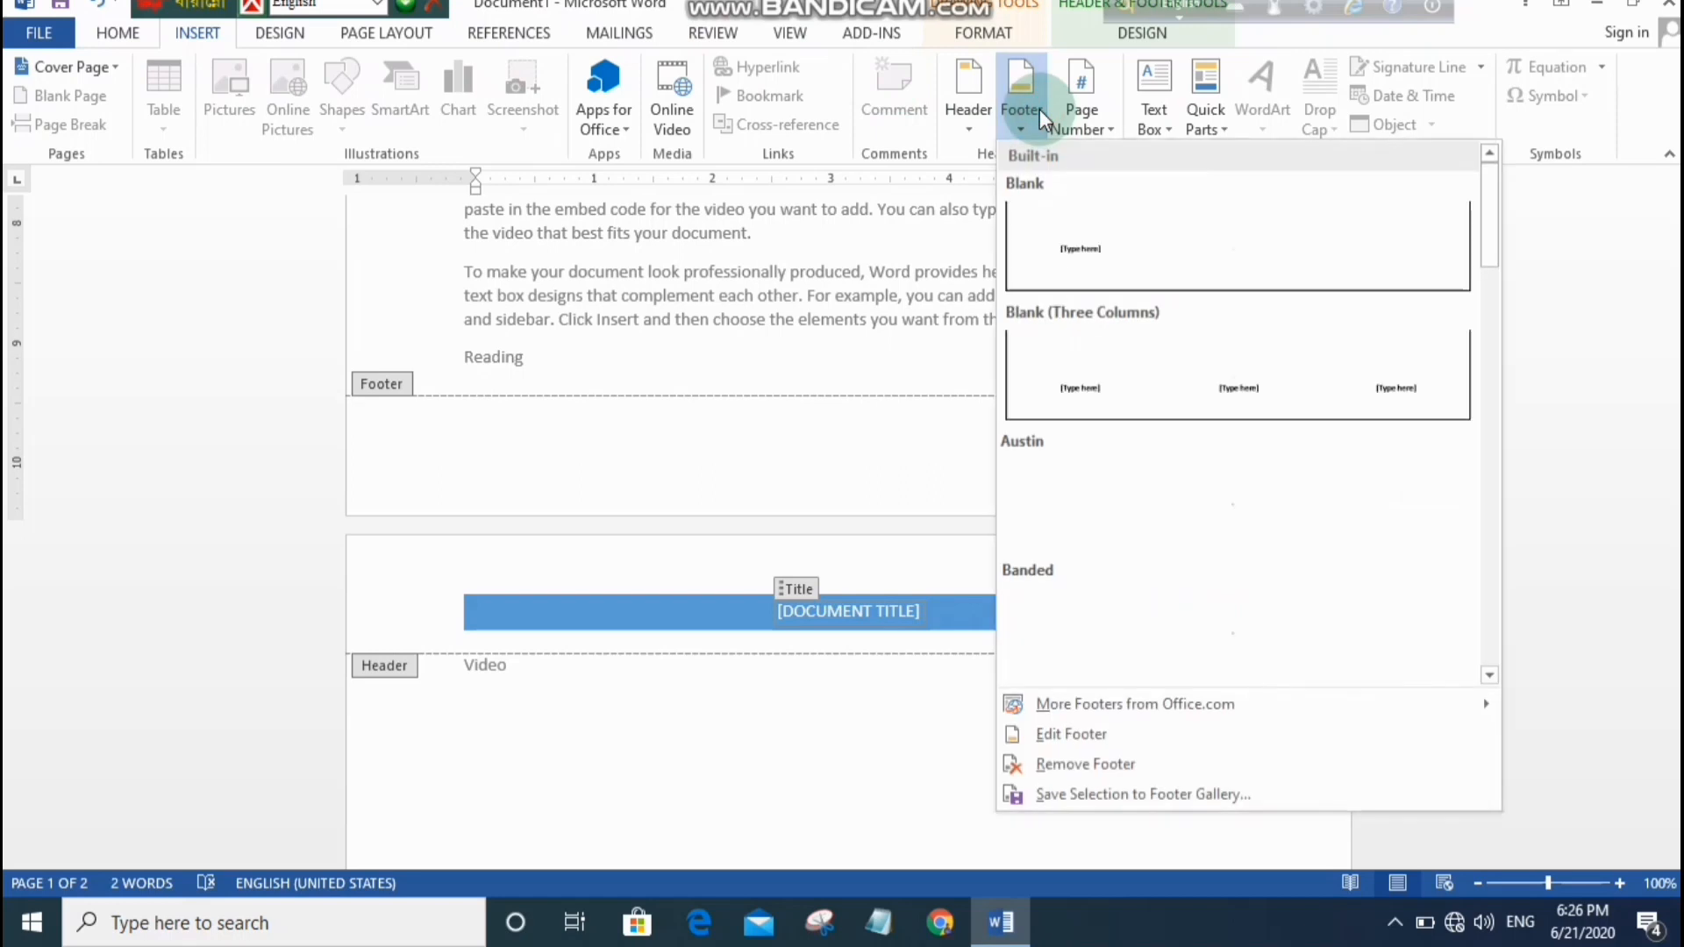
click(1129, 244)
double_click(1122, 247)
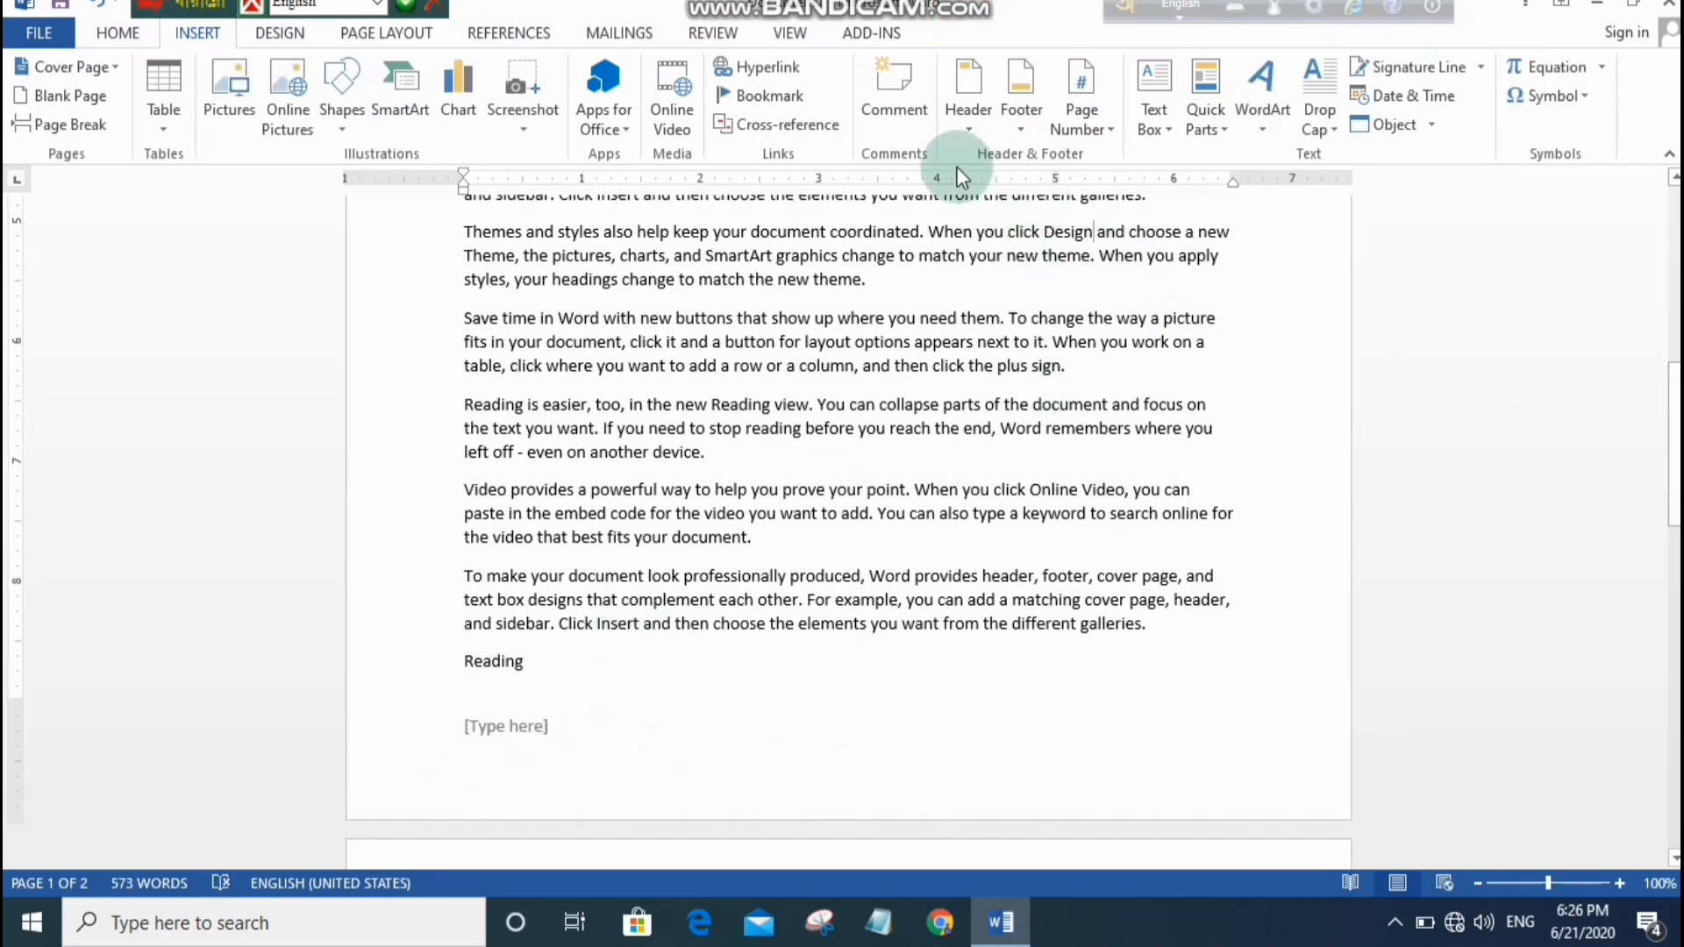
scroll(708, 311, up, 10)
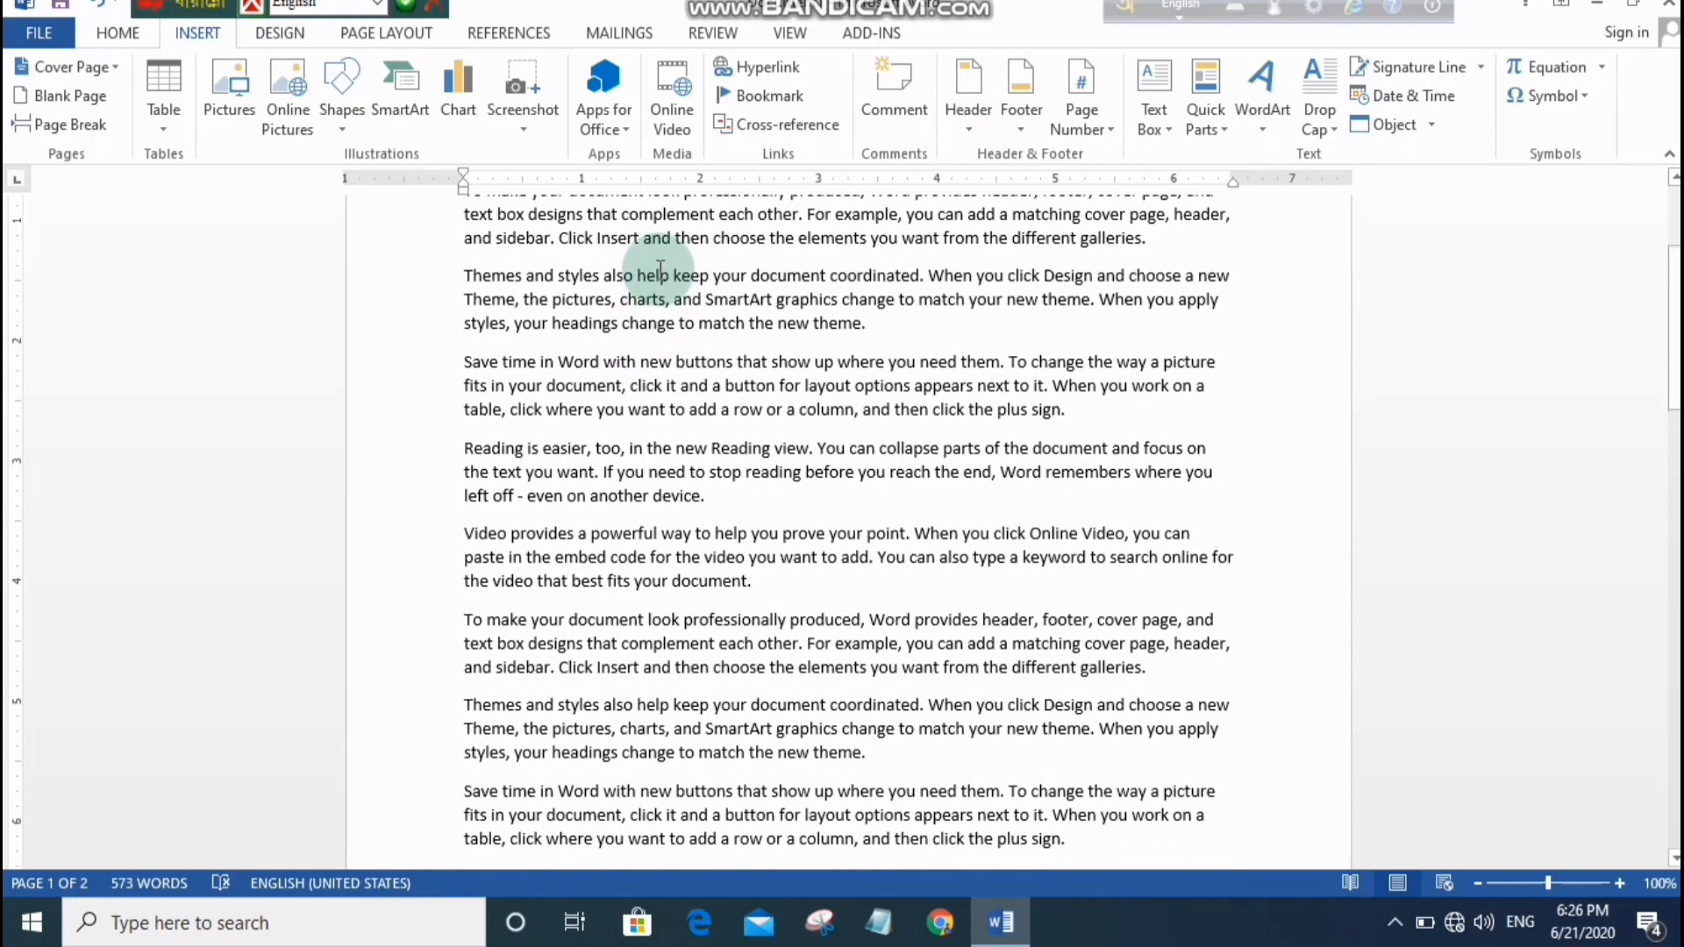
scroll(659, 316, down, 5)
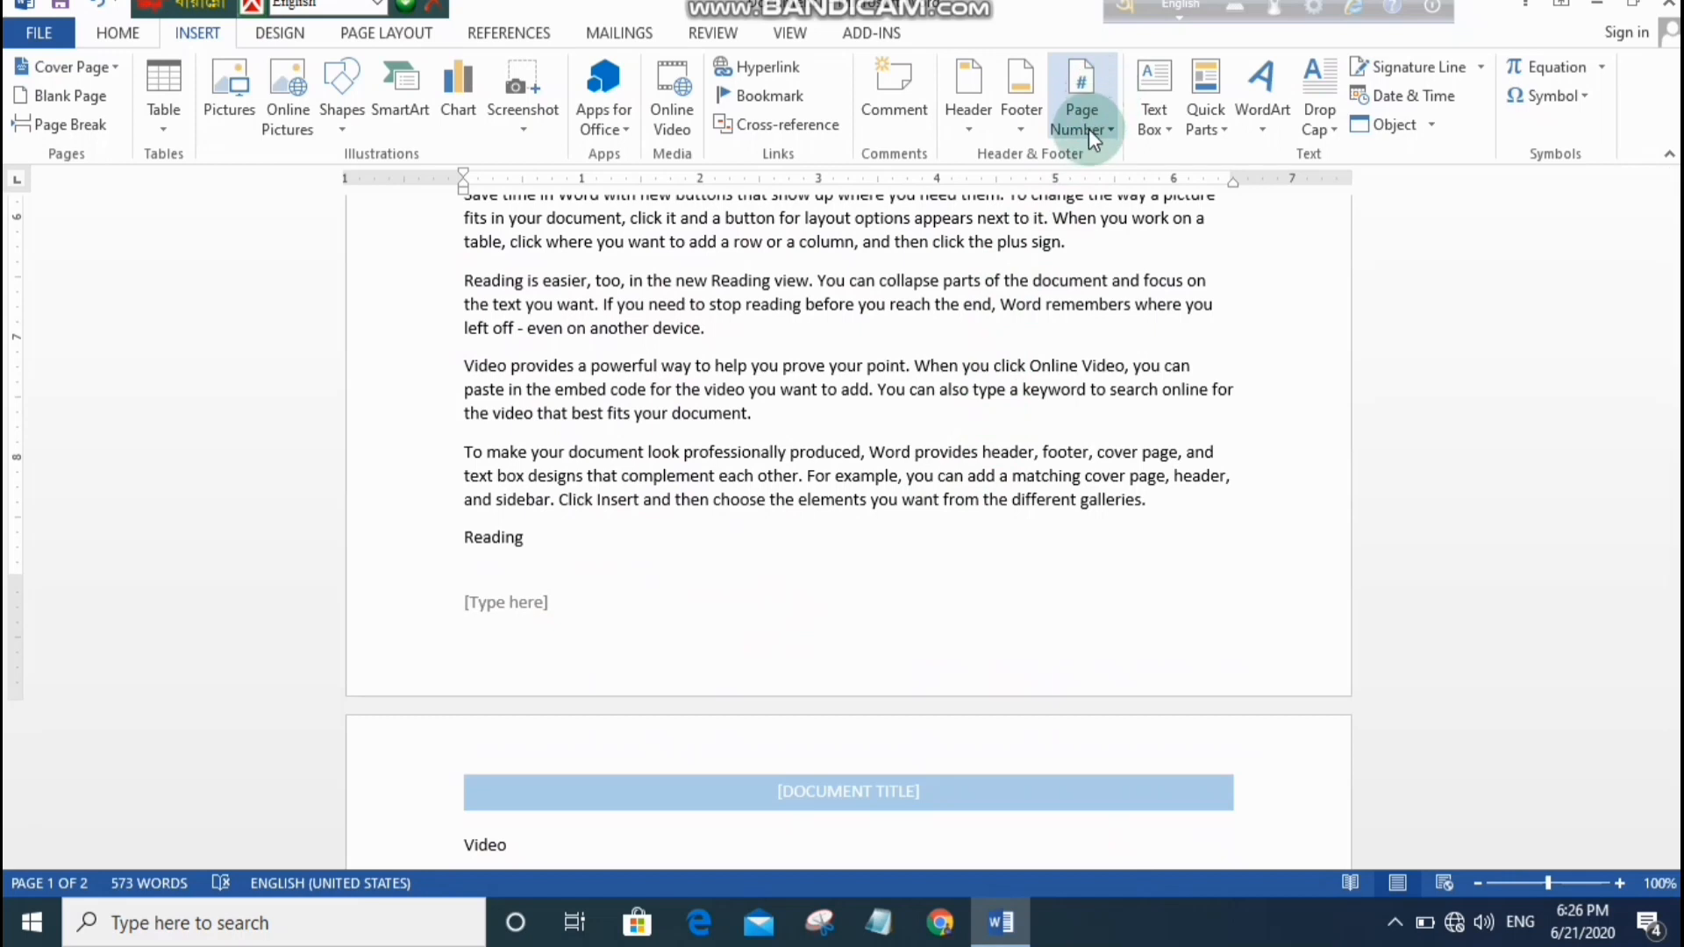
Insert a Plain Number 3 page number at the top of the page and check the numbering on both pages.
scroll(1097, 128, up, 1)
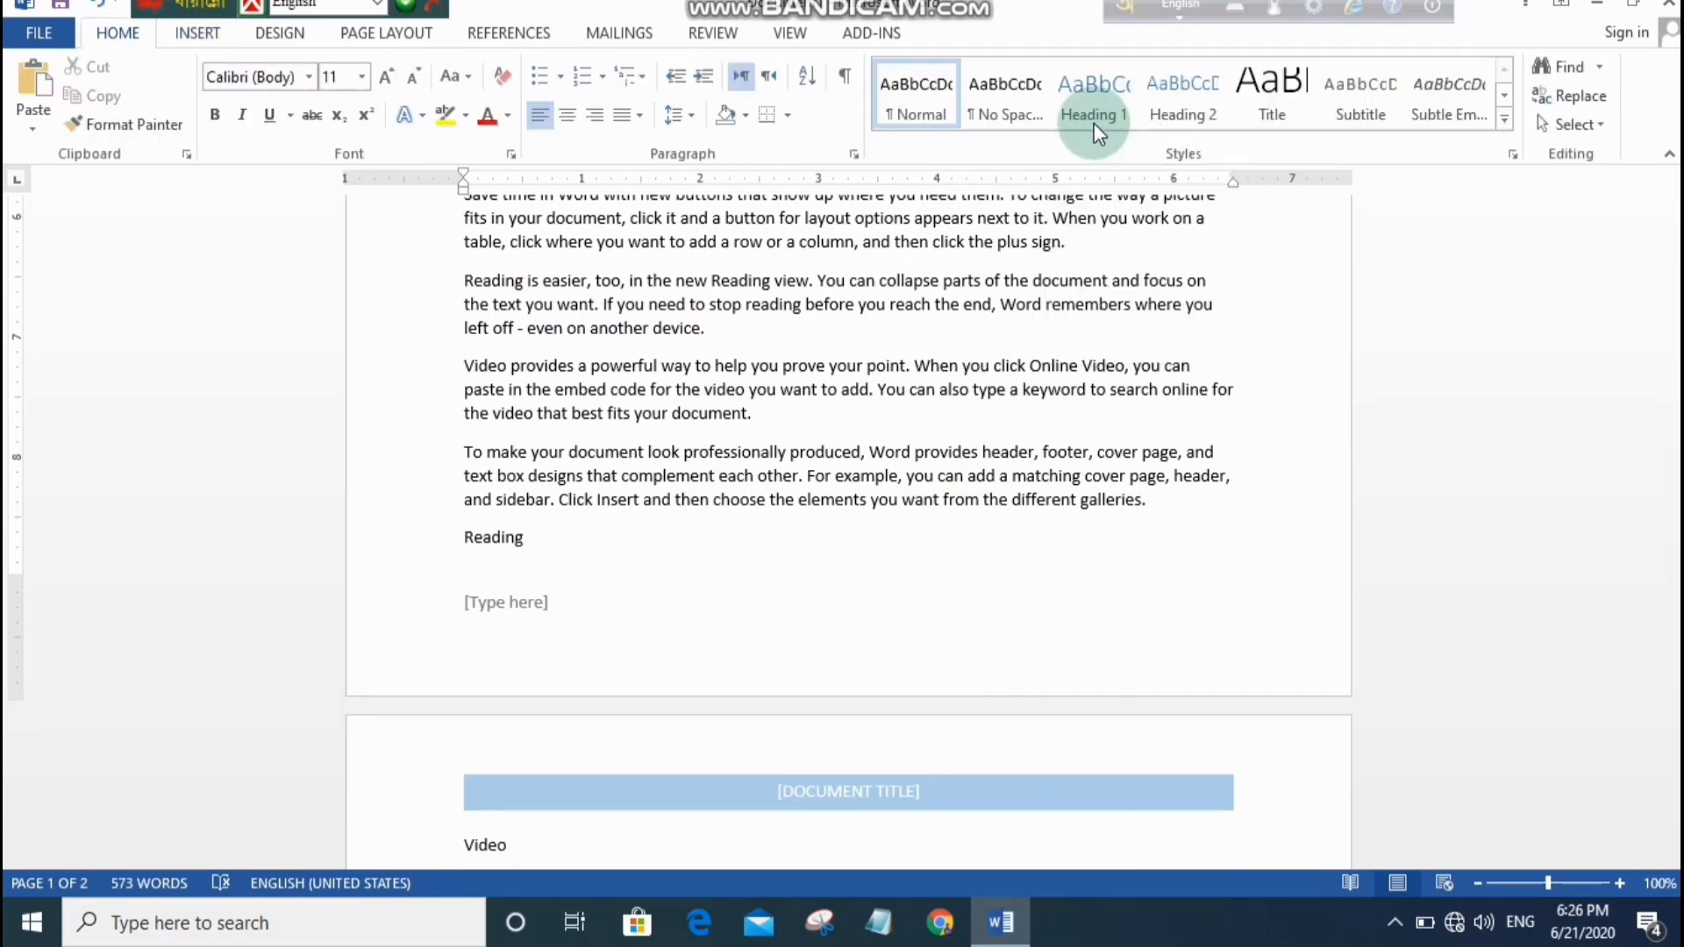
click(199, 34)
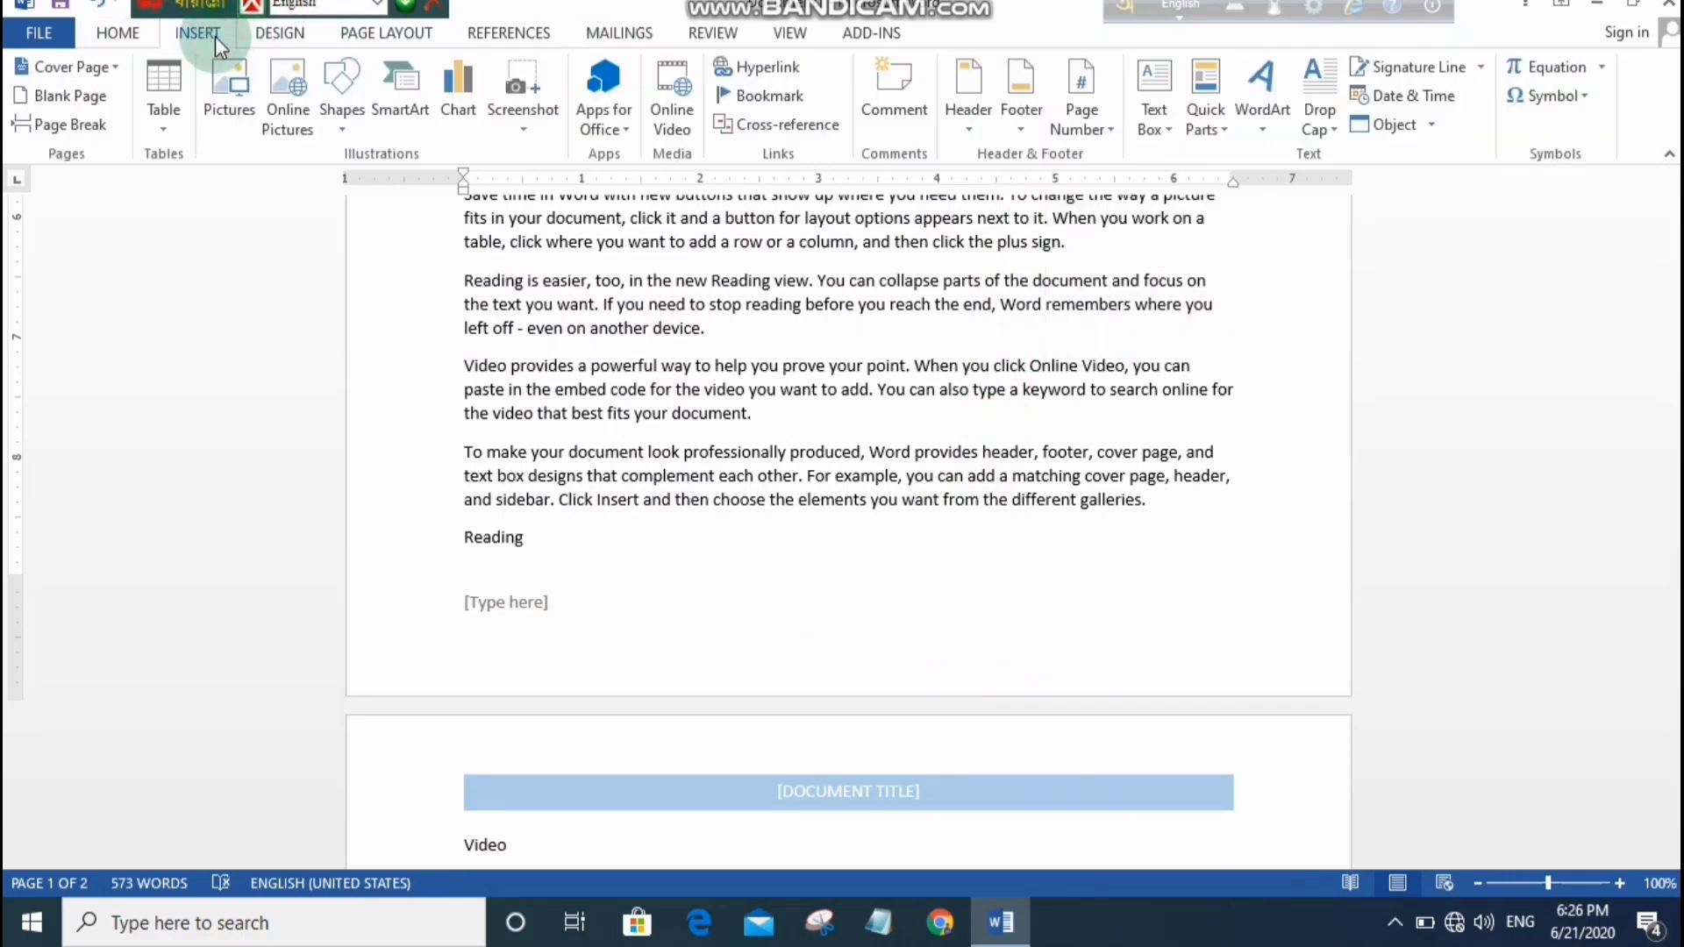
click(1092, 112)
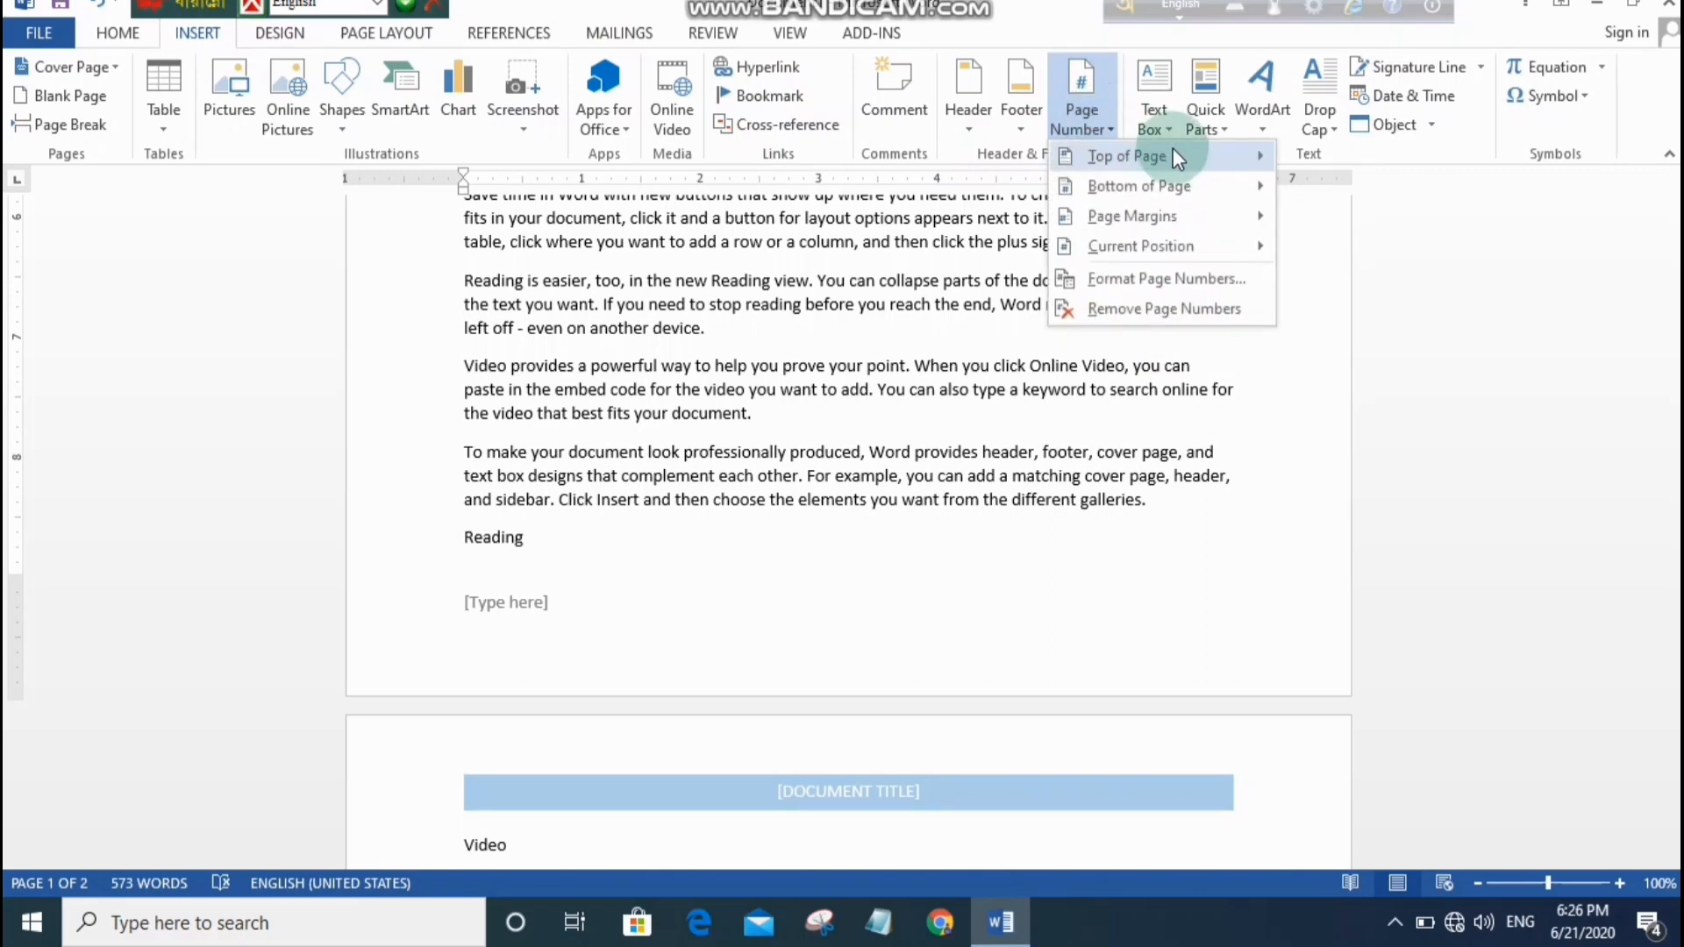
mouse_move(1141, 149)
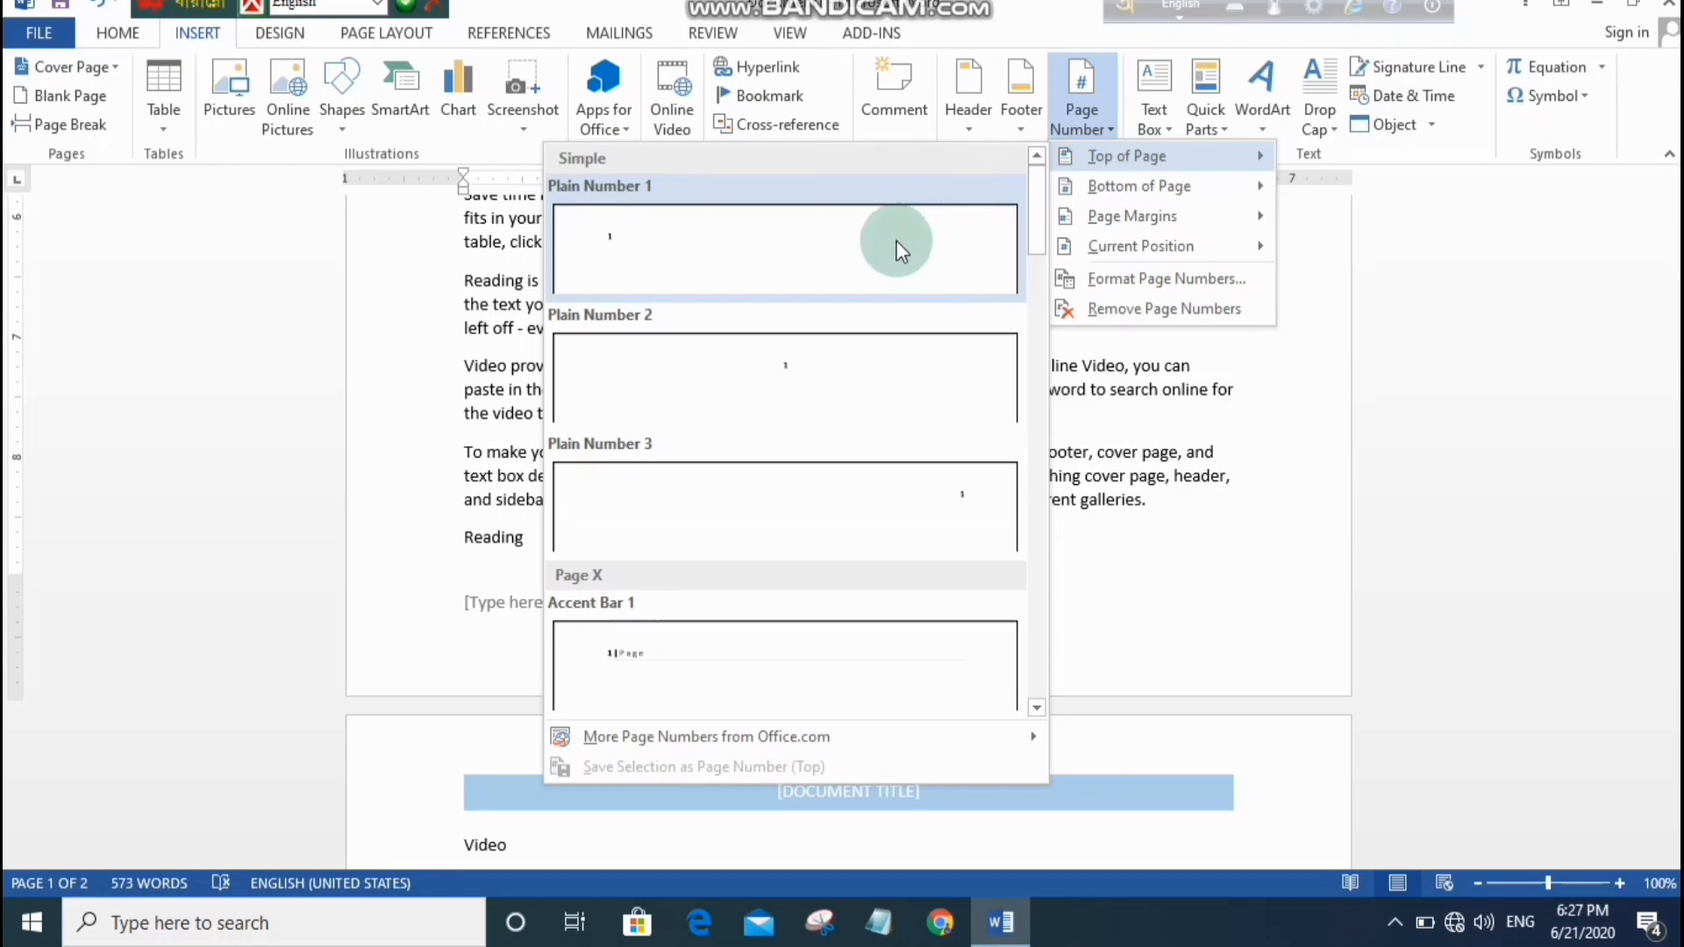
click(958, 513)
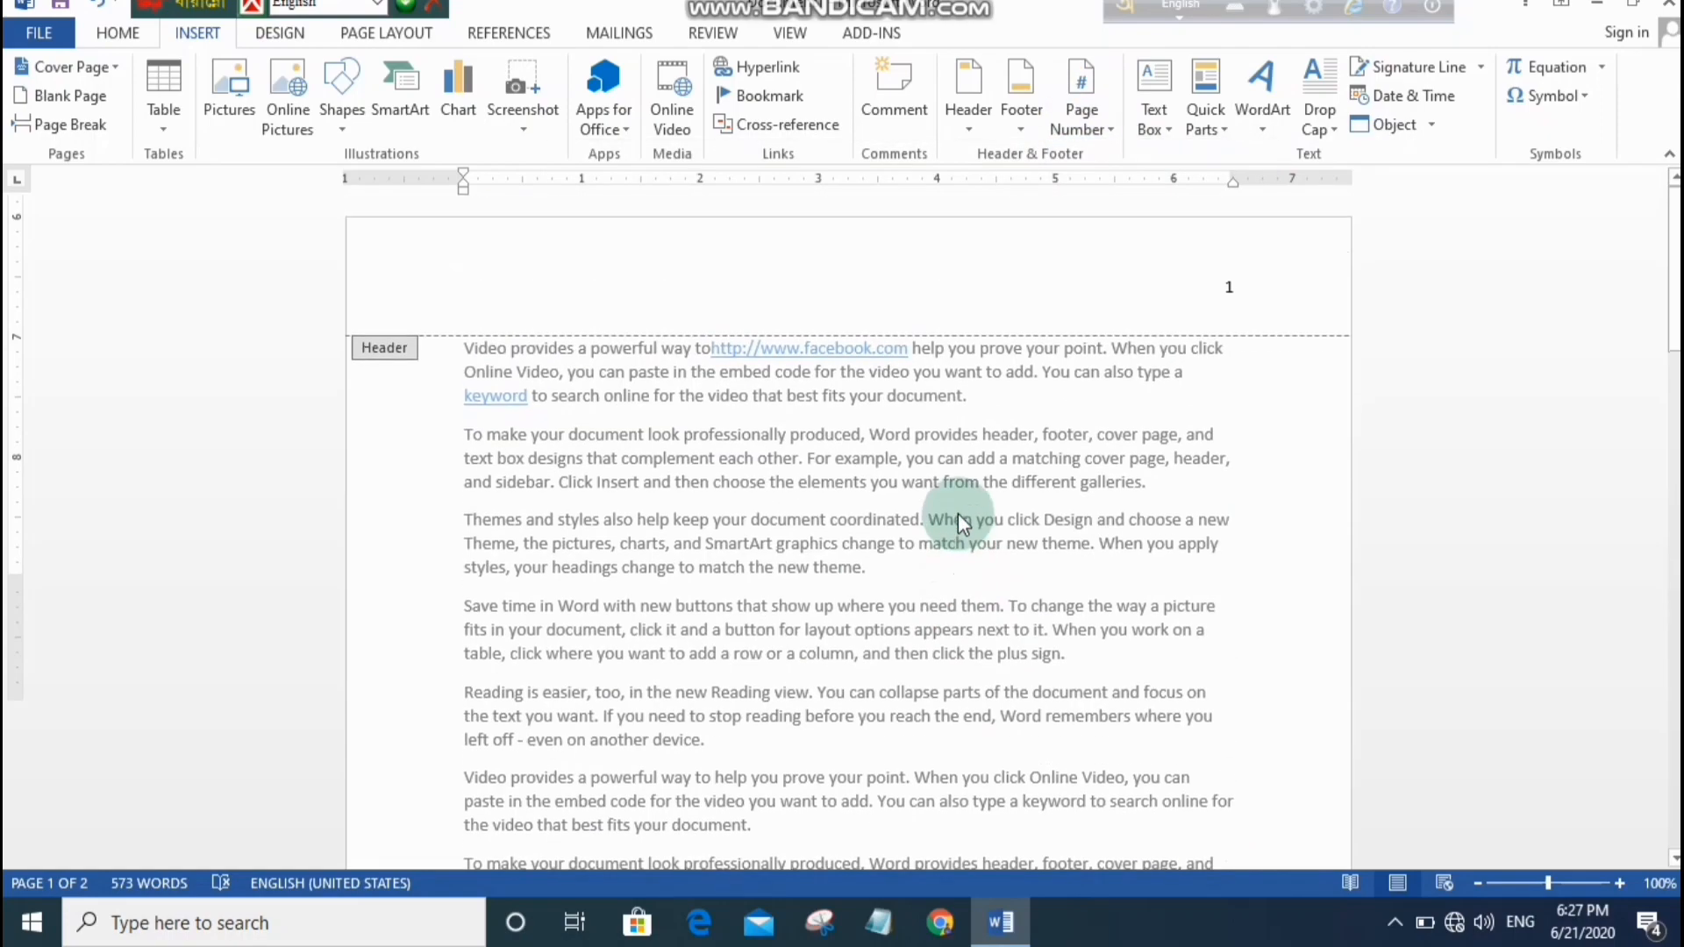
scroll(1228, 333, down, 7)
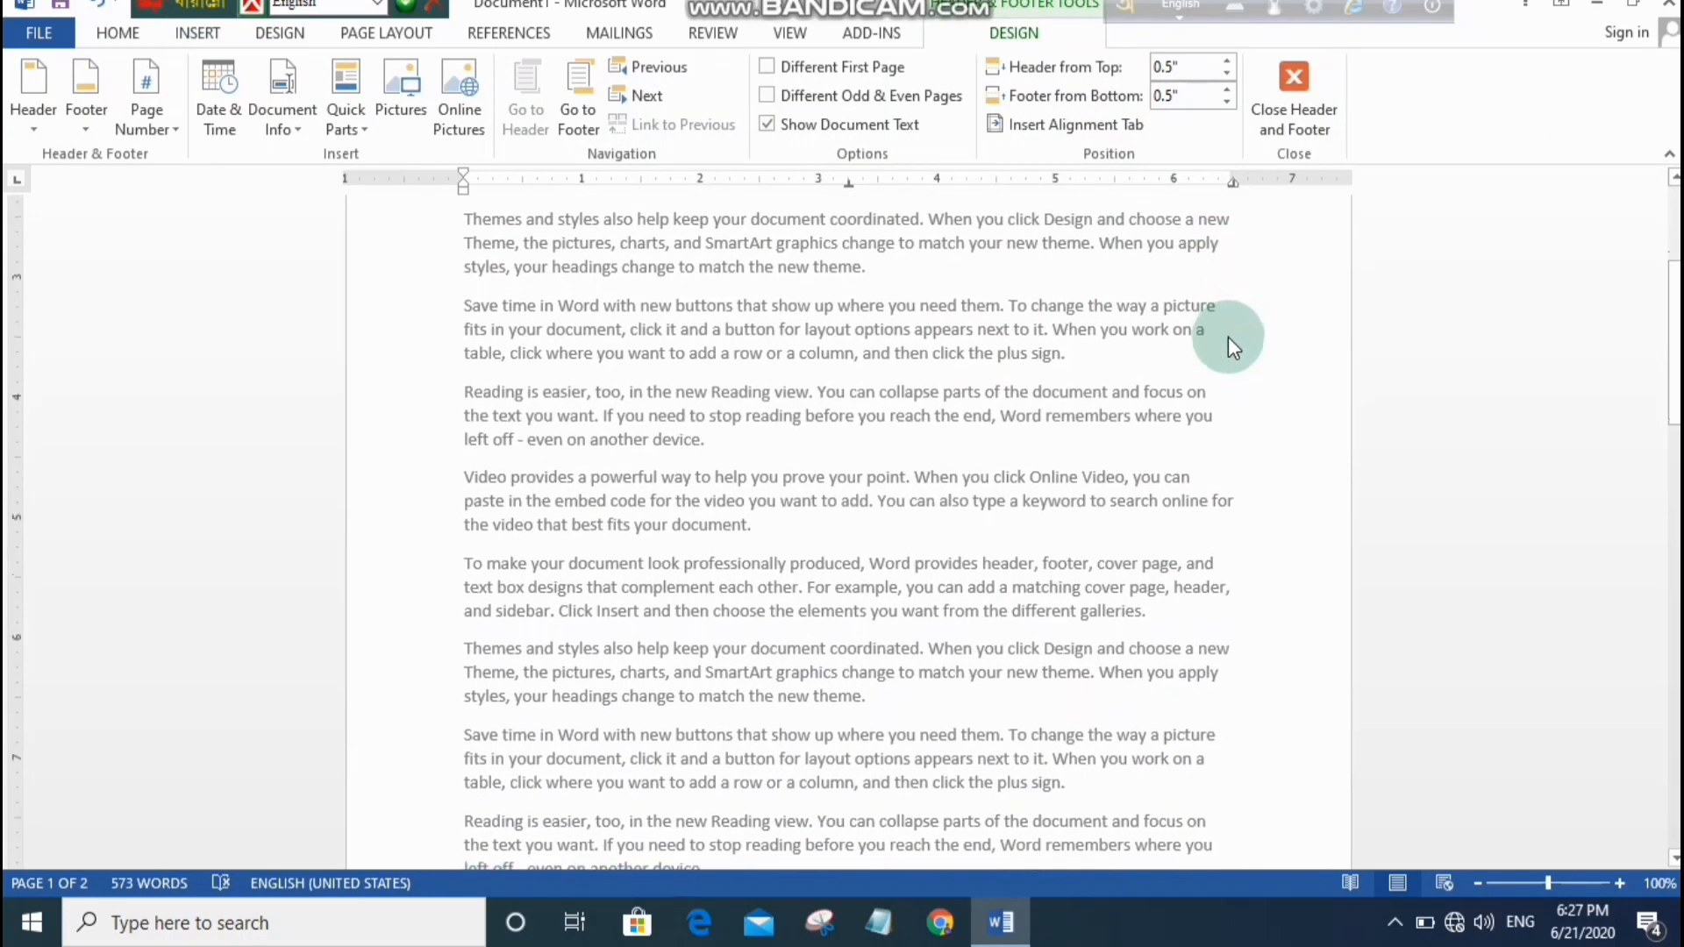
scroll(1230, 342, down, 4)
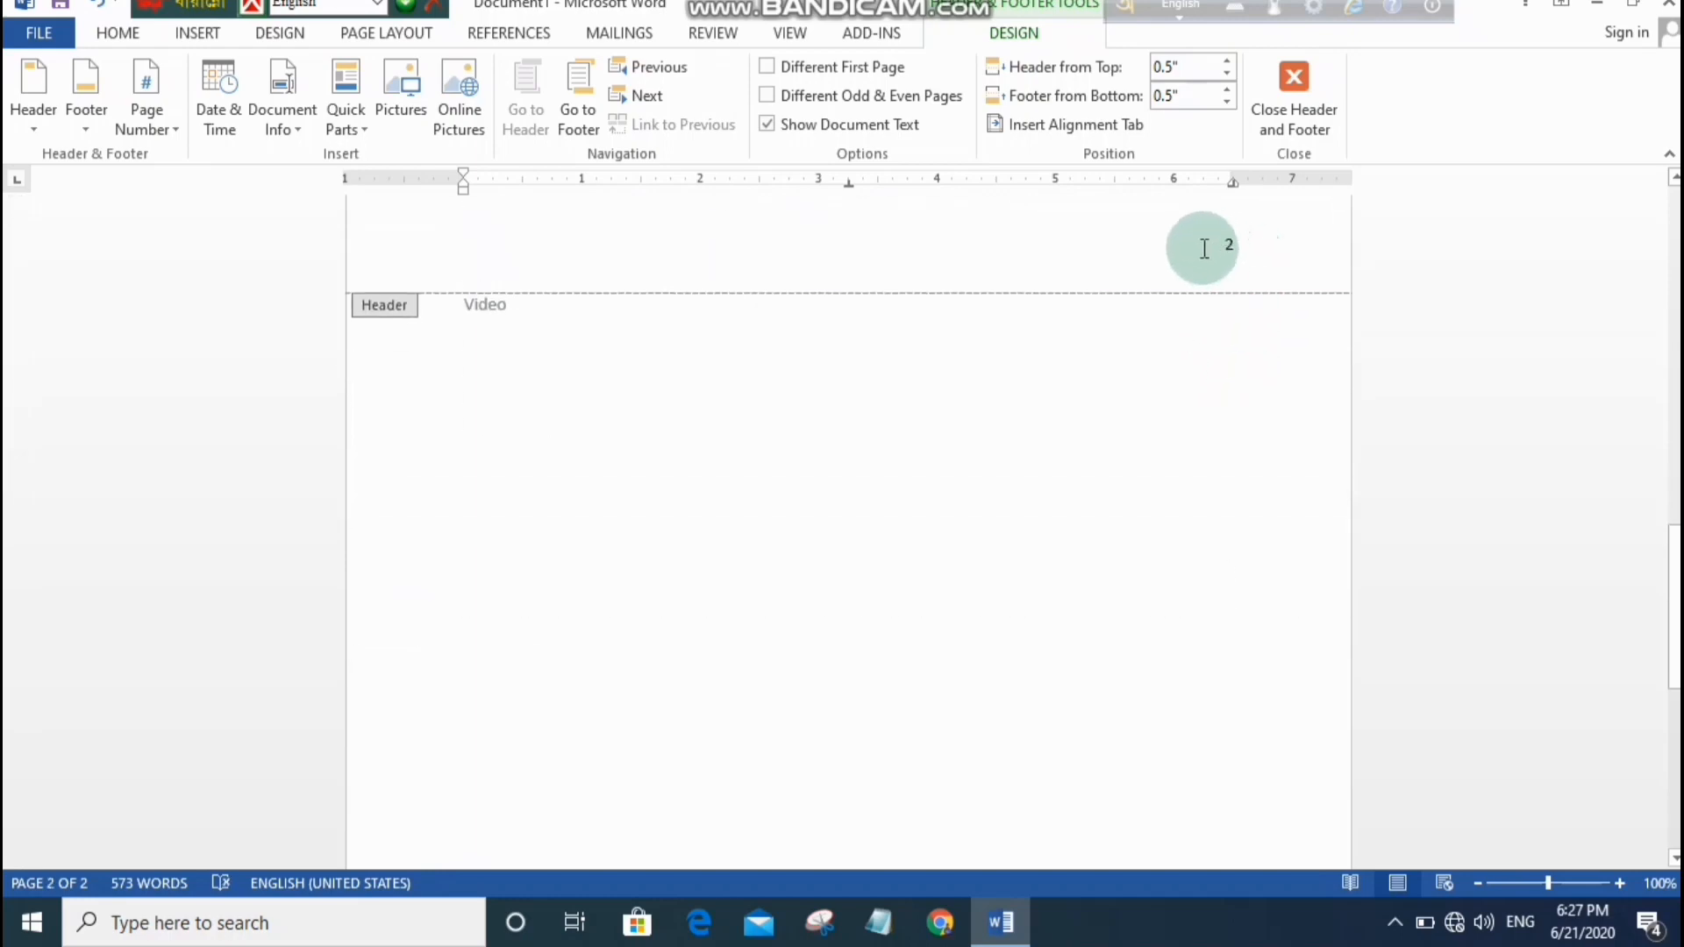
scroll(1210, 279, up, 3)
scroll(1127, 267, up, 13)
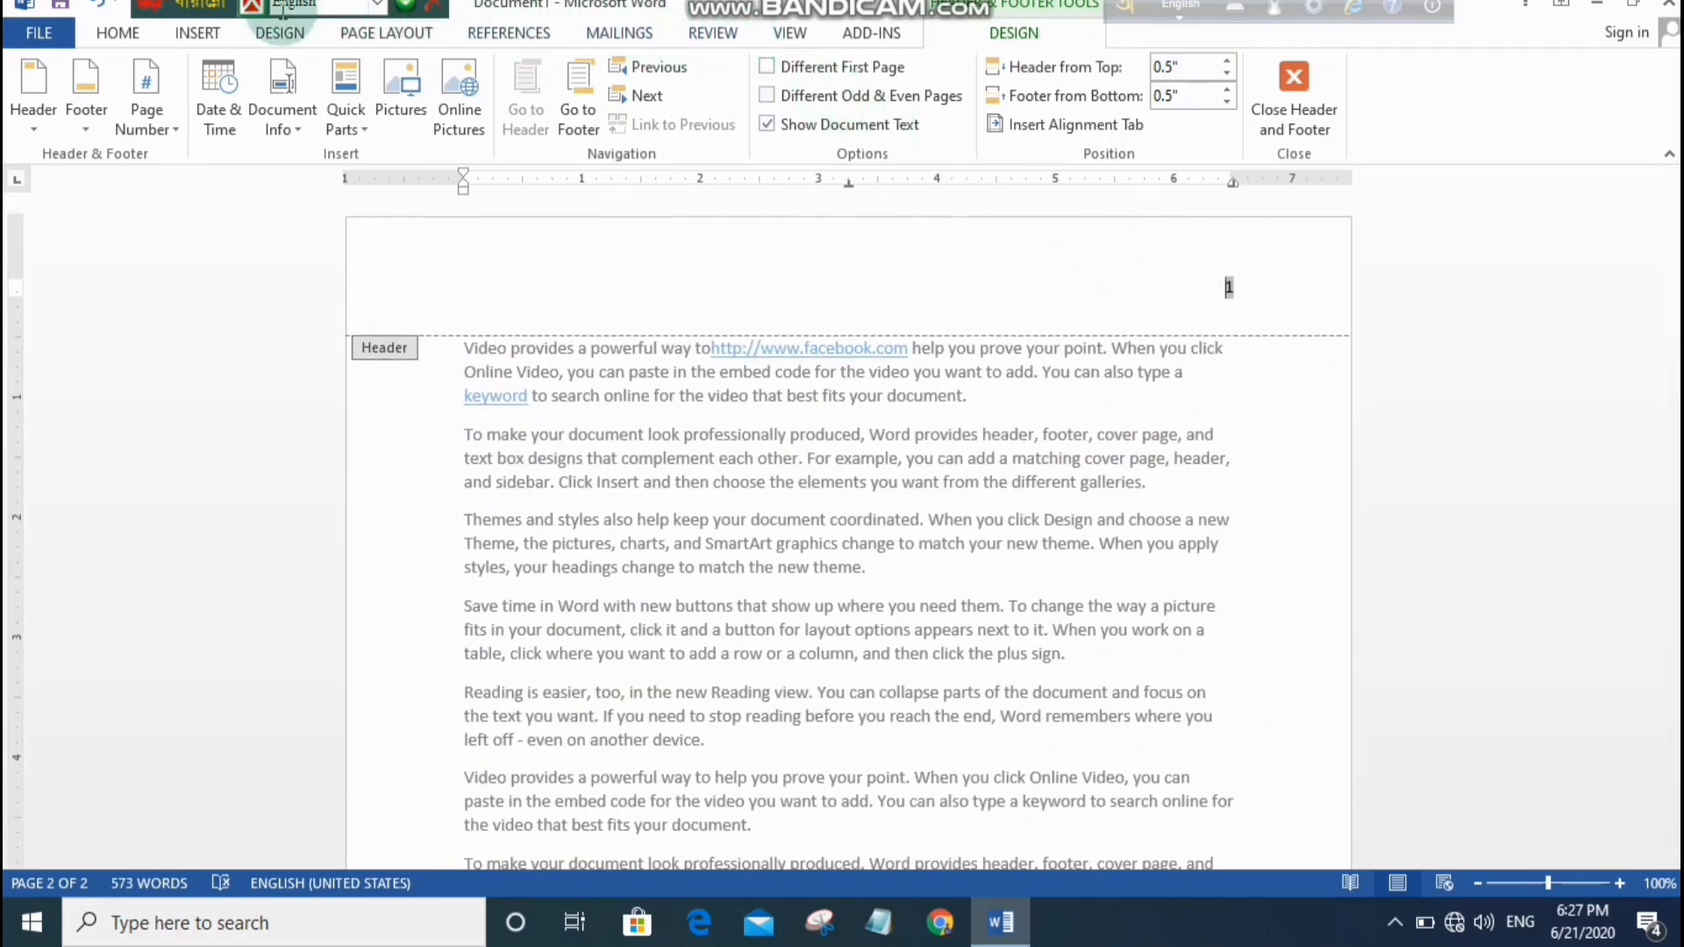
Insert a Simple Text Box while in the header of page 1 and replace its placeholder text with "dsfdsfsdfdragft".
click(198, 33)
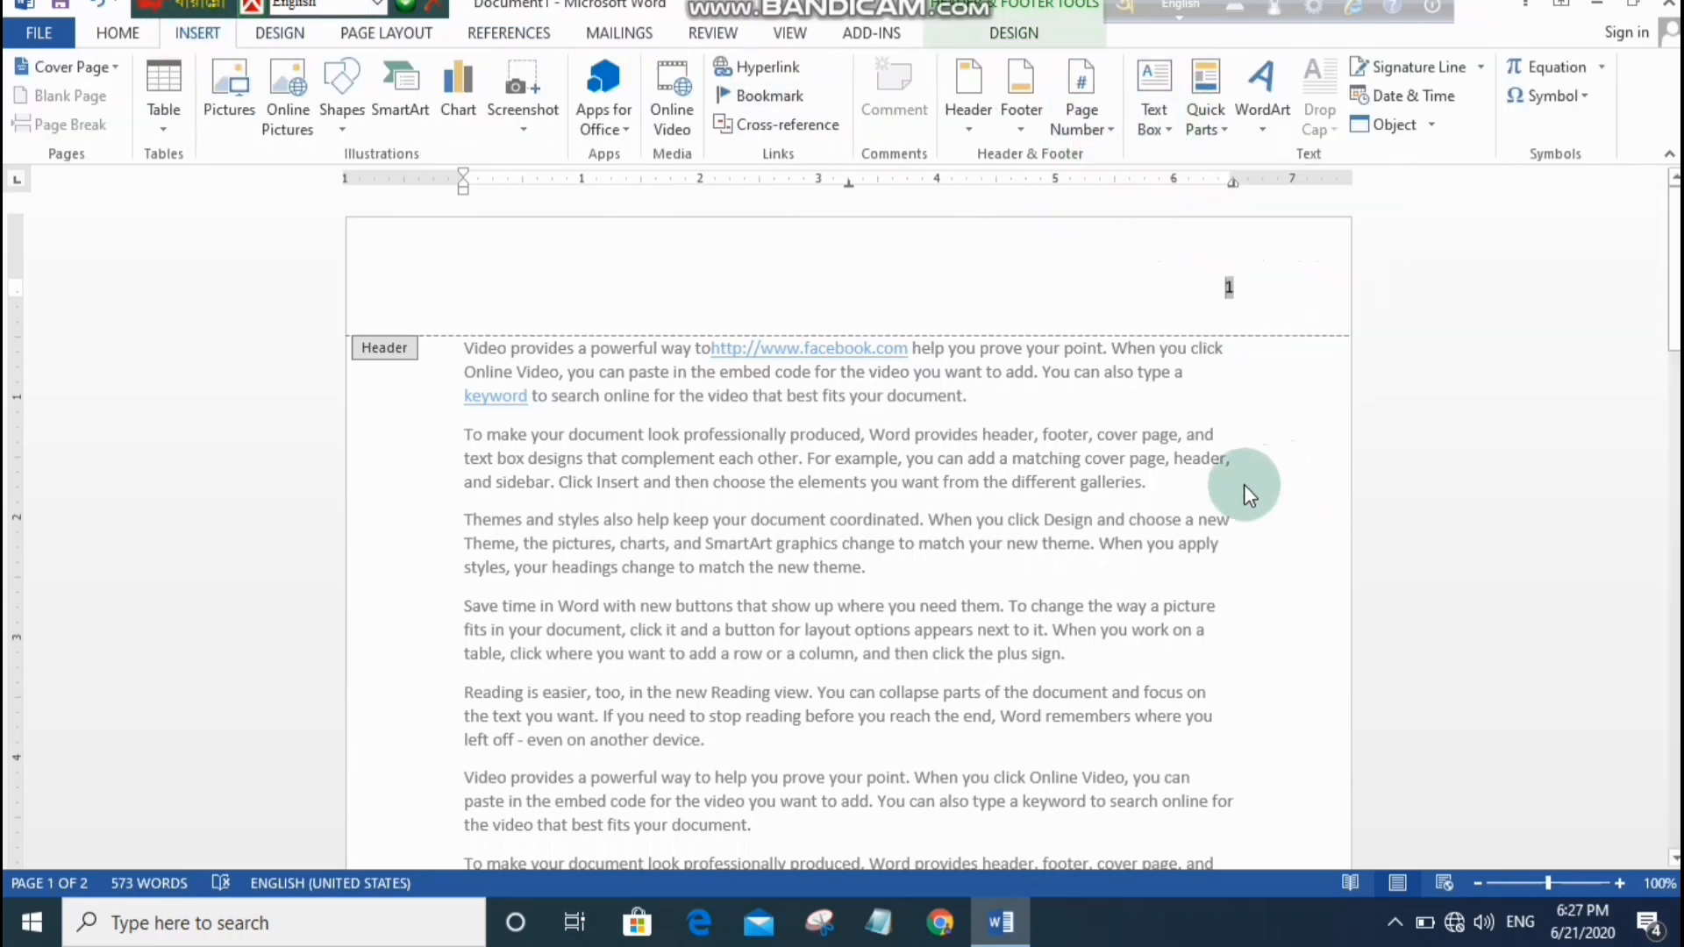
scroll(1232, 483, down, 2)
click(1211, 471)
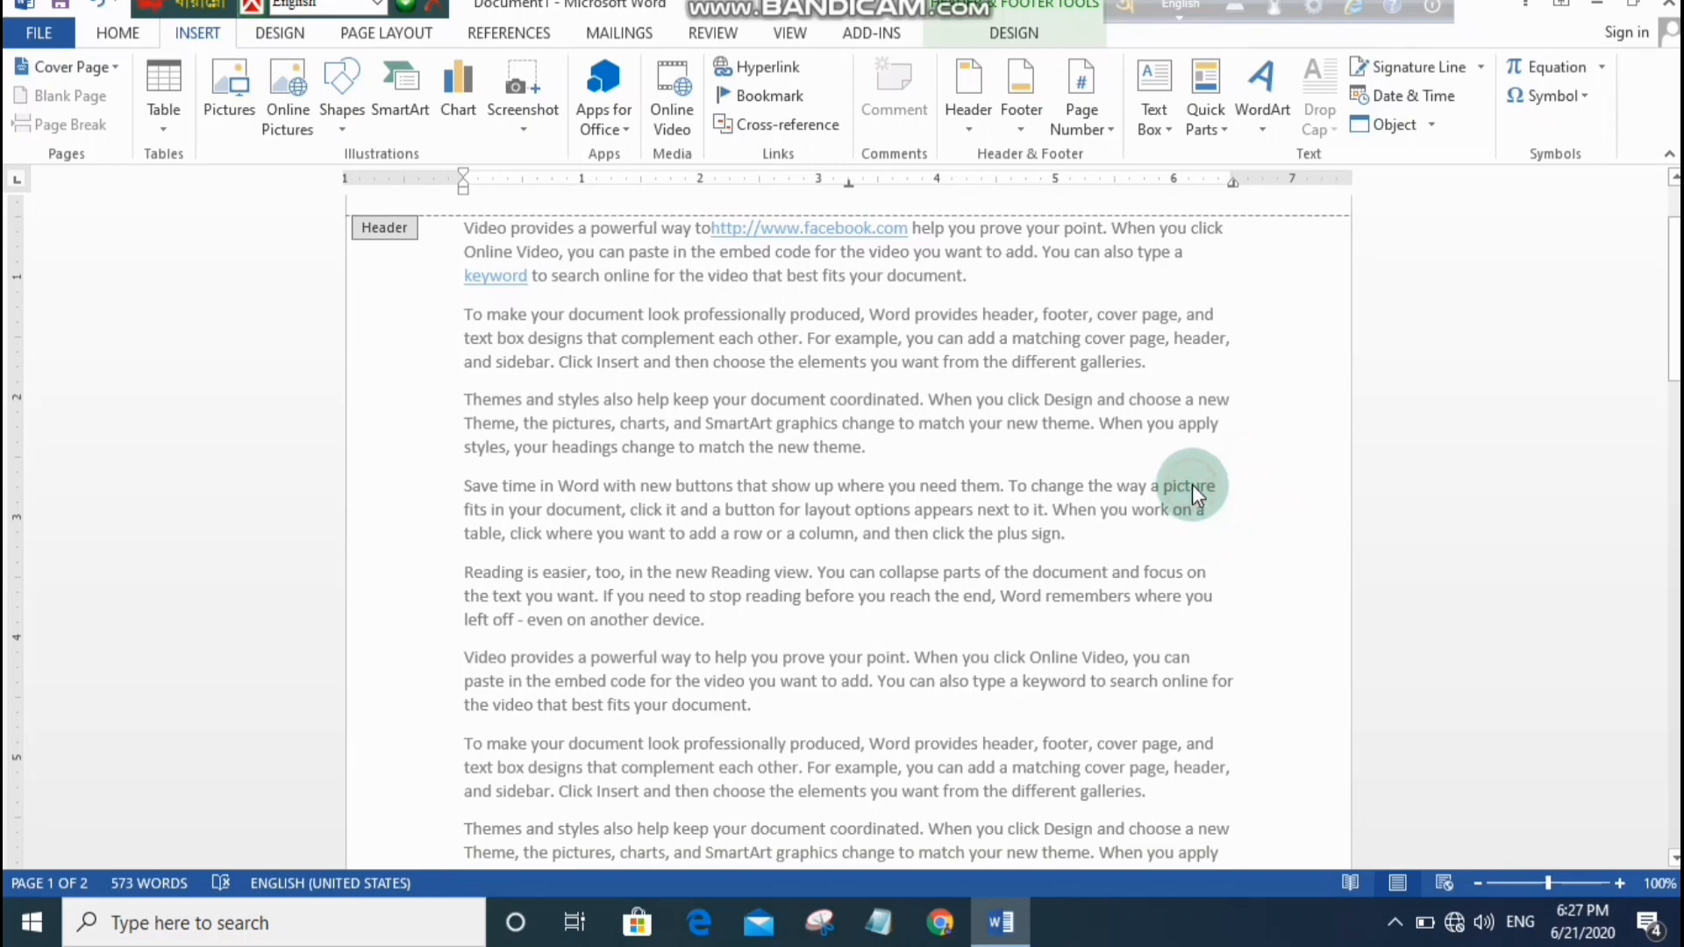
scroll(1229, 402, up, 2)
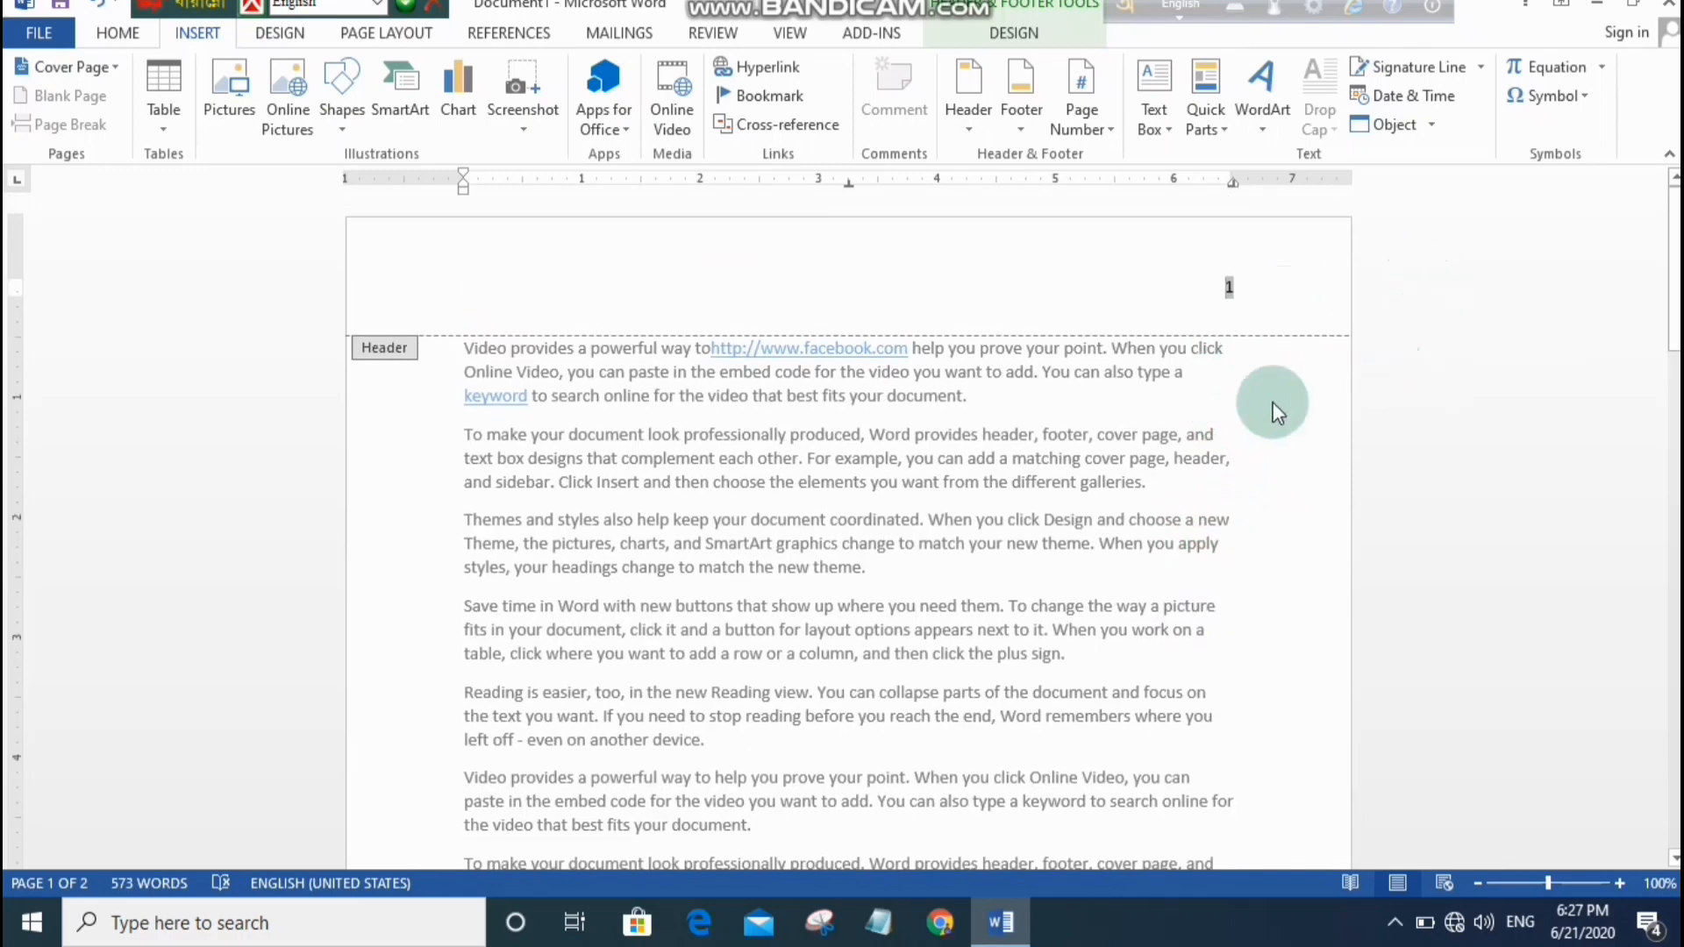
click(1165, 109)
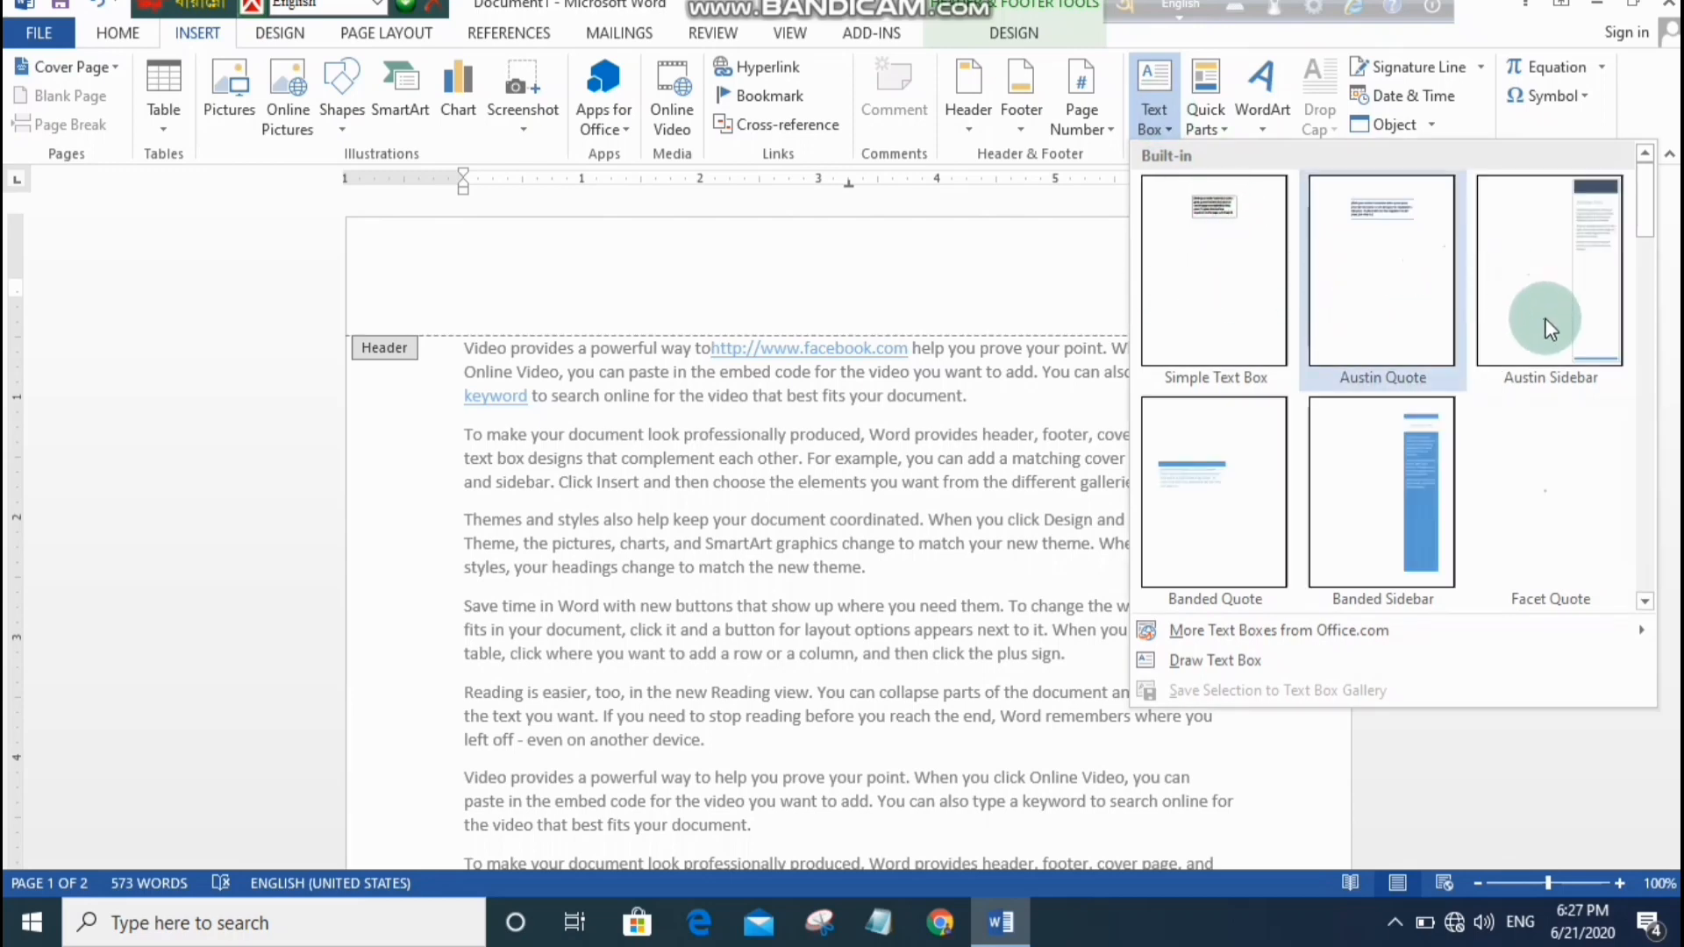
click(1277, 276)
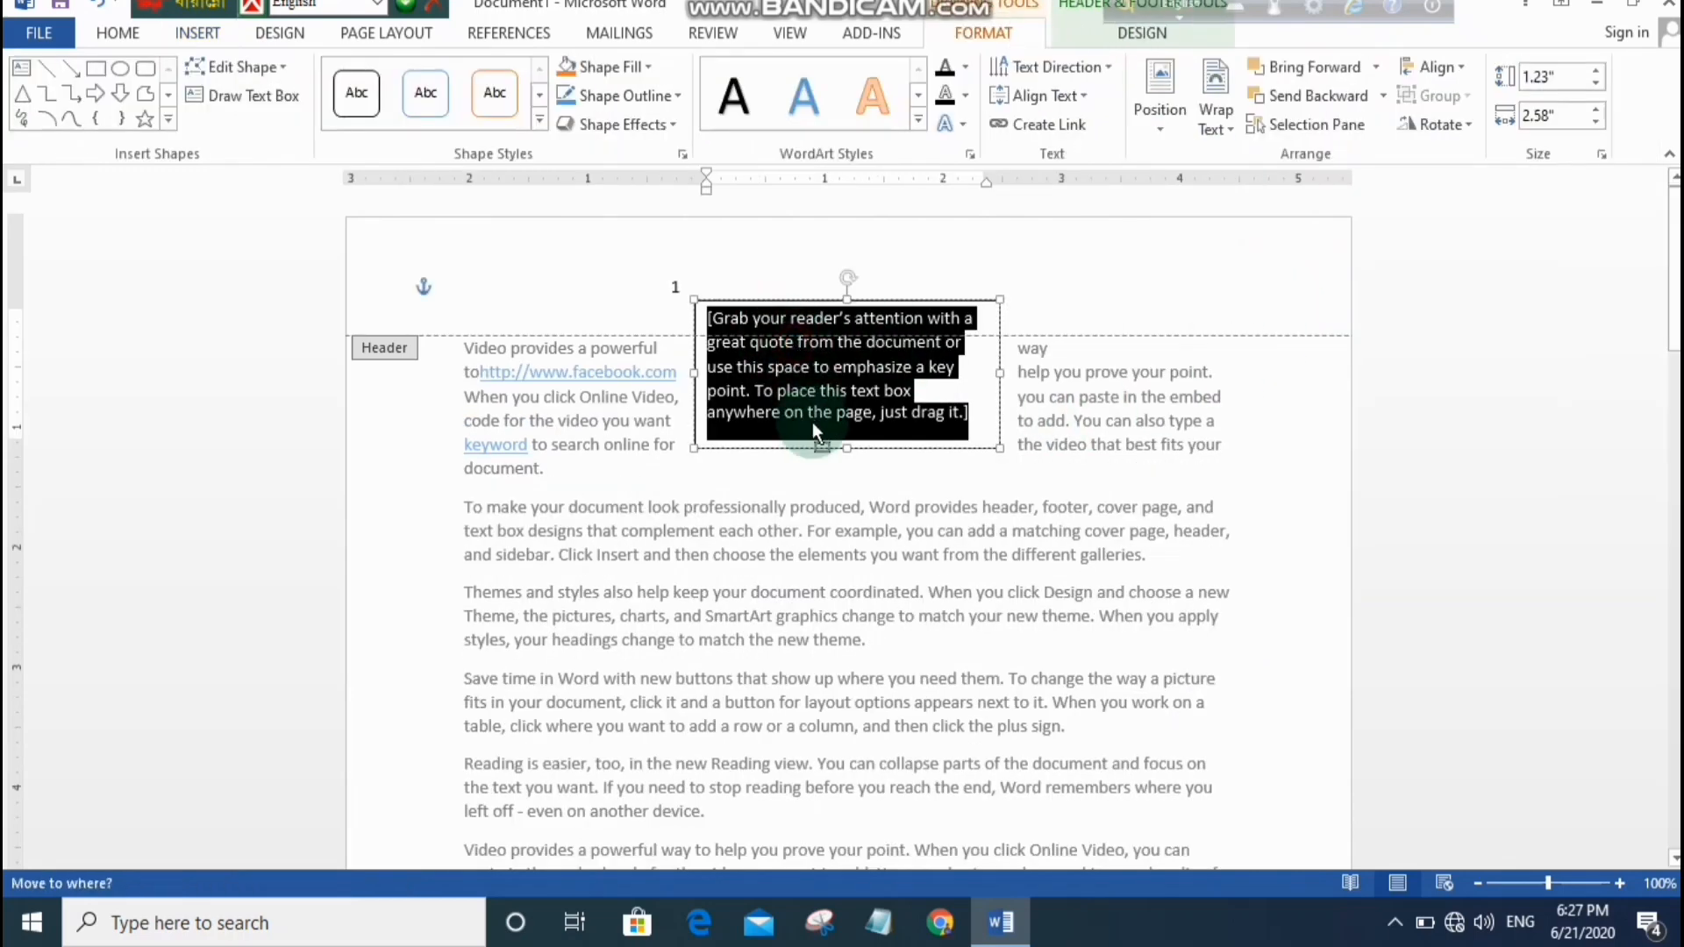
click(1000, 448)
text(dsfdsfsdfdragft)
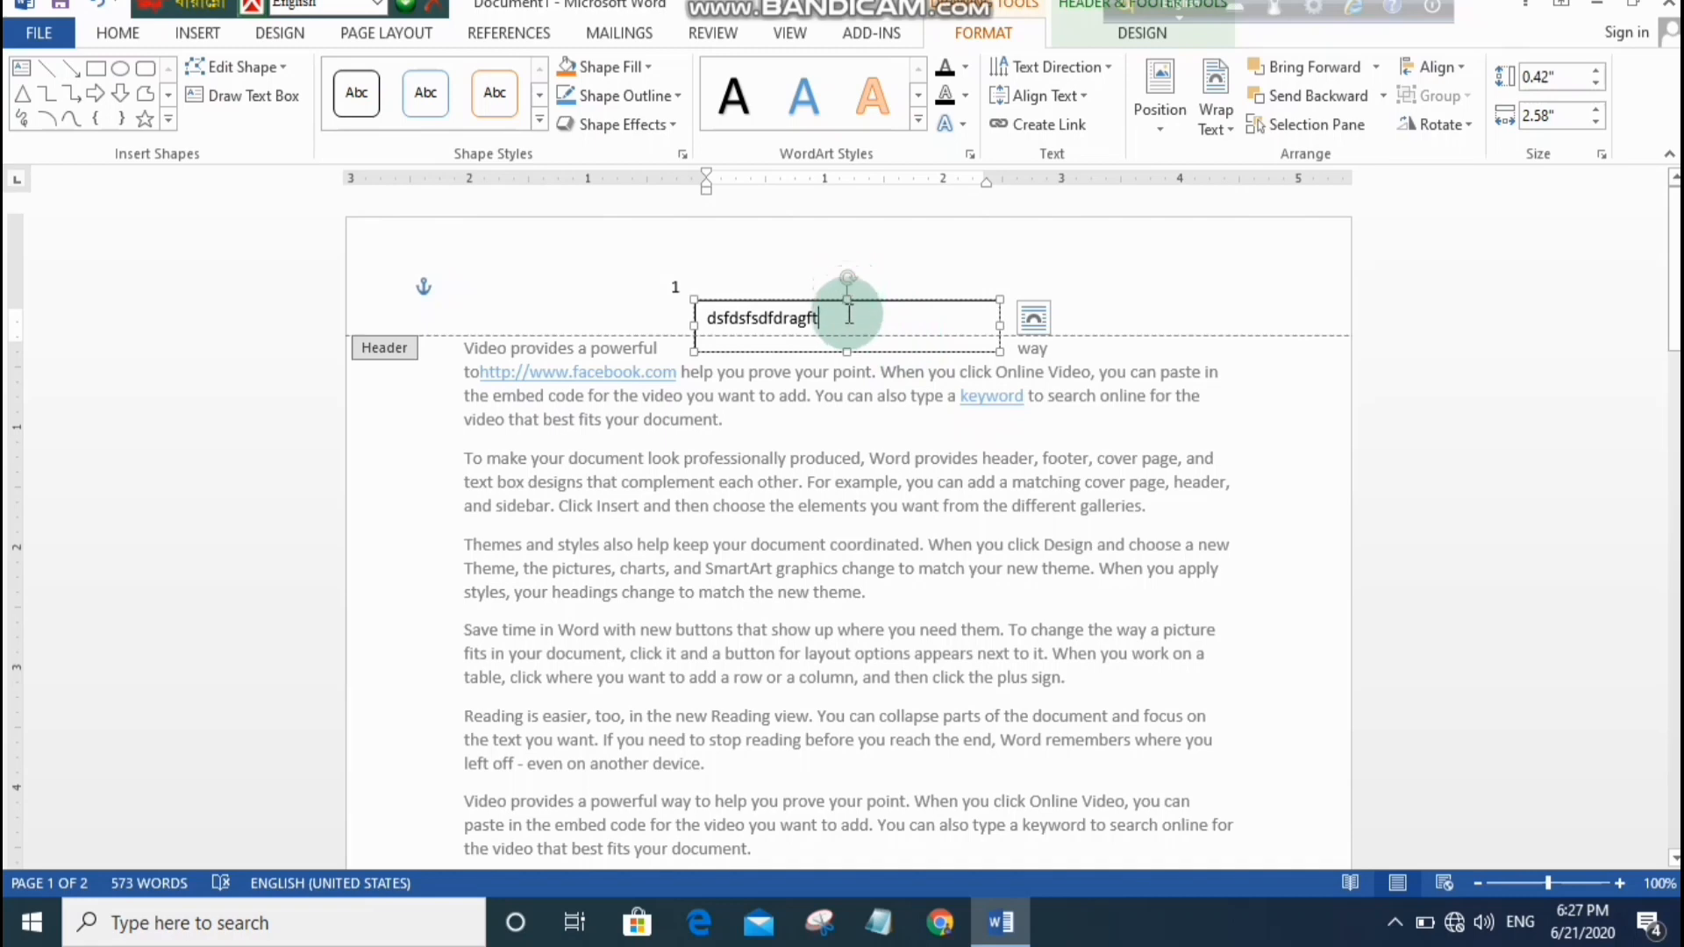
Resize the text box and move it beside the end of the second paragraph, then delete it.
drag(852, 291, 855, 335)
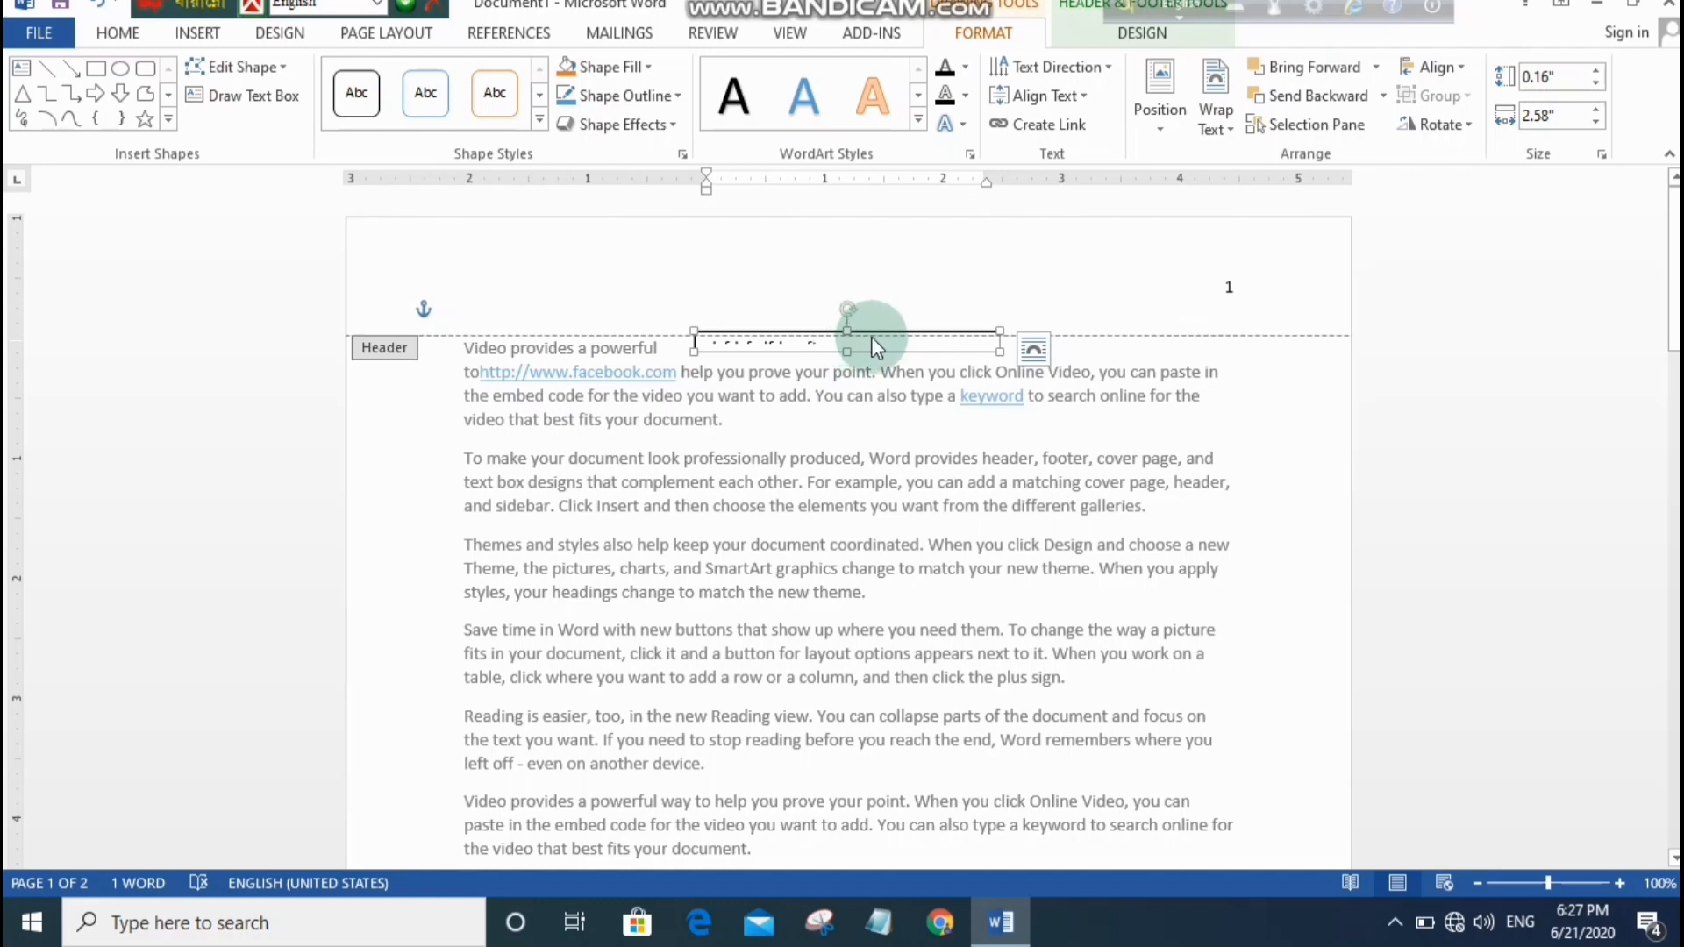
drag(853, 349, 1176, 525)
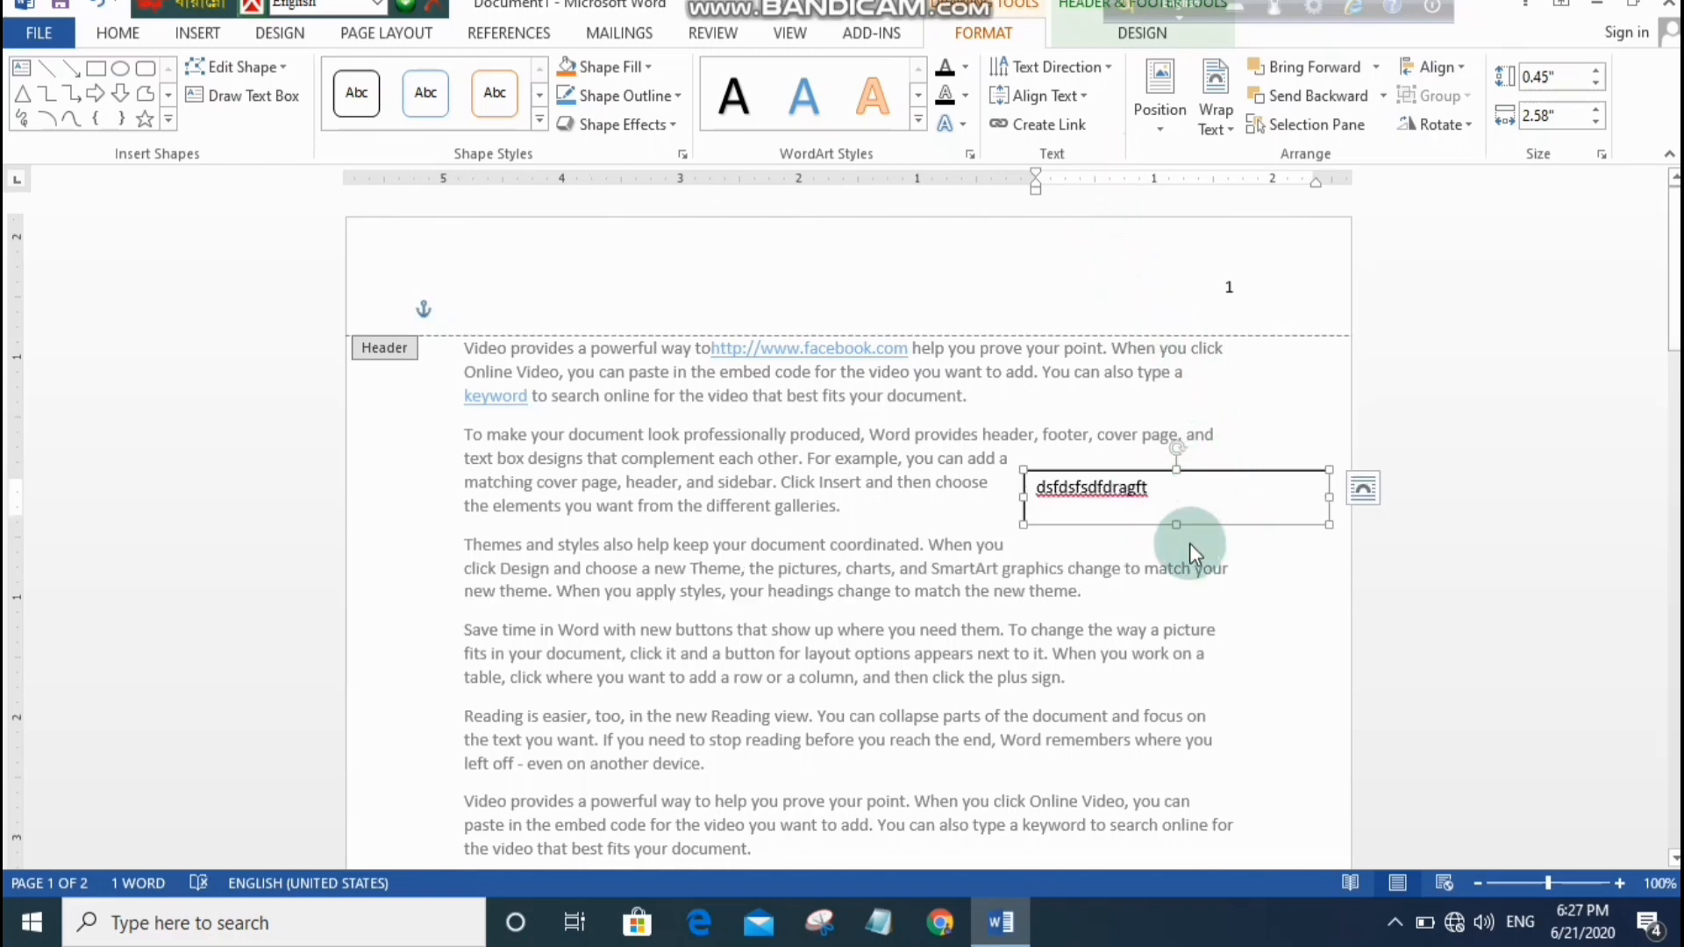
click(1146, 497)
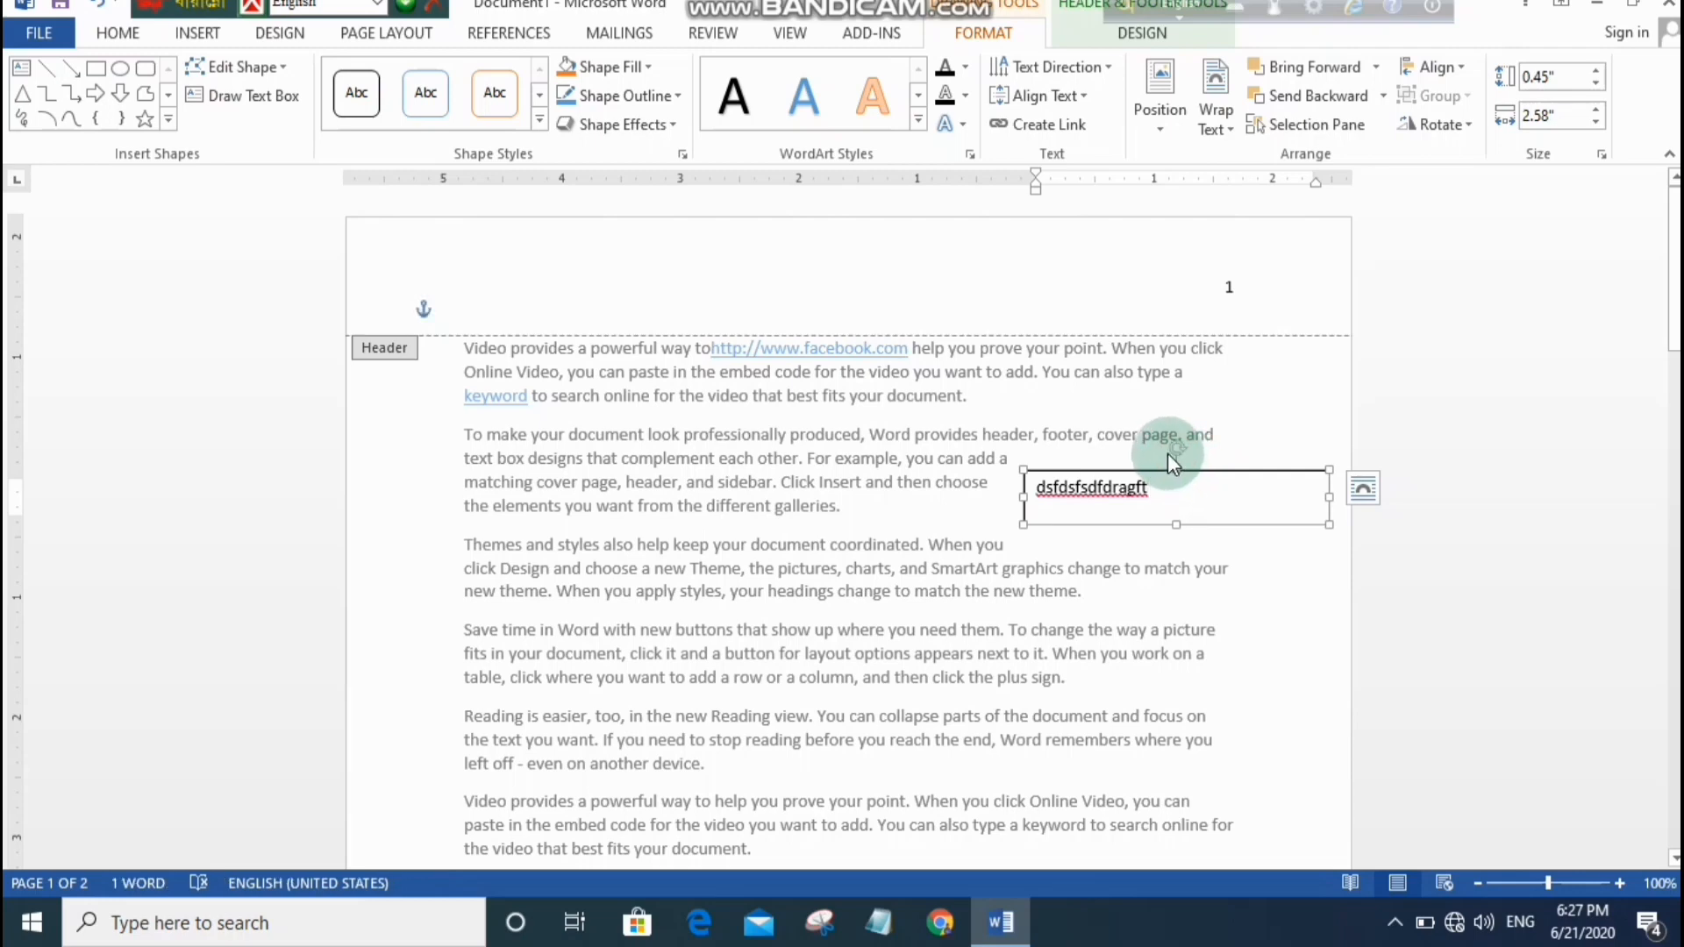
key(Delete)
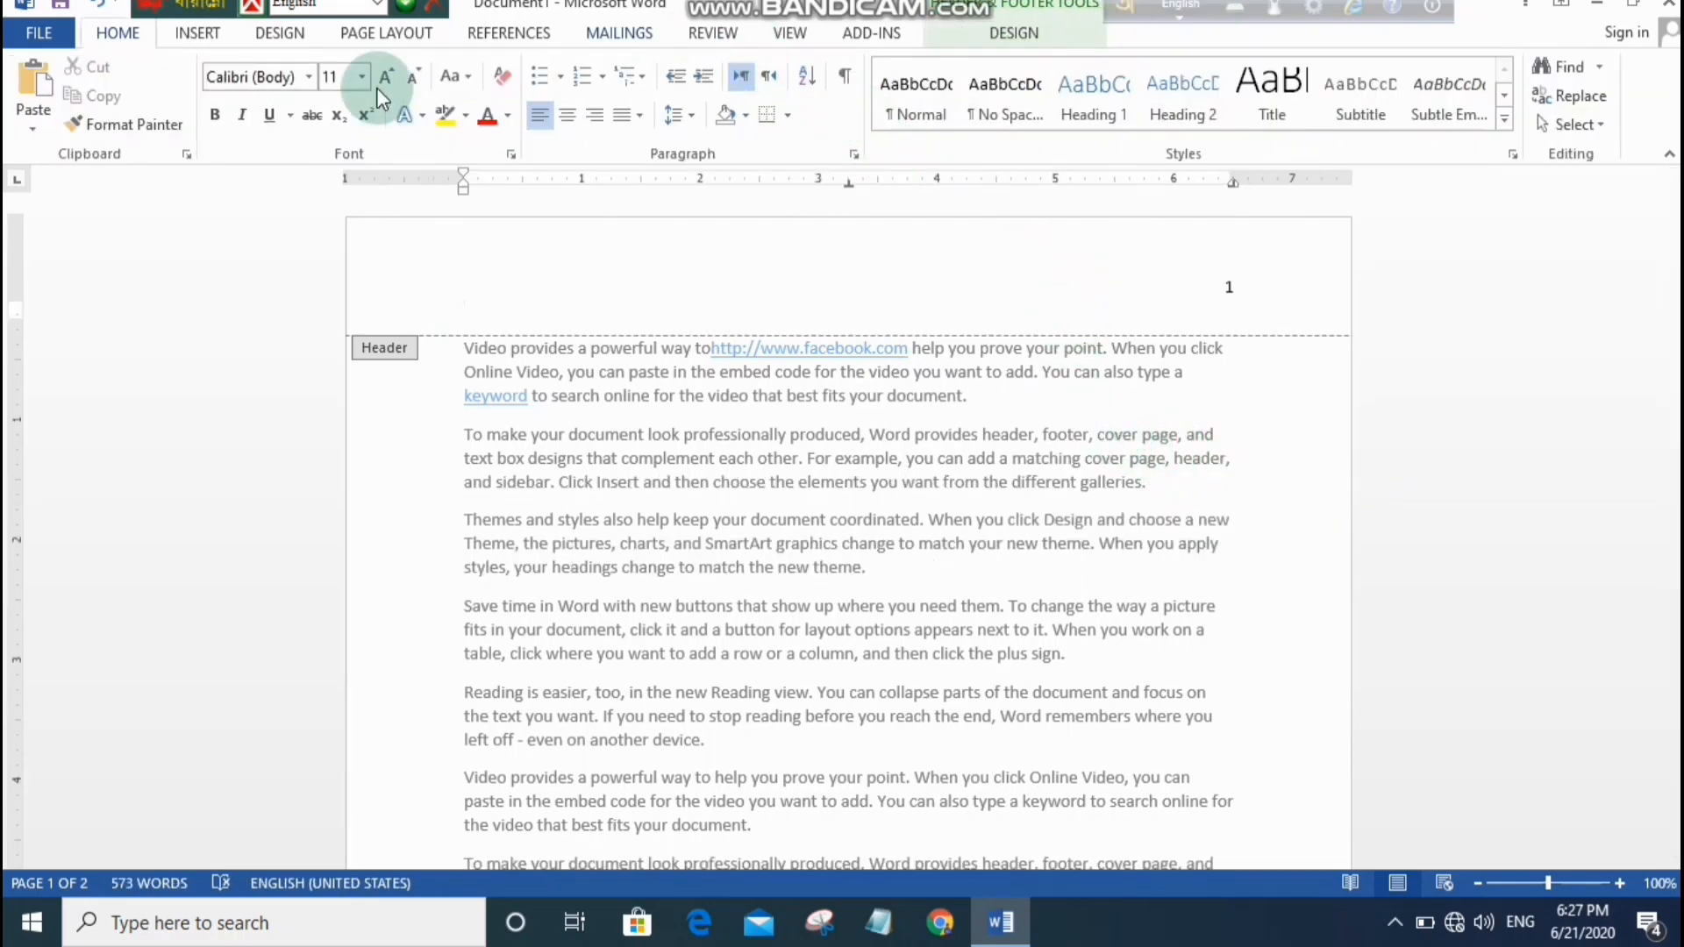
Insert WordArt in the bold blue style with a shadow into the header of page 1.
click(221, 42)
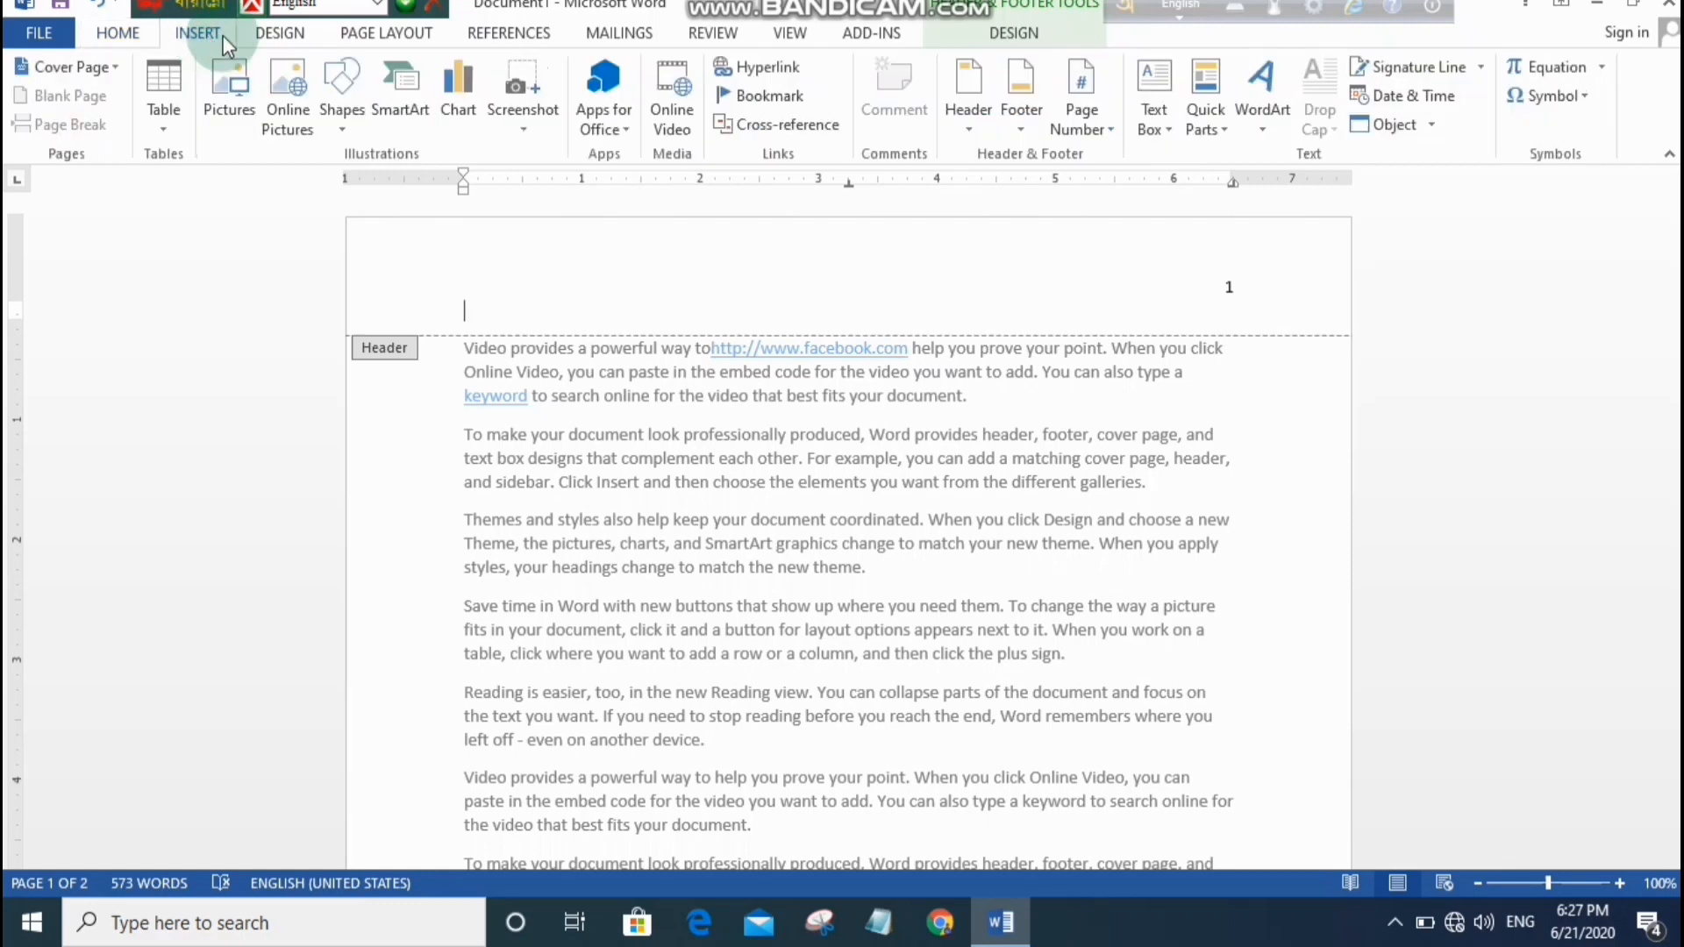
click(1220, 132)
click(1248, 147)
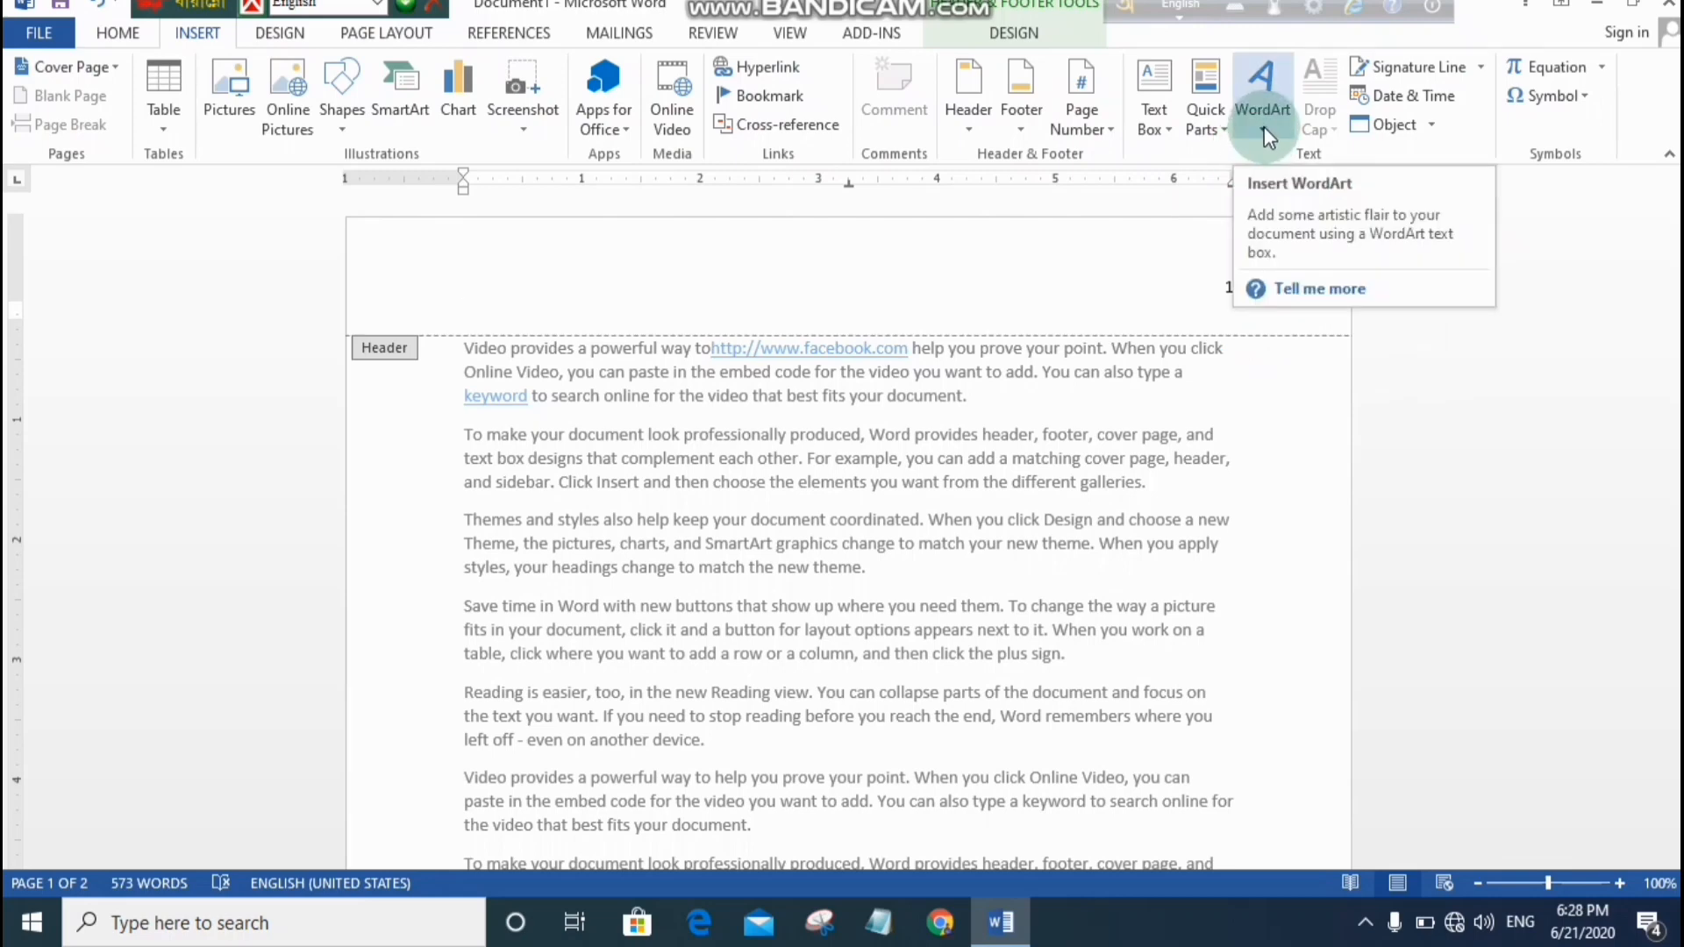
click(1265, 127)
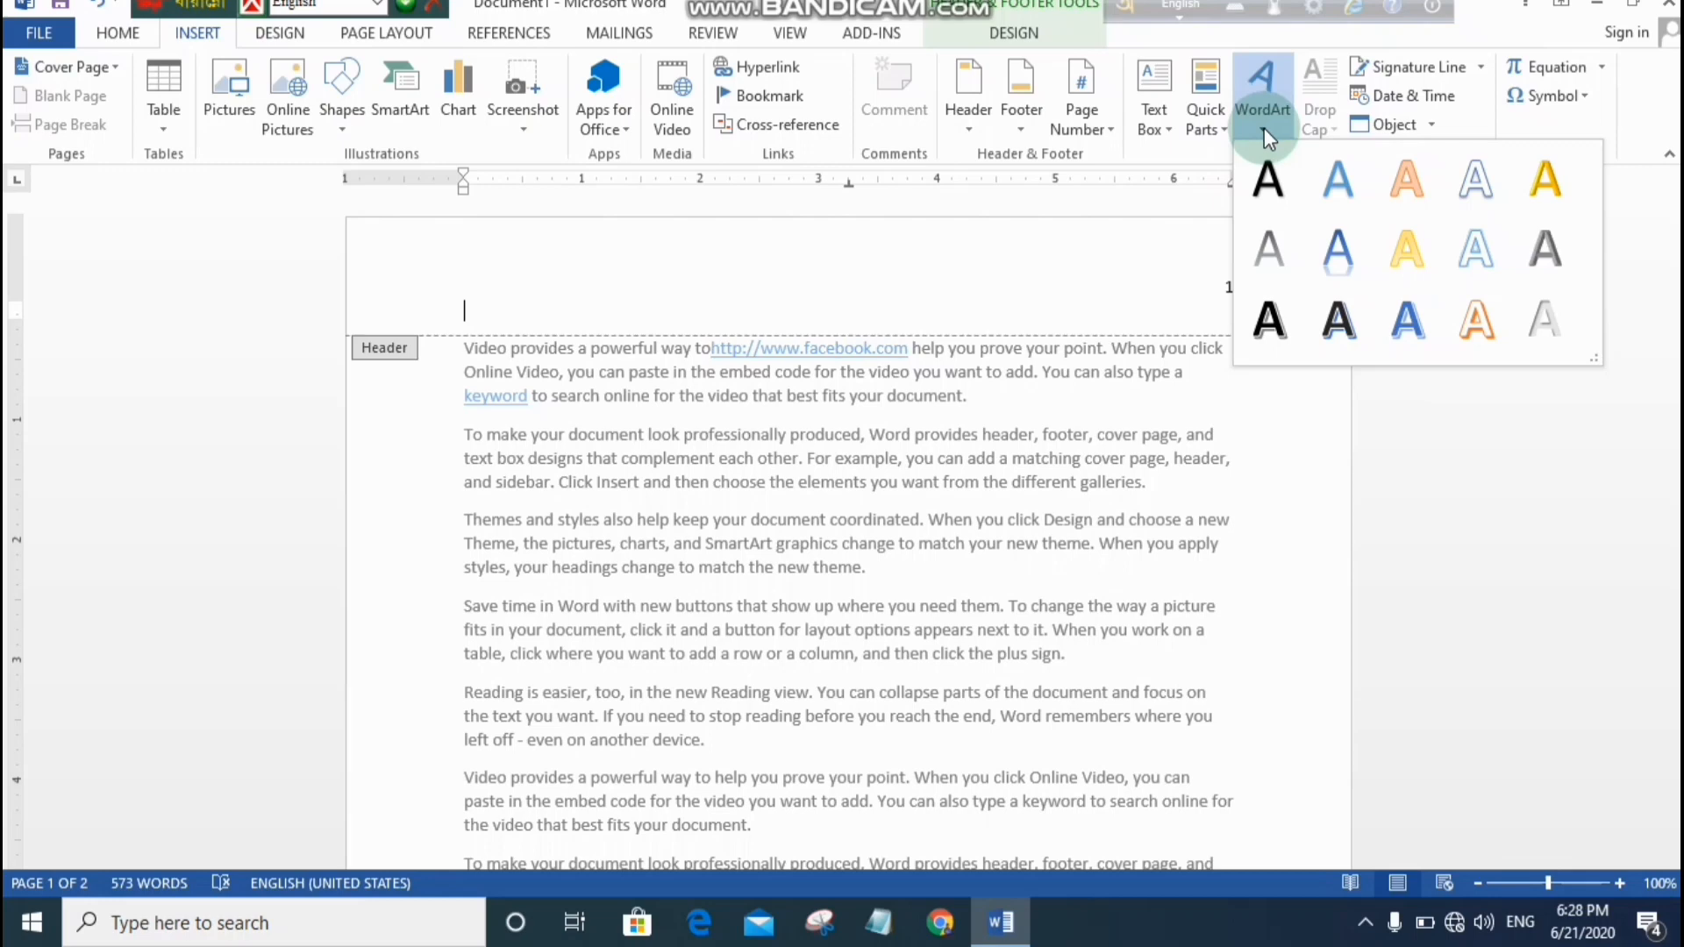
click(1402, 338)
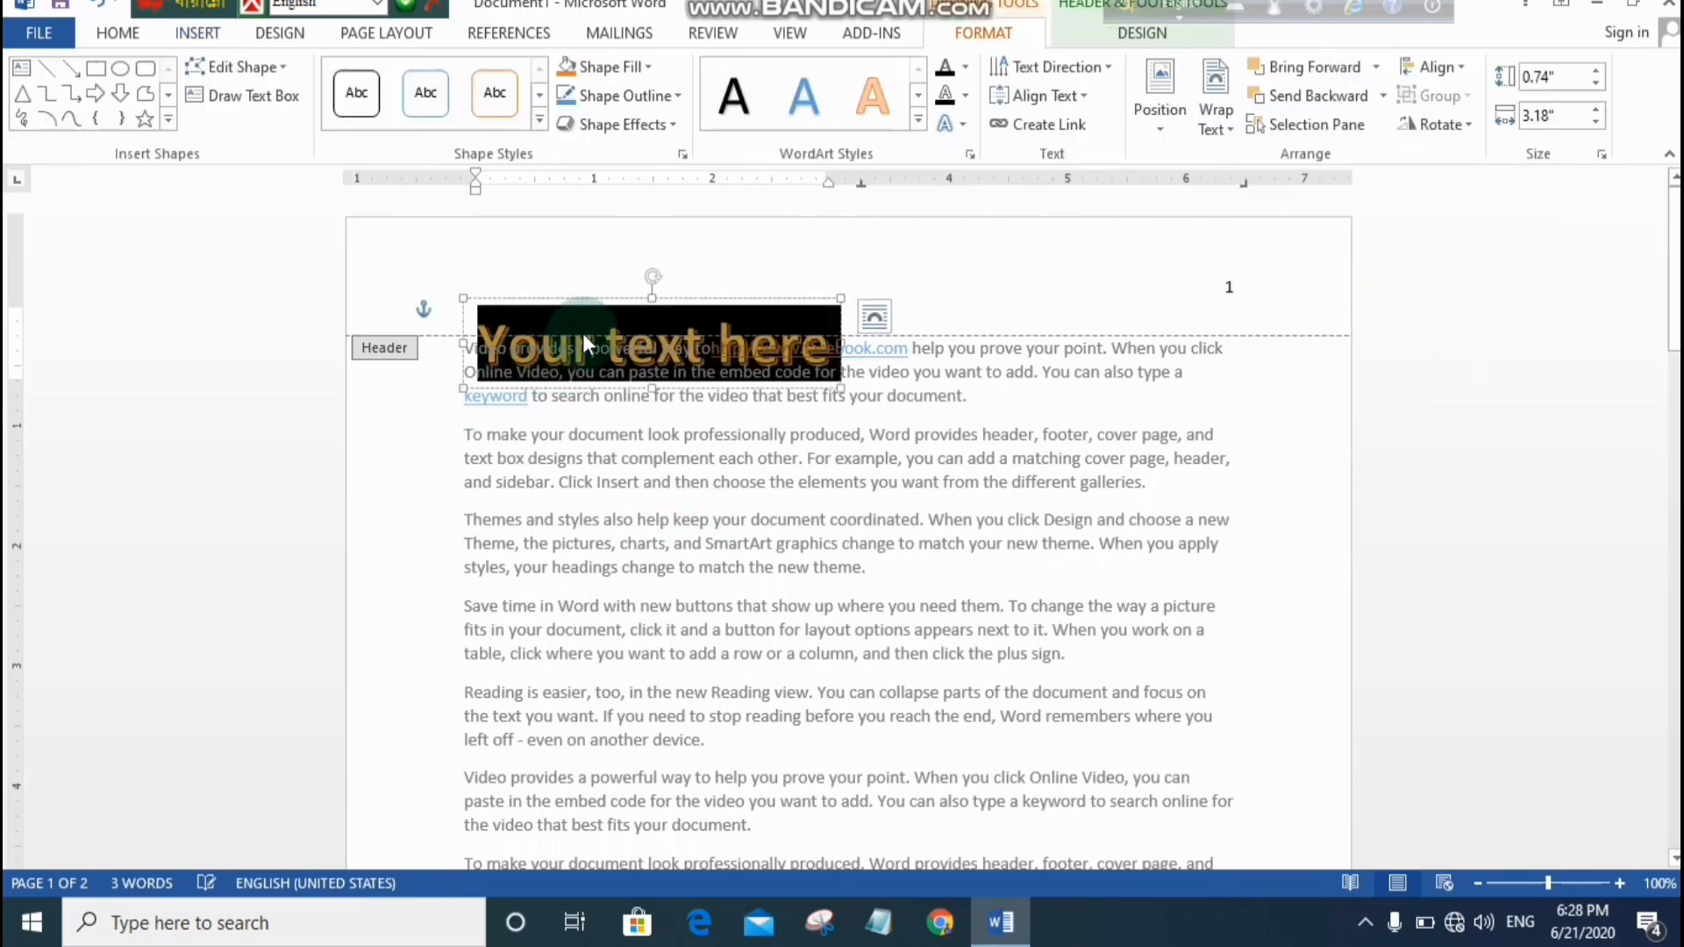
Move the WordArt text "Your text here" onto the header line above the page number and add "rtvvgg" before "here".
drag(585, 342, 725, 304)
click(925, 313)
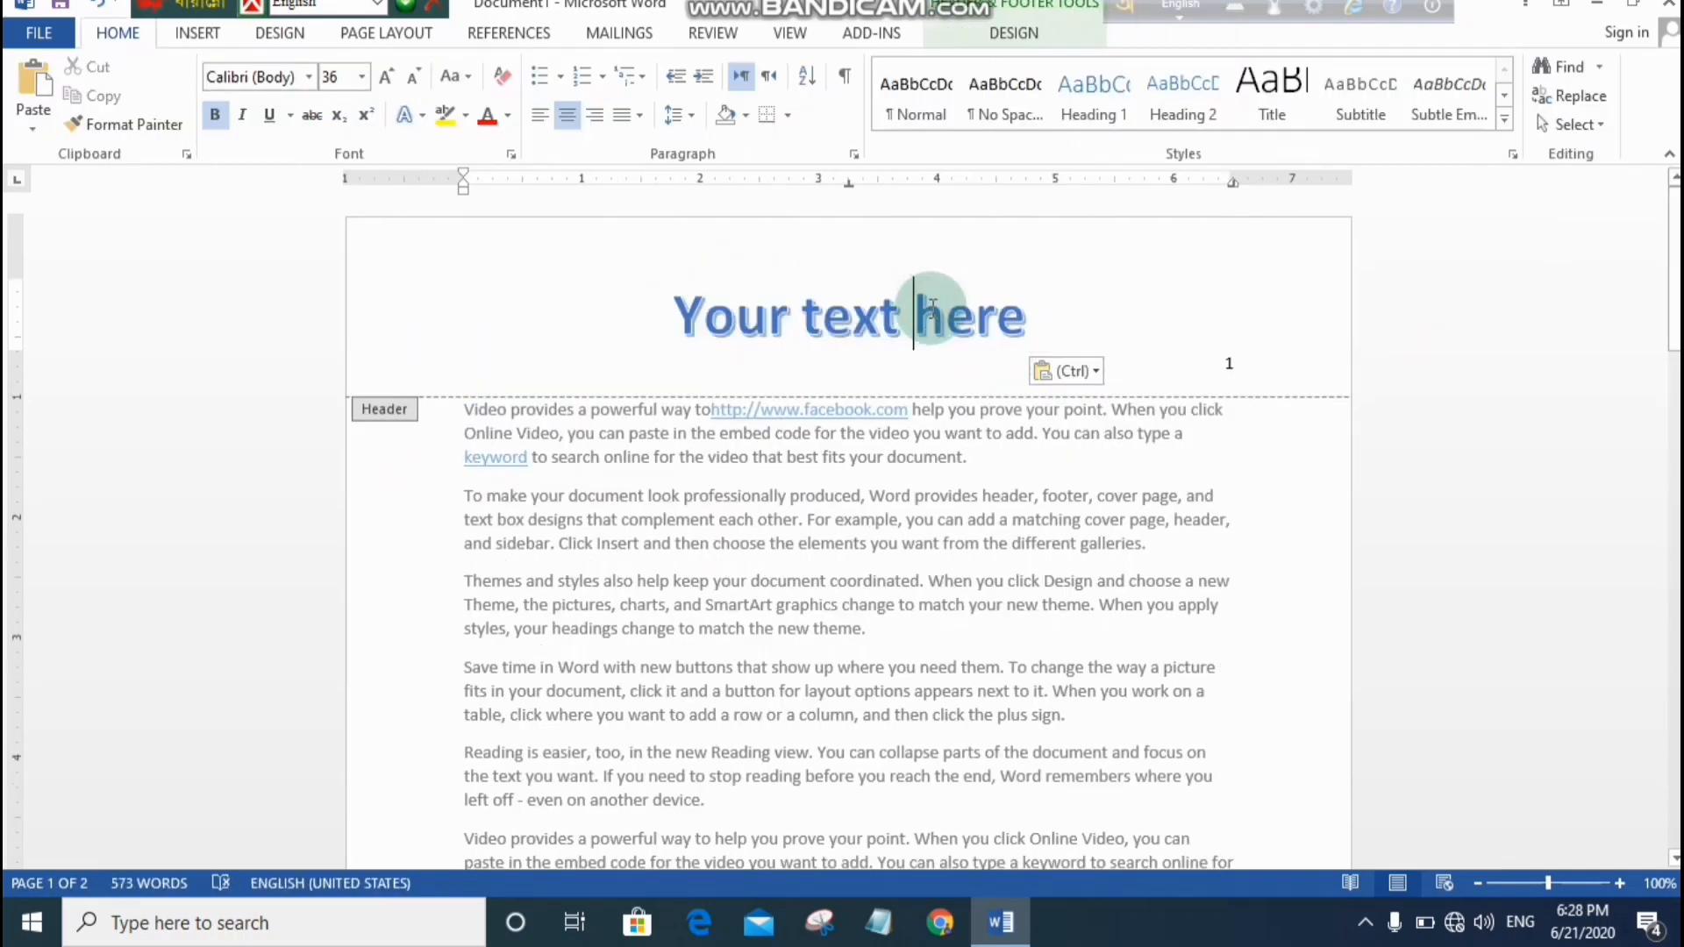
text(rtvvgg)
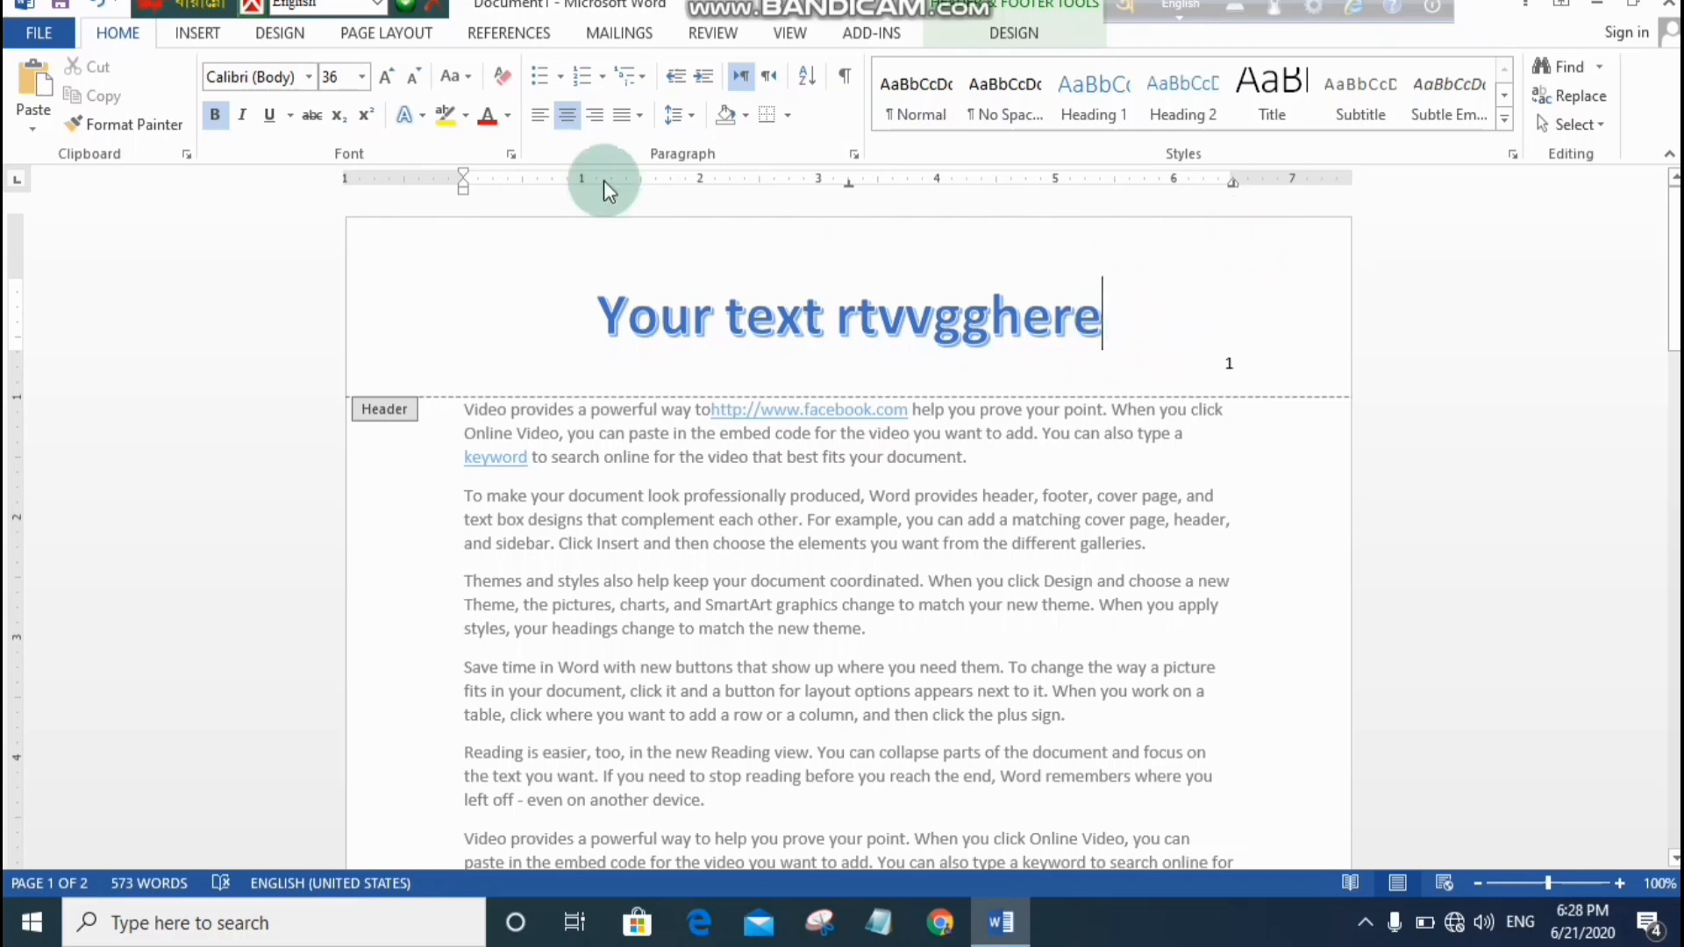
Return to the body text, apply a Dropped drop cap to the paragraph starting "Themes" and delete the dropped letter.
click(195, 32)
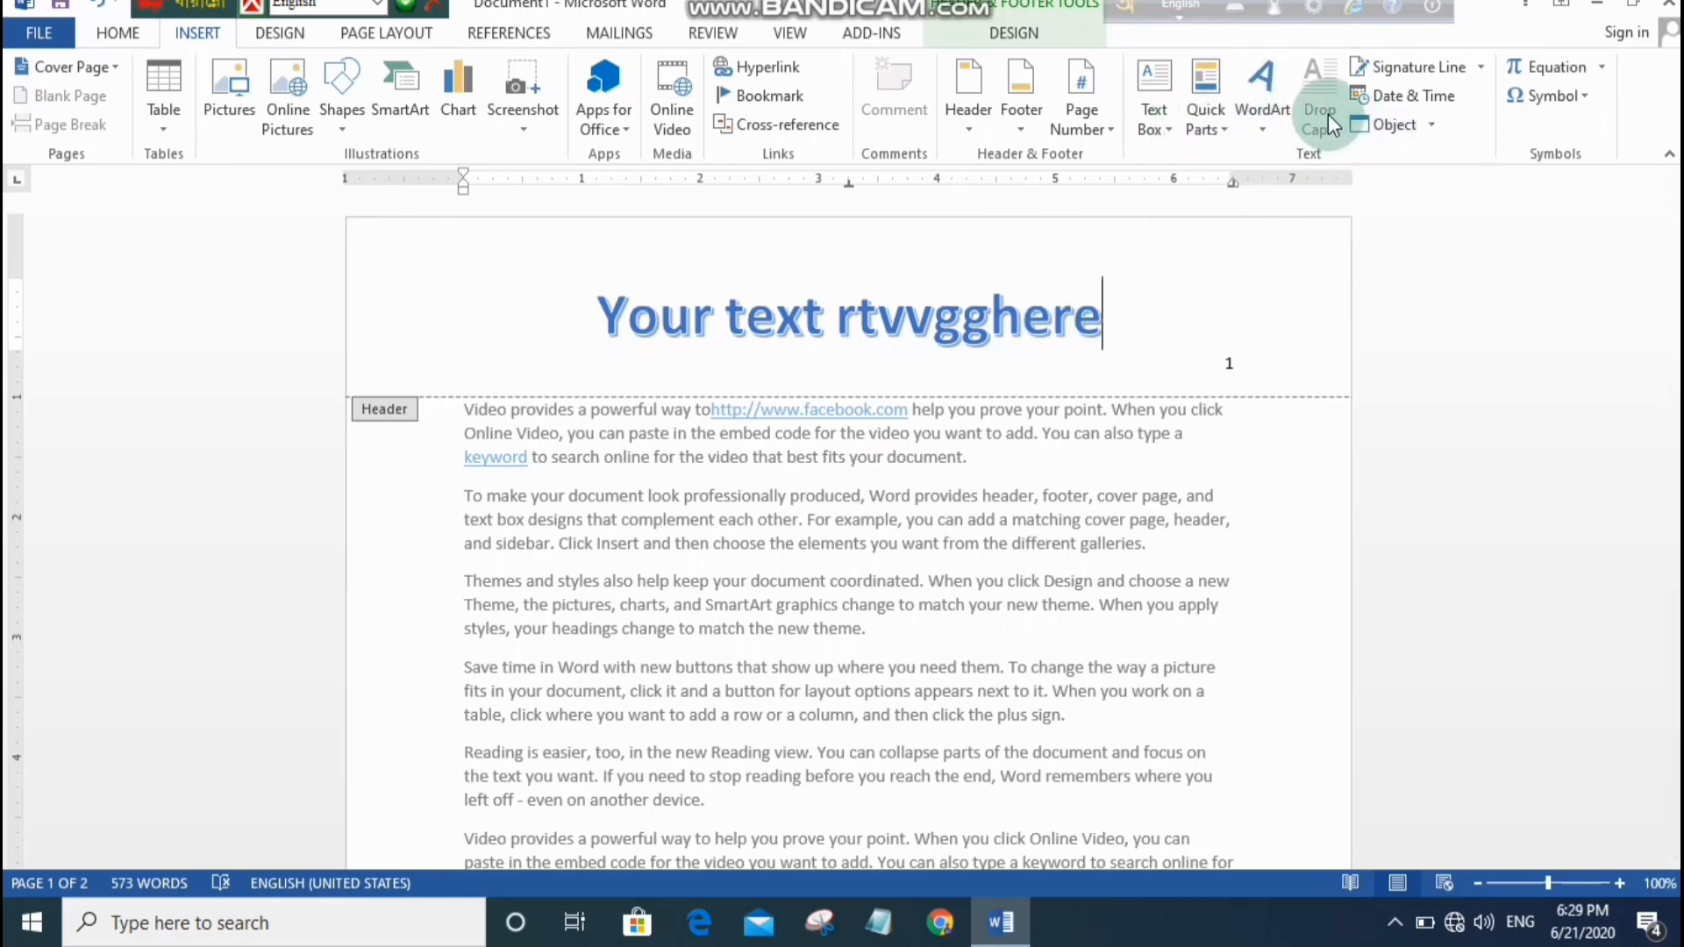
double_click(894, 587)
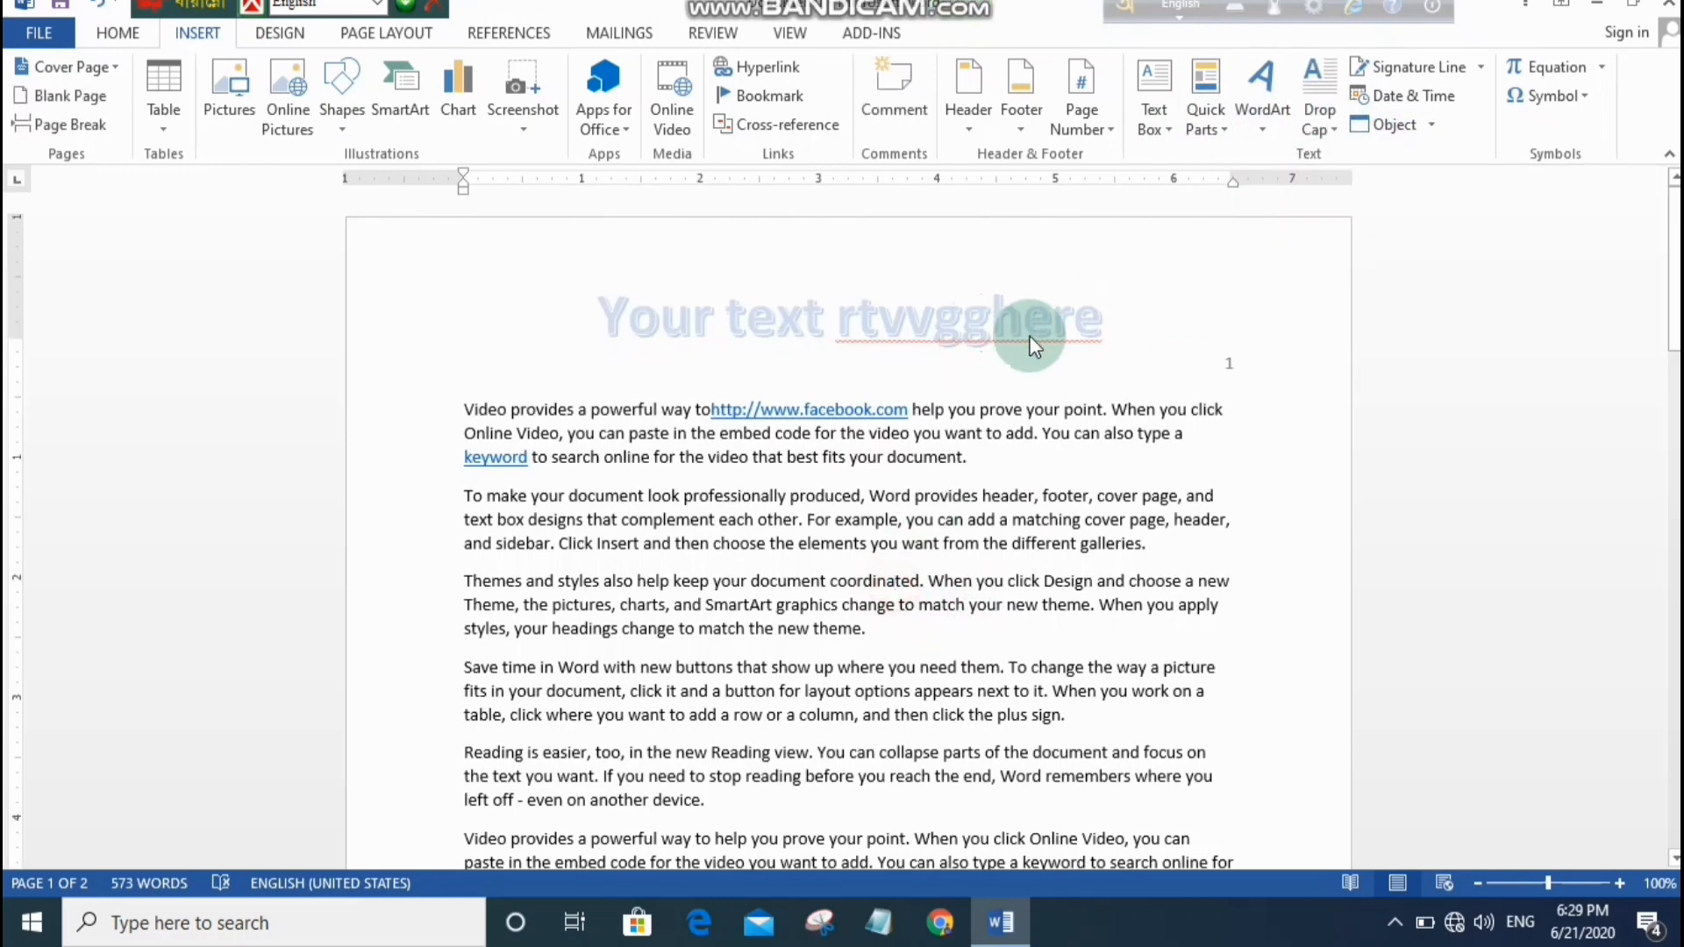
click(1314, 107)
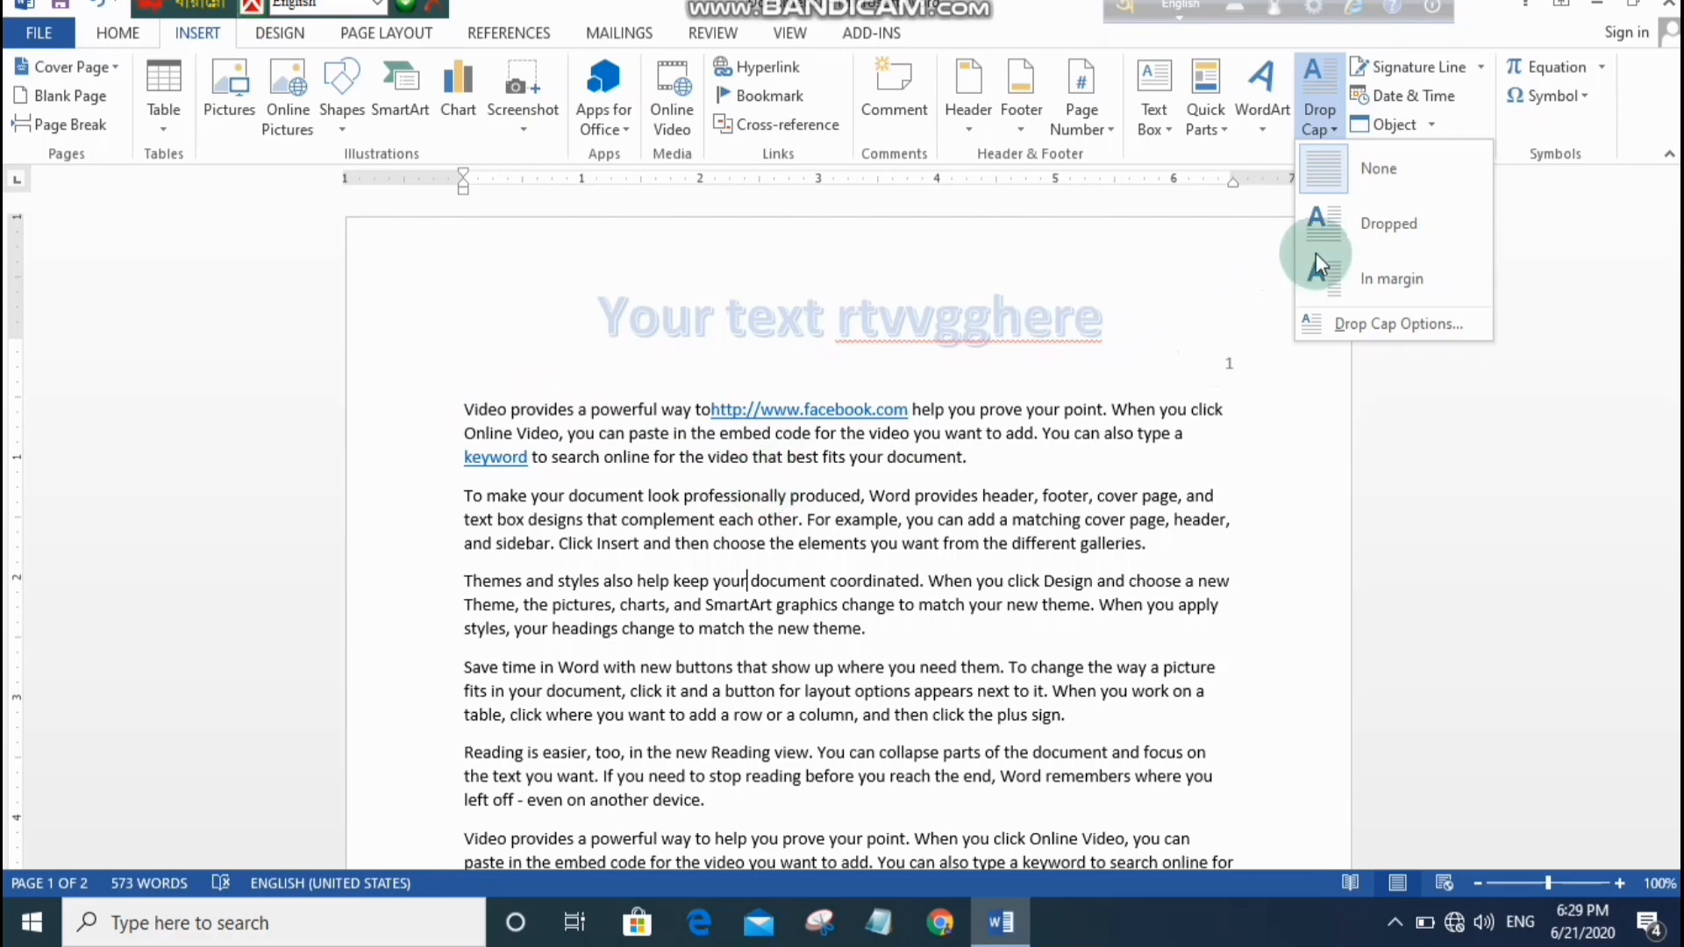
click(1354, 230)
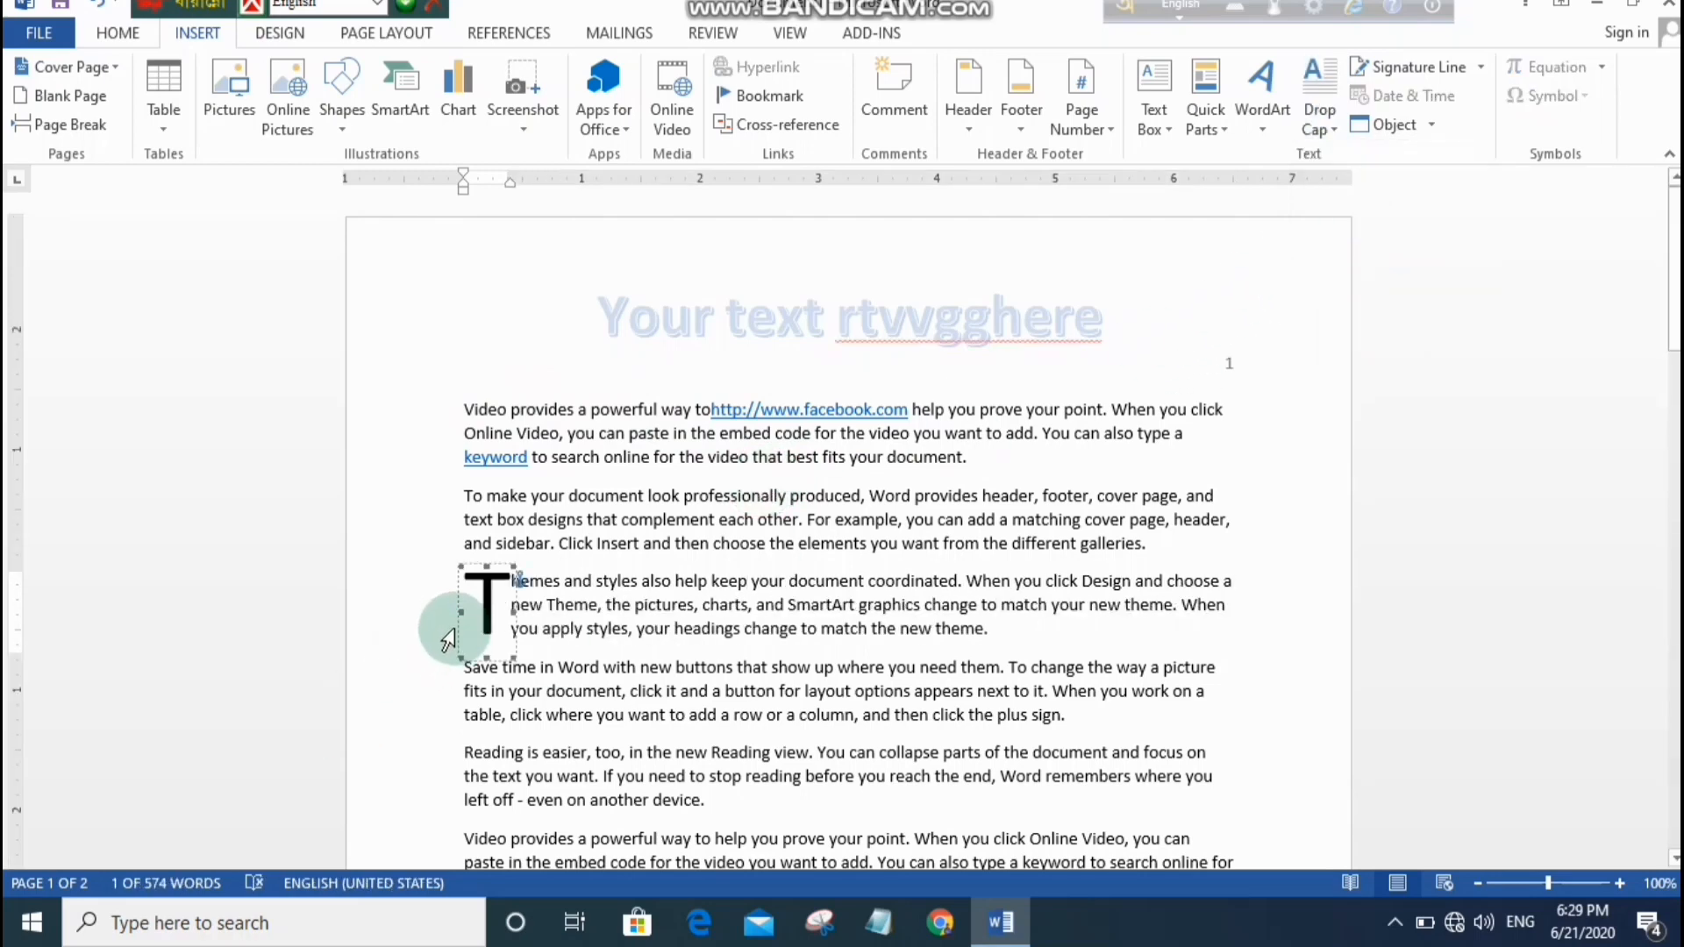
key(Delete)
Apply a Dropped drop cap to the first paragraph, starting "Video provides", and deselect the letter.
click(465, 411)
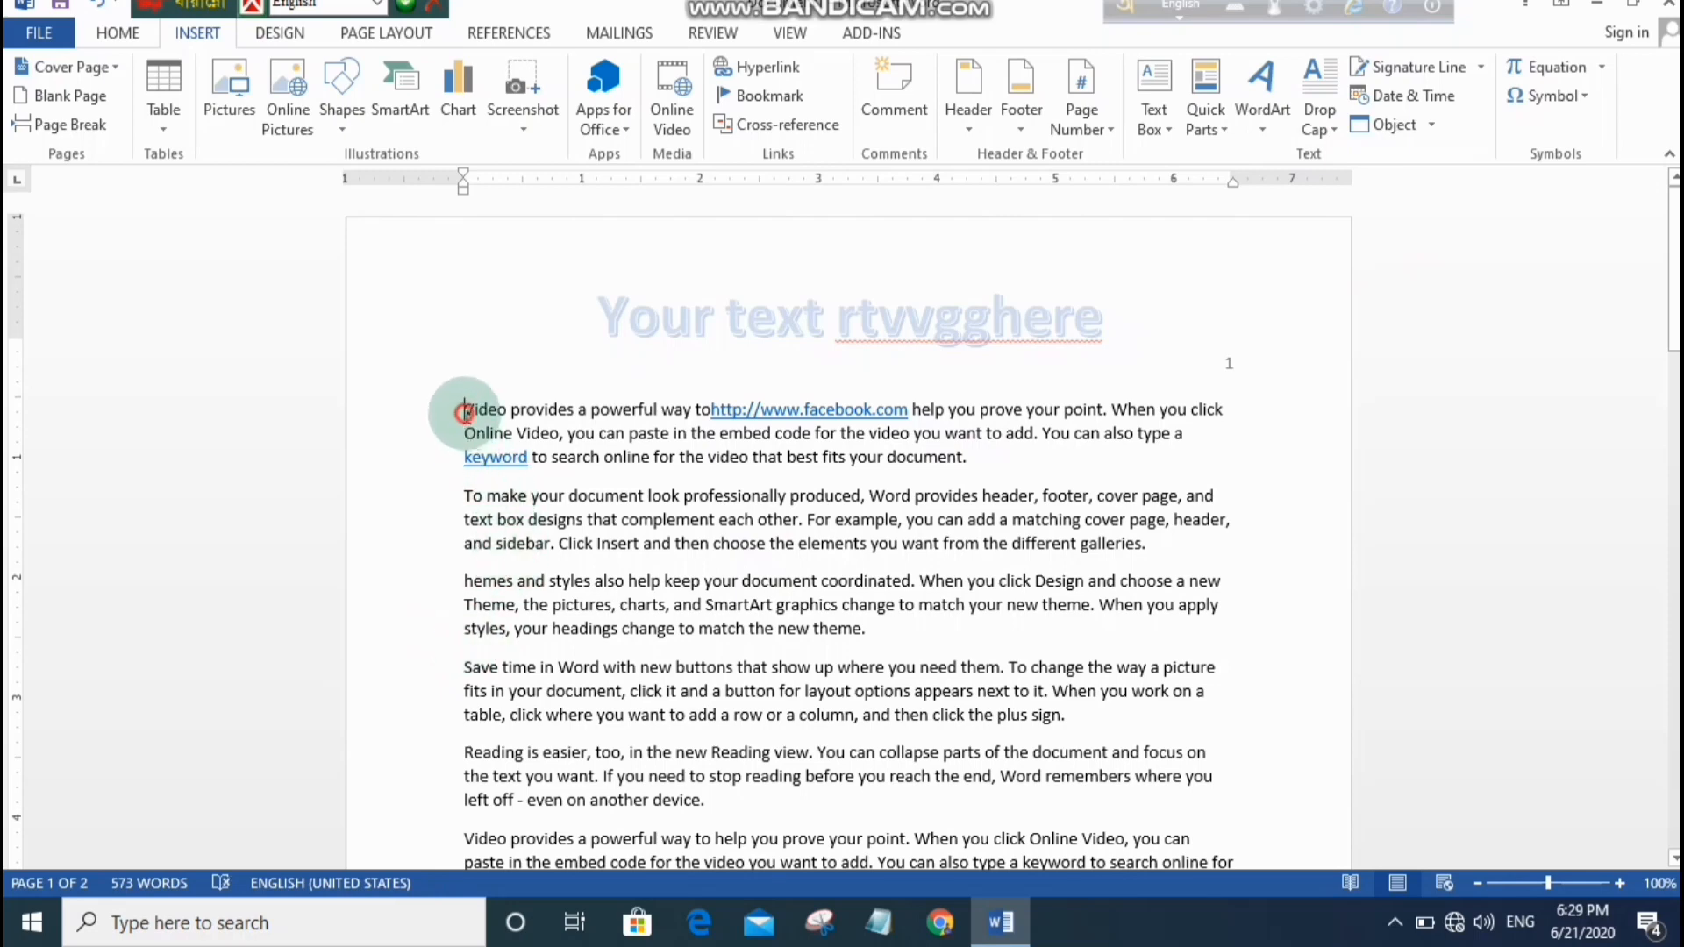
click(1330, 91)
click(1360, 229)
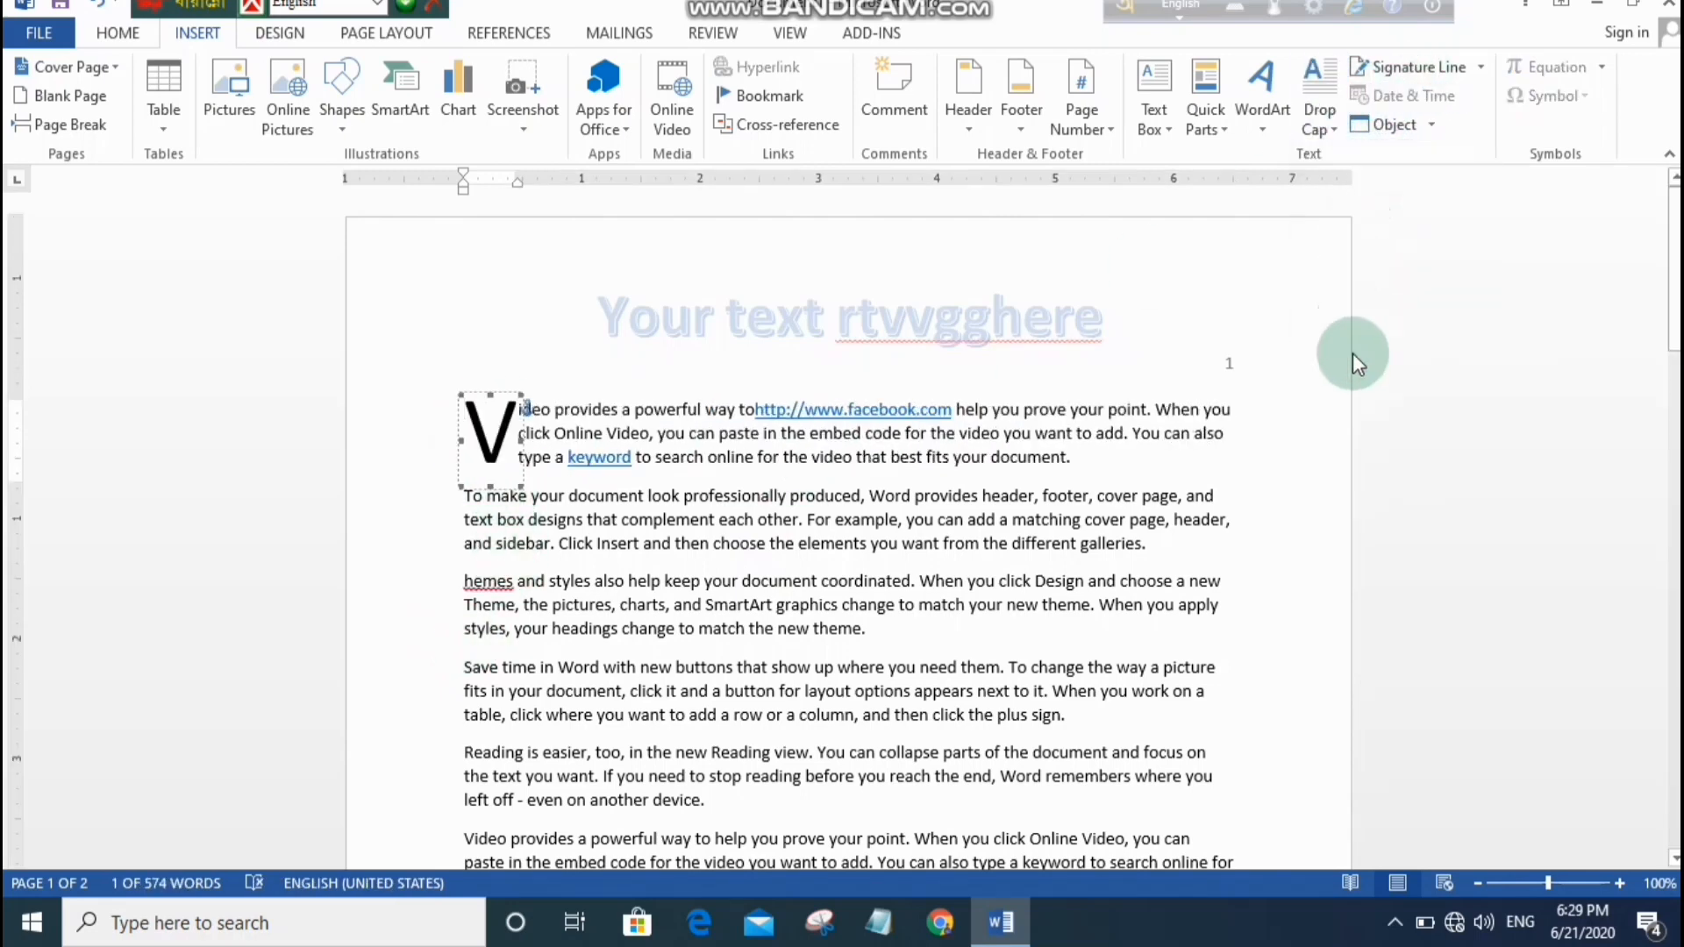
click(600, 550)
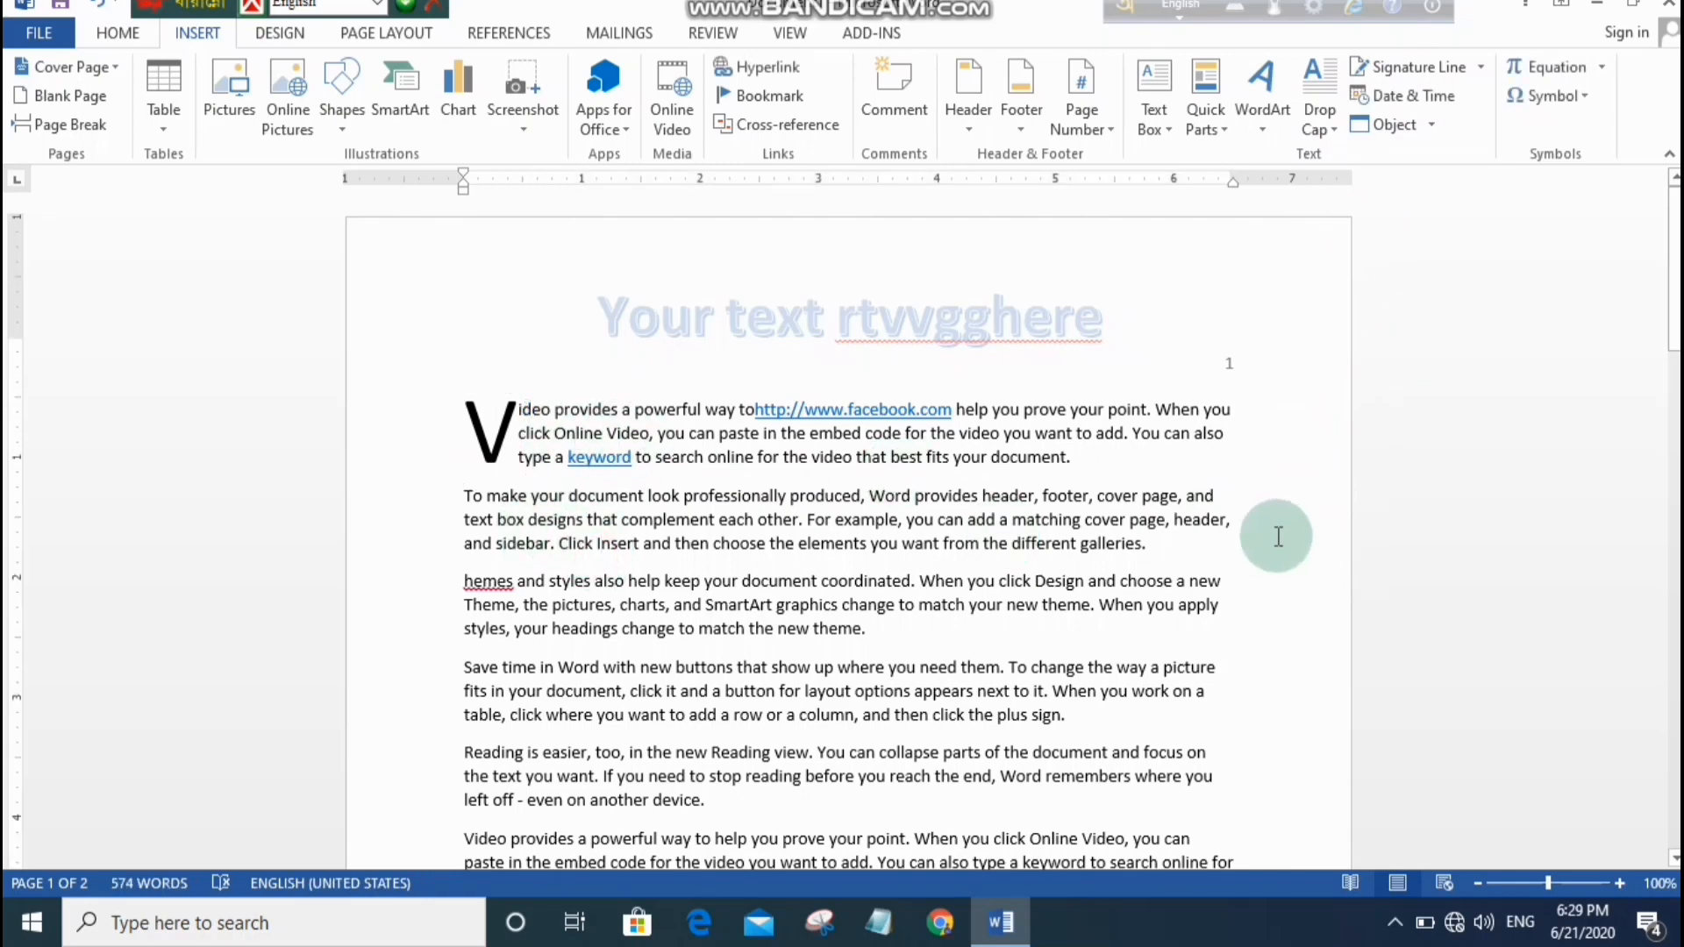
click(1329, 98)
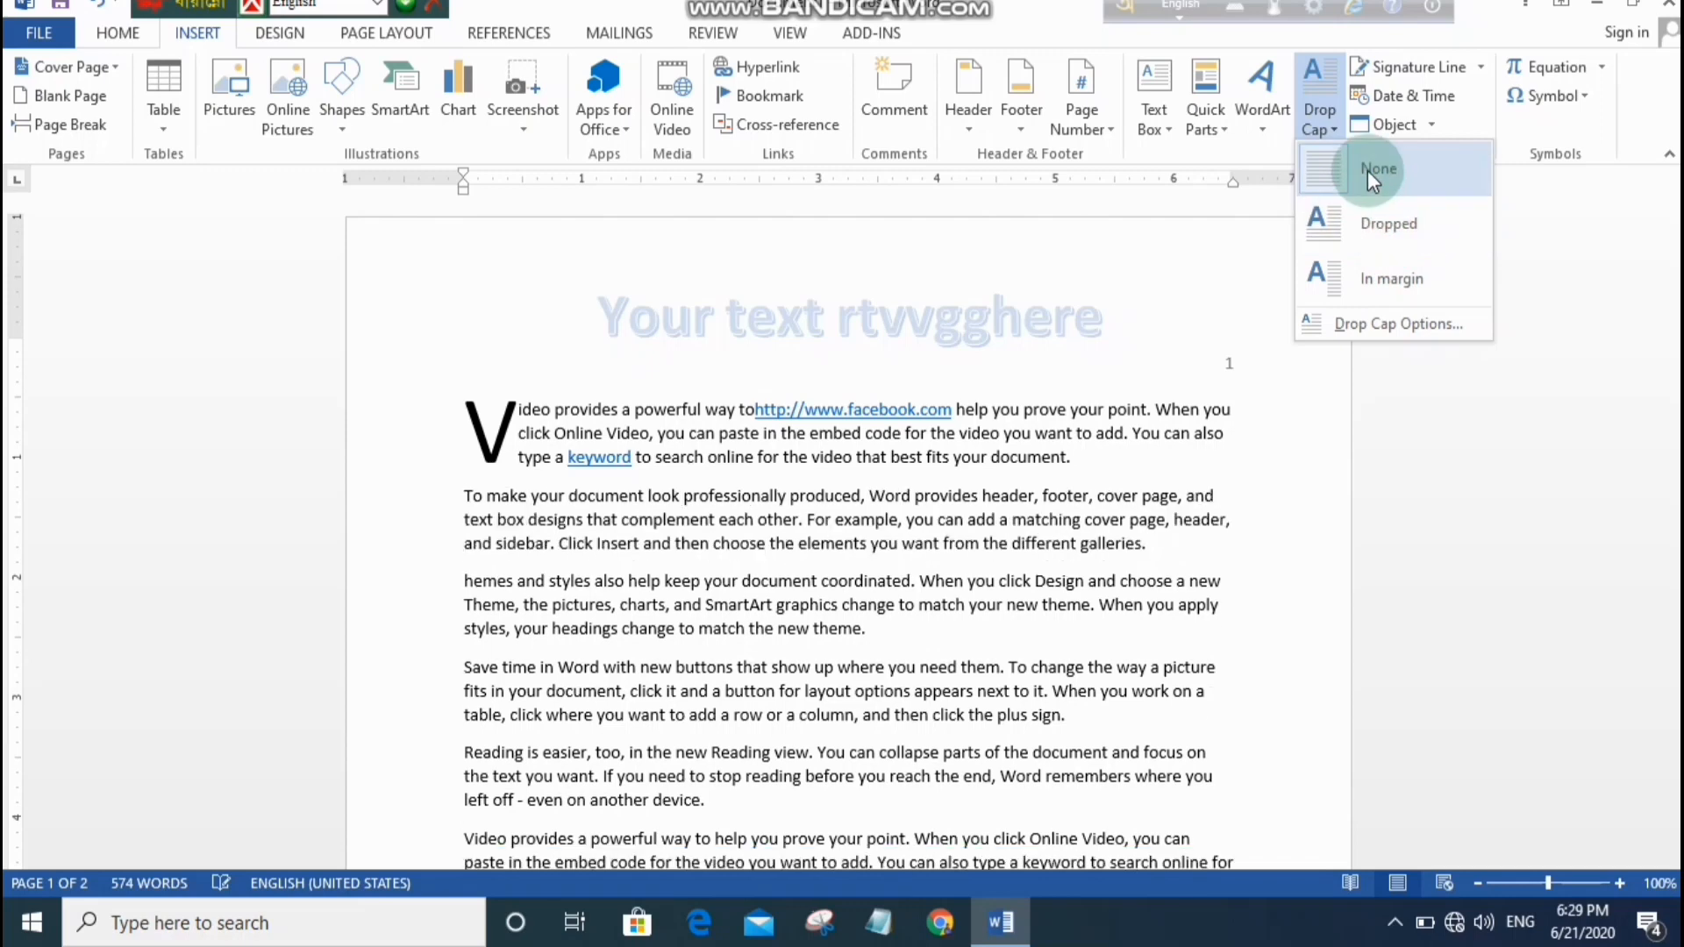
click(496, 418)
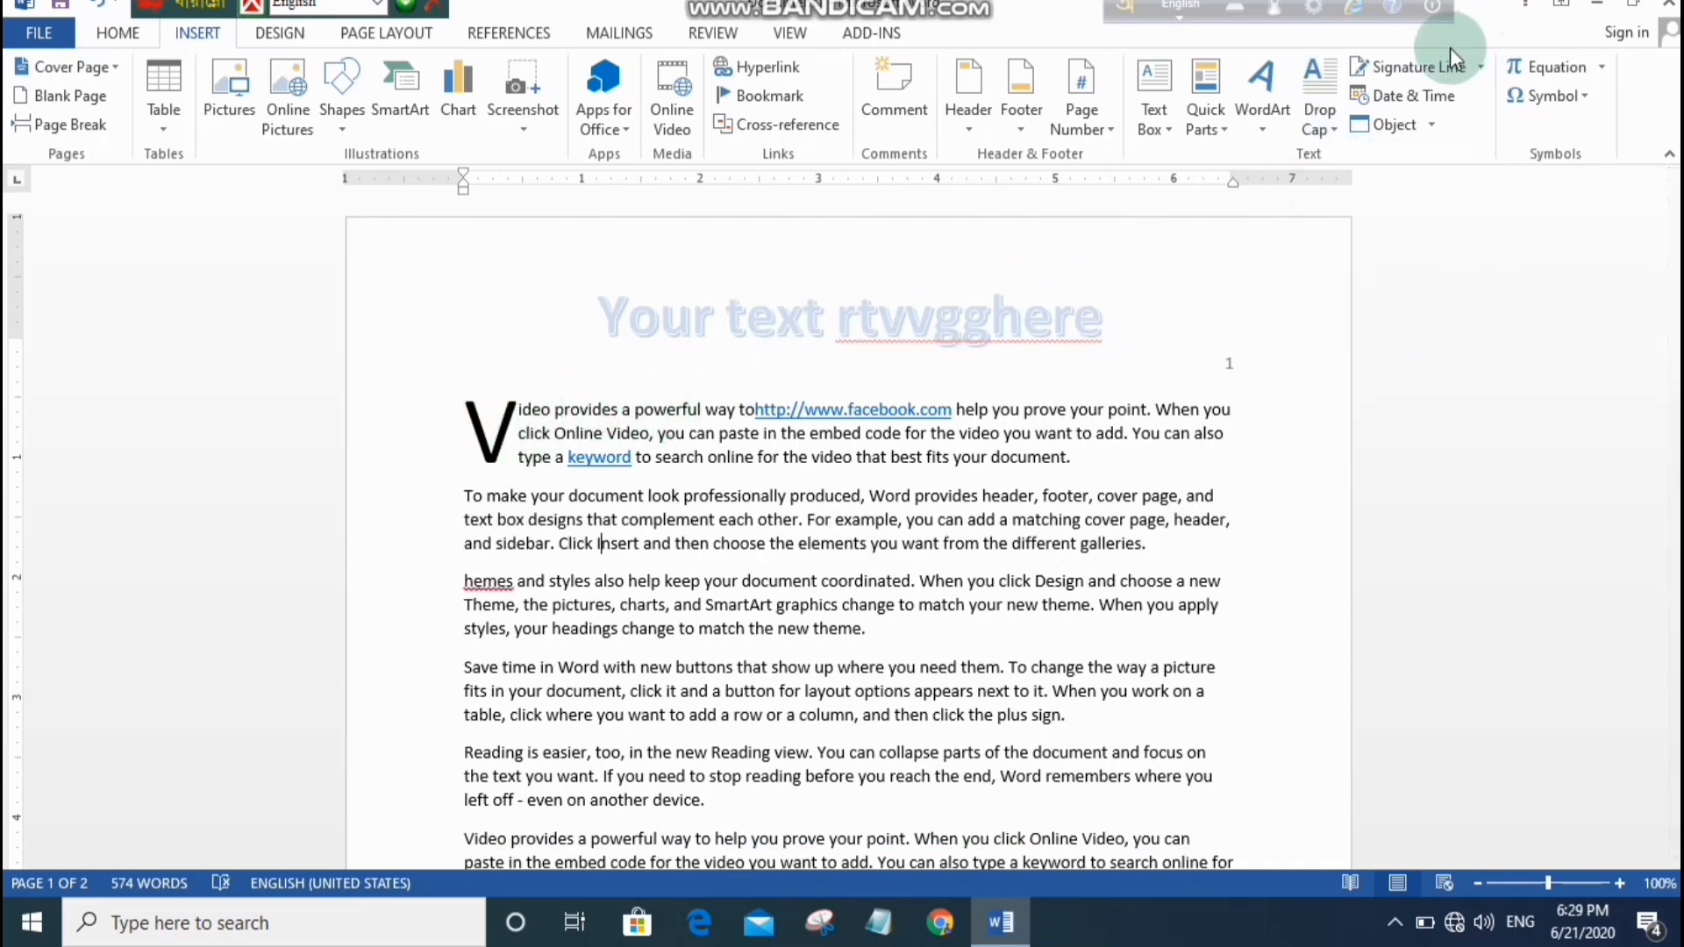
click(1305, 117)
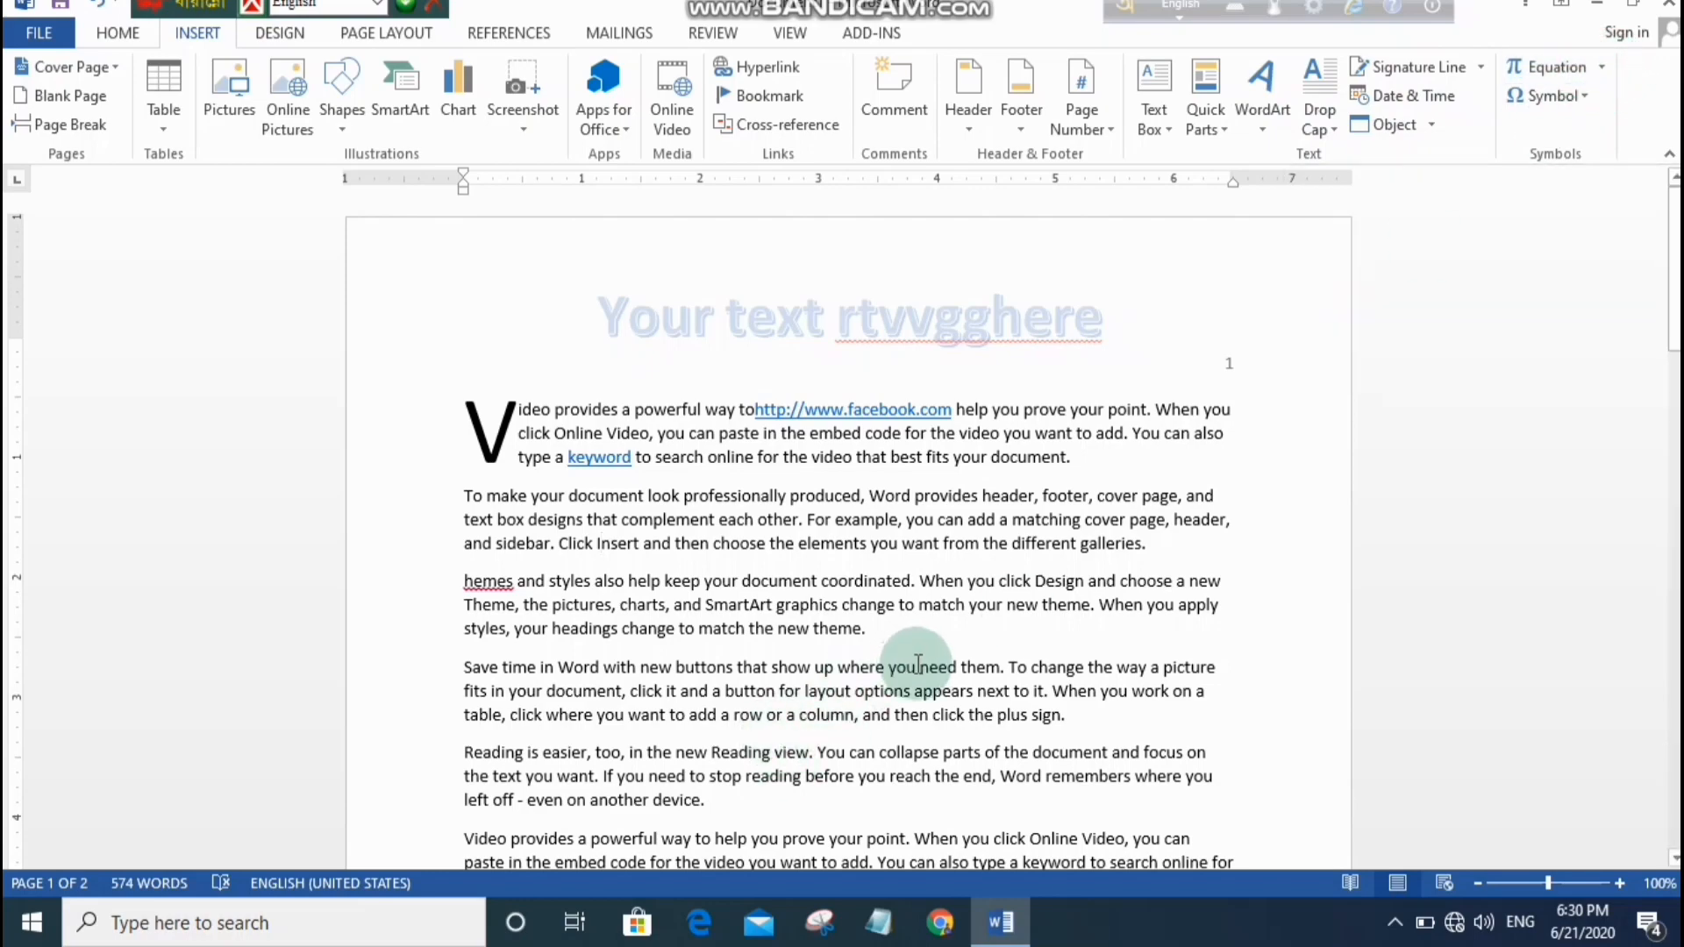
Insert the built-in Expansion of a Sum equation on the empty line below "Video" on page 2.
scroll(938, 667, down, 5)
scroll(937, 677, down, 10)
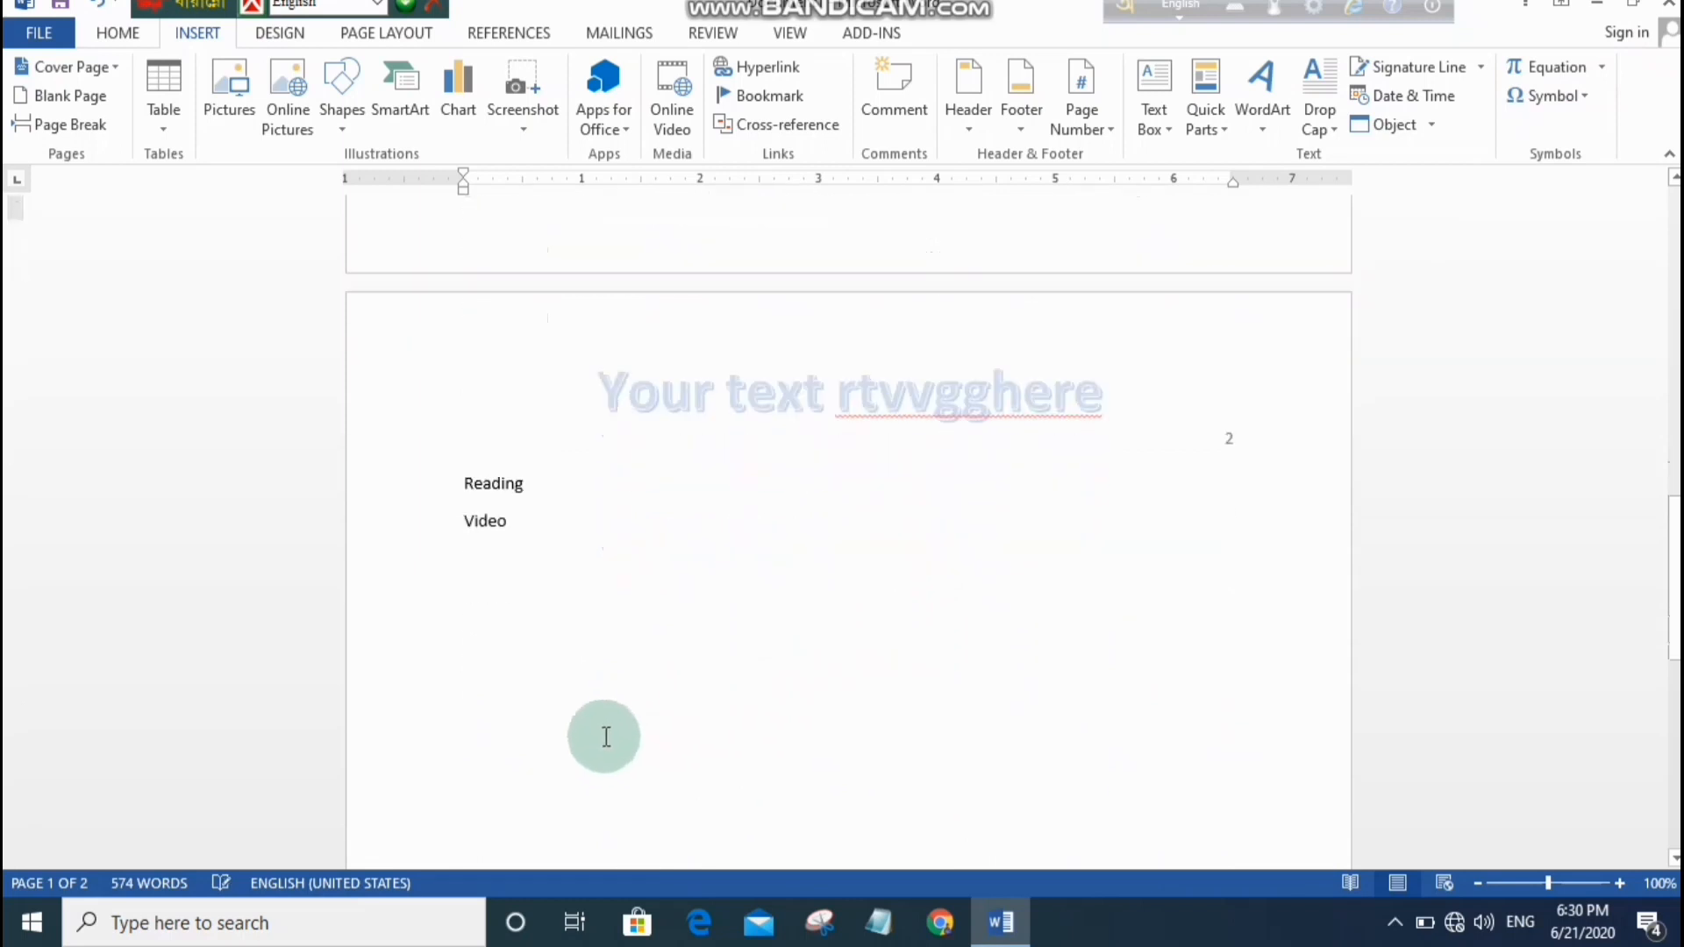
click(578, 612)
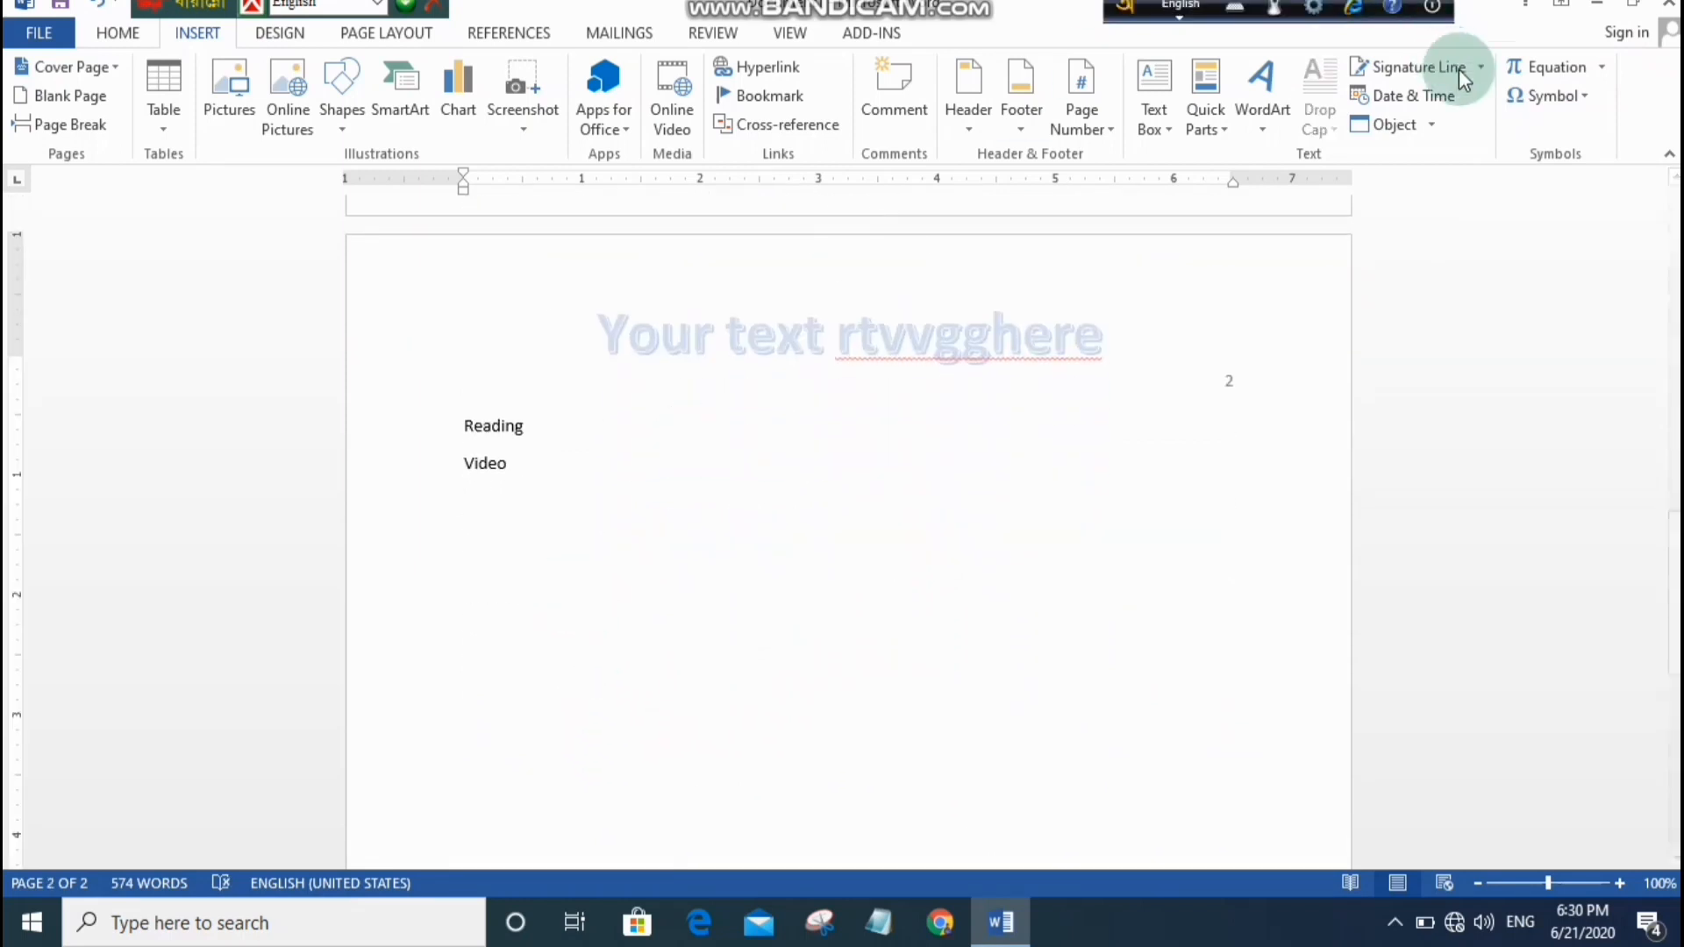
click(1602, 68)
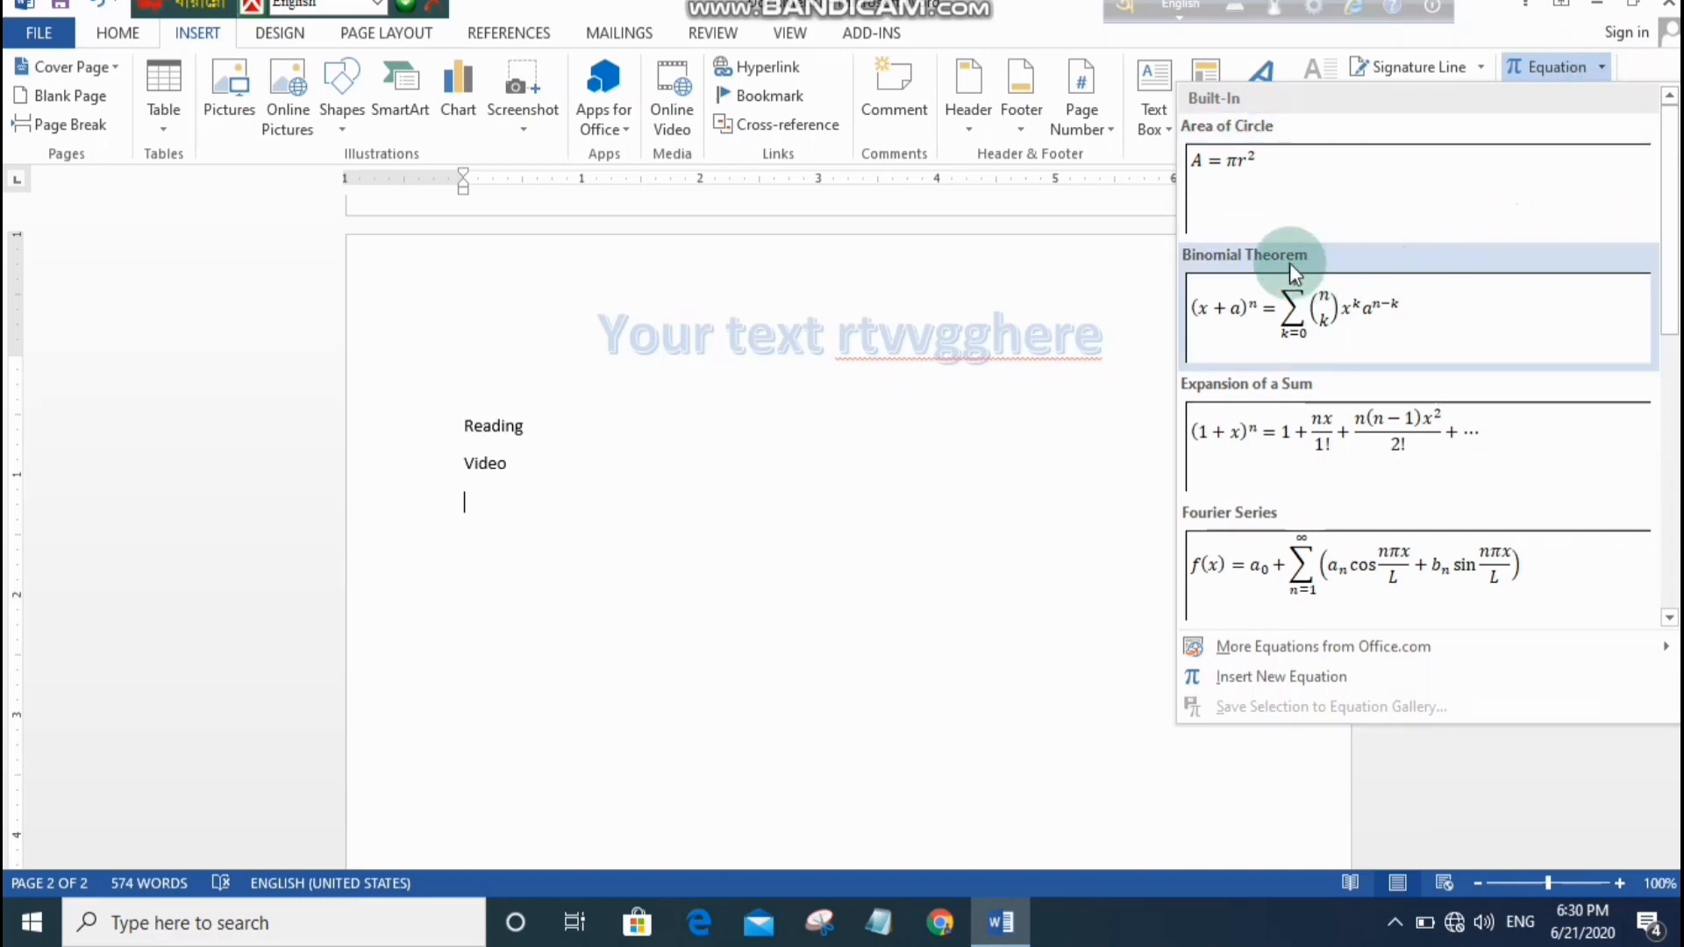
click(1308, 451)
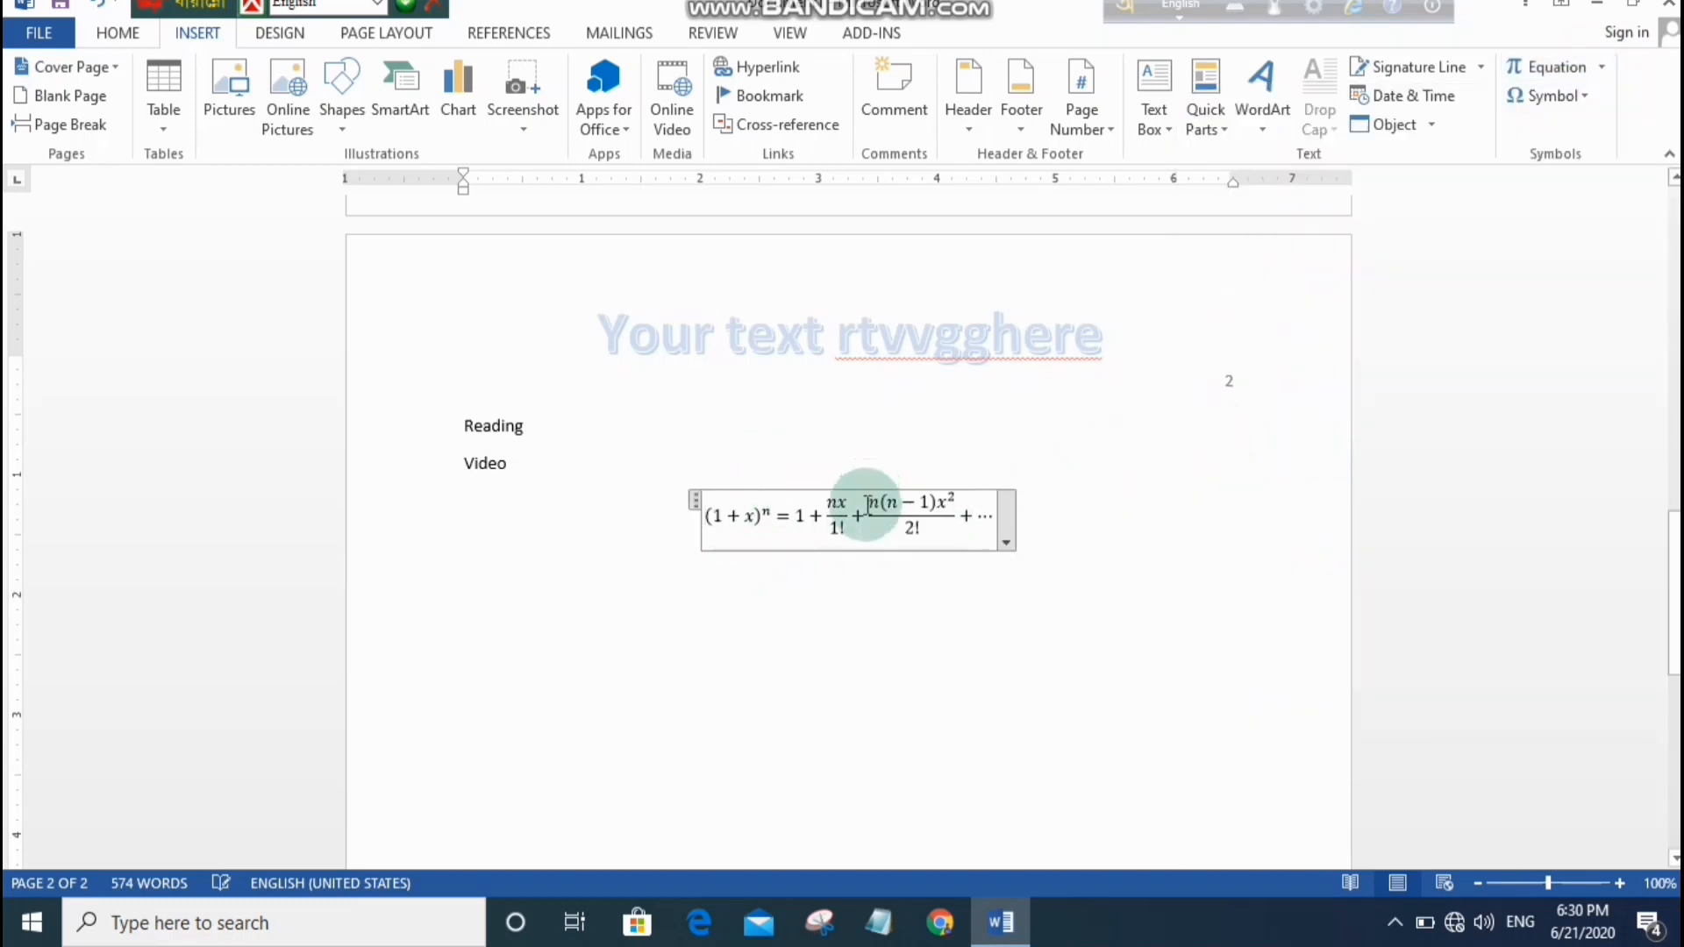
Examine the structure galleries available for the equation, from Fraction, Script and Radical through to Operator and Matrix.
click(865, 512)
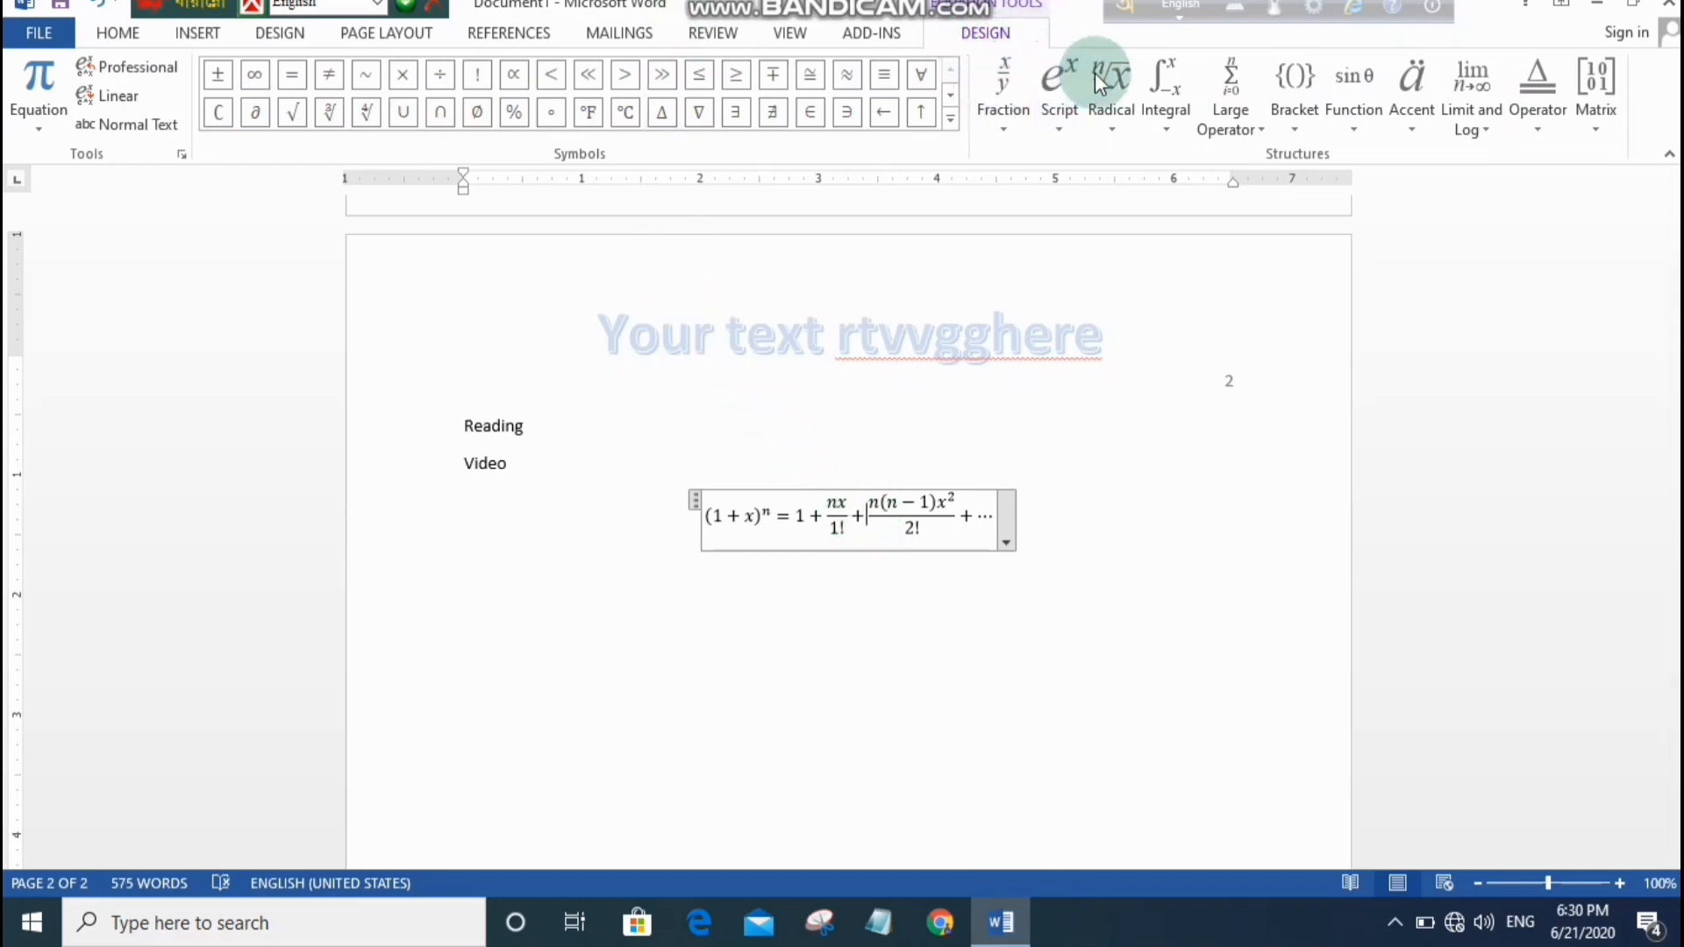
click(993, 129)
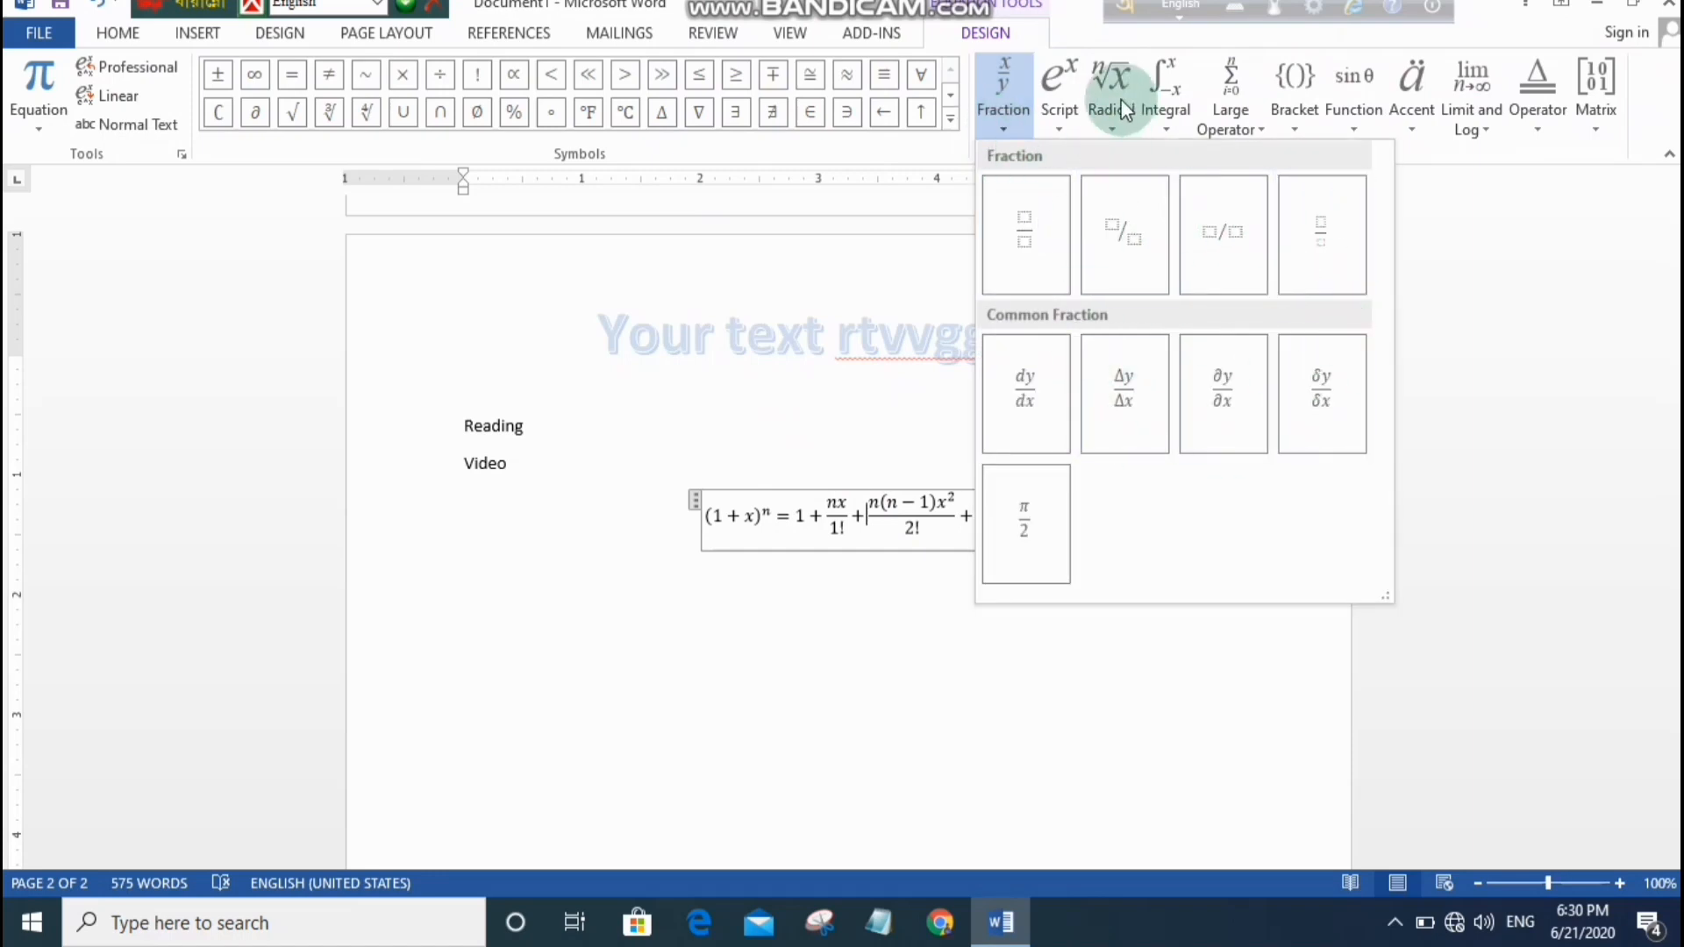
click(1050, 119)
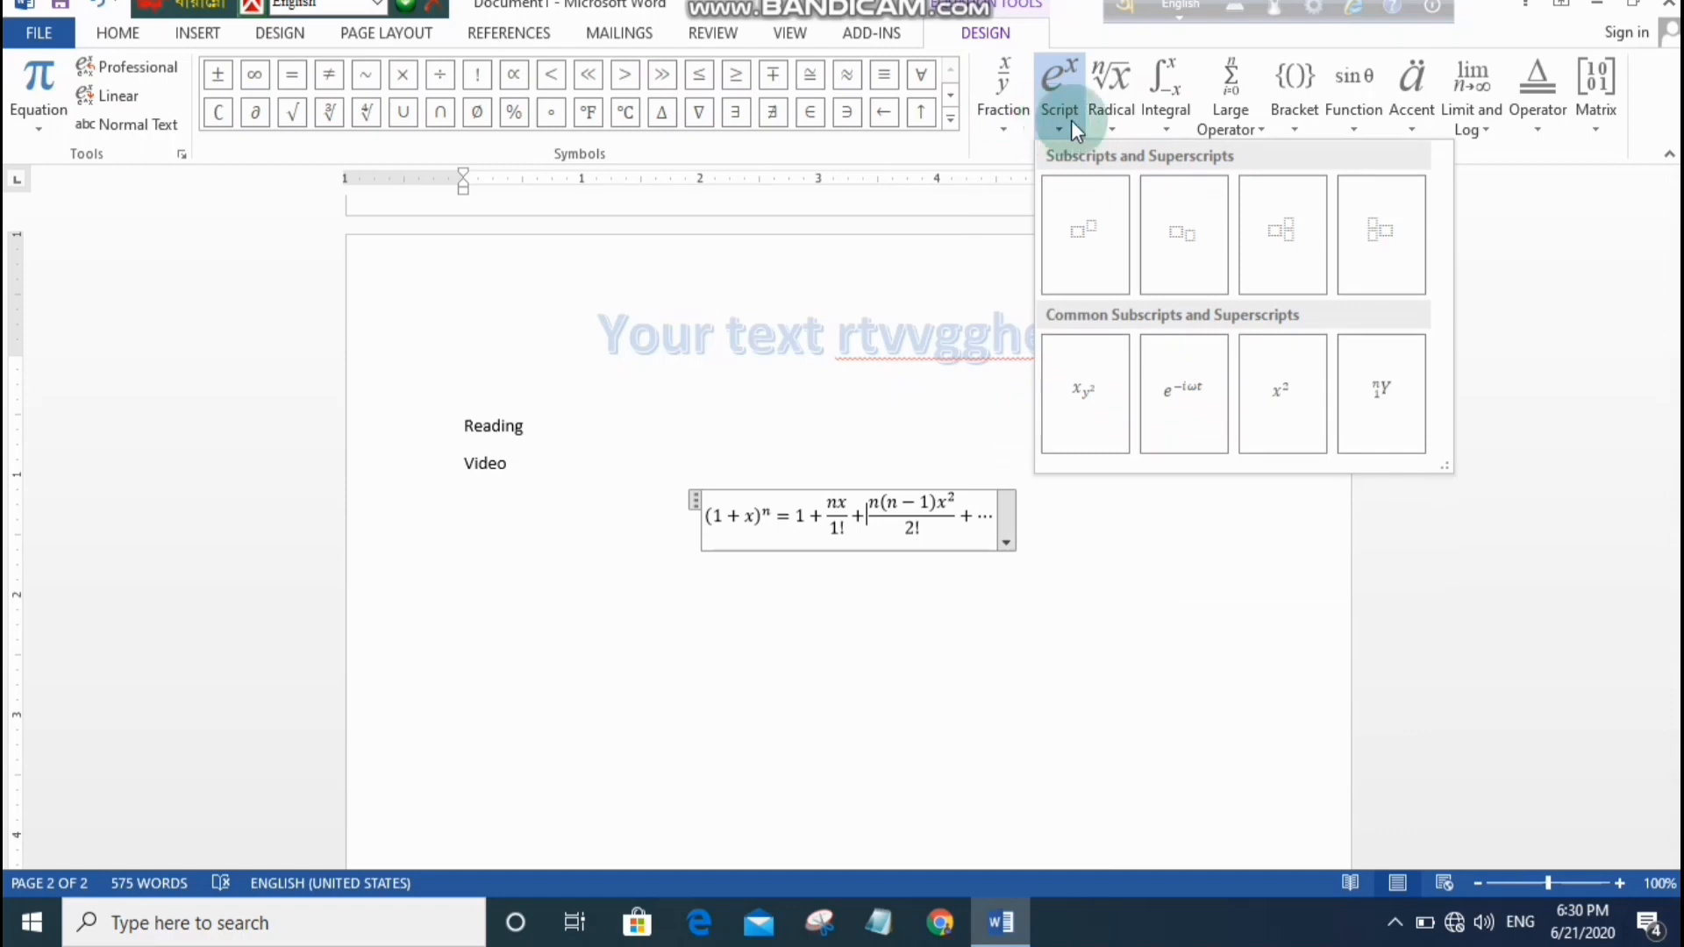
click(1115, 123)
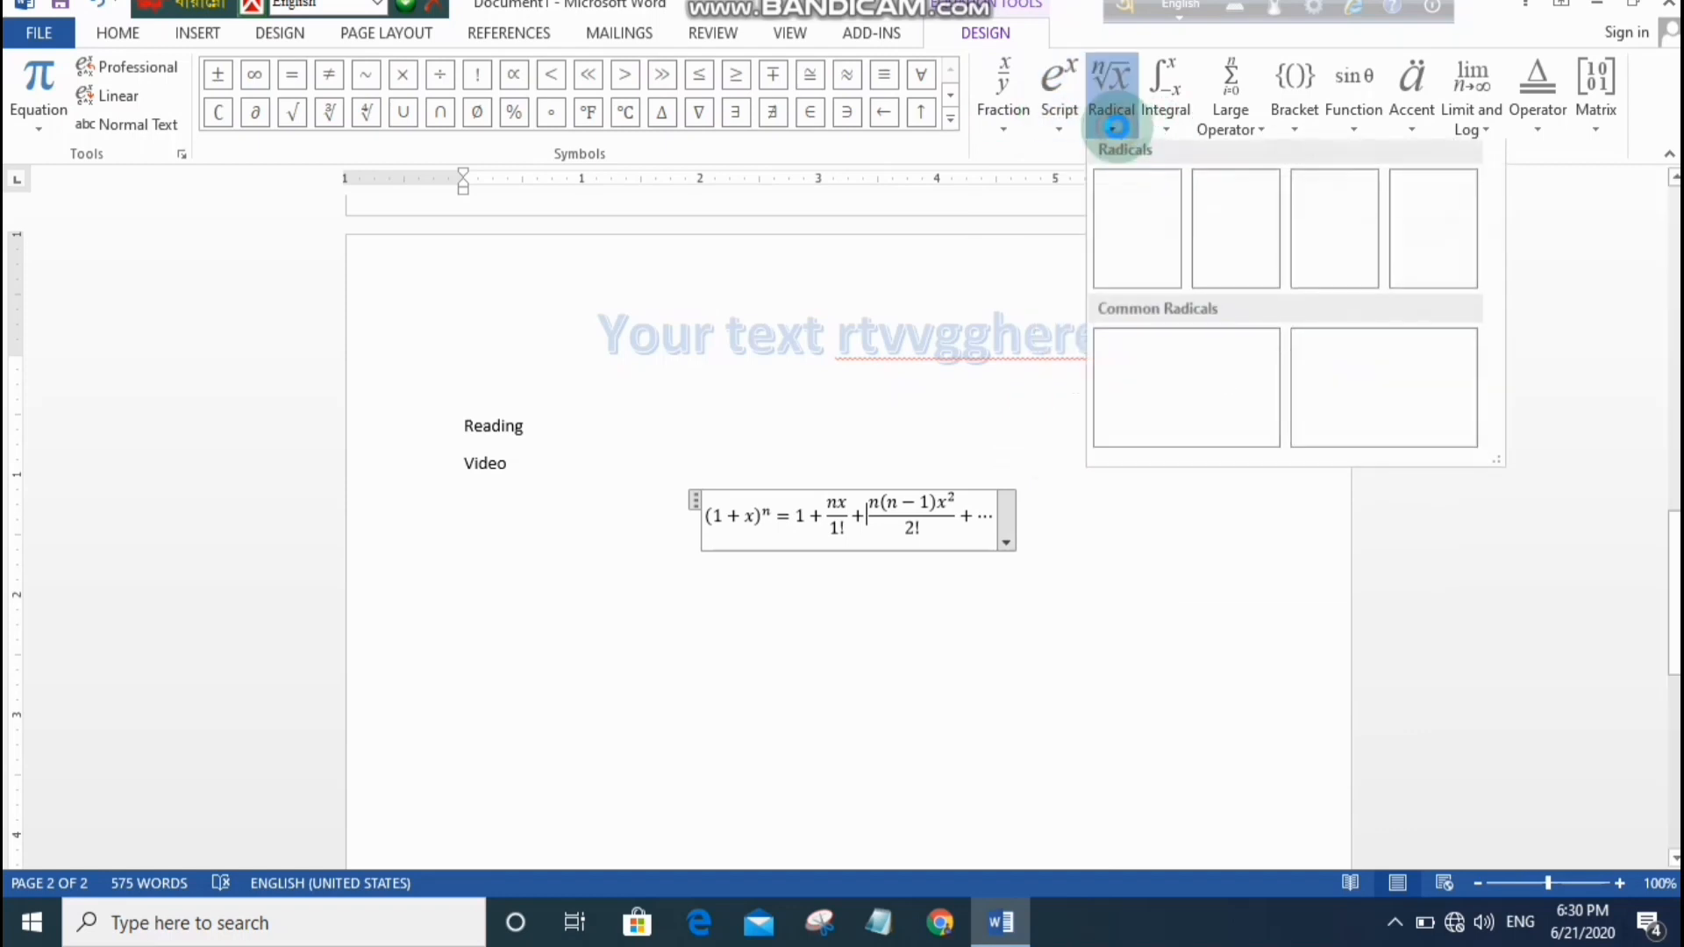
click(1163, 129)
click(1263, 123)
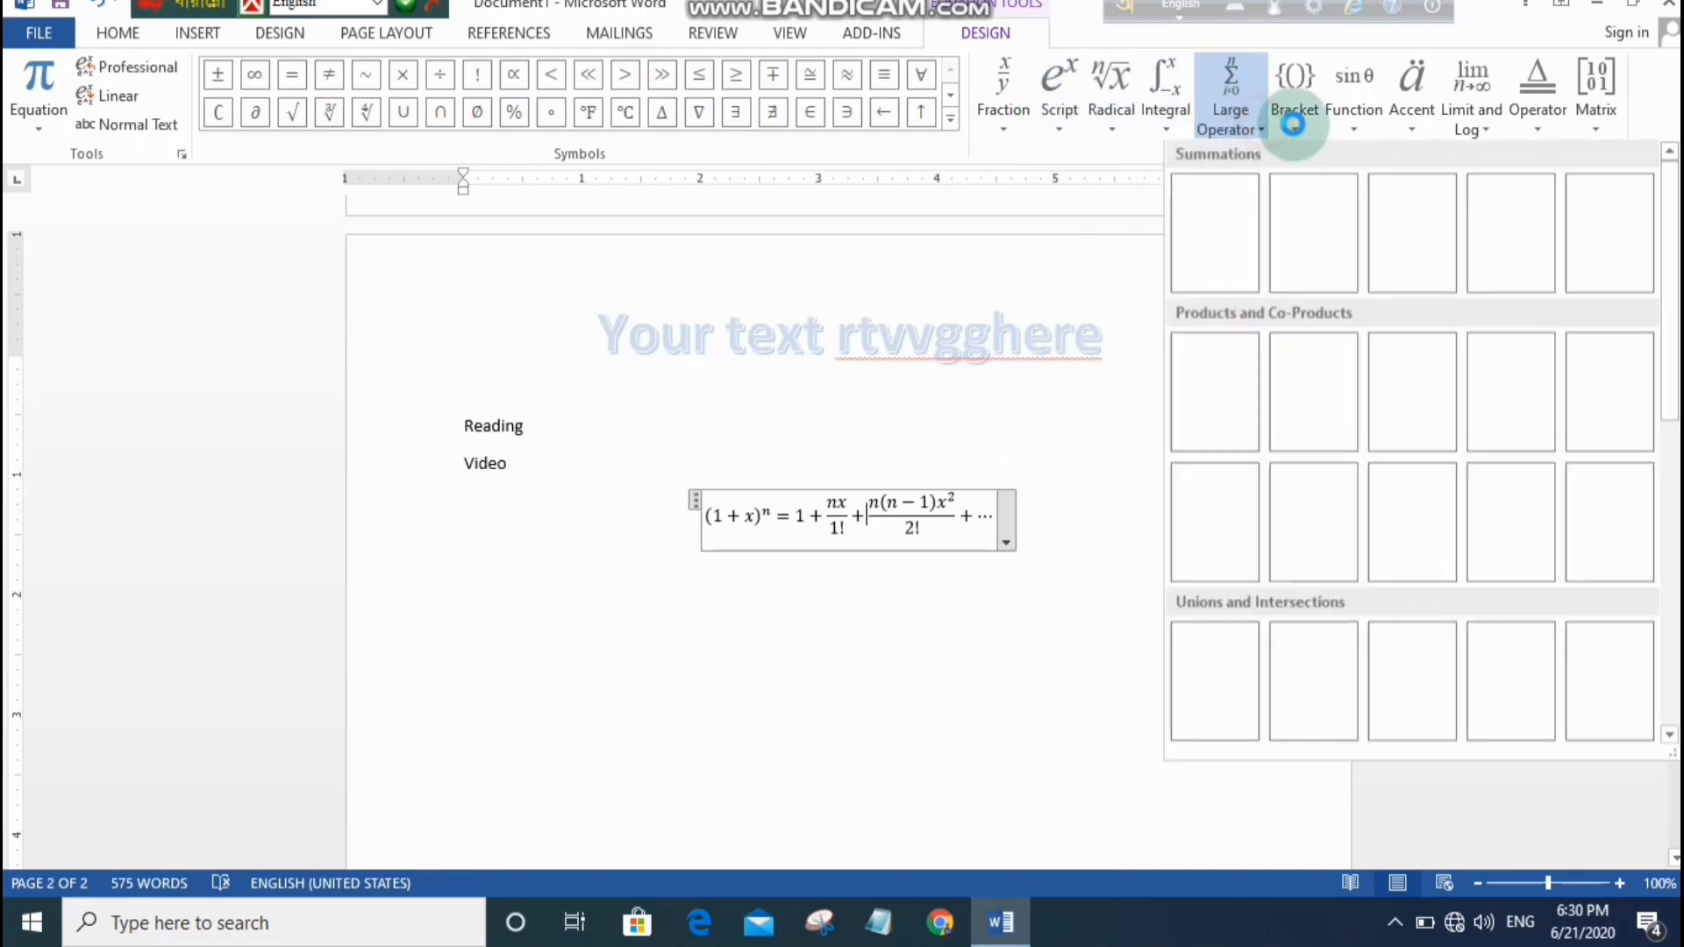
click(1297, 131)
click(1350, 127)
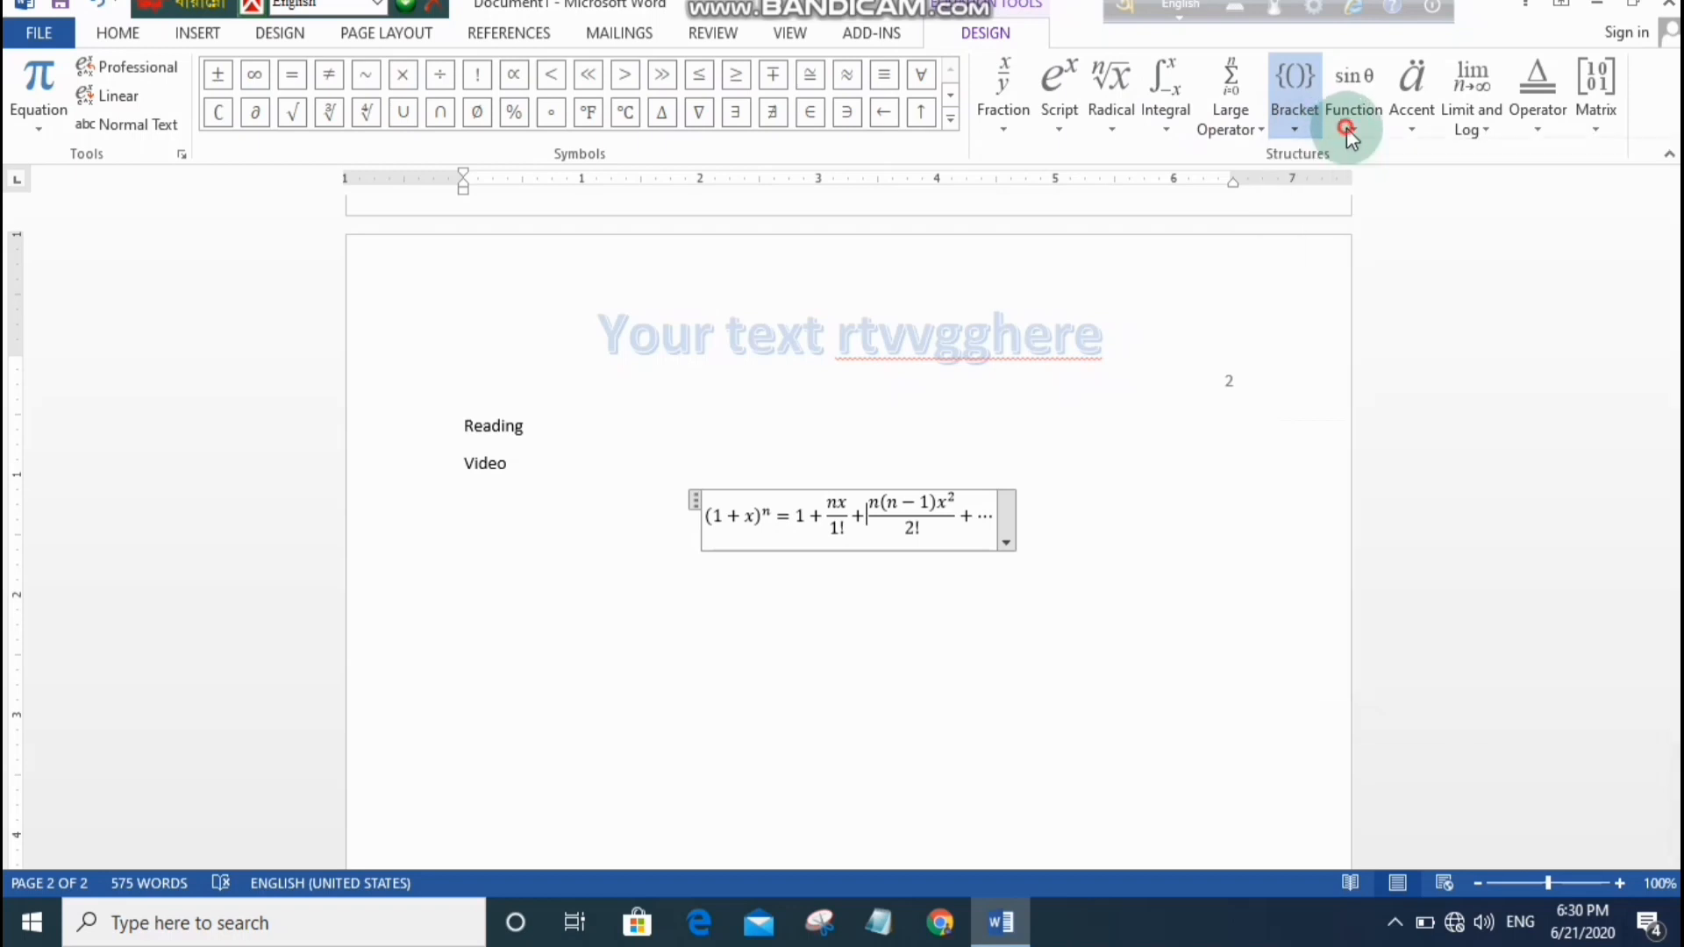
click(1410, 129)
click(1473, 127)
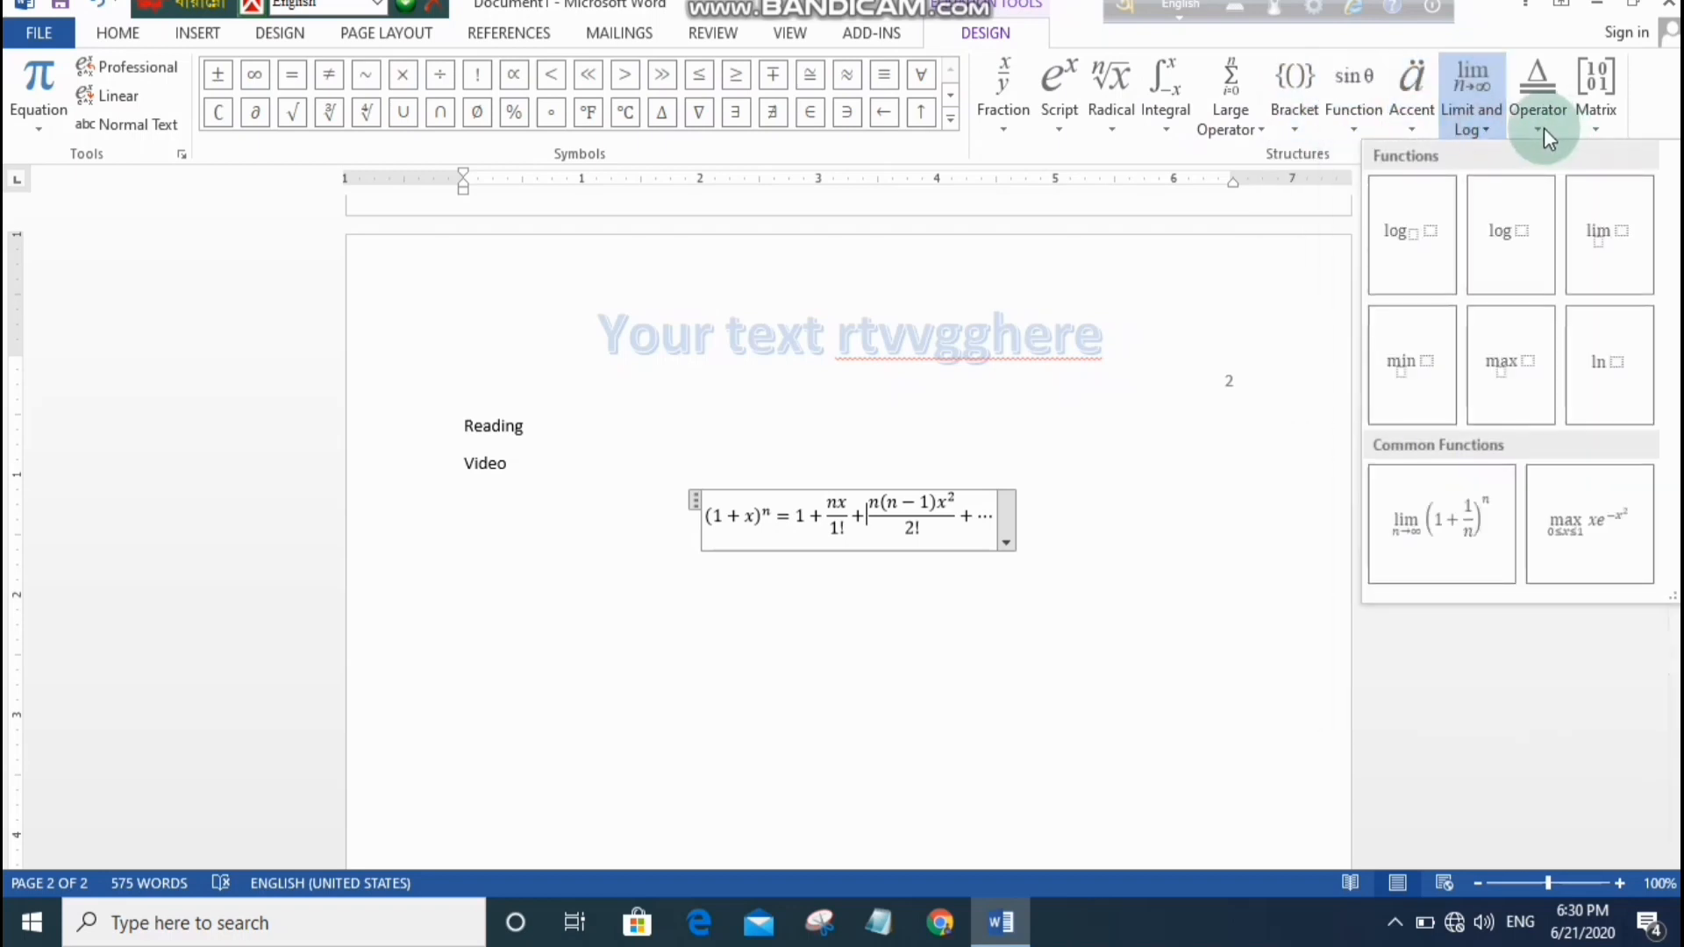
click(1541, 128)
click(1581, 123)
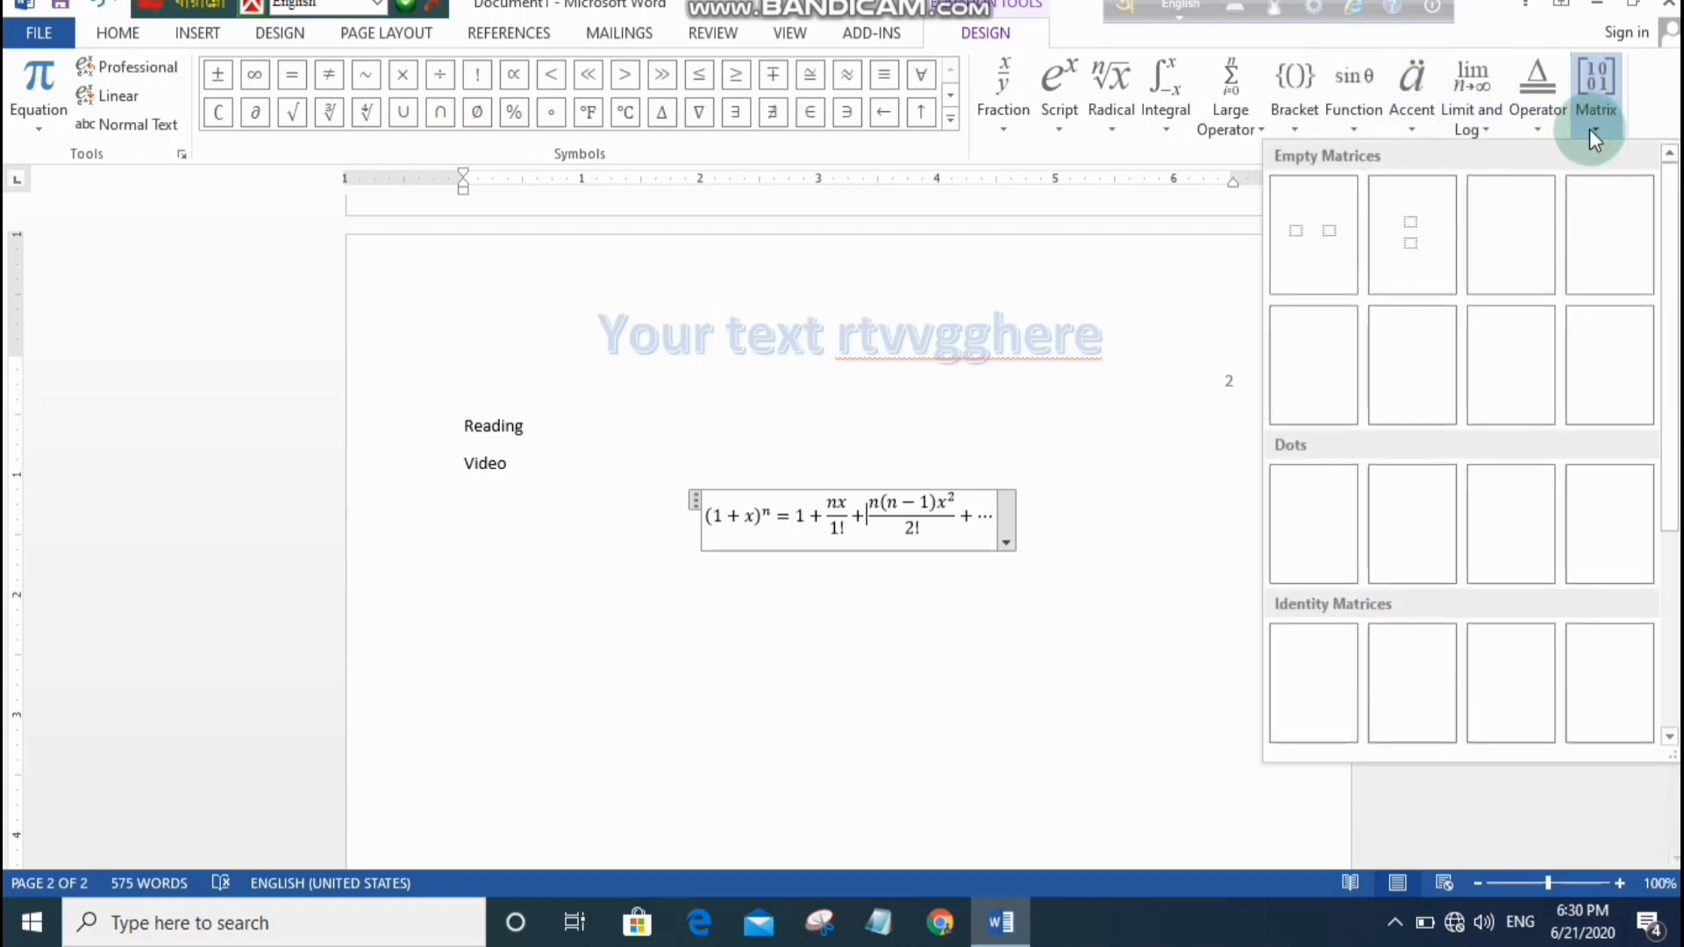
Add "vfbgn" directly after the standalone 1 following the equals sign in the equation.
click(812, 520)
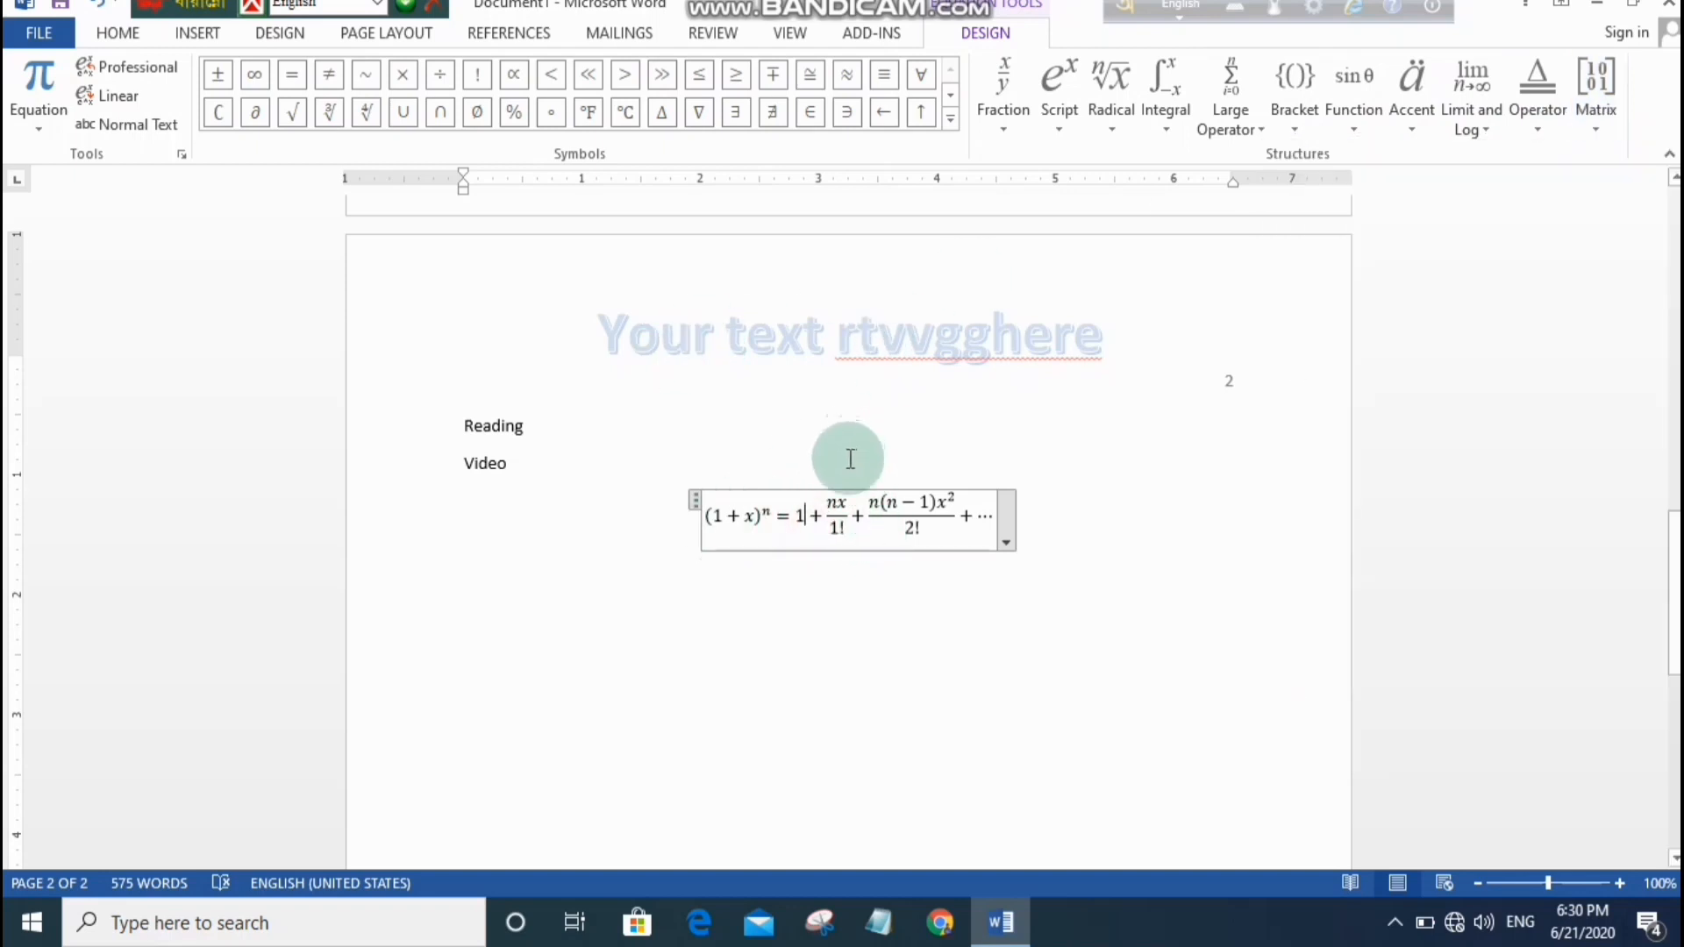
text(vfbgn)
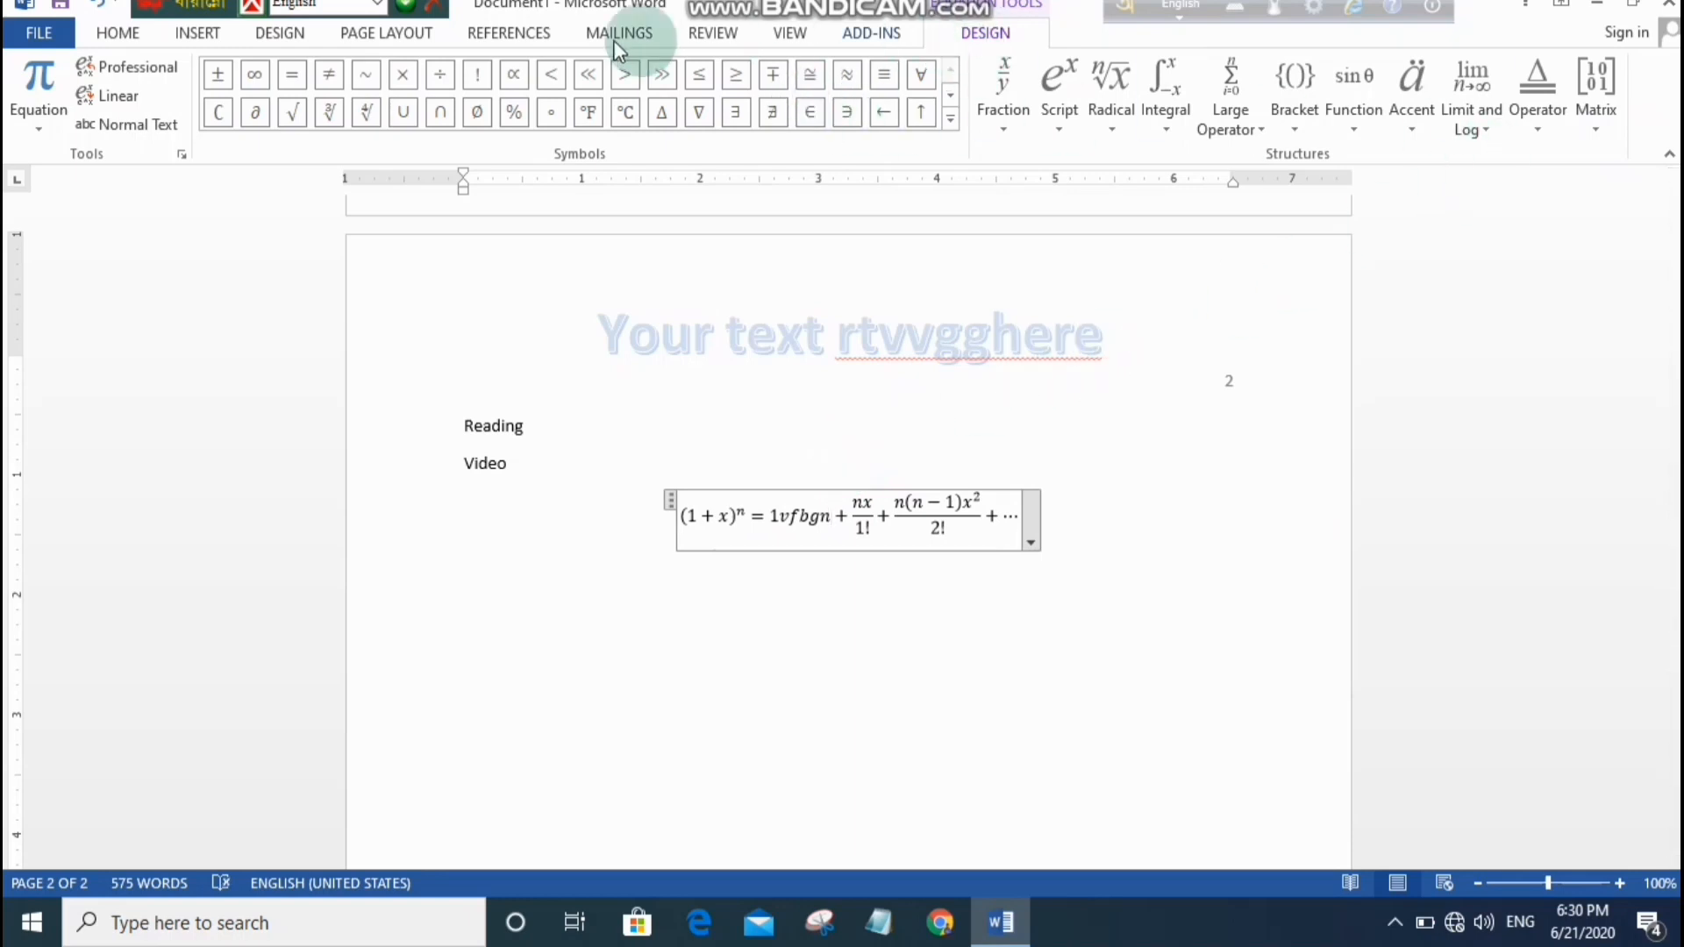
click(102, 34)
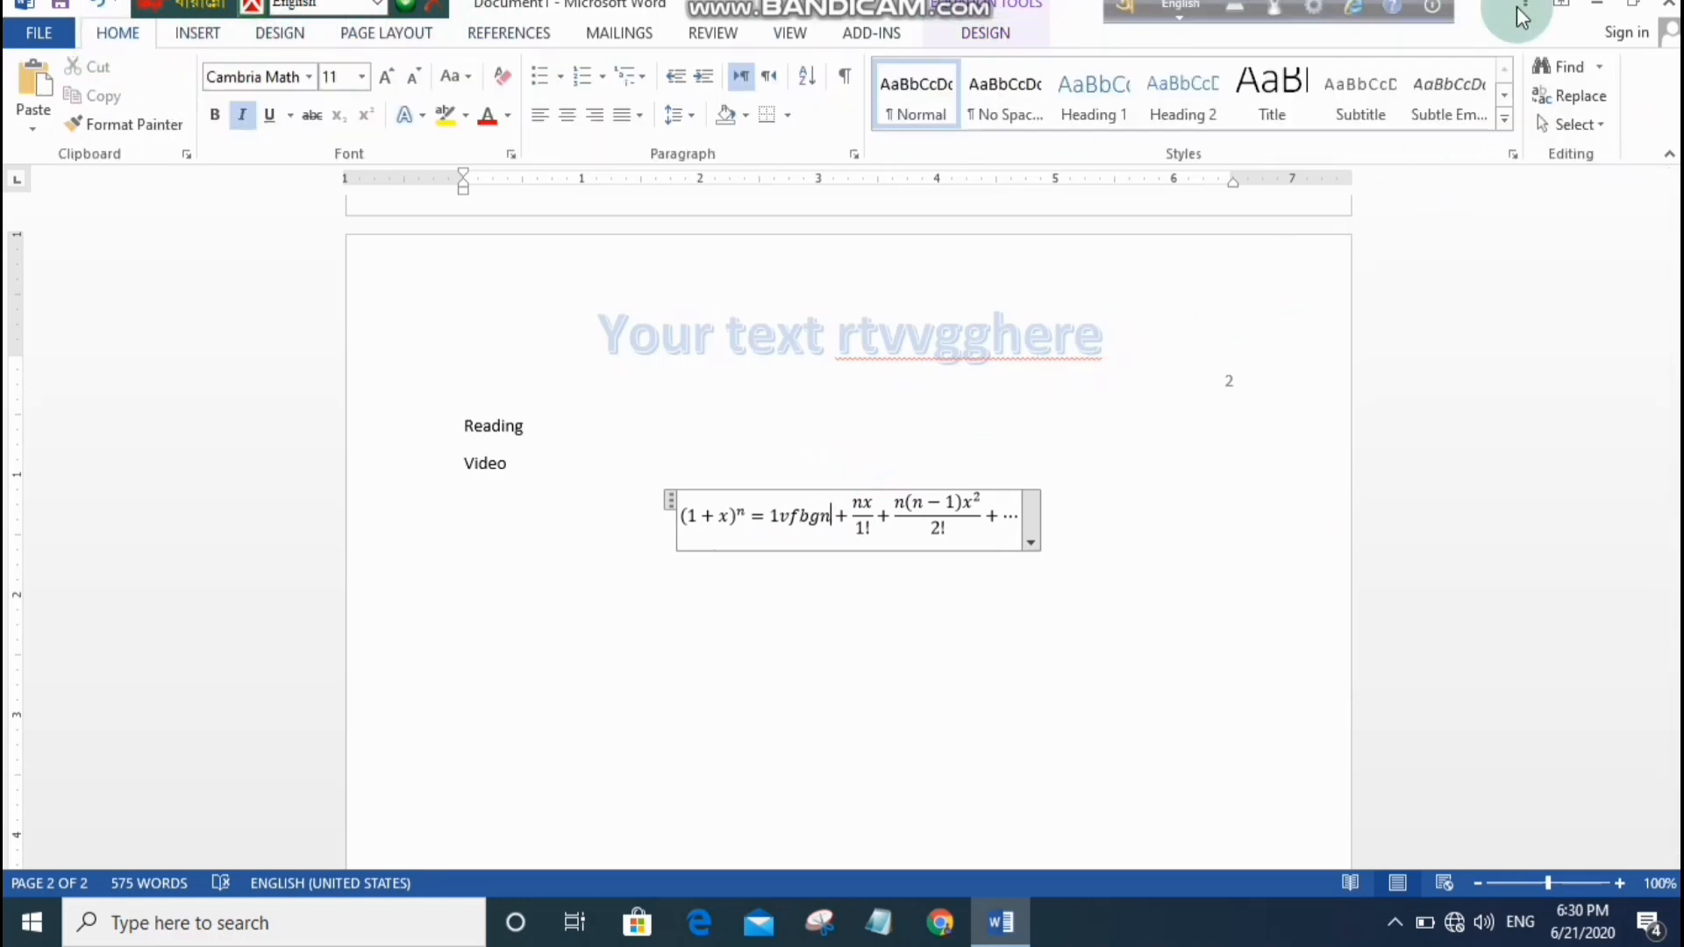
Insert the Wingdings crescent-and-star symbol, character code 90, after "vfbgn" in the equation.
click(196, 32)
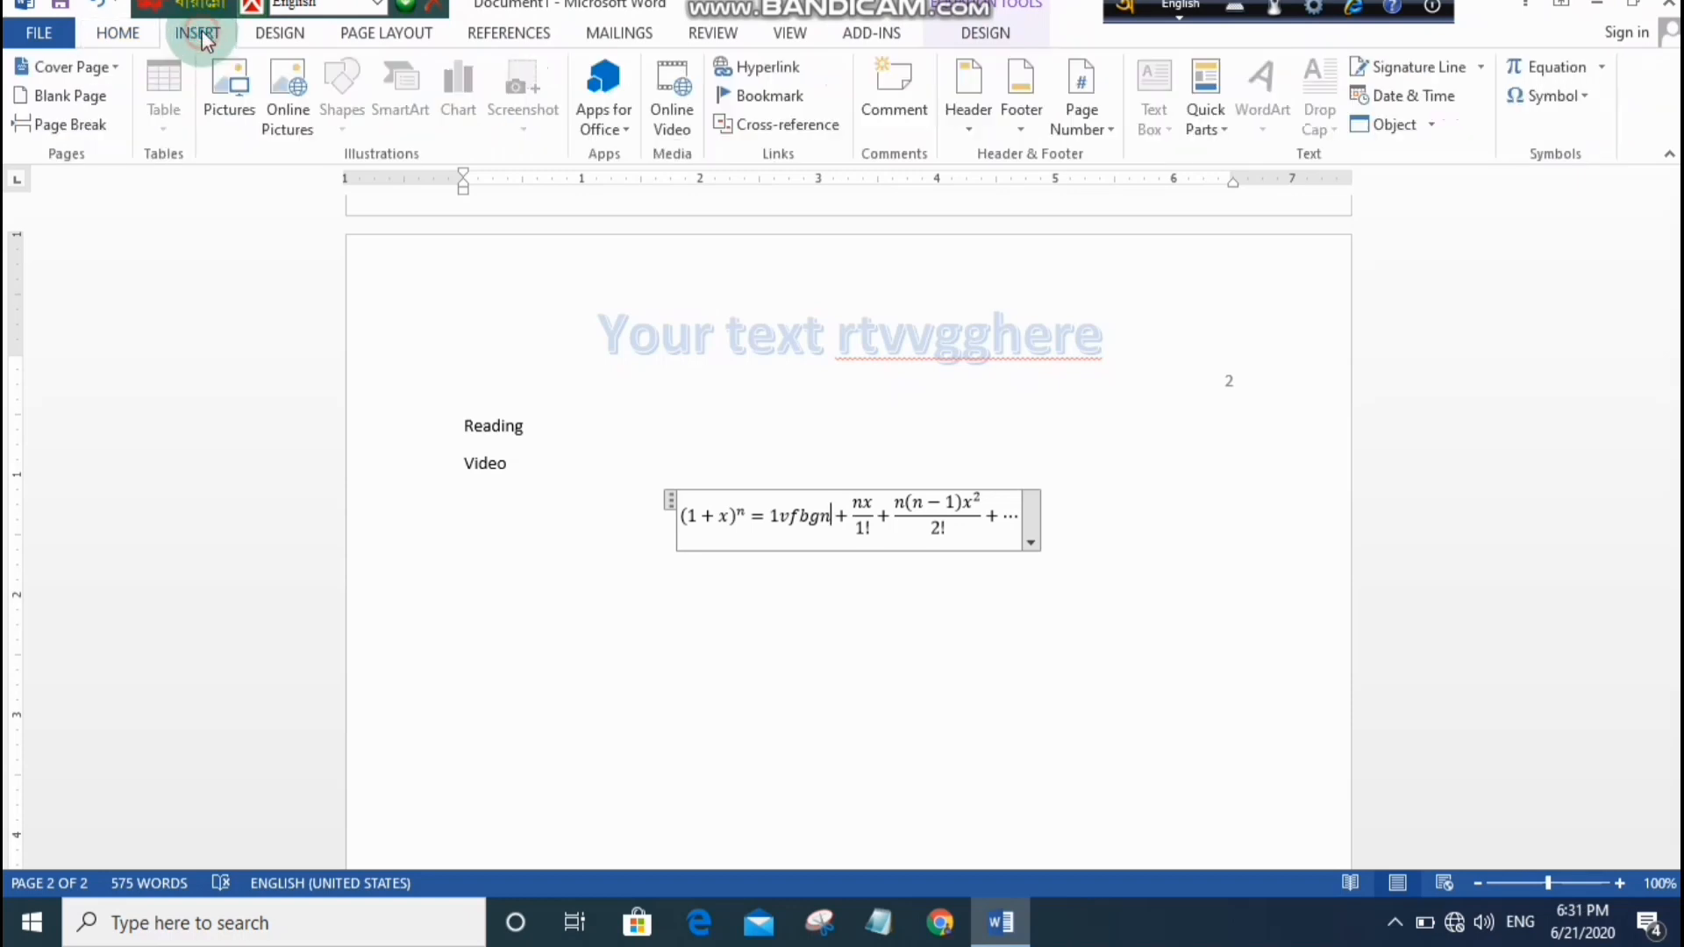
click(1581, 93)
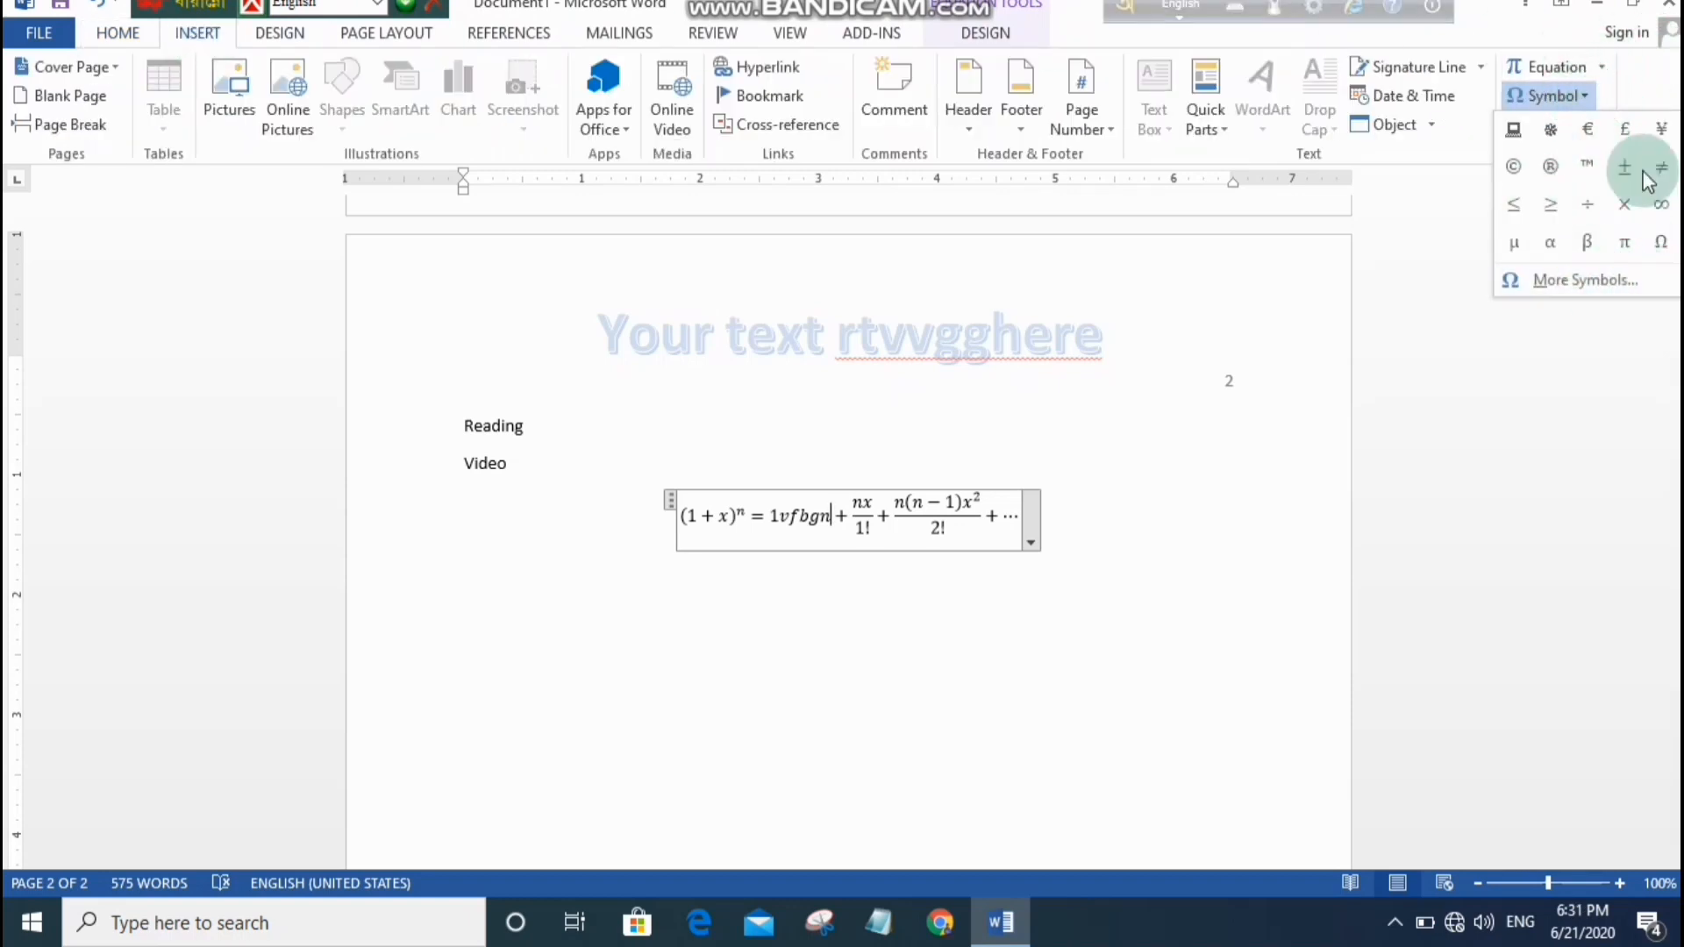
click(1546, 282)
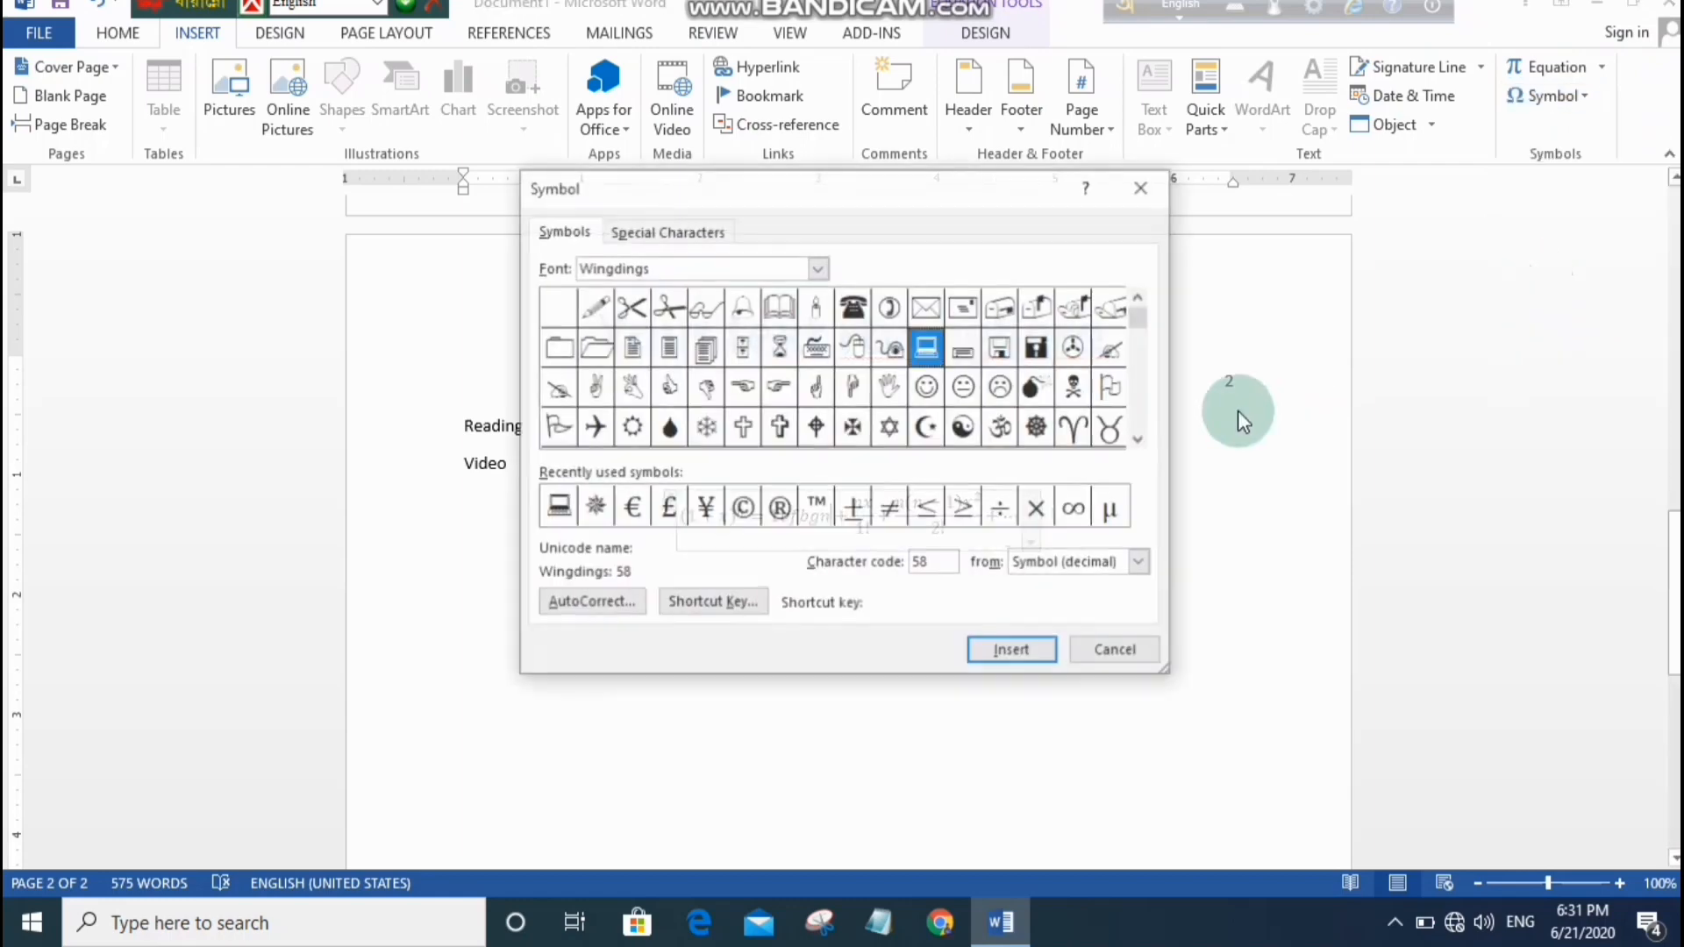
drag(901, 188, 978, 193)
drag(1331, 187, 1394, 160)
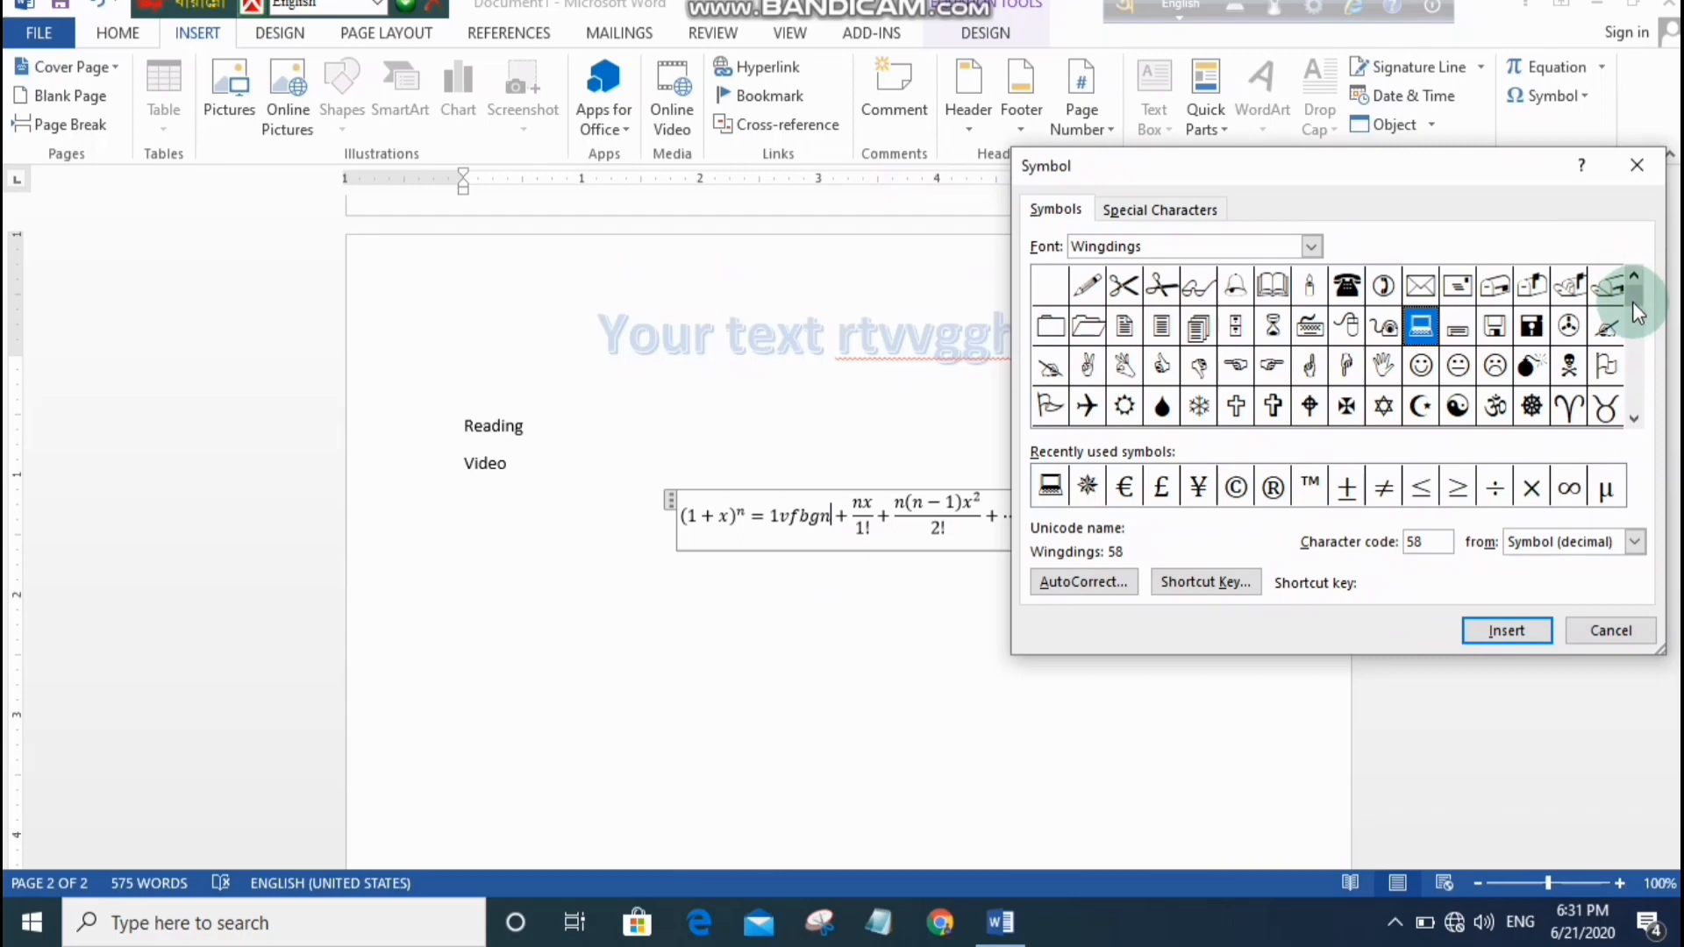
drag(1633, 302, 1633, 330)
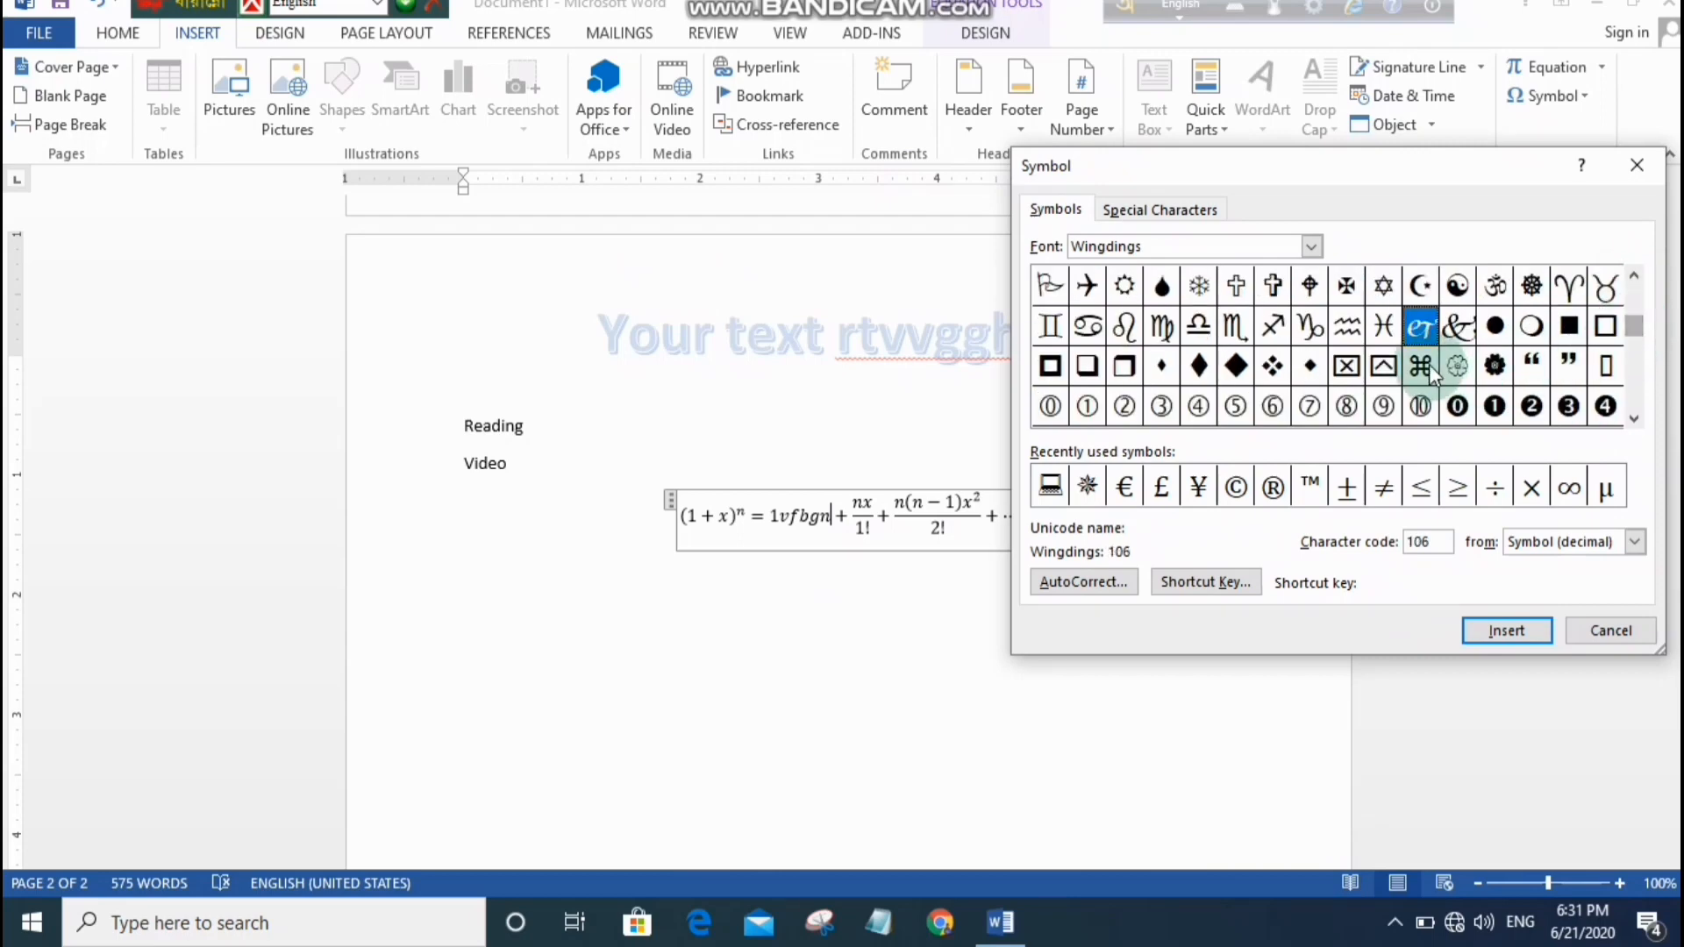
click(1504, 619)
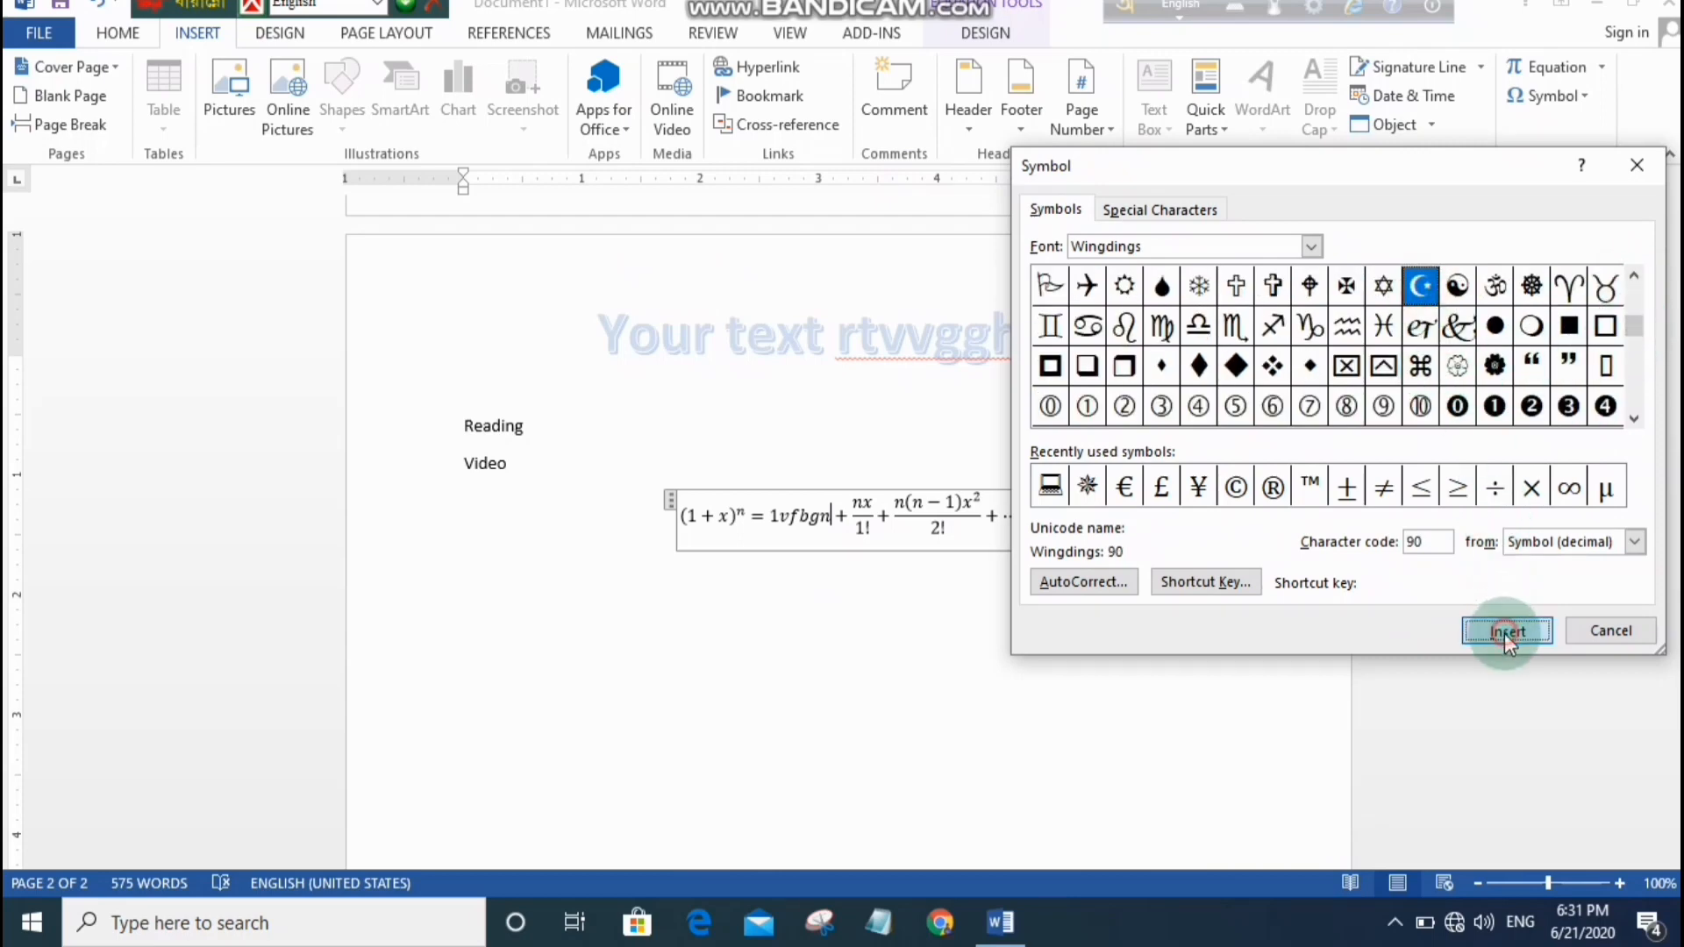
Insert the same Wingdings crescent-and-star symbol at the very start of the equation, before "(1 + x)".
click(583, 699)
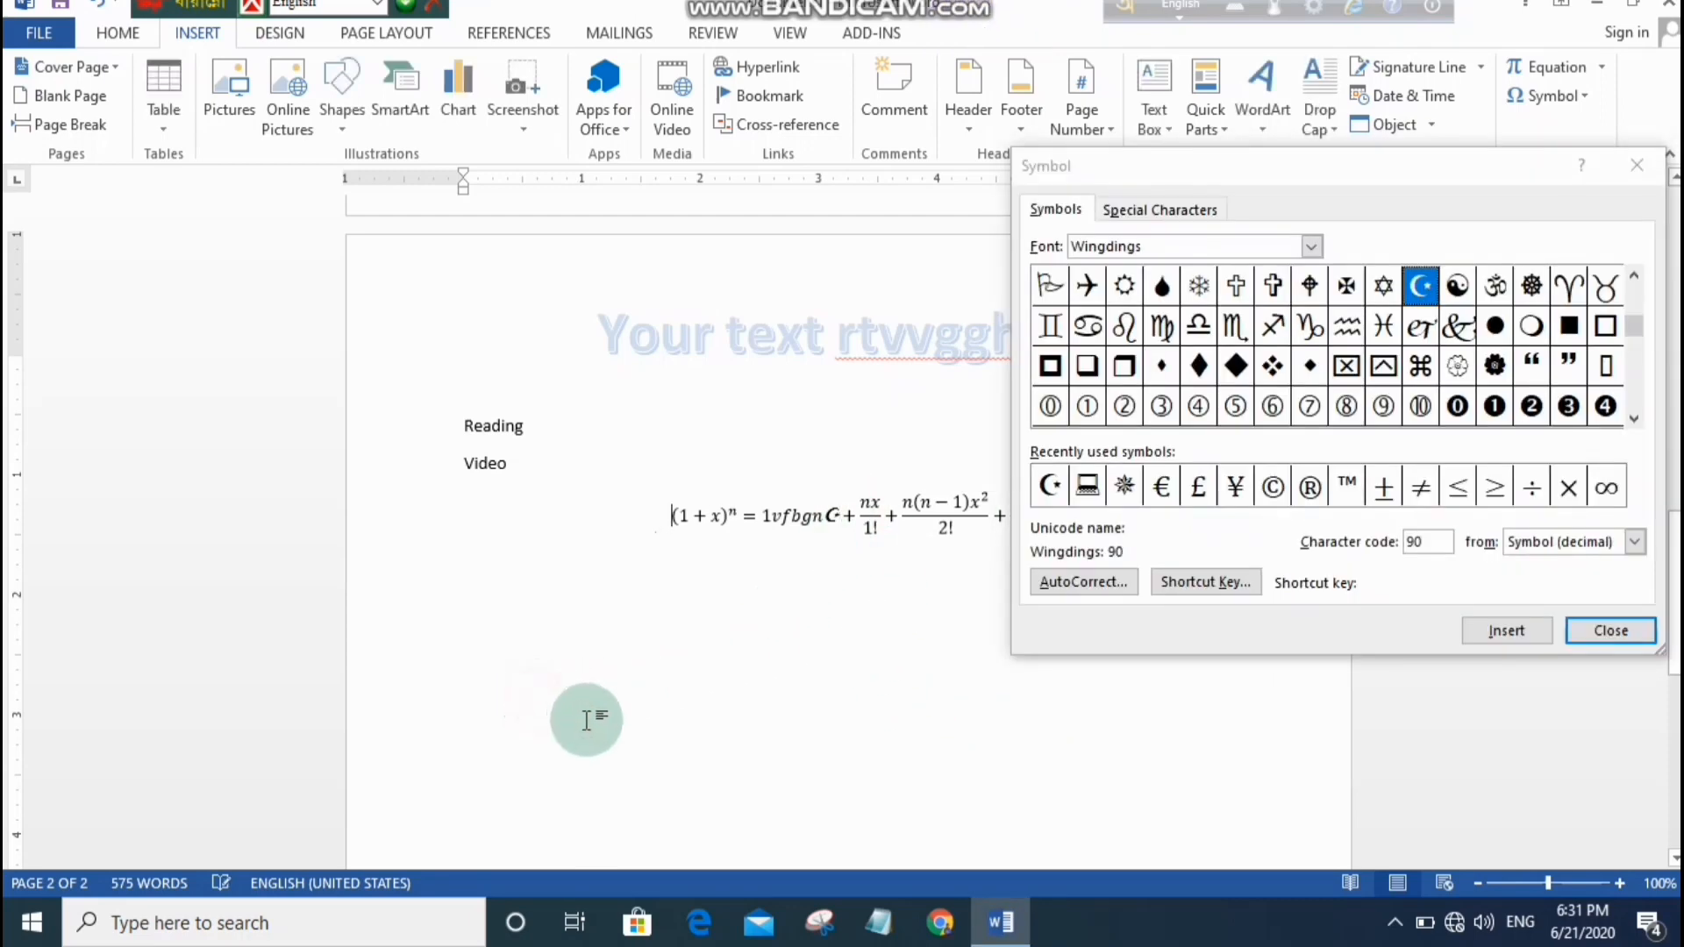
click(593, 717)
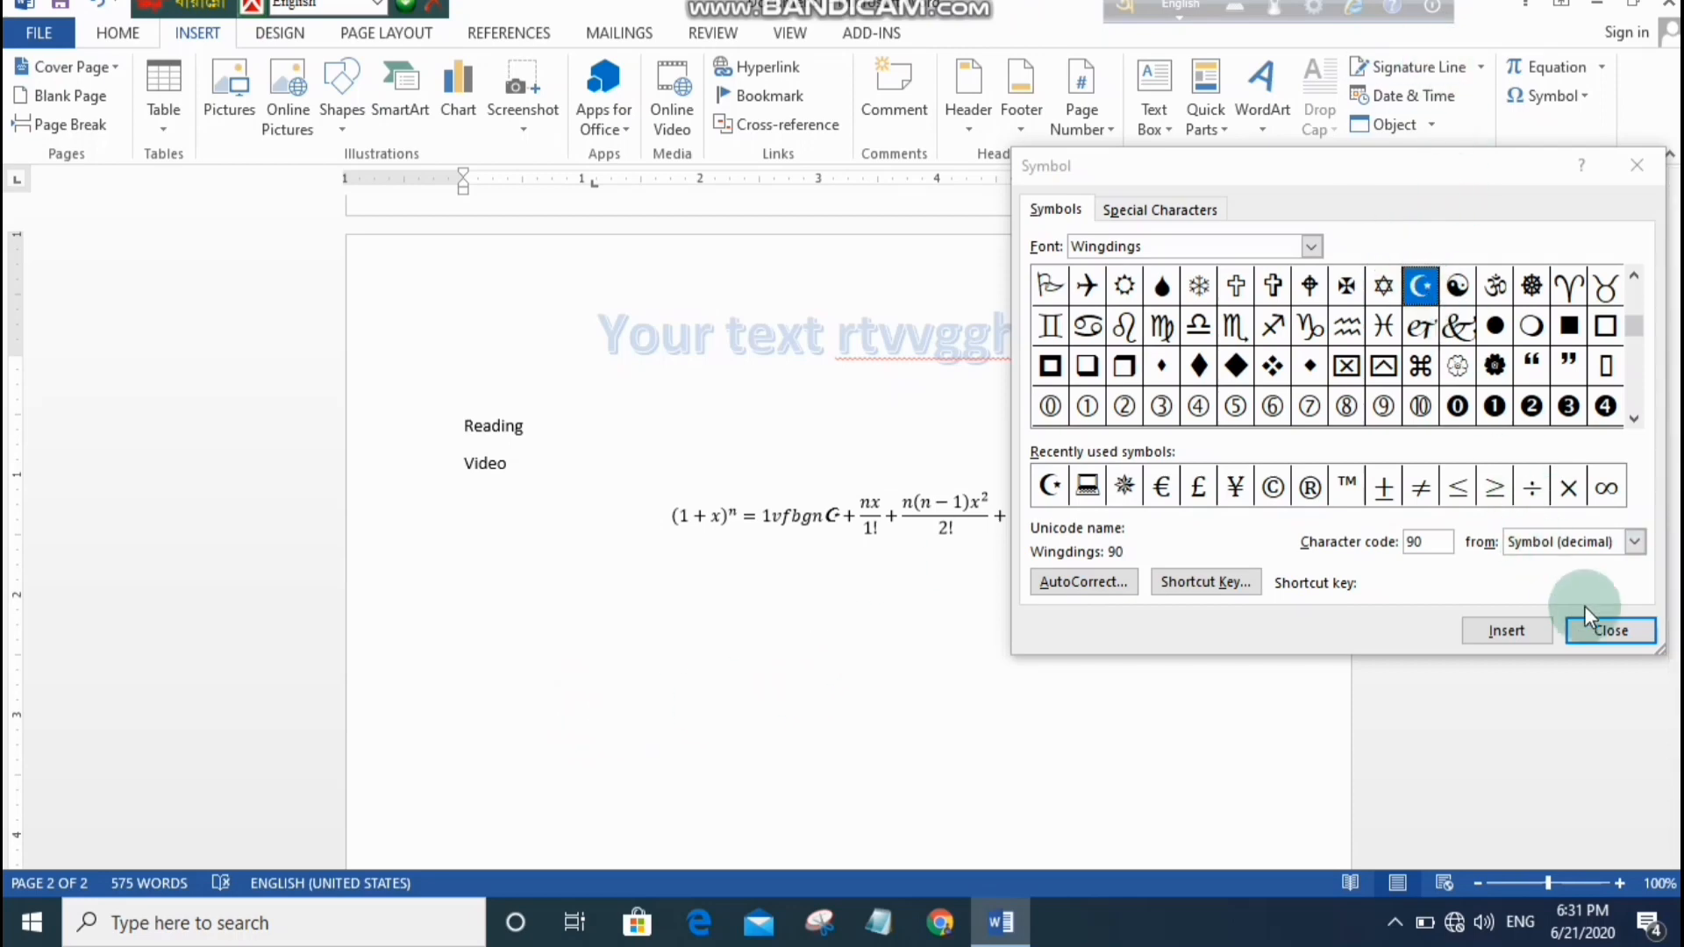
click(1505, 630)
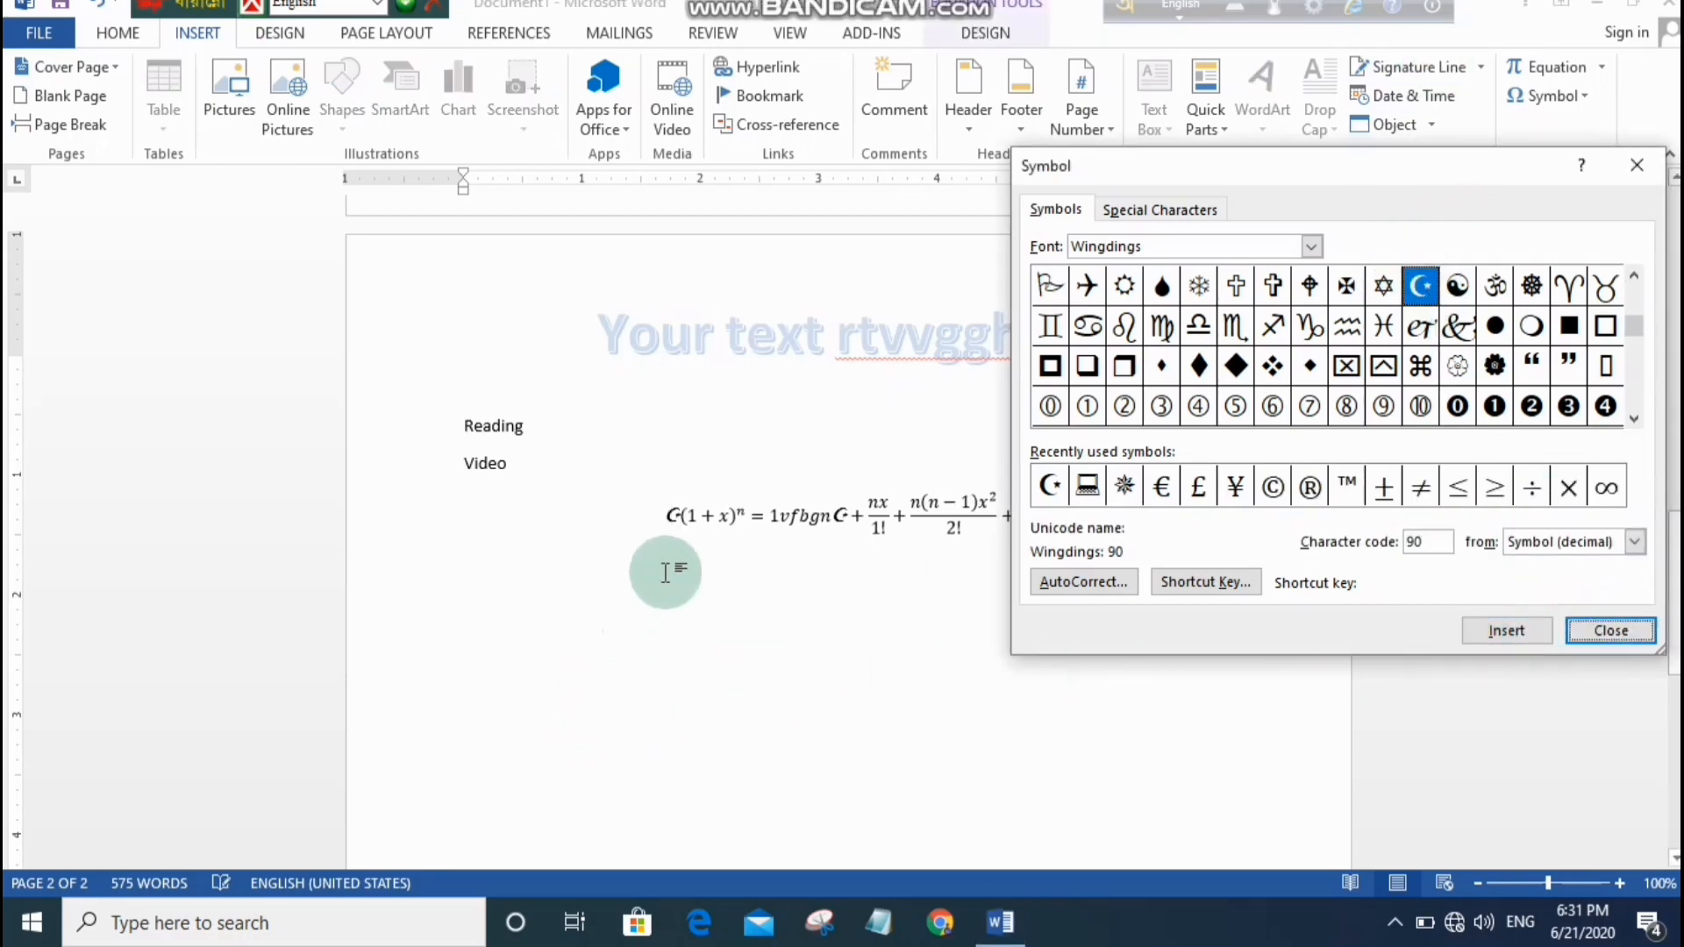
Insert the Wingdings crescent-and-star symbol and the black diamond, character code 117, after "Reading" and close the Symbol dialog.
click(544, 417)
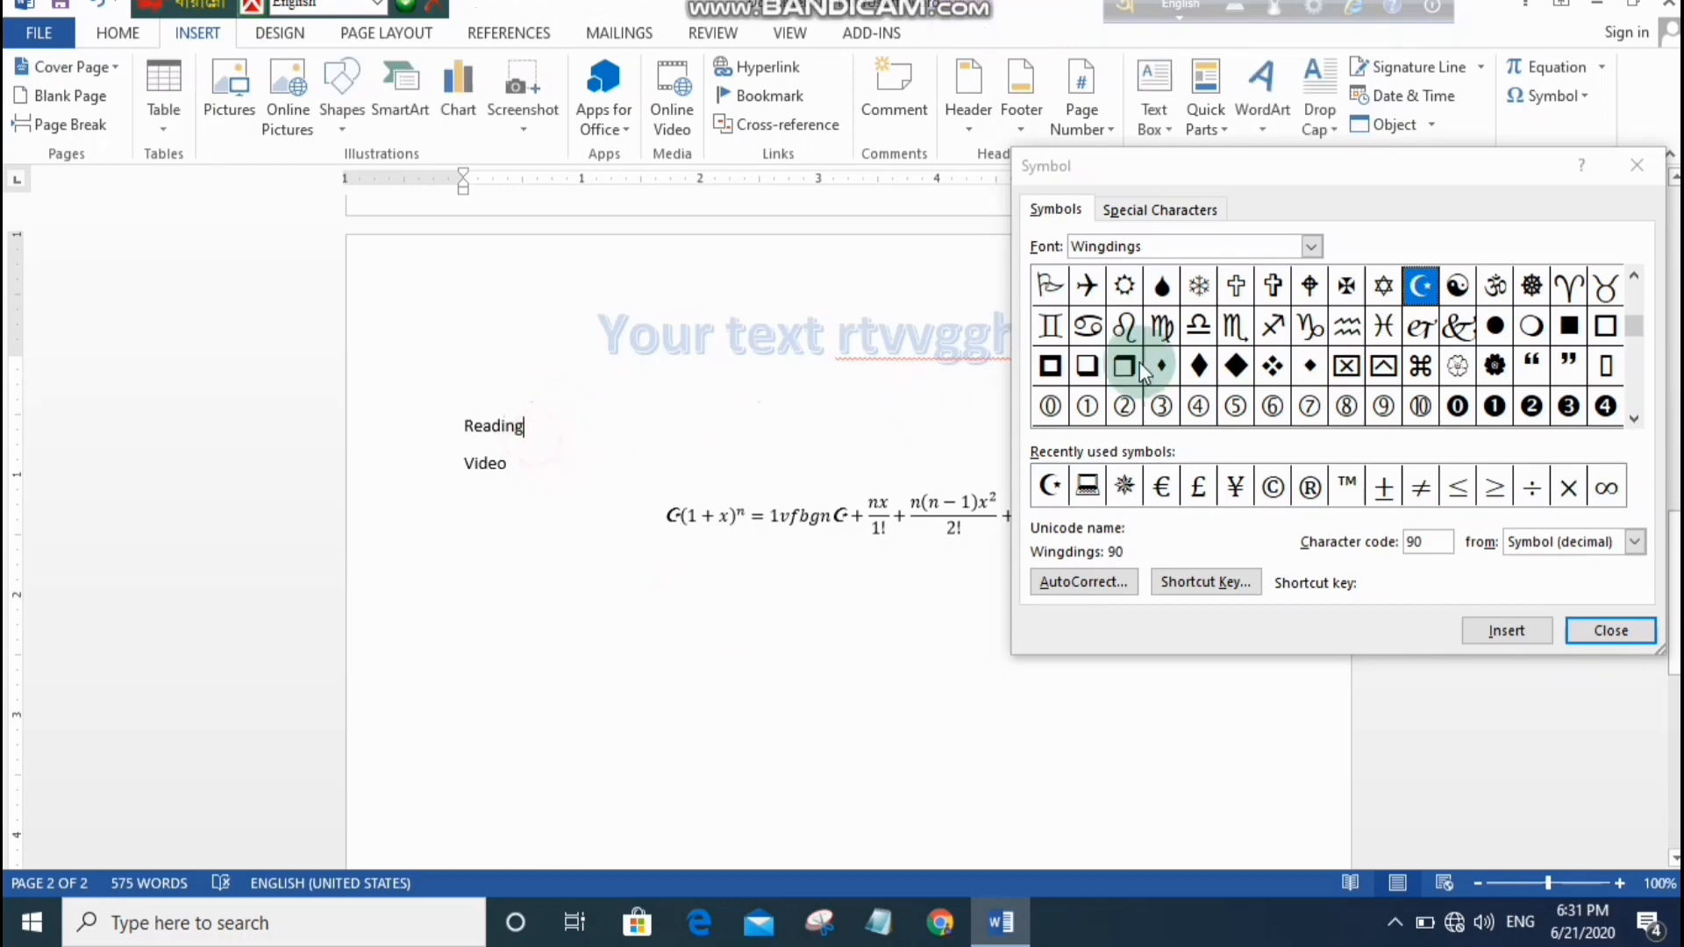
click(1351, 297)
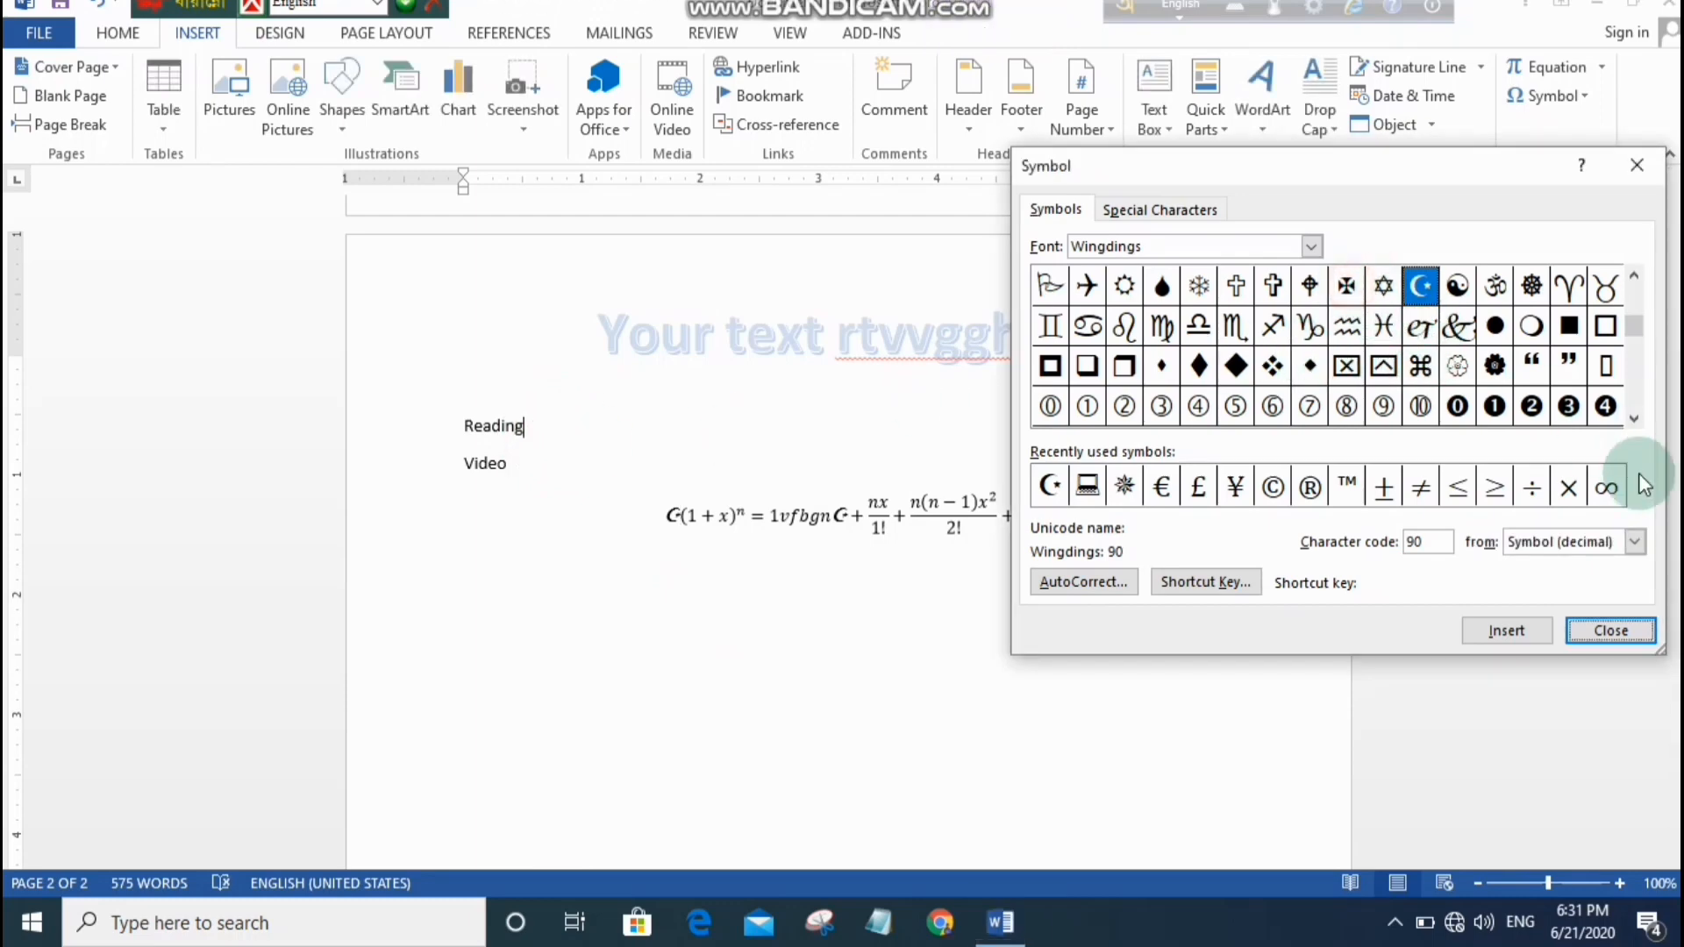
click(1505, 630)
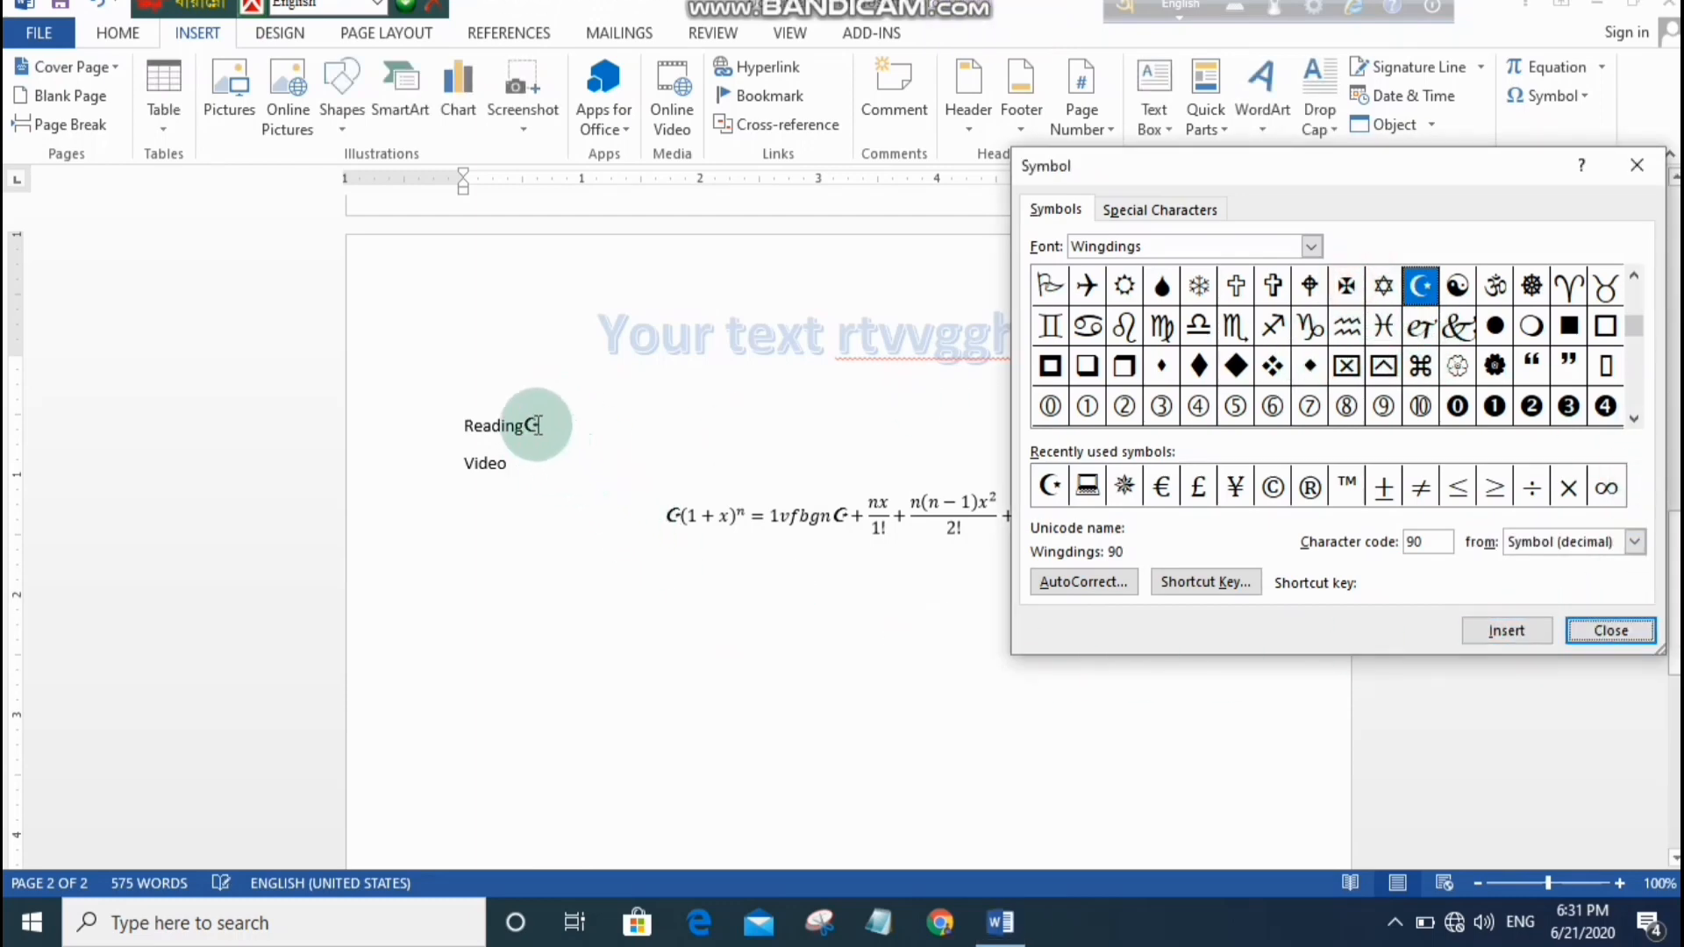
click(1236, 365)
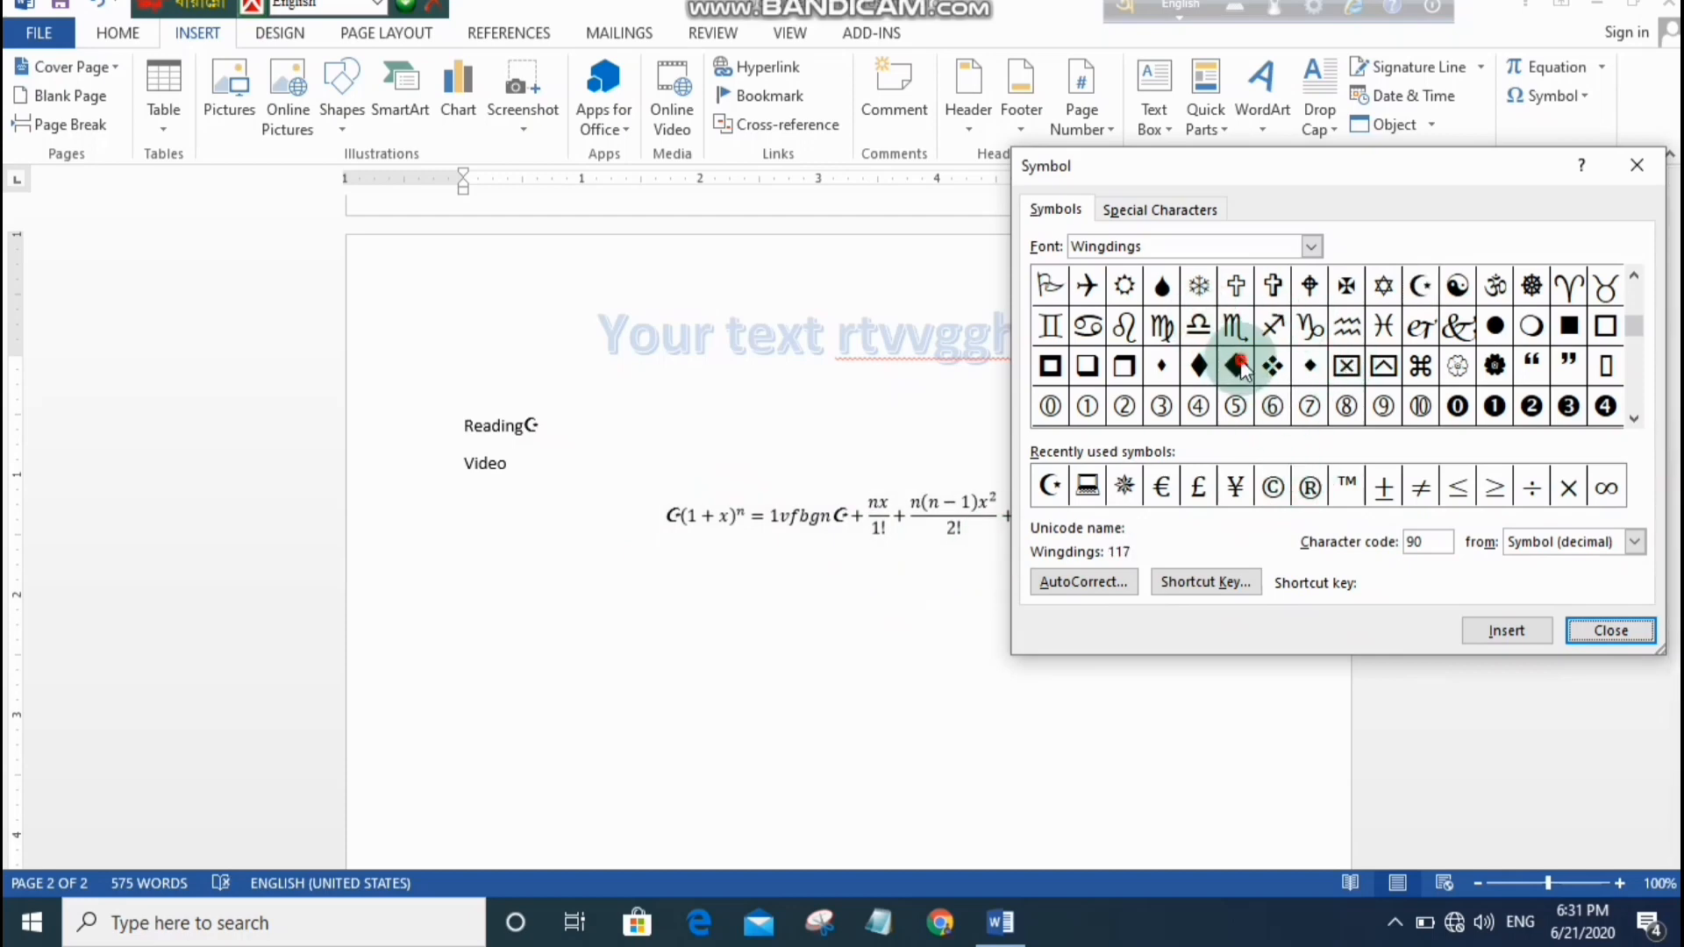
click(1496, 638)
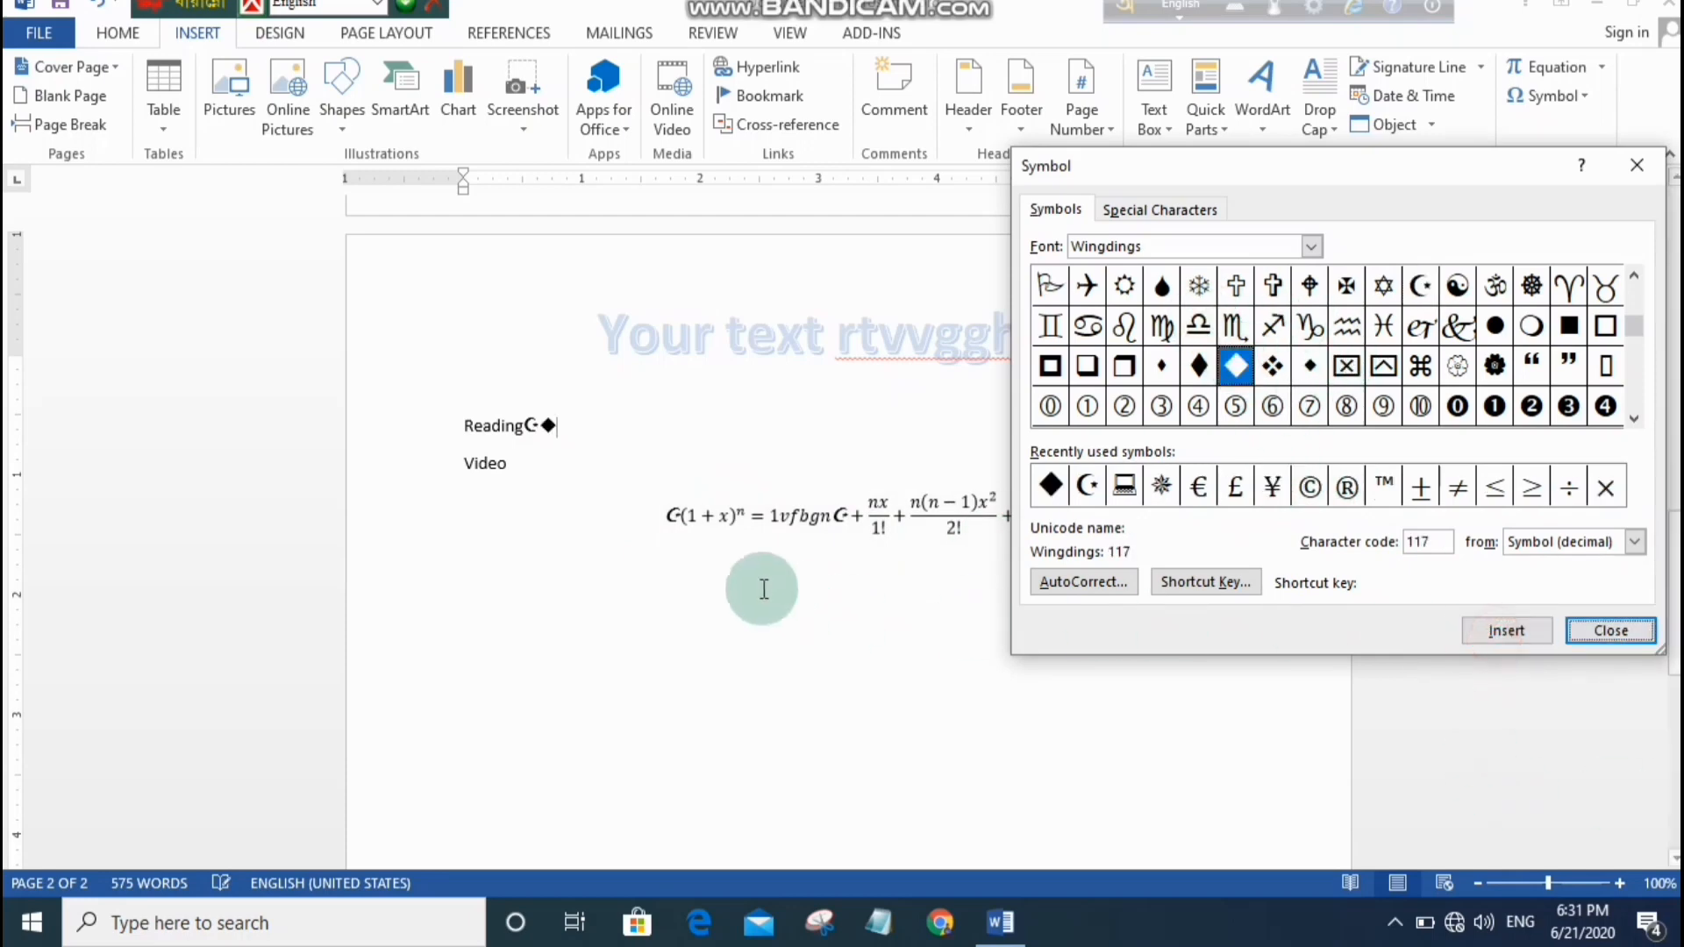
click(1623, 164)
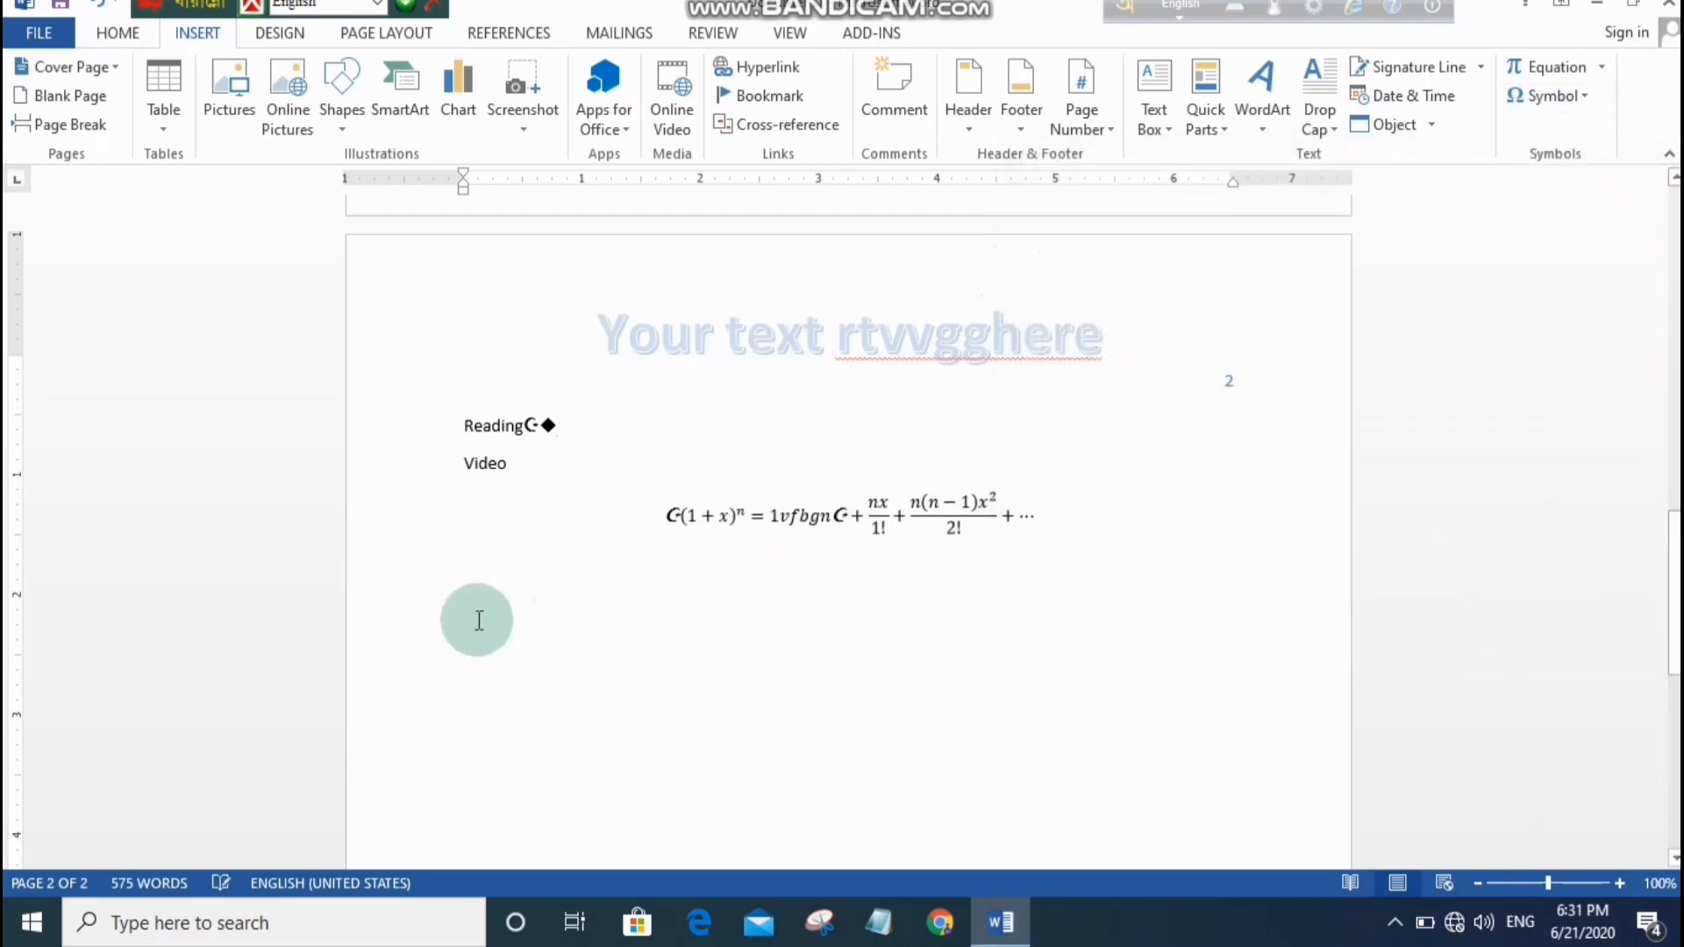